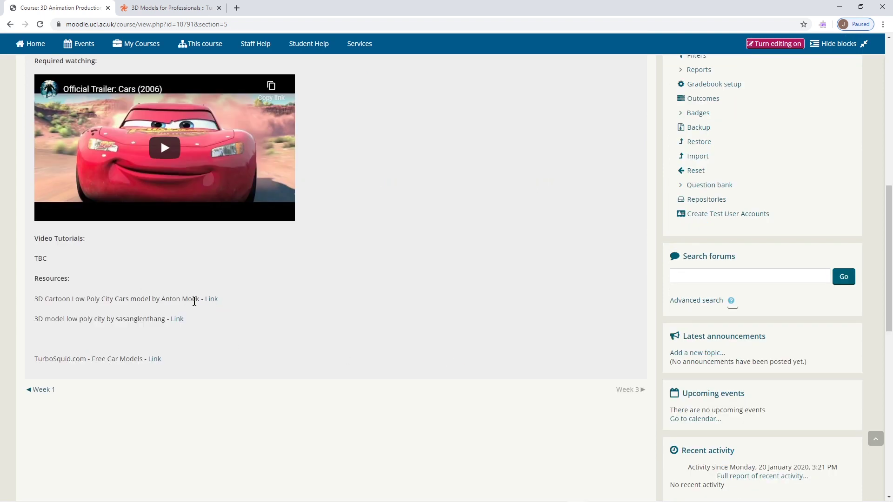
Step: Open the links for the cartoon low poly city cars and low poly city models in separate tabs, and show the city model page
{"action": "middle_click", "coordinate": [211, 302]}
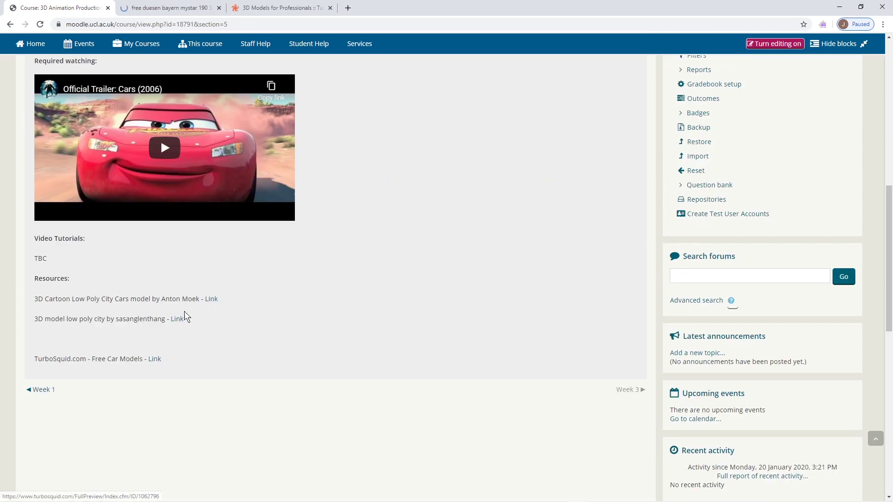
{"action": "middle_click", "coordinate": [178, 321]}
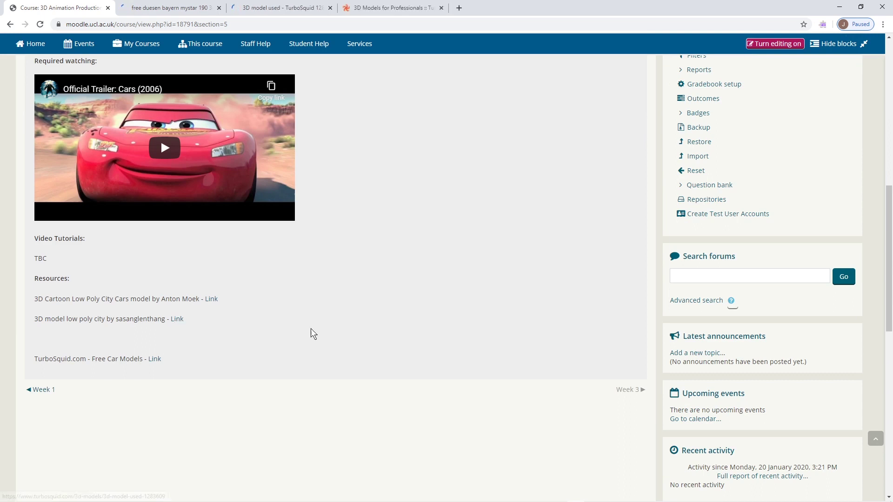
{"action": "mouse_move", "coordinate": [309, 44]}
{"action": "left_click", "coordinate": [255, 9]}
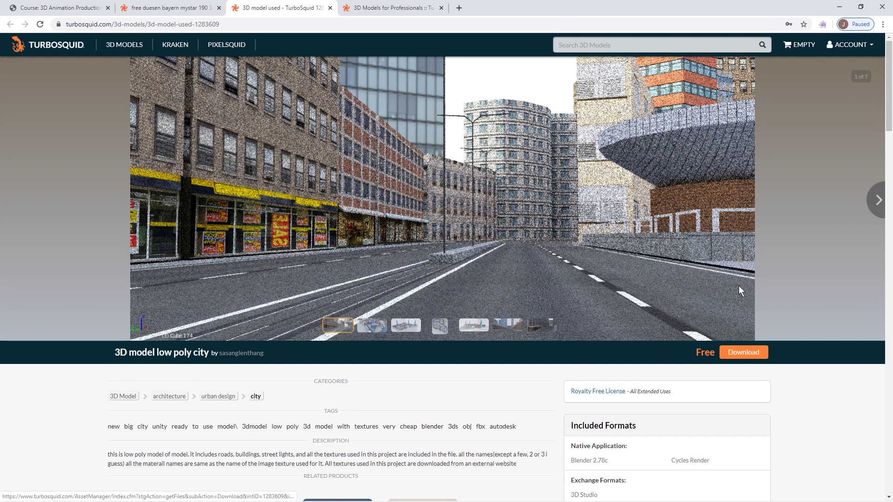
Step: Download the Autodesk FBX versions of both models: fbx.zip for low poly city and Low_Poly_City_Cars.fbx for Cartoon Low Poly City Cars
{"action": "left_click", "coordinate": [744, 353]}
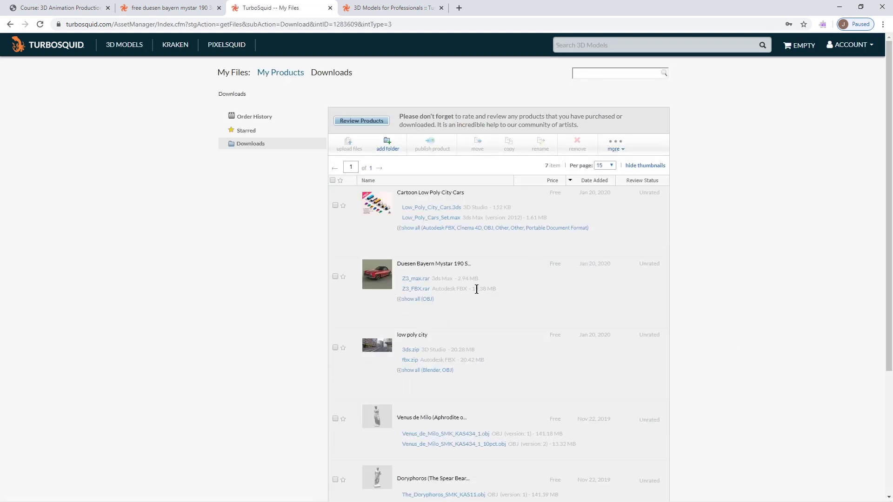
{"action": "left_click", "coordinate": [409, 361]}
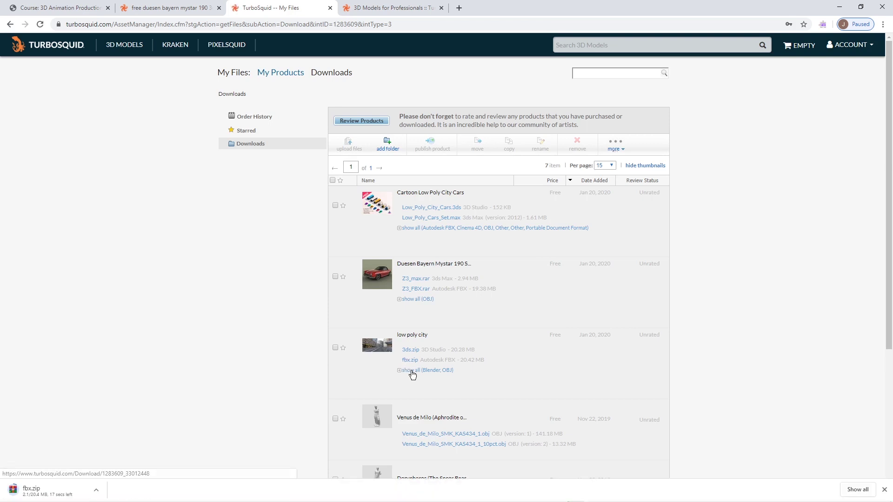
{"action": "left_click", "coordinate": [411, 371]}
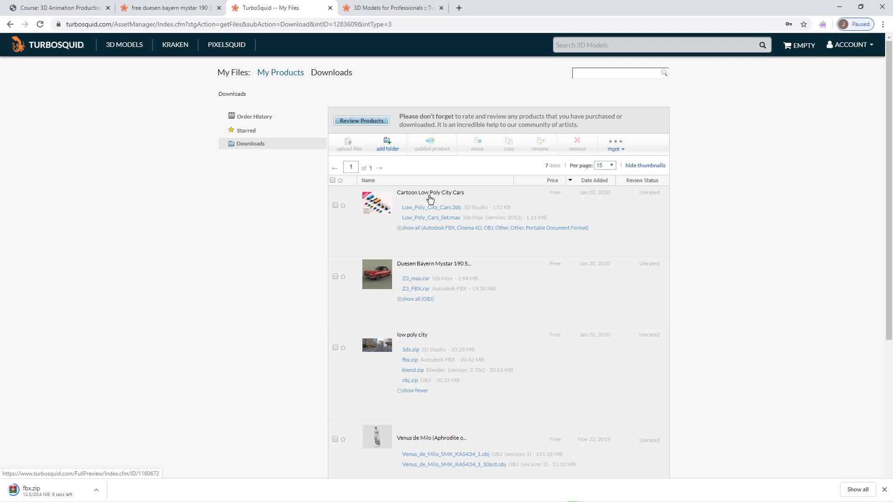
{"action": "left_click", "coordinate": [421, 229]}
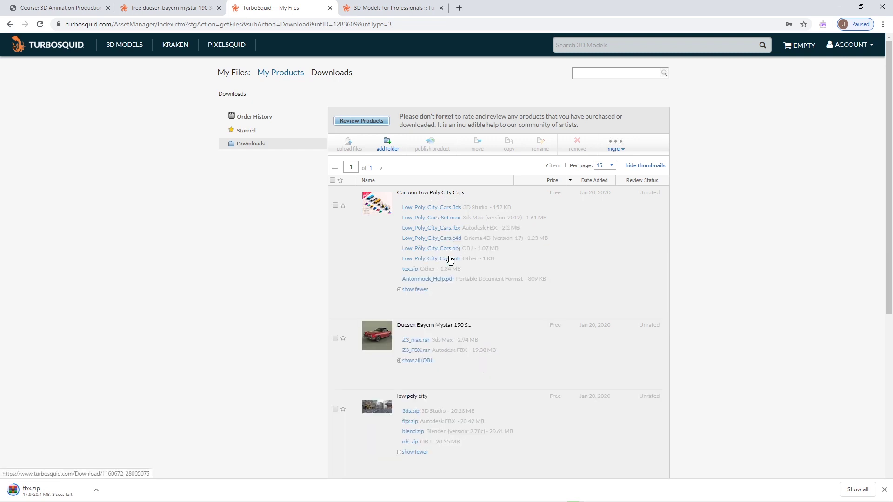
{"action": "left_click", "coordinate": [451, 229]}
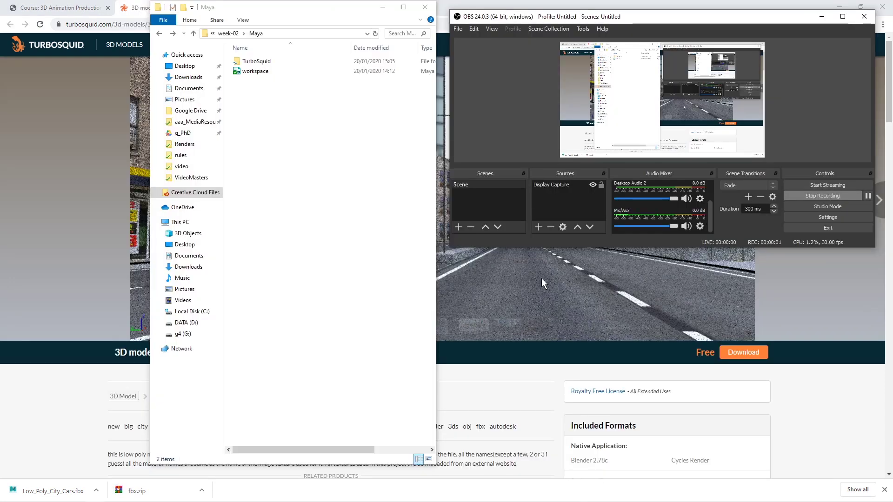
Step: Paste the downloaded model files into the week-02 Maya folder and extract the fbx archive there
{"action": "right_click", "coordinate": [311, 258]}
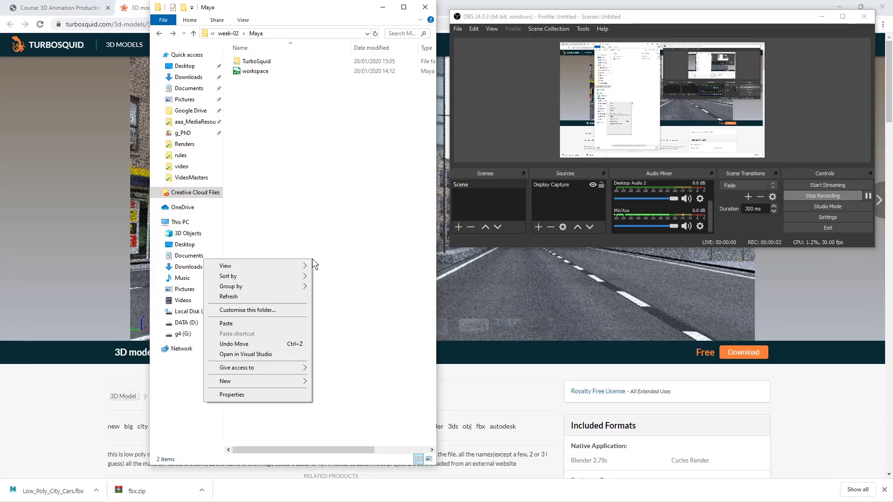
{"action": "left_click", "coordinate": [303, 323]}
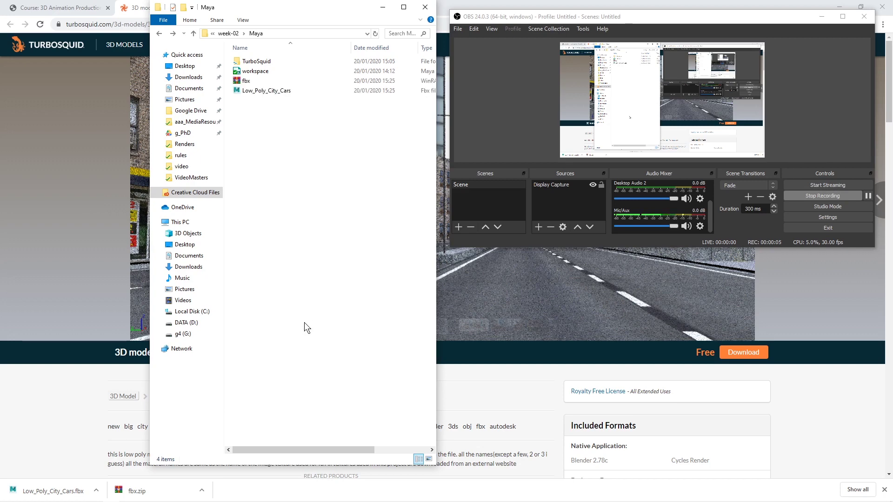
{"action": "left_click", "coordinate": [266, 121]}
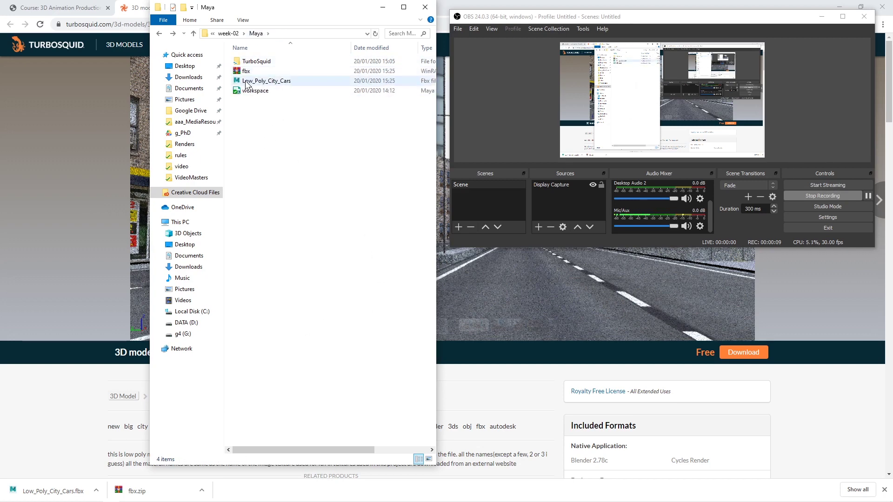
{"action": "double_click", "coordinate": [235, 71]}
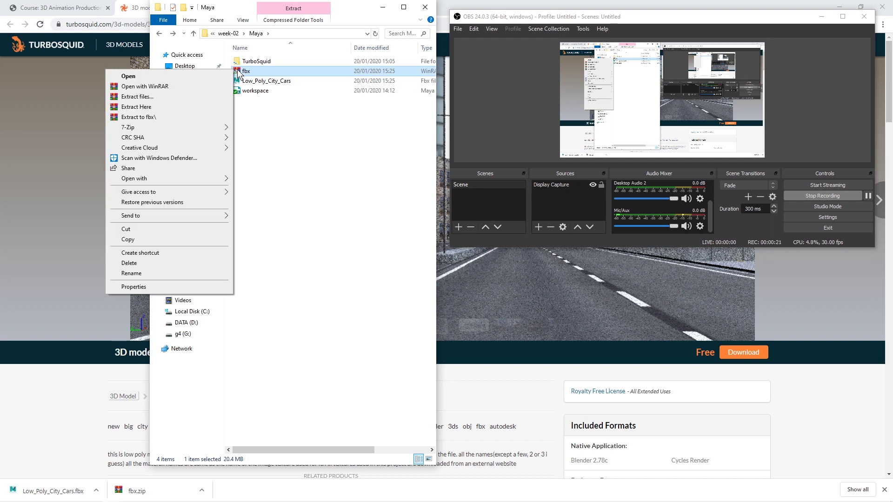
{"action": "left_click", "coordinate": [211, 106]}
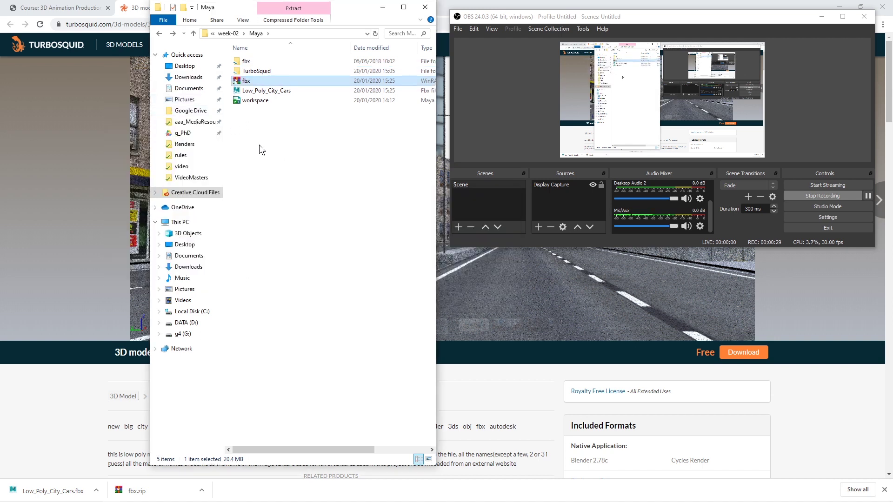
Step: Check the contents of the extracted fbx folder and its textures subfolder, returning to the Maya folder
{"action": "double_click", "coordinate": [248, 61]}
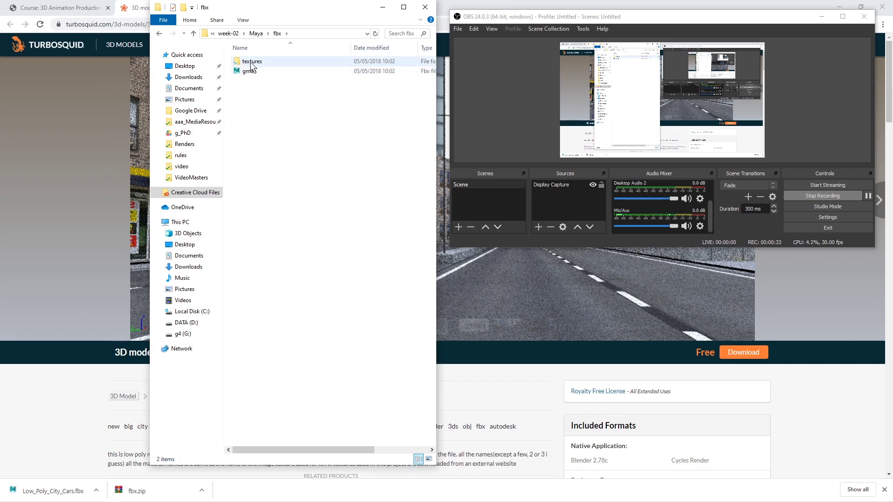
{"action": "double_click", "coordinate": [251, 61]}
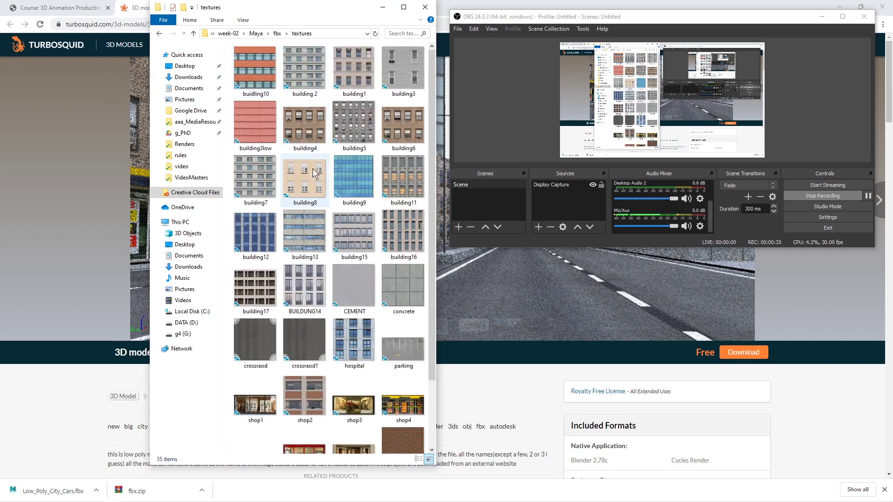
{"action": "left_click", "coordinate": [276, 32]}
{"action": "left_click", "coordinate": [257, 34]}
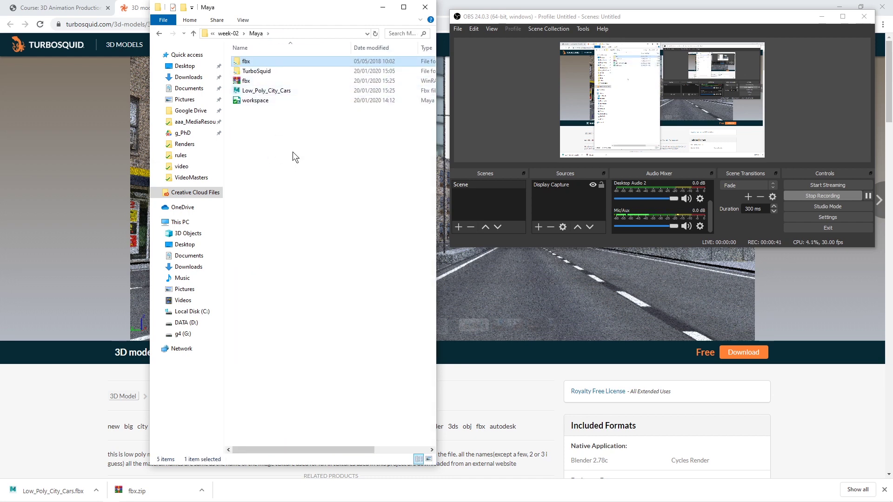
Step: Switch to Autodesk Maya 2019
{"action": "key", "text": "alt+Tab"}
{"action": "key", "text": "alt+Tab"}
{"action": "key", "text": "alt+Tab"}
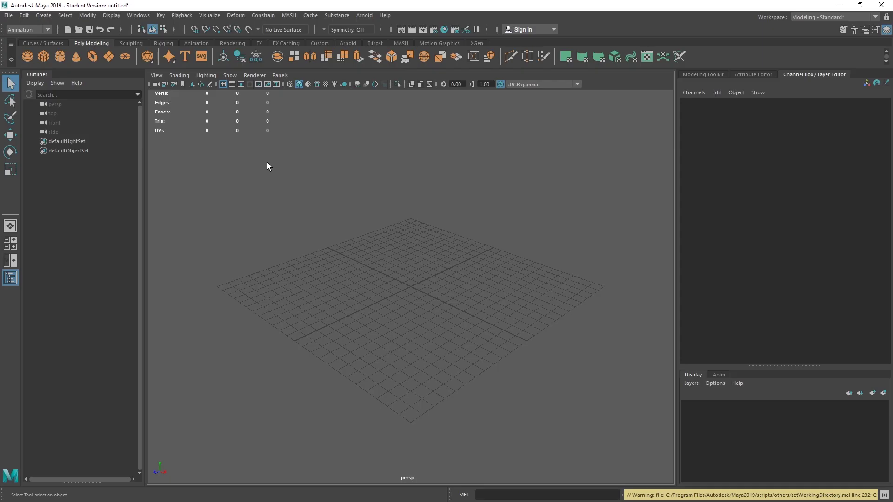
{"action": "left_click", "coordinate": [9, 16]}
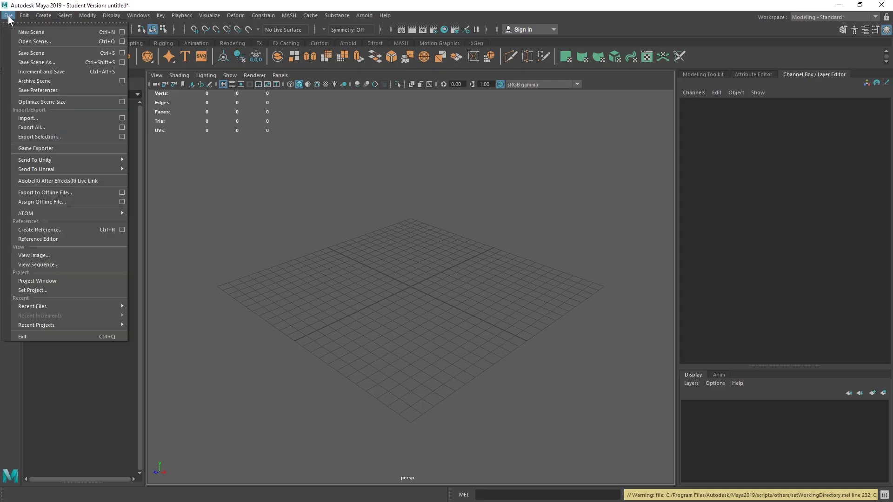
{"action": "left_click", "coordinate": [68, 291]}
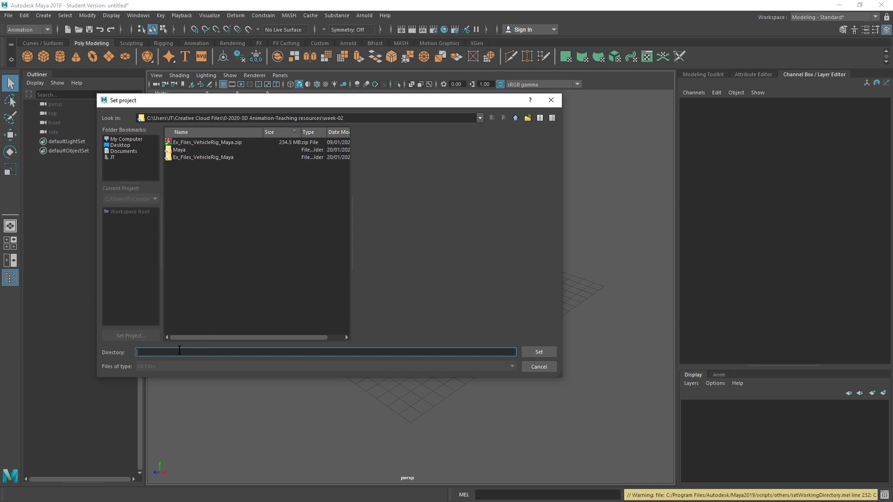
{"action": "left_click", "coordinate": [545, 367]}
Step: Open the gmae.fbx scene from the fbx folder, with all file types listed, and discard the untitled scene's changes
{"action": "left_click", "coordinate": [8, 16]}
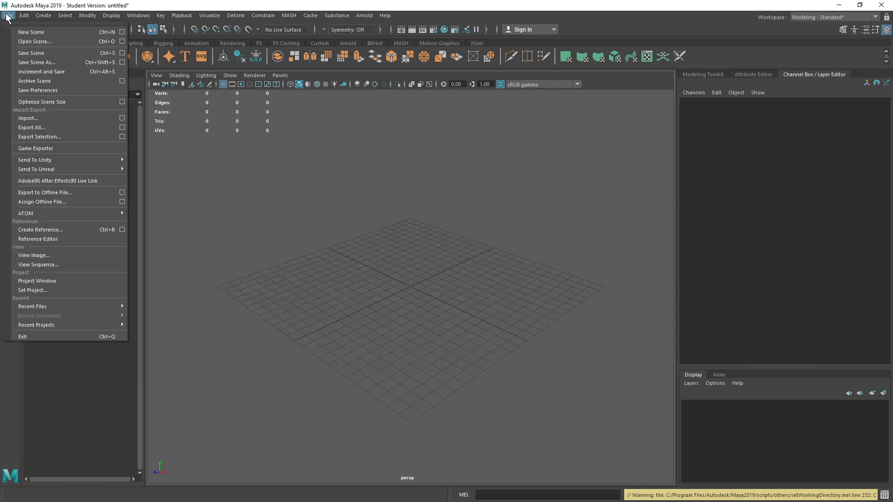
{"action": "left_click", "coordinate": [13, 37]}
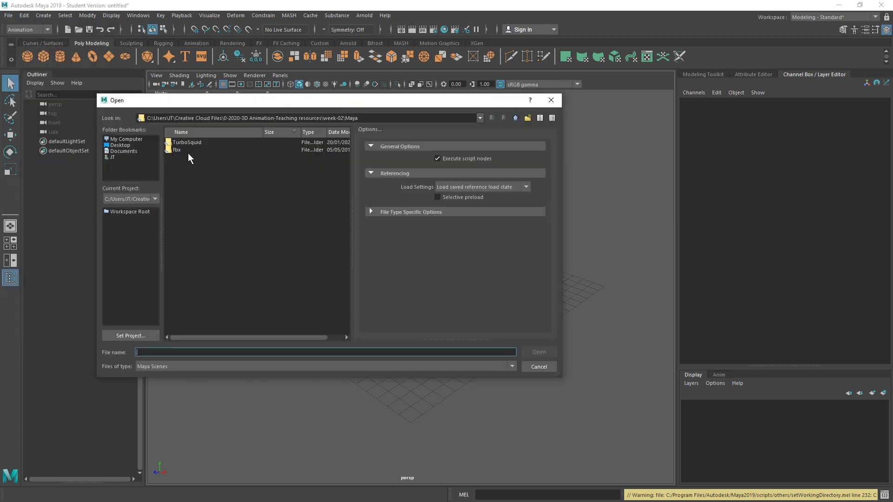
{"action": "left_click", "coordinate": [191, 367]}
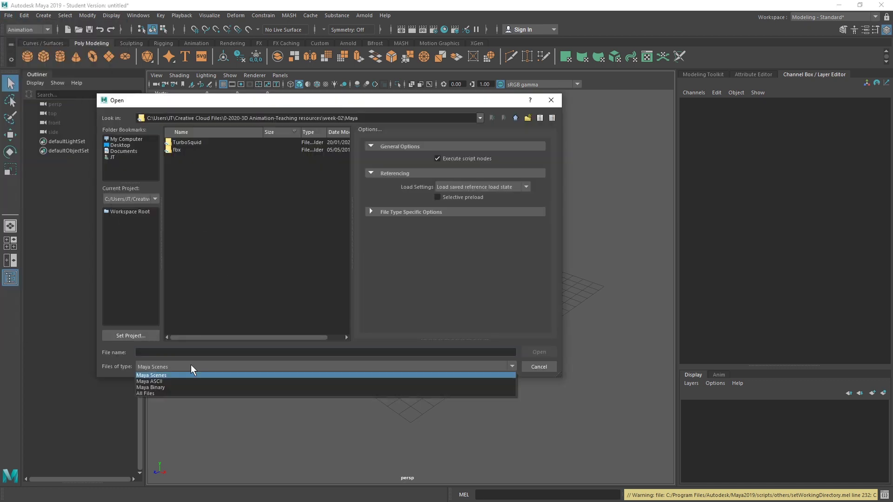
{"action": "left_click", "coordinate": [163, 394]}
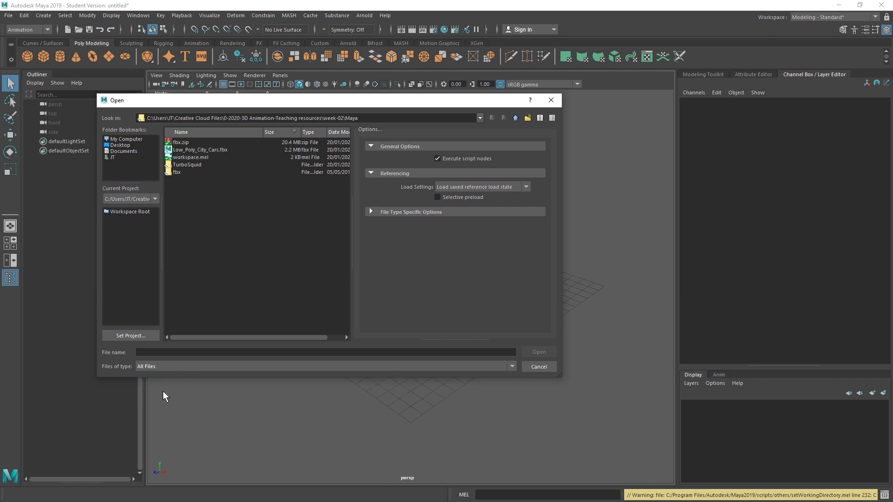
{"action": "double_click", "coordinate": [184, 172]}
{"action": "double_click", "coordinate": [182, 142]}
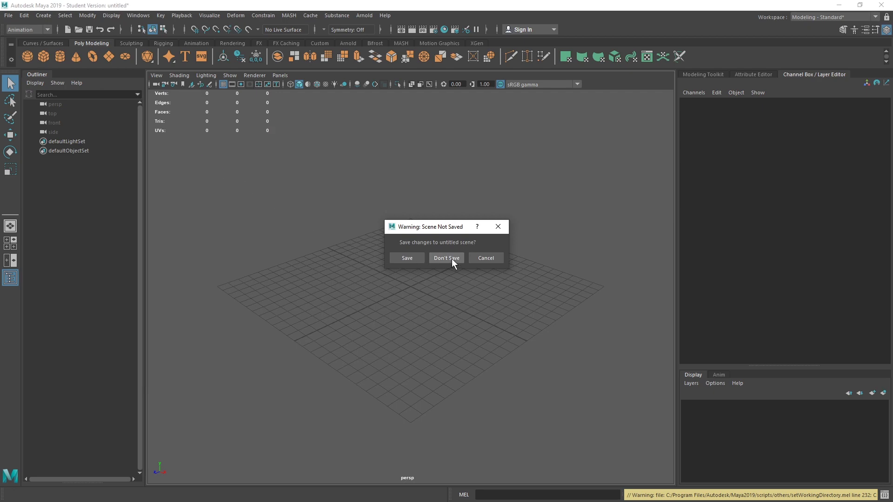
{"action": "left_click", "coordinate": [451, 258]}
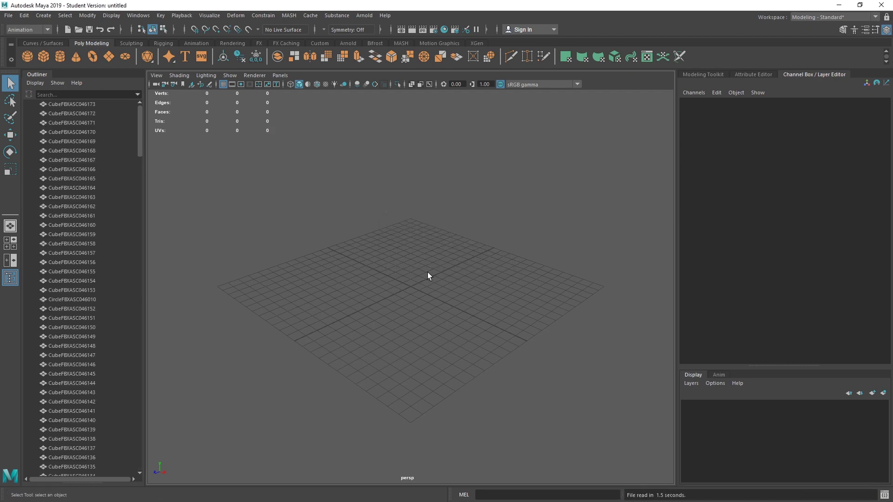
Step: Examine the whole city model in the perspective view and select CubeFBXASC046166 among its objects
{"action": "scroll", "coordinate": [361, 290], "scroll_direction": "down", "scroll_amount": 4}
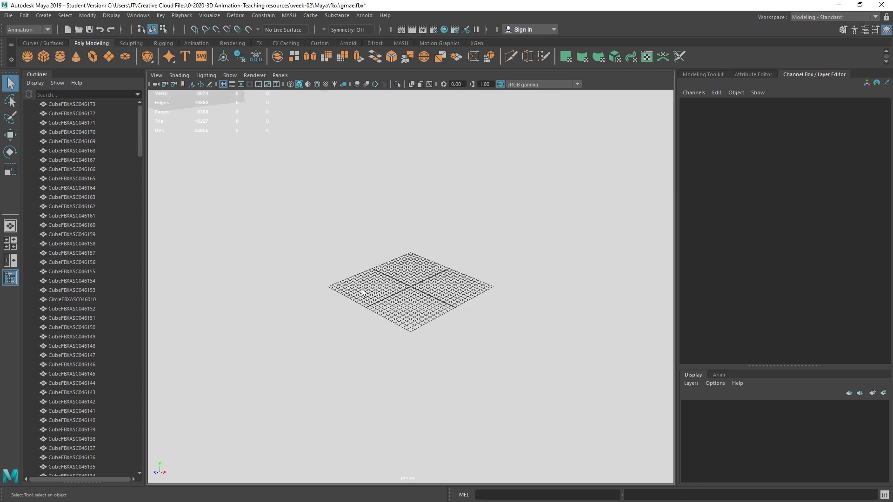
{"action": "scroll", "coordinate": [362, 289], "scroll_direction": "down", "scroll_amount": 8}
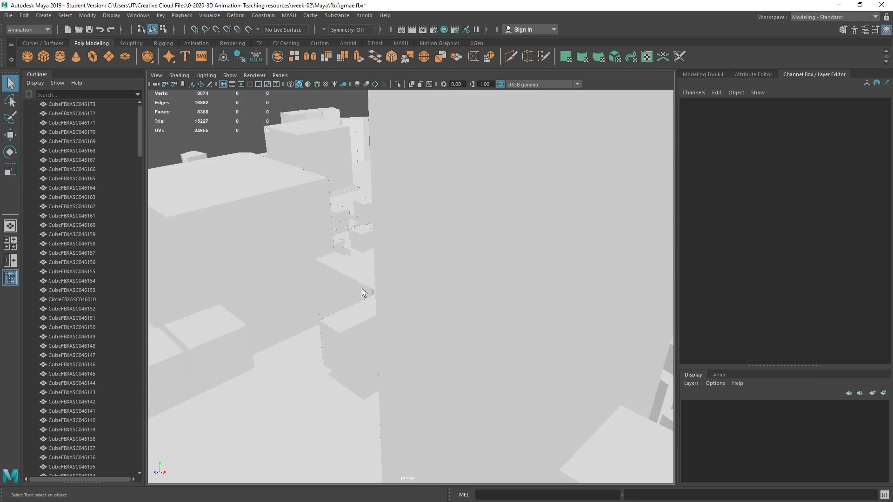
{"action": "scroll", "coordinate": [363, 289], "scroll_direction": "down", "scroll_amount": 4}
{"action": "left_click_drag", "start_coordinate": [310, 295], "coordinate": [398, 292], "text": "alt"}
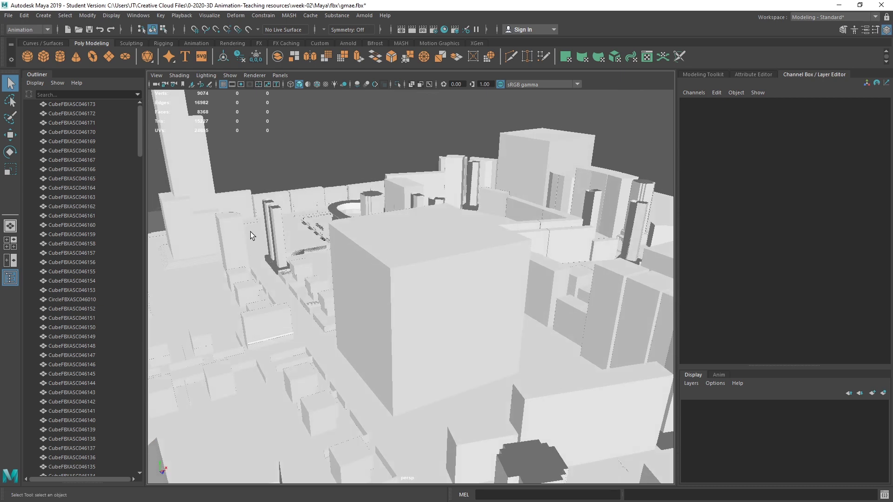
{"action": "left_click", "coordinate": [74, 169]}
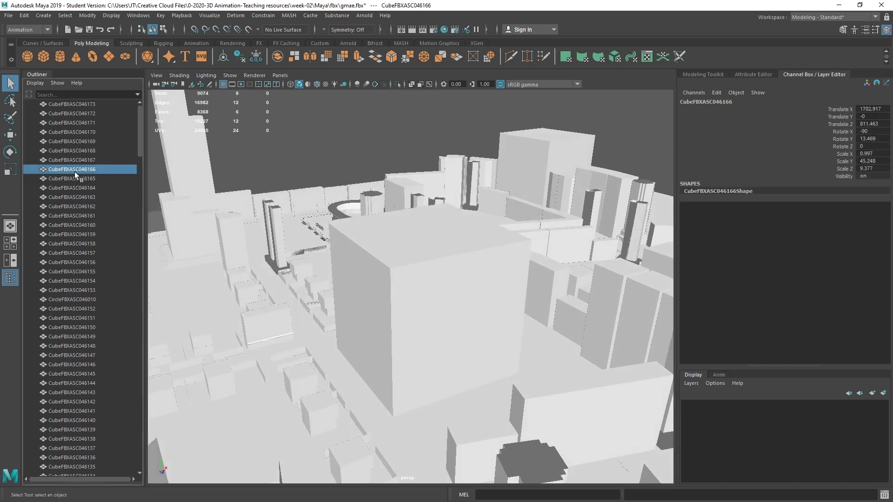
Step: Turn on textured display in the perspective view and inspect the city's buildings from several angles
{"action": "left_click", "coordinate": [326, 84]}
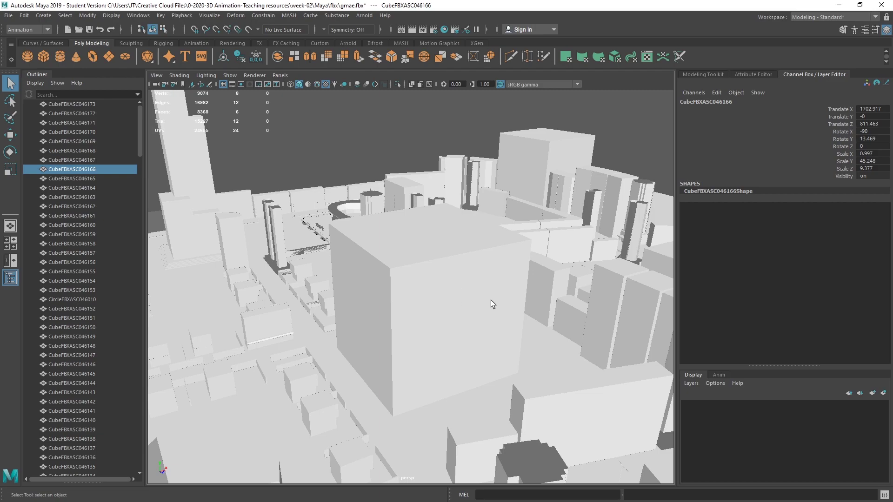
{"action": "left_click_drag", "start_coordinate": [490, 303], "coordinate": [595, 324], "text": "alt"}
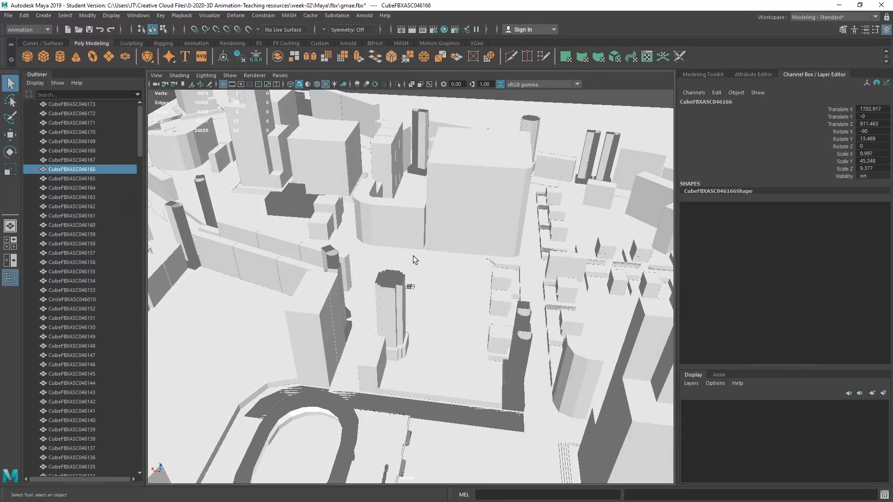
{"action": "left_click_drag", "start_coordinate": [413, 255], "coordinate": [364, 276], "text": "alt"}
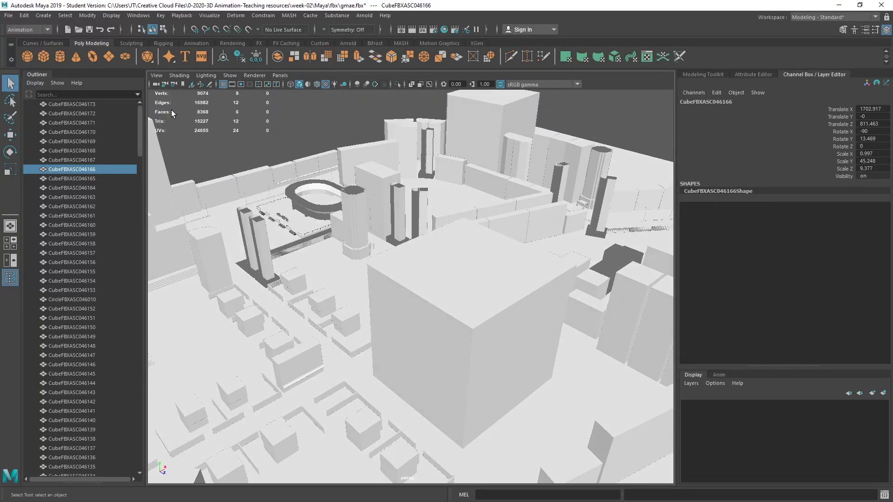
Step: Save the scene under the new name city-Textured as Maya Binary in the fbx folder, accepting the student version notice
{"action": "left_click", "coordinate": [8, 15]}
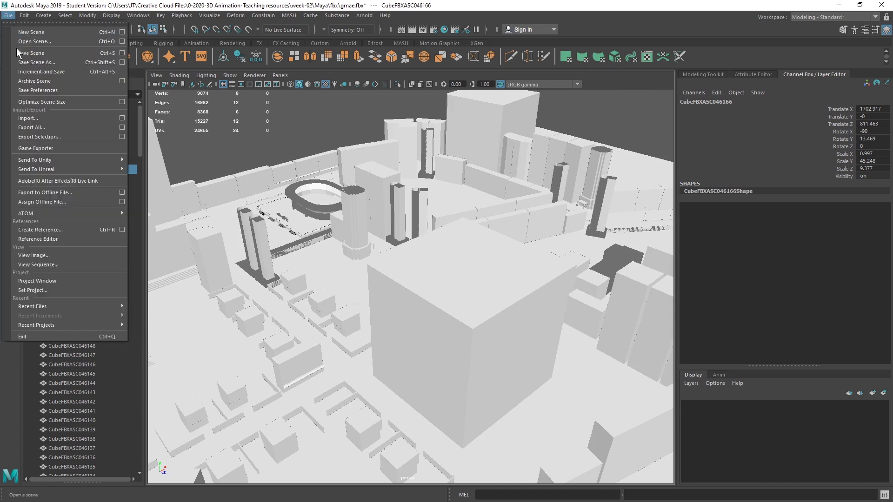
{"action": "left_click", "coordinate": [35, 62]}
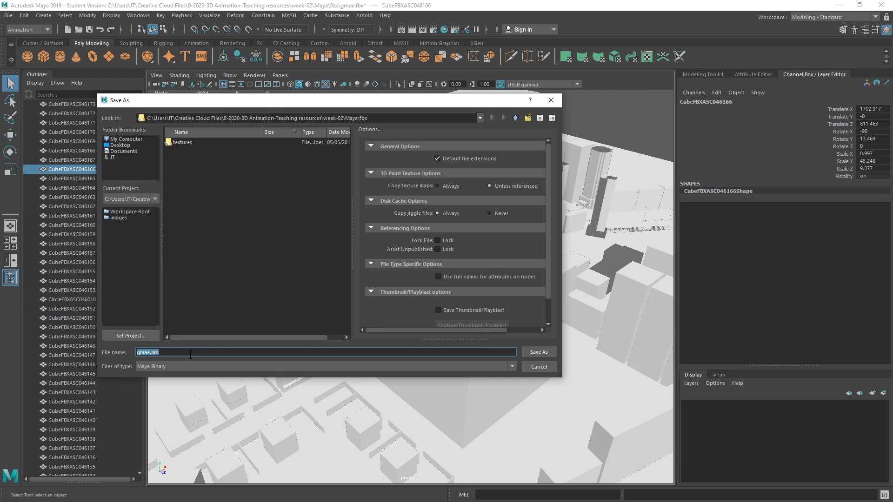
{"action": "type", "text": "city-Textured"}
{"action": "key", "text": "Return"}
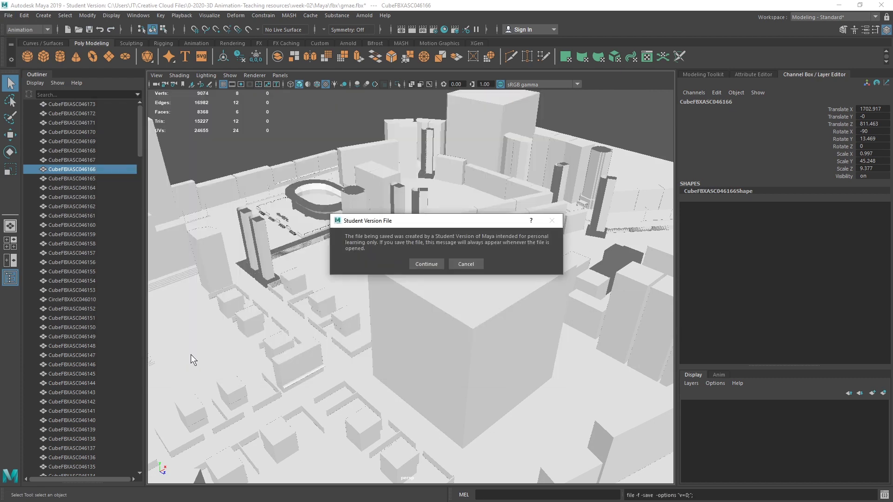
{"action": "left_click", "coordinate": [426, 264]}
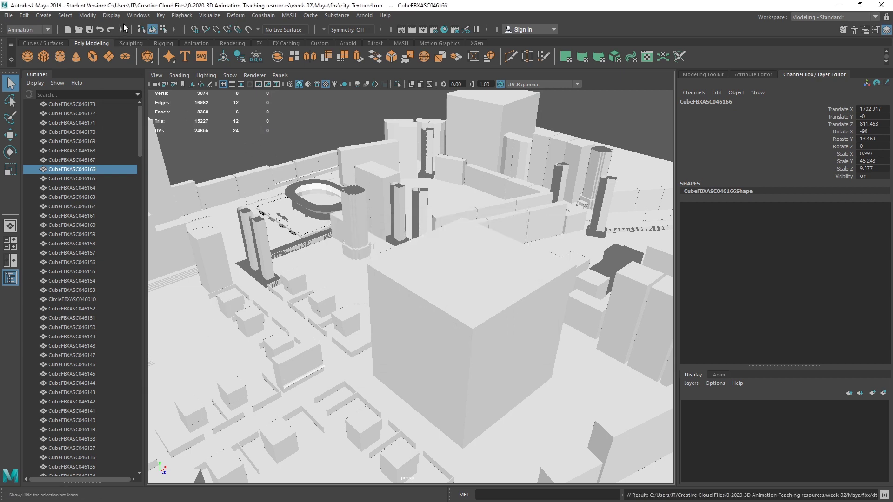
Step: Open the Hypershade, maximize its window and enlarge the material browser area to show all material swatches
{"action": "left_click", "coordinate": [138, 15]}
{"action": "mouse_move", "coordinate": [188, 74]}
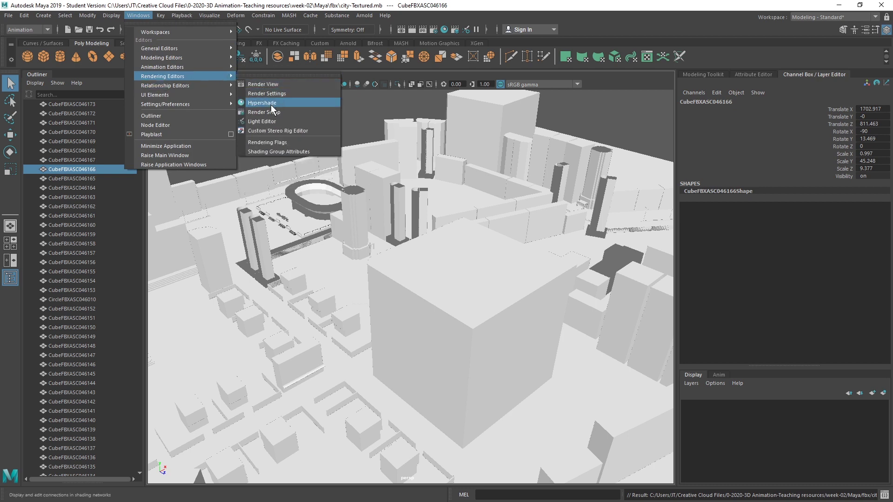
{"action": "left_click", "coordinate": [271, 105]}
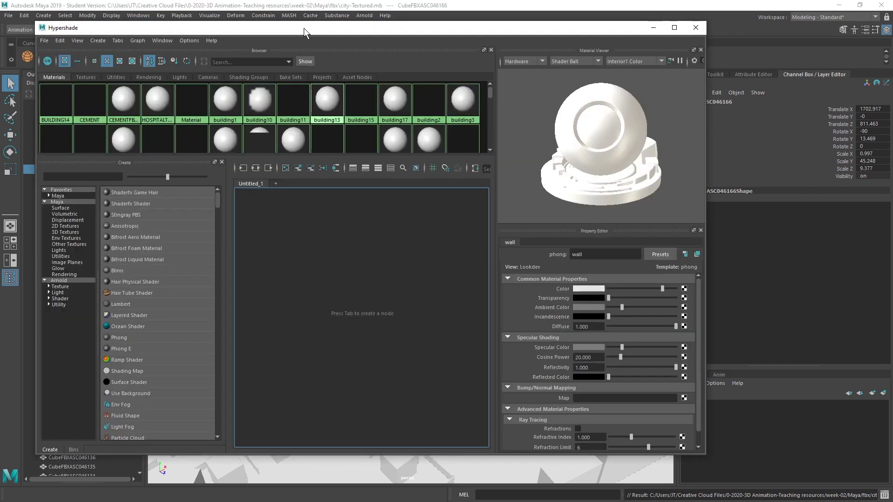
{"action": "double_click", "coordinate": [303, 27]}
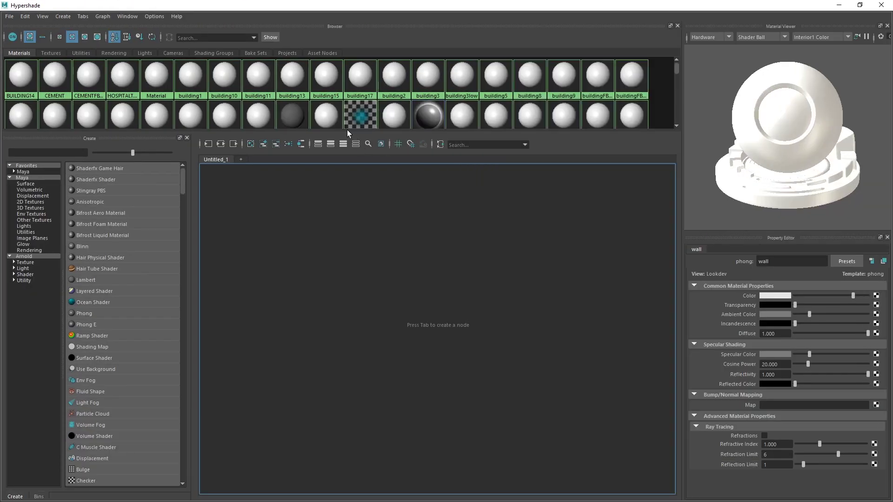
{"action": "left_click_drag", "start_coordinate": [347, 132], "coordinate": [349, 223]}
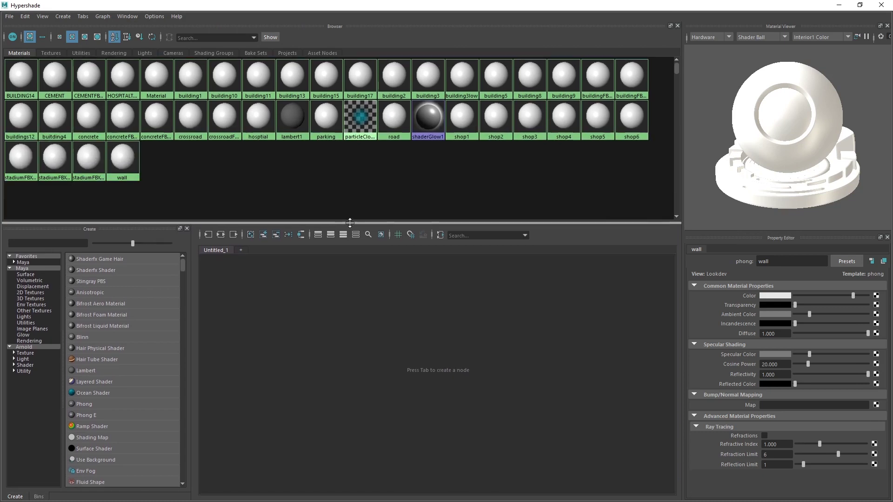
Step: Map the BUILDING14 material's color to a File texture using BUILDUNG14.jpg from the fbx folder's textures subfolder
{"action": "left_click", "coordinate": [22, 82]}
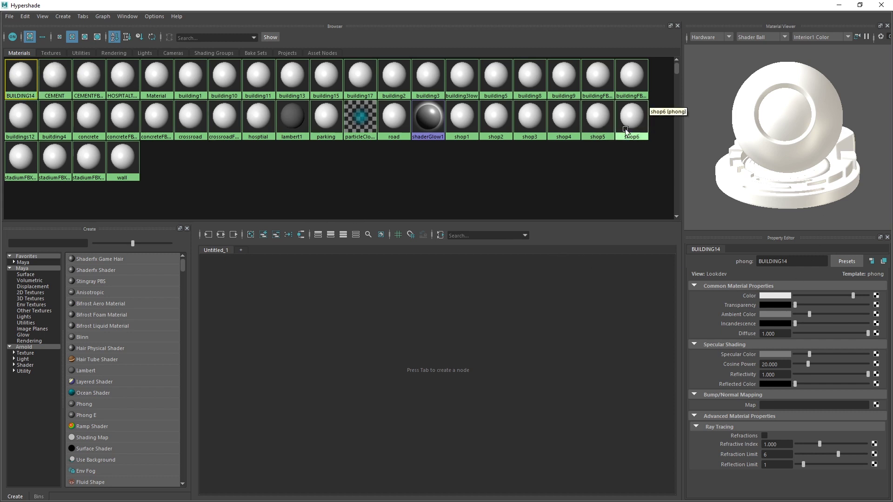
{"action": "left_click", "coordinate": [876, 296]}
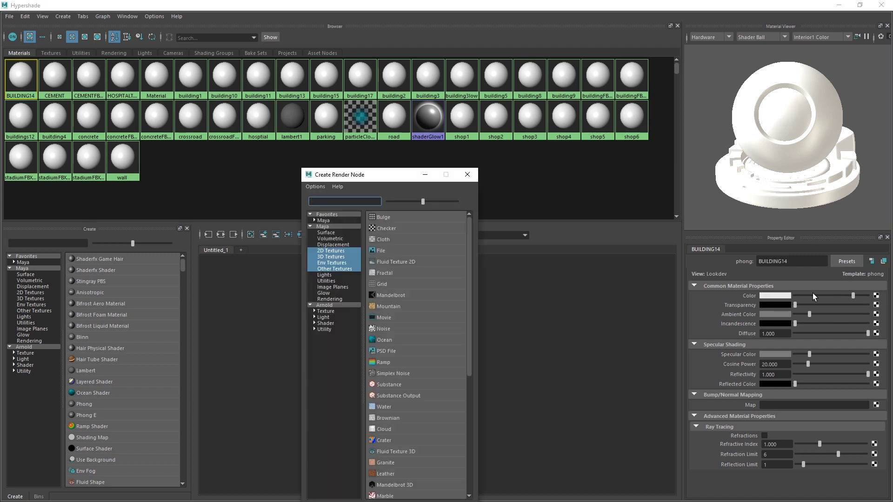
{"action": "left_click", "coordinate": [400, 250]}
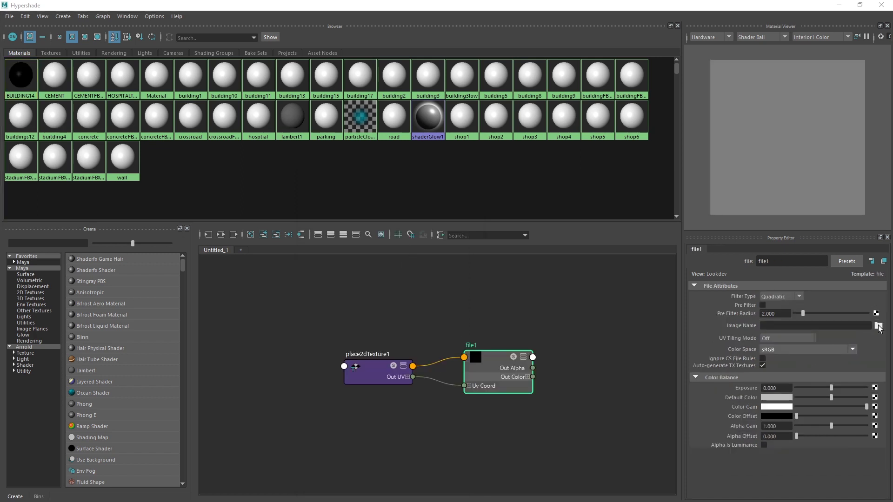
{"action": "left_click", "coordinate": [878, 326]}
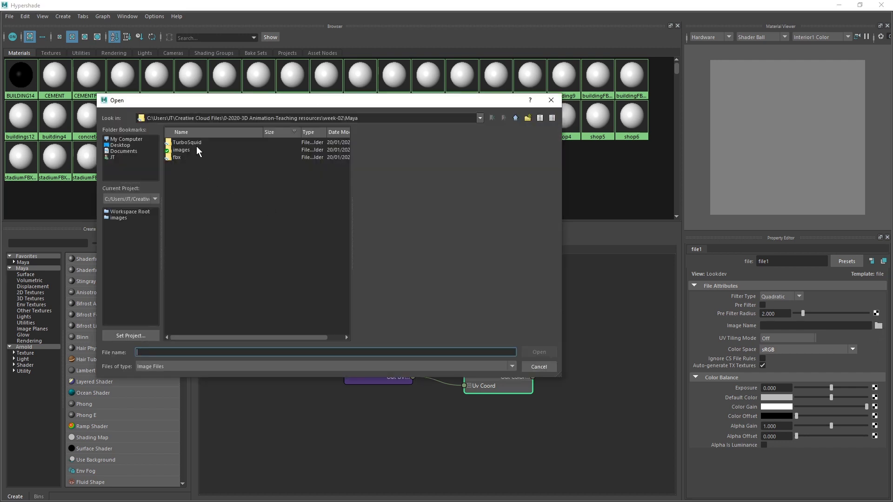
{"action": "double_click", "coordinate": [188, 157]}
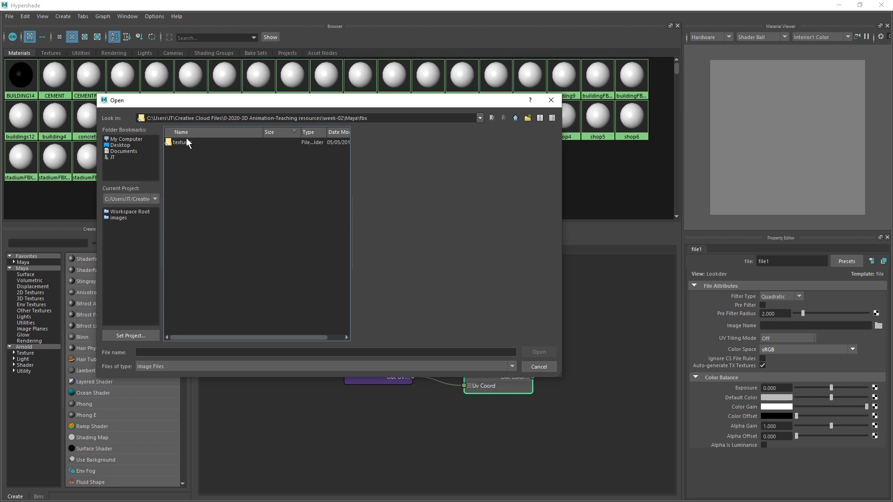
{"action": "double_click", "coordinate": [180, 140]}
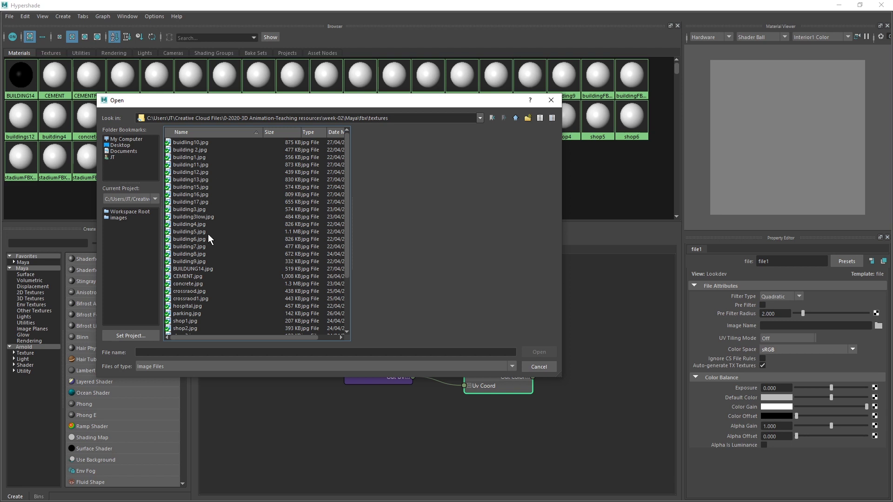
{"action": "left_click", "coordinate": [190, 269]}
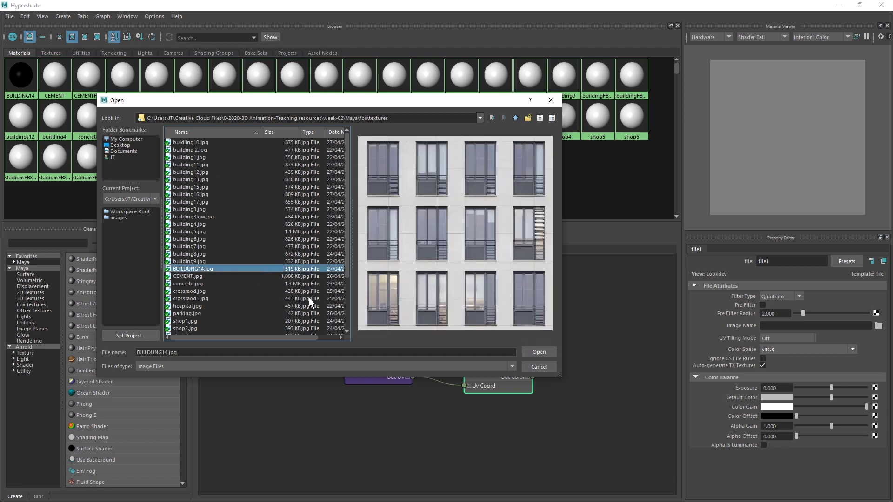
{"action": "left_click", "coordinate": [539, 352]}
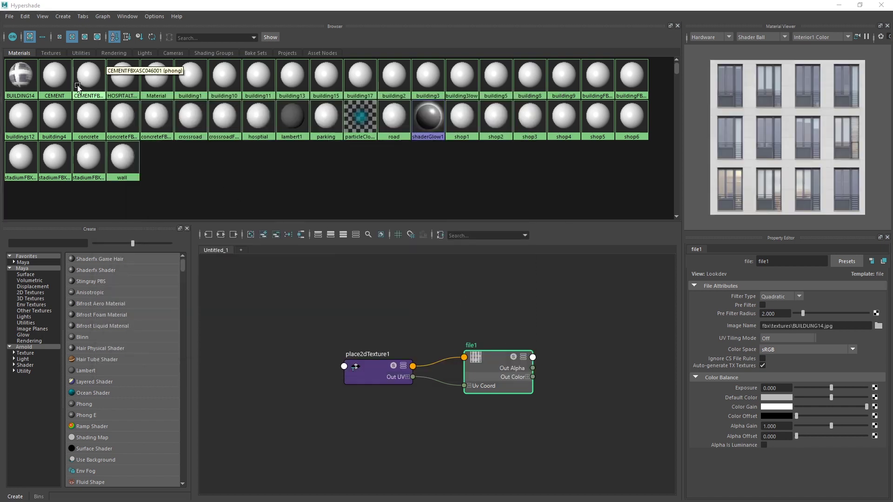
Step: Map the CEMENT material's color to a File texture that loads CEMENT.jpg
{"action": "left_click", "coordinate": [52, 78]}
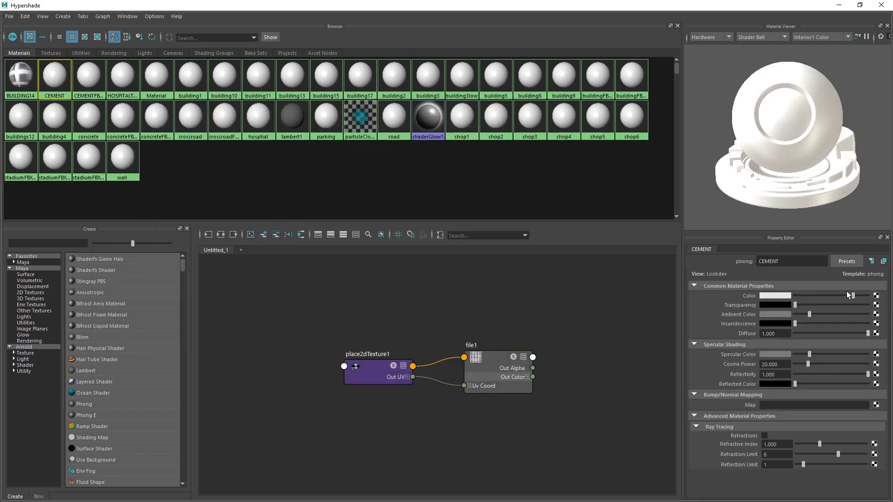
{"action": "left_click", "coordinate": [877, 297]}
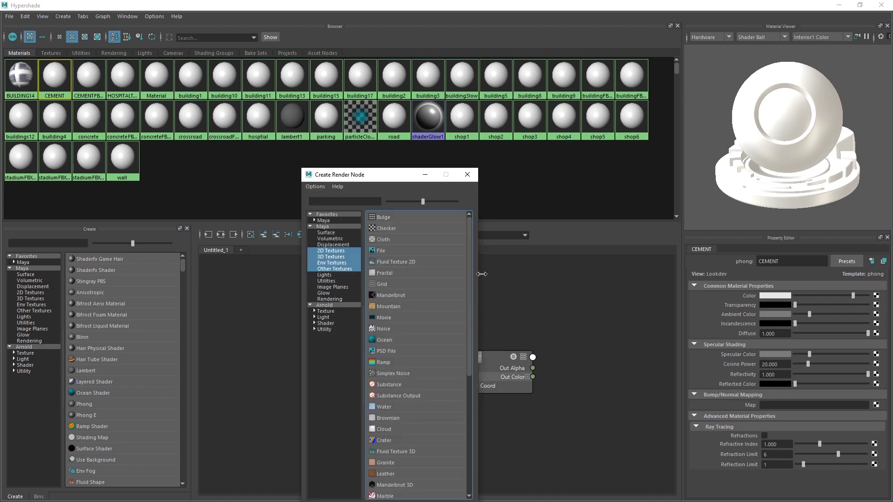
{"action": "left_click", "coordinate": [389, 249]}
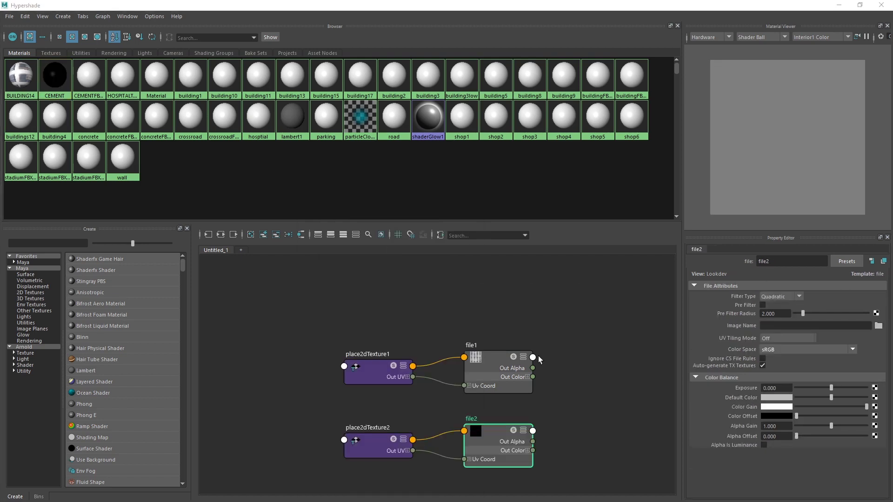
{"action": "left_click", "coordinate": [878, 326]}
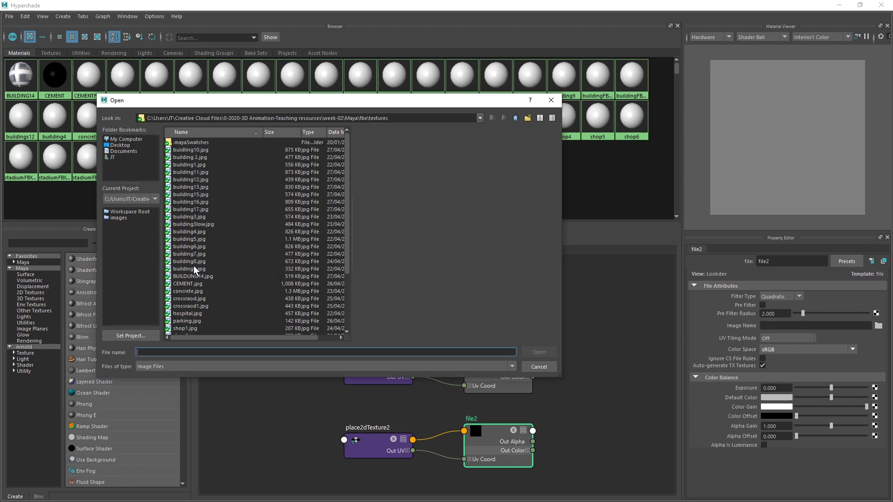
{"action": "left_click", "coordinate": [194, 284]}
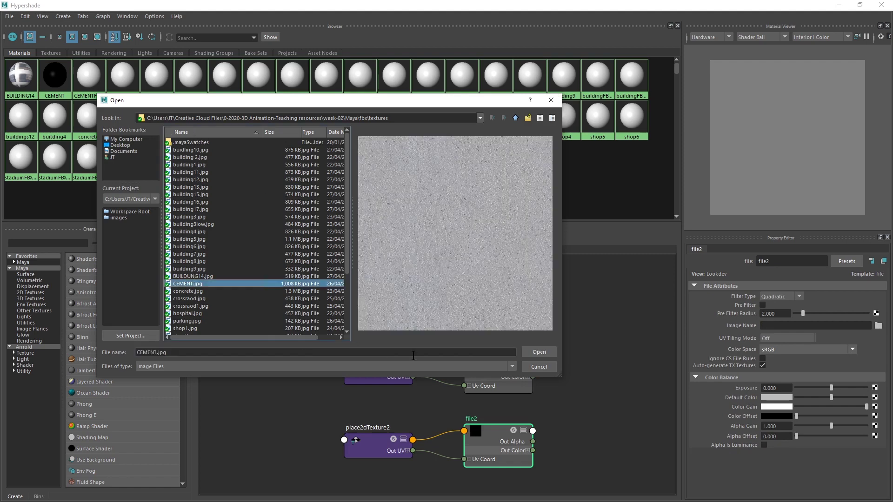
{"action": "left_click", "coordinate": [538, 352]}
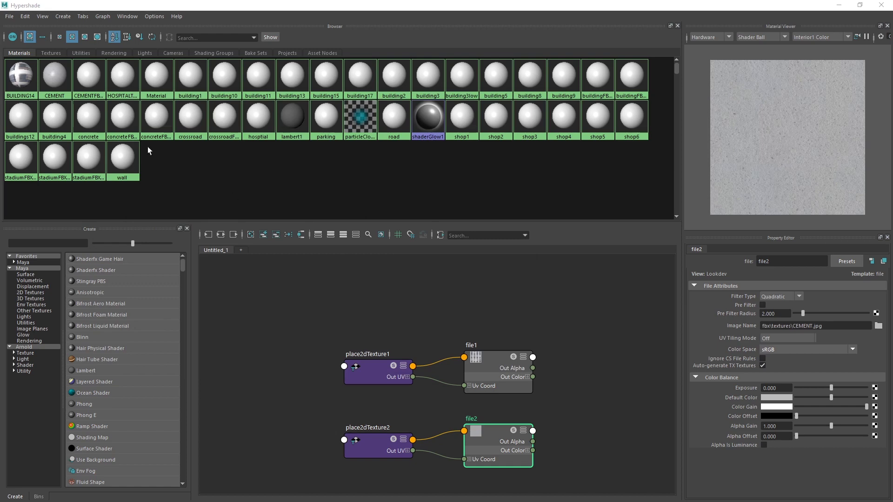
Step: Give the CEMENTFBXASC046001 material a File texture on its color, loading CEMENT.jpg
{"action": "left_click", "coordinate": [94, 82]}
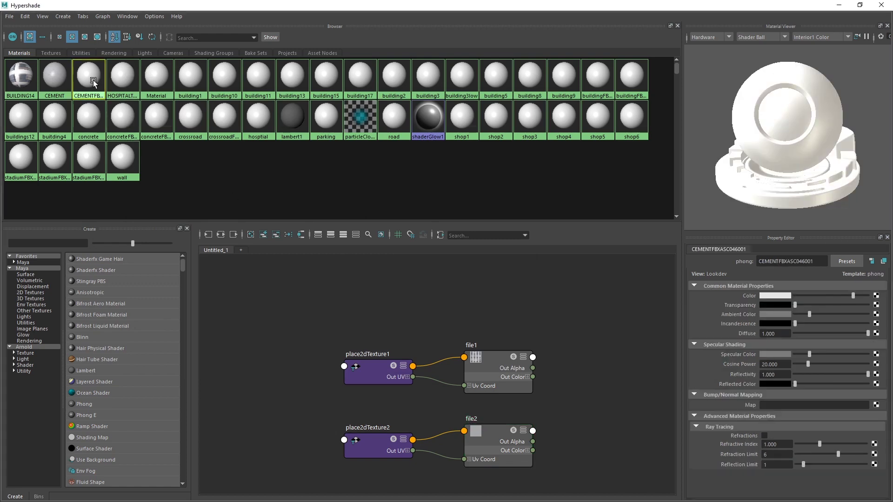
{"action": "left_click", "coordinate": [877, 298]}
{"action": "key", "text": "Escape"}
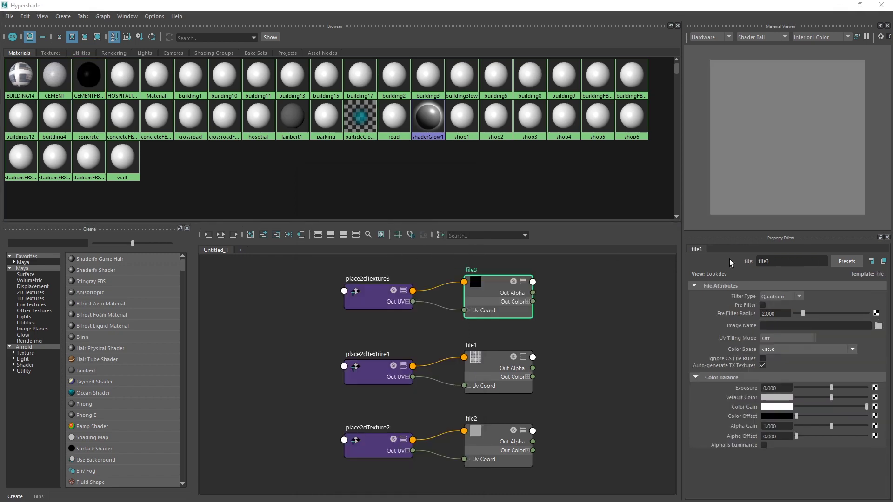
{"action": "left_click", "coordinate": [878, 325]}
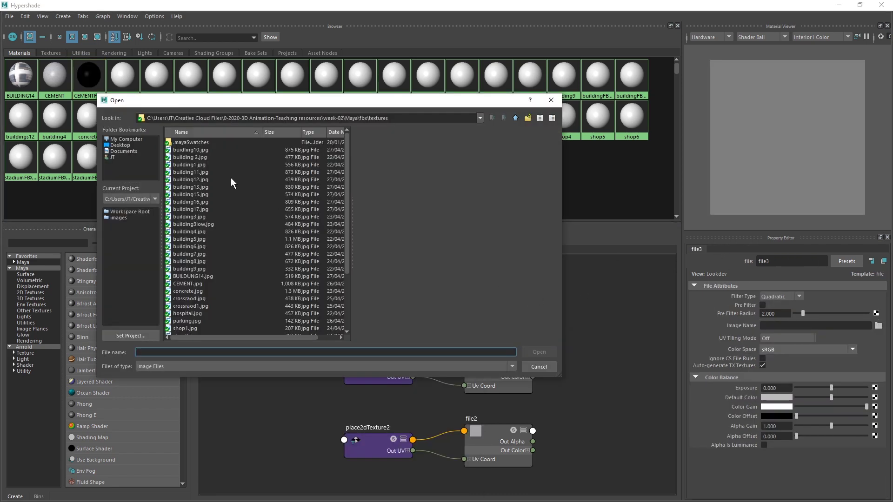
{"action": "left_click", "coordinate": [191, 285]}
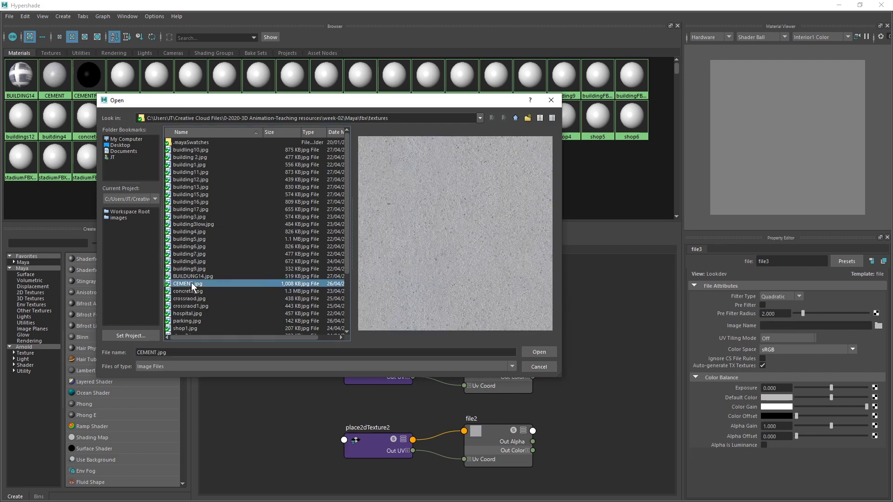
{"action": "left_click", "coordinate": [538, 352]}
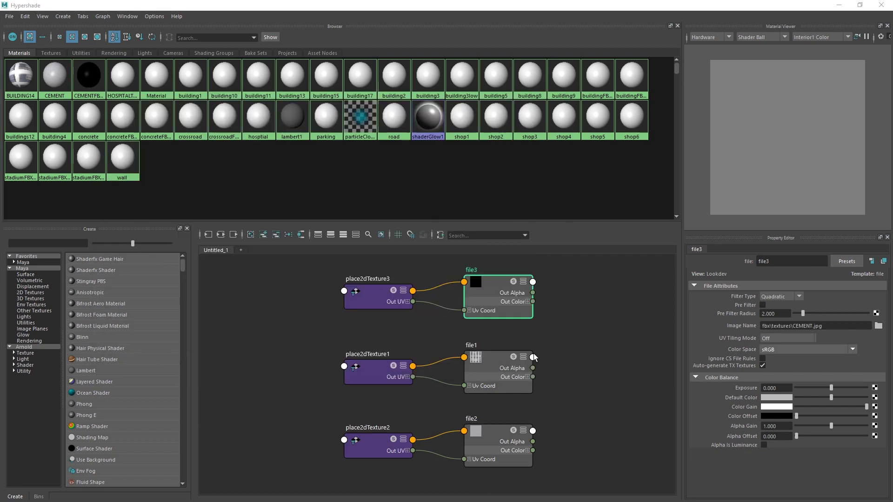
Step: Connect a File texture with hospital.jpg to the color of the HOSPITALTEXT material
{"action": "left_click", "coordinate": [125, 78]}
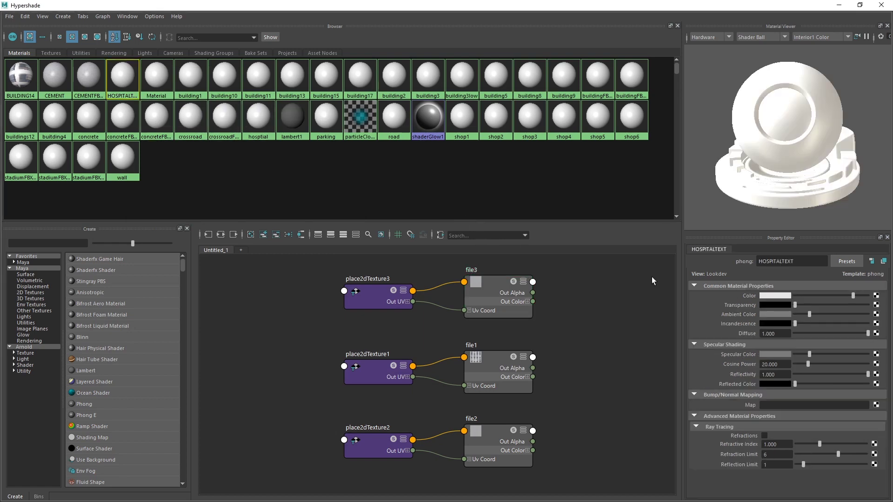
{"action": "left_click", "coordinate": [877, 296]}
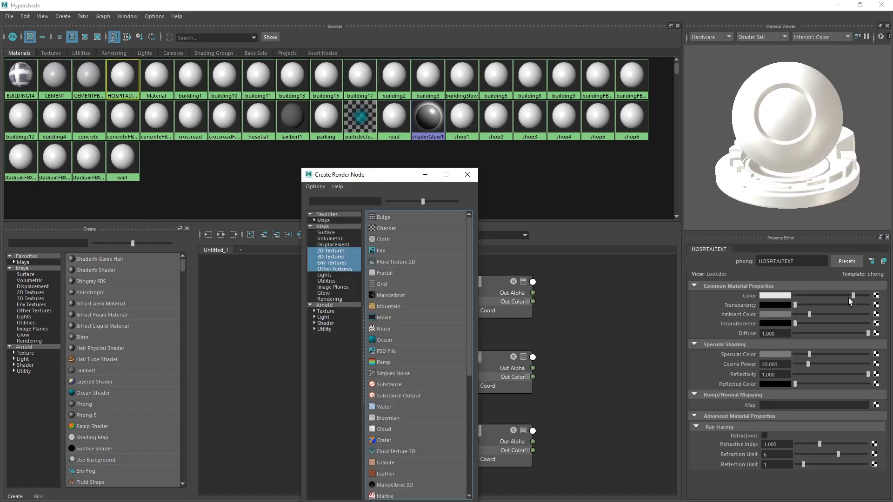
{"action": "left_click", "coordinate": [434, 250]}
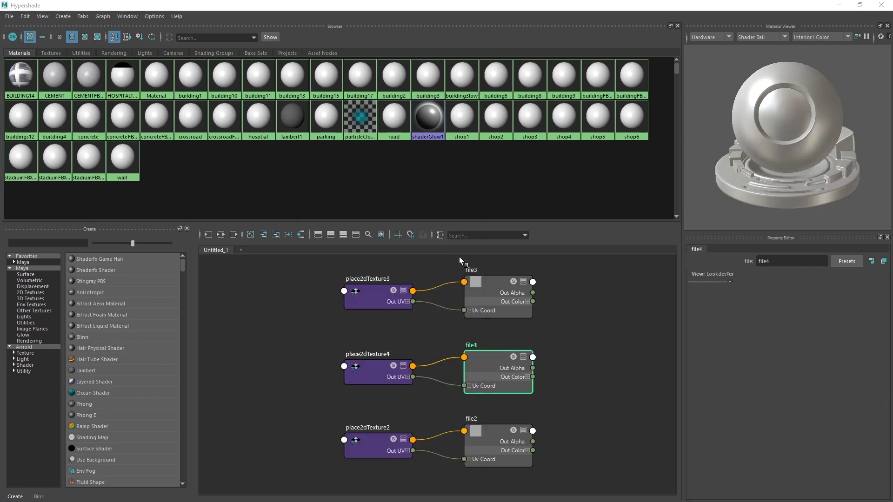
{"action": "left_click", "coordinate": [878, 326]}
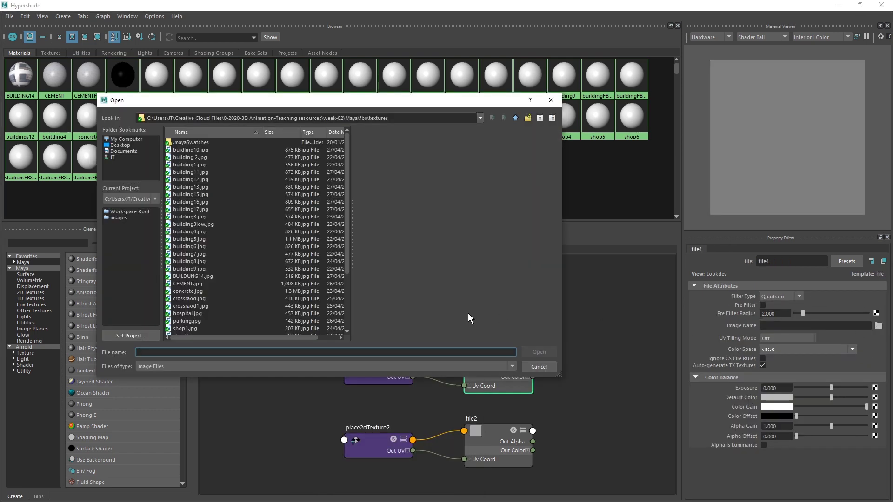
{"action": "left_click", "coordinate": [197, 312]}
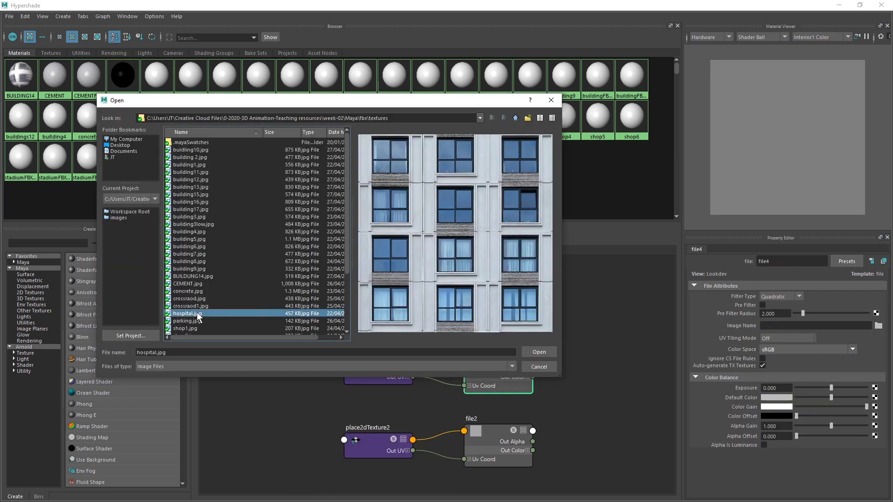
{"action": "left_click", "coordinate": [526, 352]}
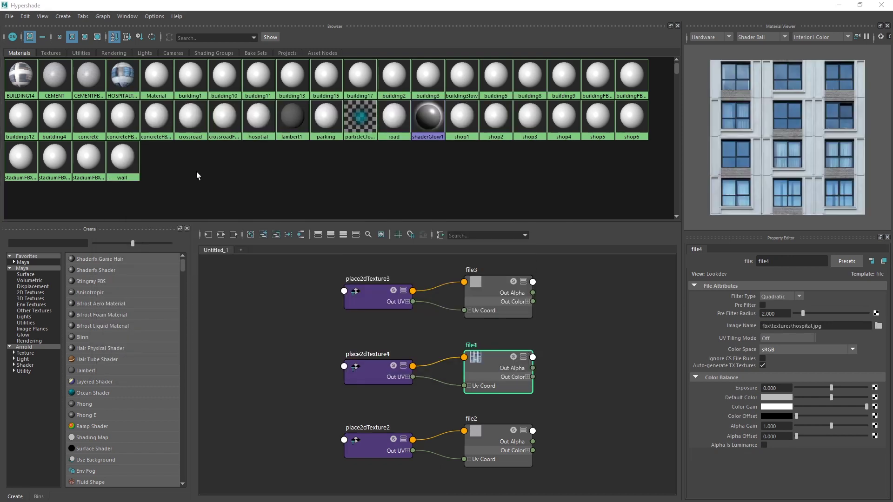
{"action": "left_click", "coordinate": [9, 17]}
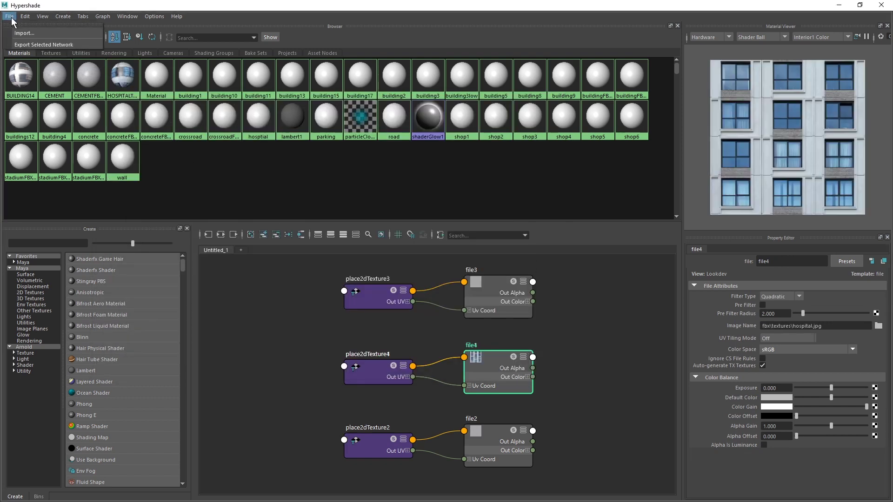
{"action": "left_click", "coordinate": [11, 19]}
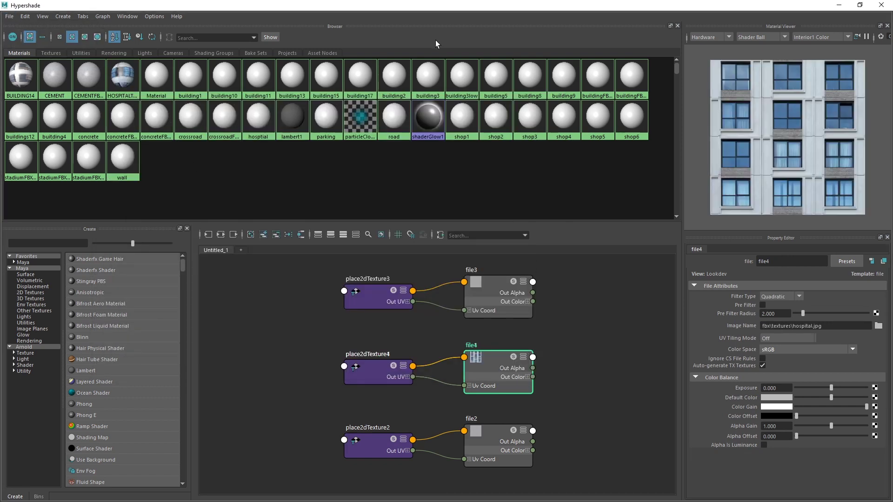
Step: Minimize the Hypershade to view the city, and save the scene, accepting the student version notice
{"action": "left_click", "coordinate": [859, 6]}
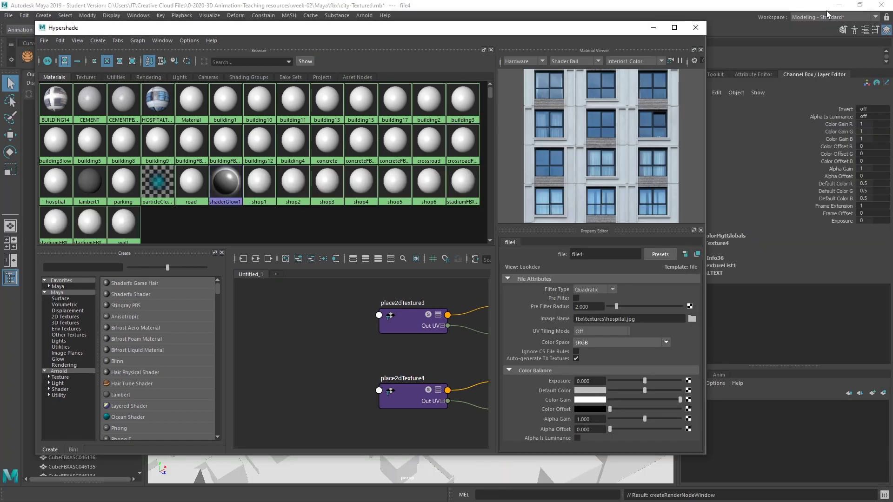
{"action": "left_click", "coordinate": [650, 27]}
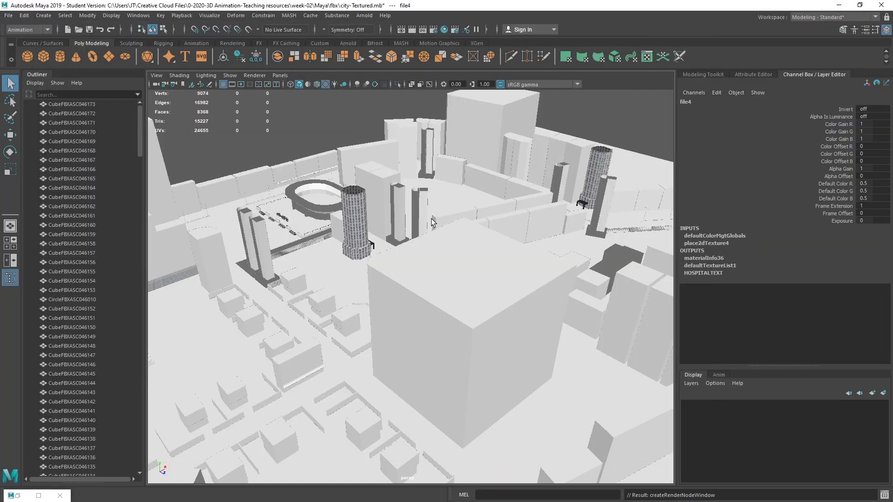
{"action": "left_click_drag", "start_coordinate": [431, 218], "coordinate": [570, 234], "text": "alt"}
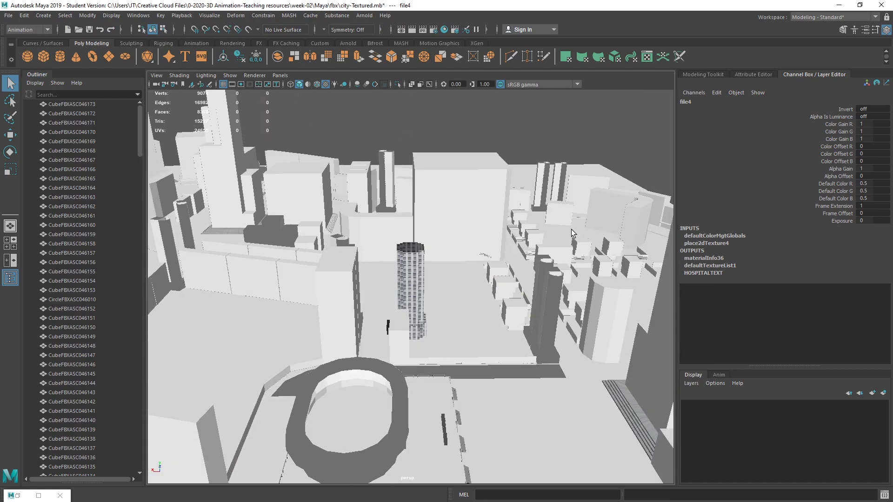
{"action": "left_click", "coordinate": [8, 15]}
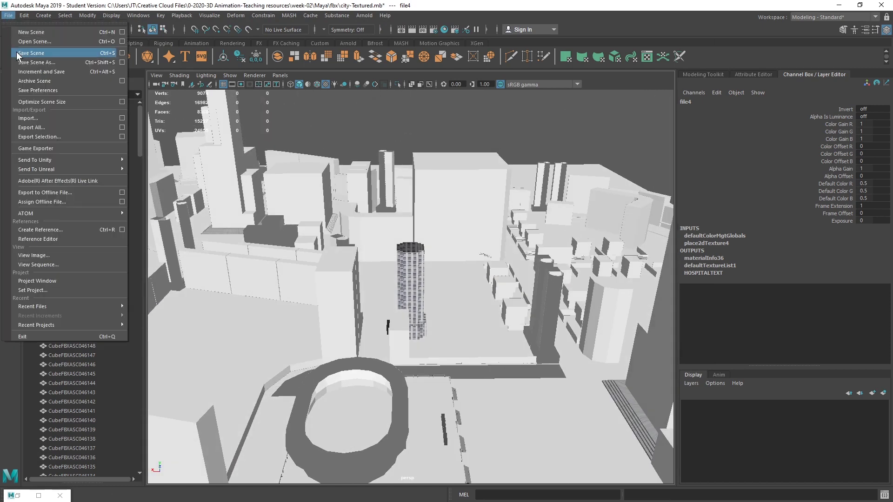
{"action": "left_click", "coordinate": [16, 51]}
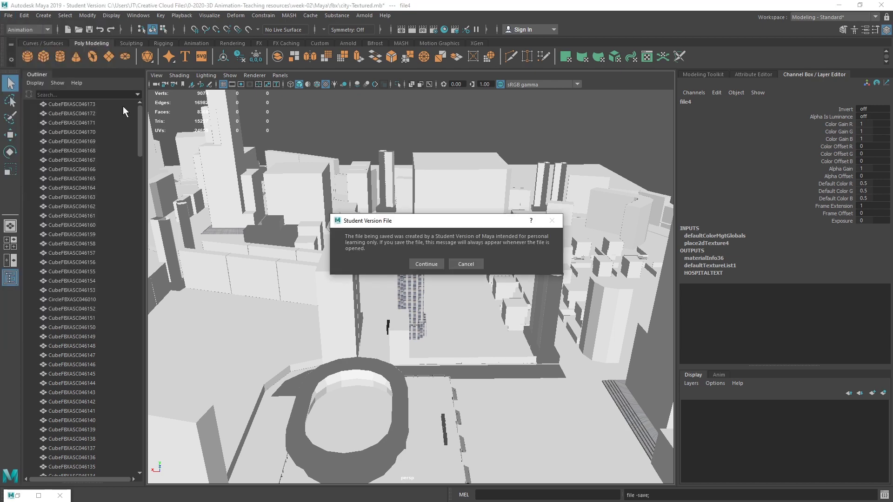
{"action": "left_click", "coordinate": [426, 264]}
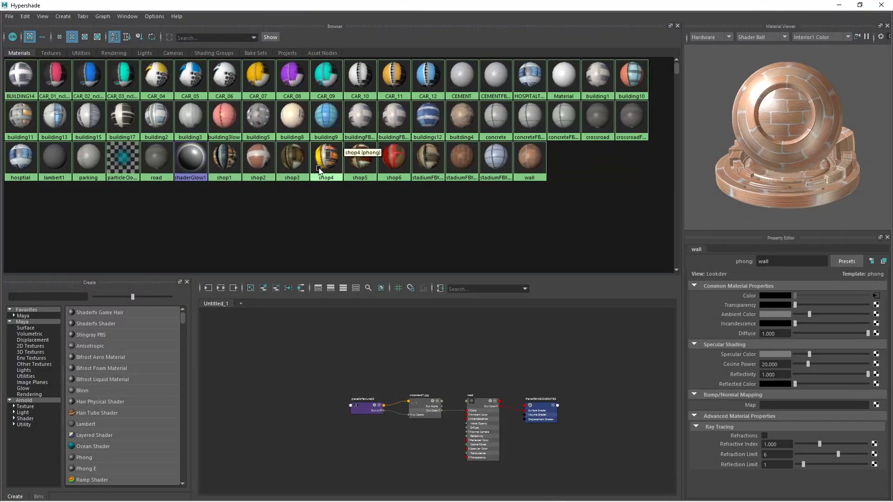
Step: Examine the road, buildingFBXASC0326 and buildingFBXASC0327 materials in the Hypershade and close it
{"action": "left_click", "coordinate": [156, 168]}
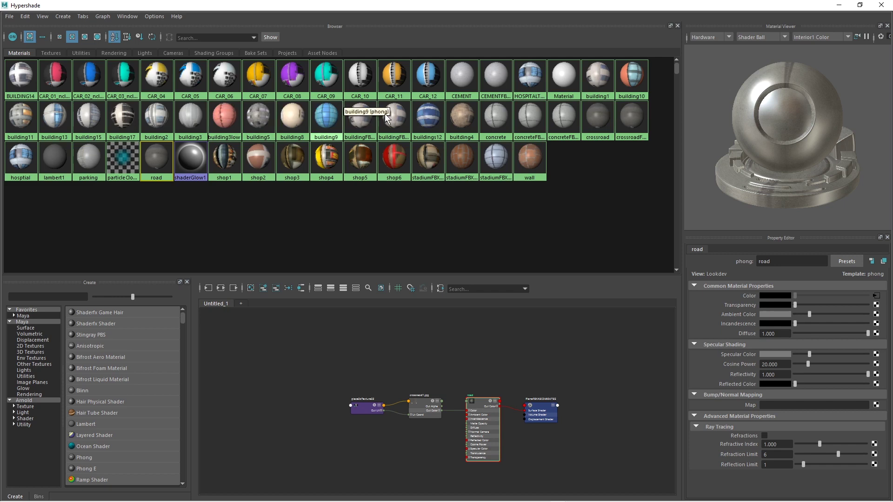
{"action": "left_click", "coordinate": [357, 120]}
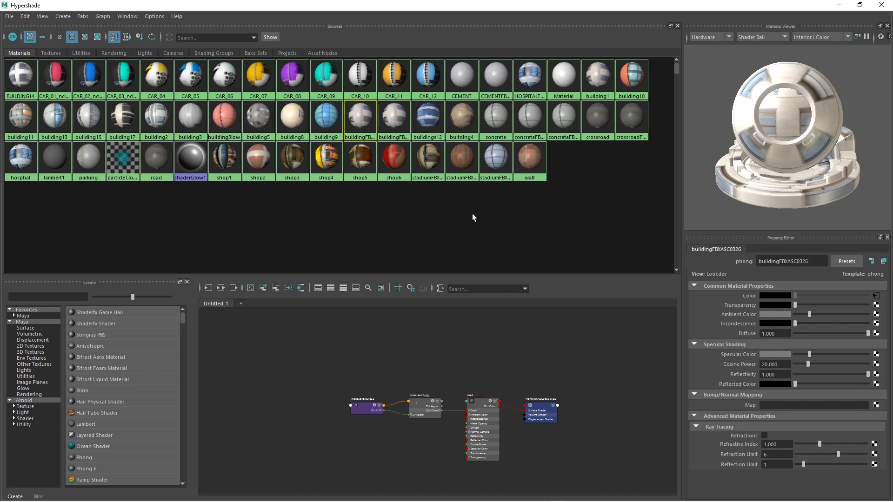
{"action": "left_click", "coordinate": [396, 124]}
{"action": "left_click", "coordinate": [882, 6]}
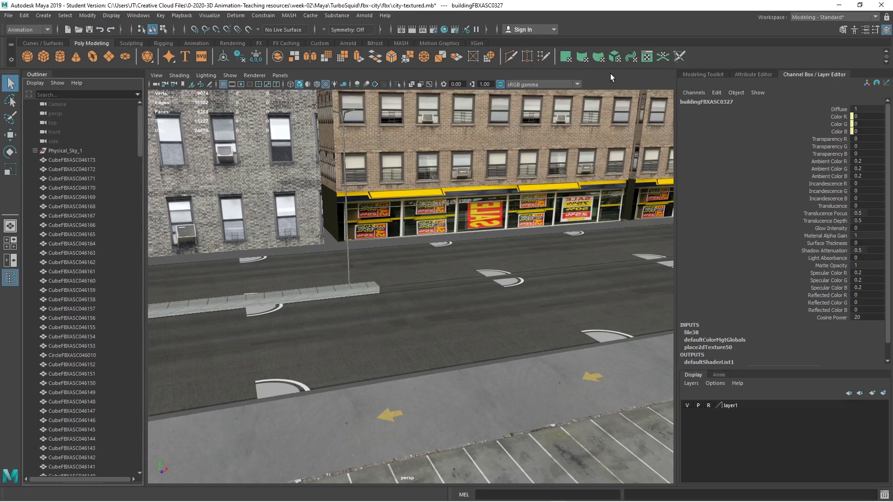
Step: Frame the small grey house with the pink base and examine its textures and the surrounding city from several angles
{"action": "left_click_drag", "start_coordinate": [362, 242], "coordinate": [390, 295], "text": "alt"}
{"action": "key", "text": "f"}
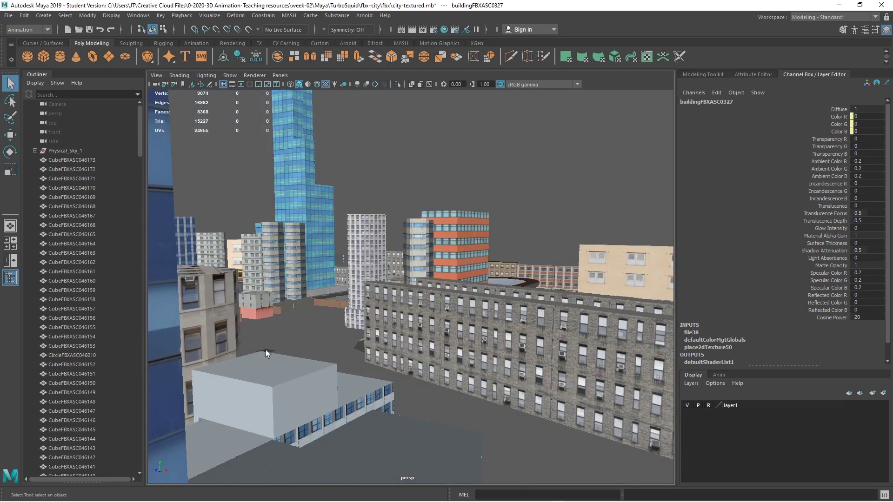
{"action": "left_click", "coordinate": [254, 309]}
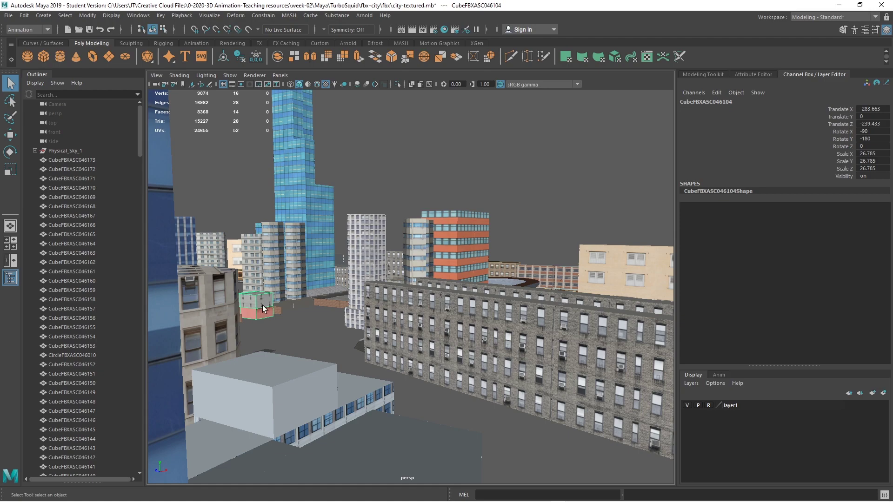
{"action": "key", "text": "f"}
{"action": "left_click_drag", "start_coordinate": [286, 315], "coordinate": [365, 352], "text": "alt"}
{"action": "key", "text": "alt"}
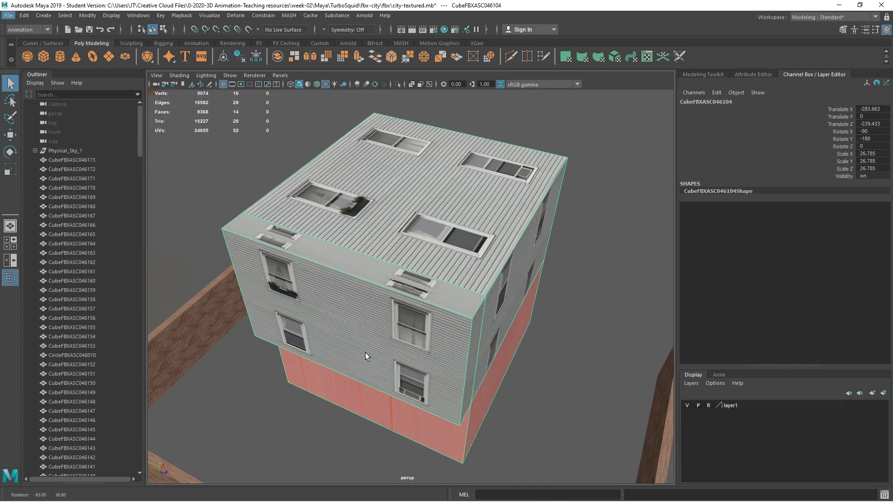
{"action": "key", "text": "bracketleft"}
{"action": "key", "text": "bracketleft"}
{"action": "key", "text": "bracketleft"}
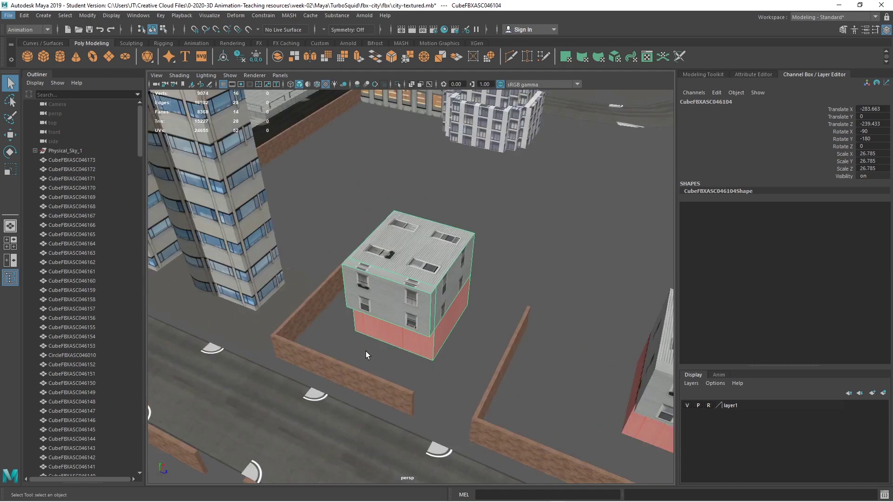
{"action": "key", "text": "bracketleft"}
{"action": "left_click_drag", "start_coordinate": [289, 369], "coordinate": [225, 358], "text": "alt"}
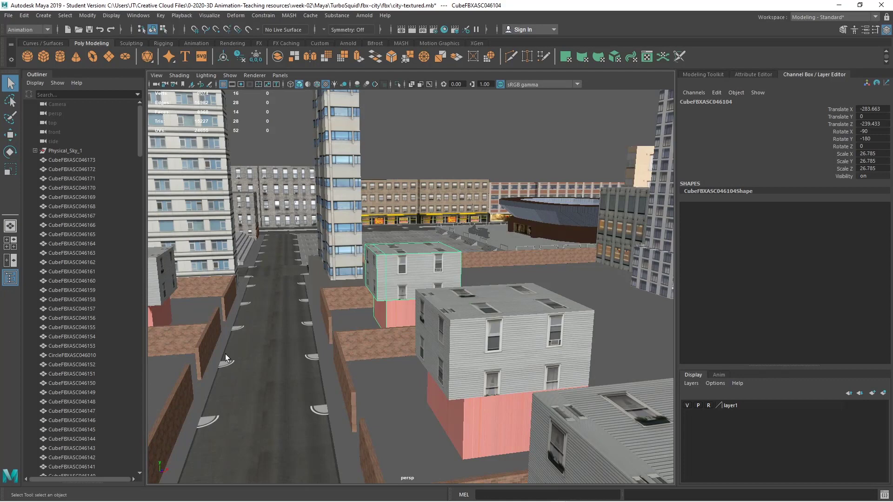
Step: Select the road plane between the brick walls and inspect the street at ground level
{"action": "left_click", "coordinate": [247, 381]}
{"action": "key", "text": "f"}
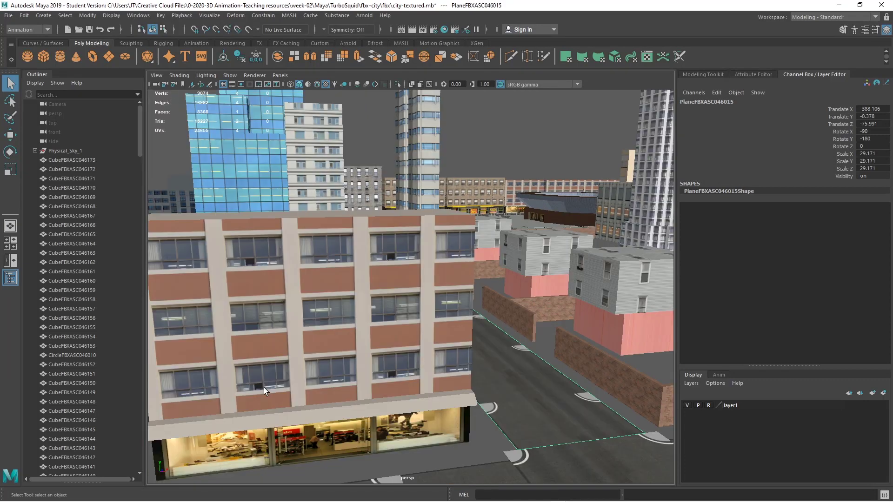
{"action": "left_click_drag", "start_coordinate": [509, 370], "coordinate": [491, 364], "text": "alt"}
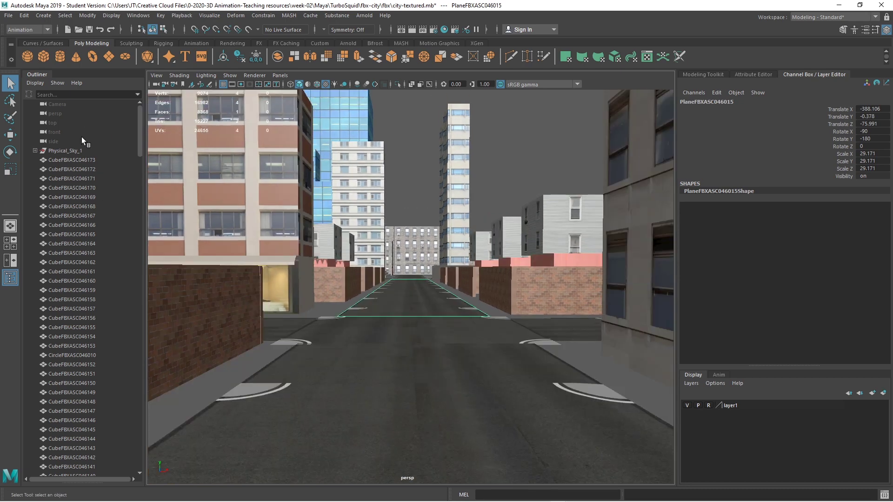
Step: Group all the city objects listed from CubeFBXASC046173 down to CubeFBXASC046054, leaving out Physical_Sky_1
{"action": "left_click", "coordinate": [138, 16]}
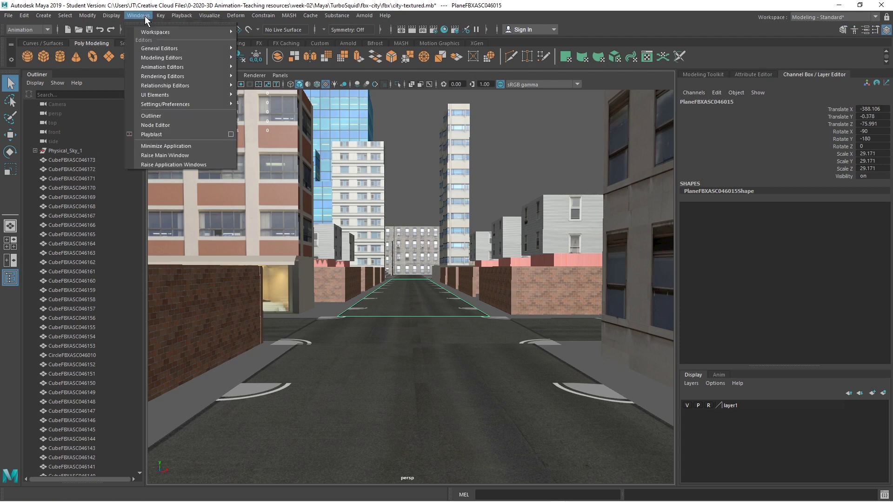
{"action": "left_click", "coordinate": [188, 115]}
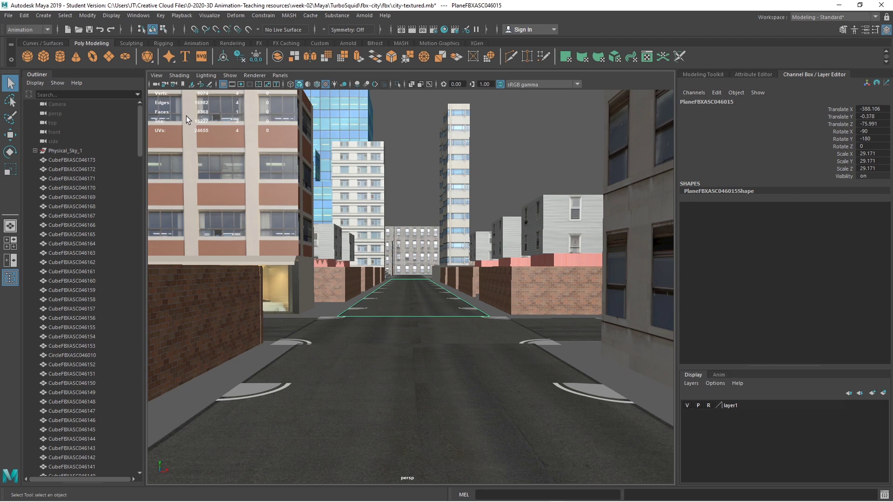
{"action": "left_click", "coordinate": [68, 160]}
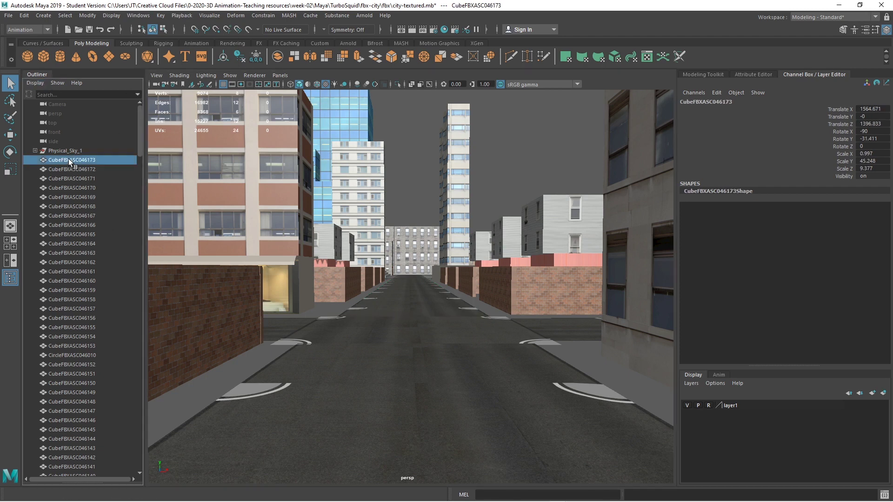
{"action": "left_click_drag", "start_coordinate": [139, 147], "coordinate": [124, 465]}
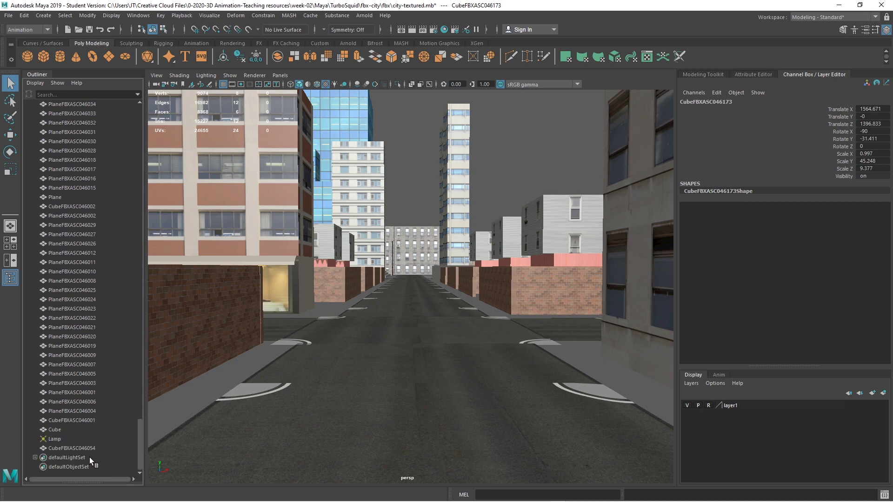
{"action": "scroll", "coordinate": [91, 454], "scroll_direction": "up", "scroll_amount": 1}
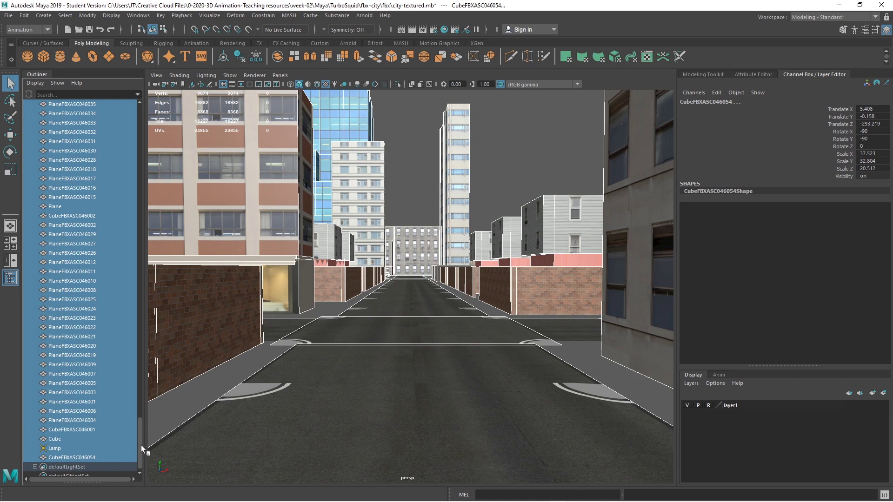
{"action": "left_click_drag", "start_coordinate": [139, 446], "coordinate": [146, 122]}
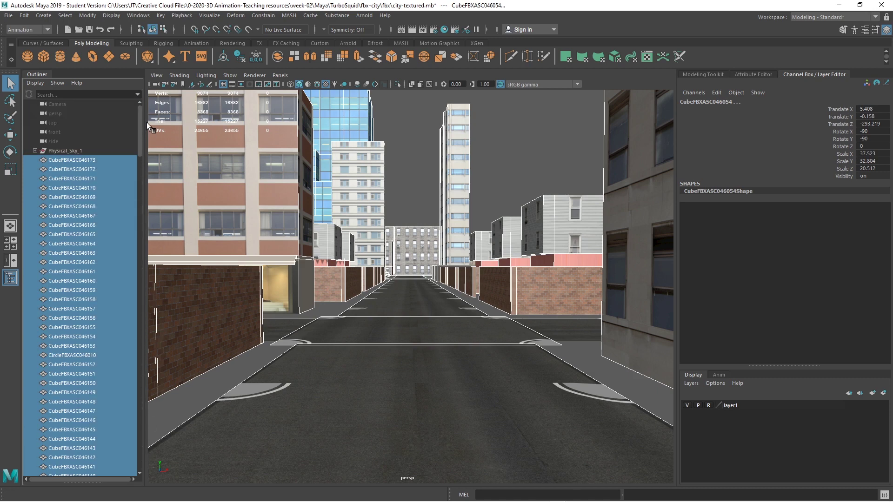
{"action": "left_click", "coordinate": [25, 15]}
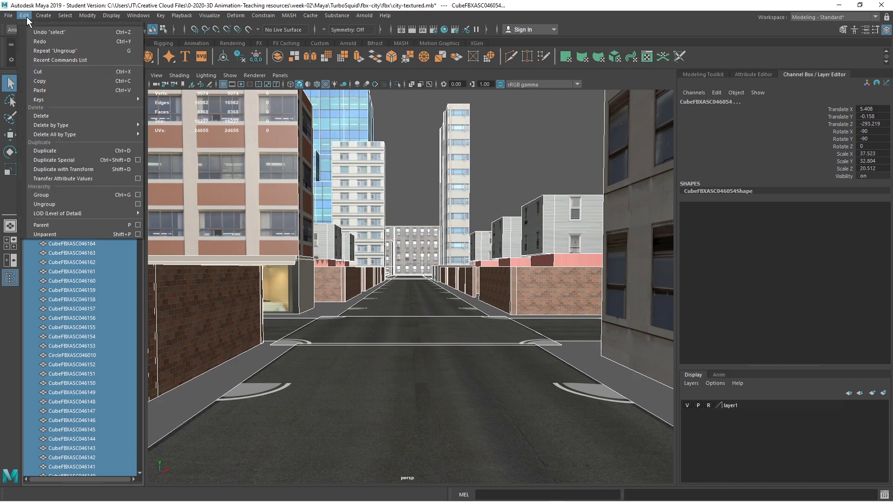
{"action": "left_click", "coordinate": [65, 195]}
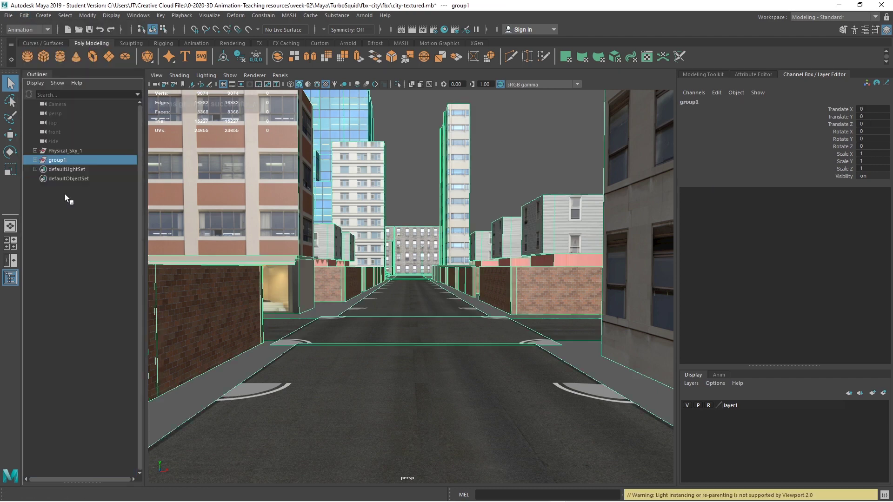
Step: Rename the new city group as group1_city
{"action": "double_click", "coordinate": [70, 160]}
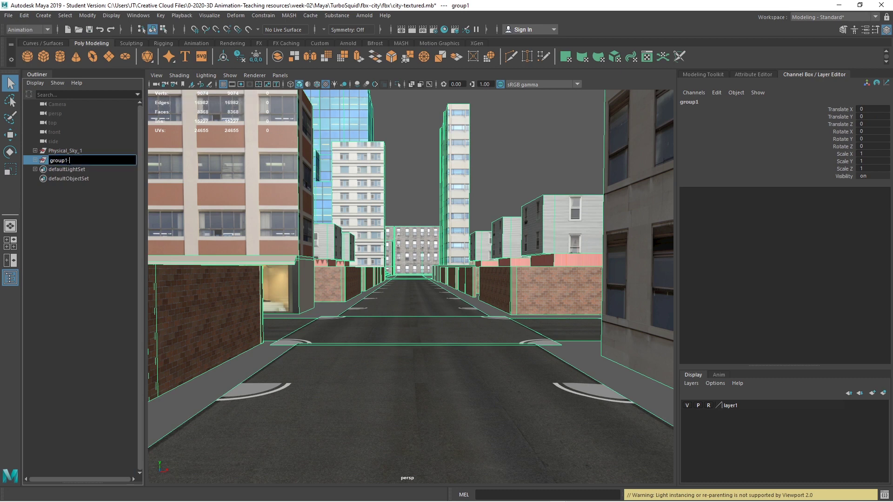
{"action": "type", "text": "_city"}
{"action": "key", "text": "Return"}
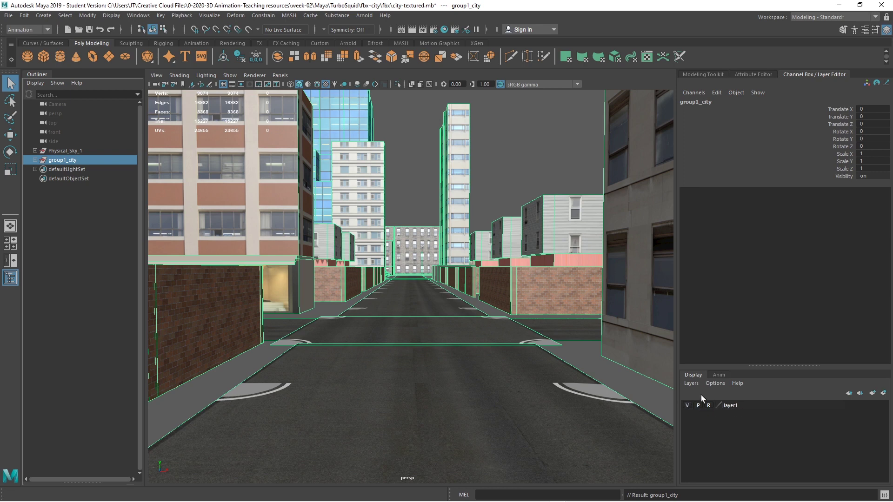
Step: Create a display layer from the selected city group and set the layer's display type to Reference
{"action": "left_click", "coordinate": [692, 384]}
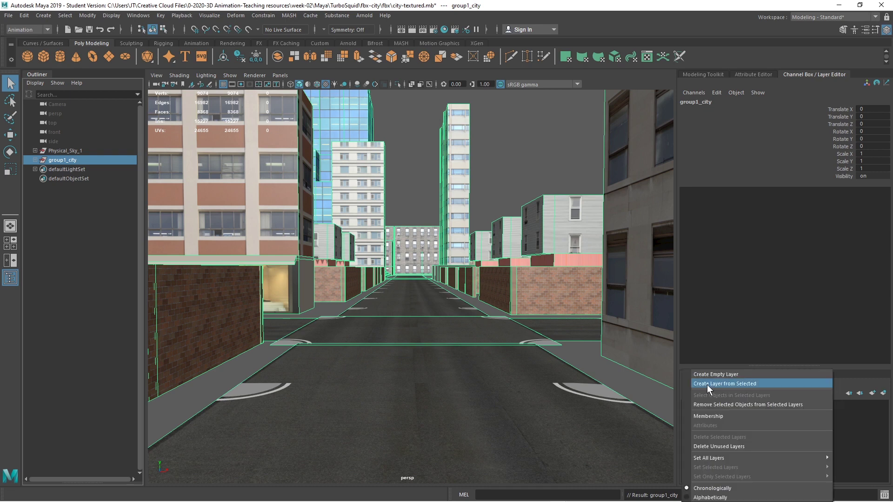
{"action": "left_click", "coordinate": [707, 384]}
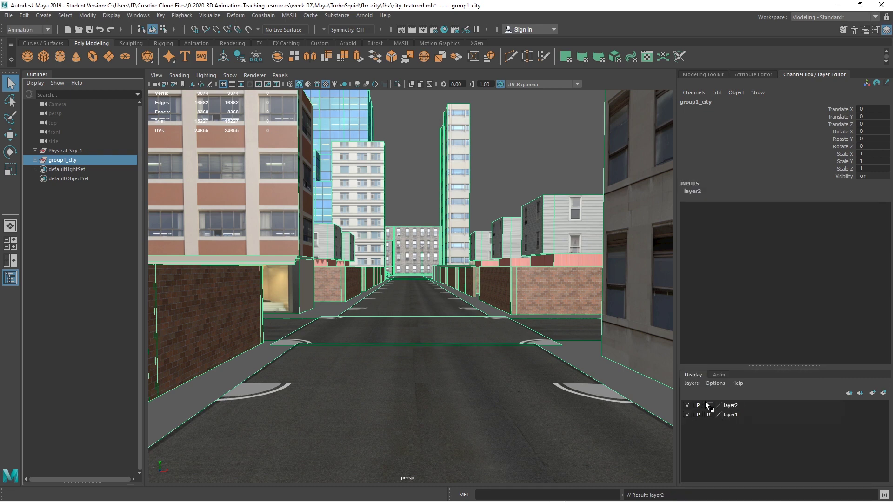
{"action": "left_click", "coordinate": [687, 405]}
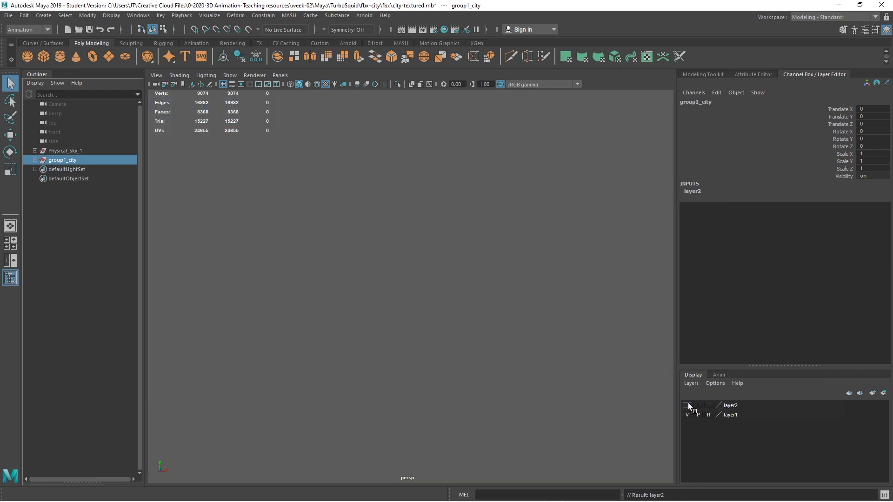
{"action": "left_click", "coordinate": [687, 405]}
{"action": "left_click", "coordinate": [709, 405]}
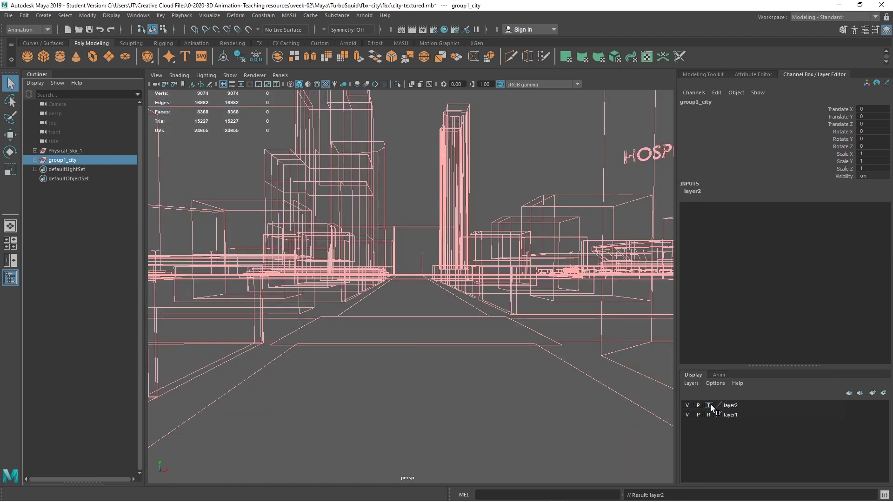
{"action": "left_click", "coordinate": [709, 405]}
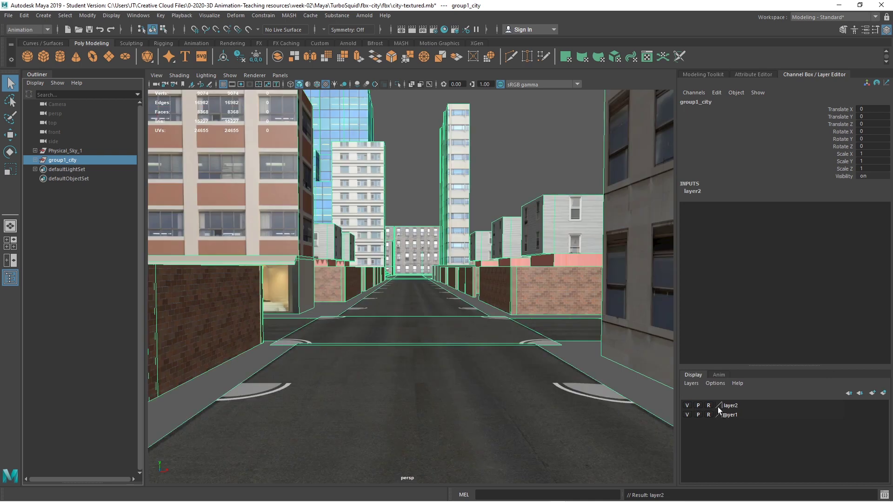
Step: Test whether the city can be selected in the viewport and examine its streets and buildings
{"action": "left_click", "coordinate": [595, 366]}
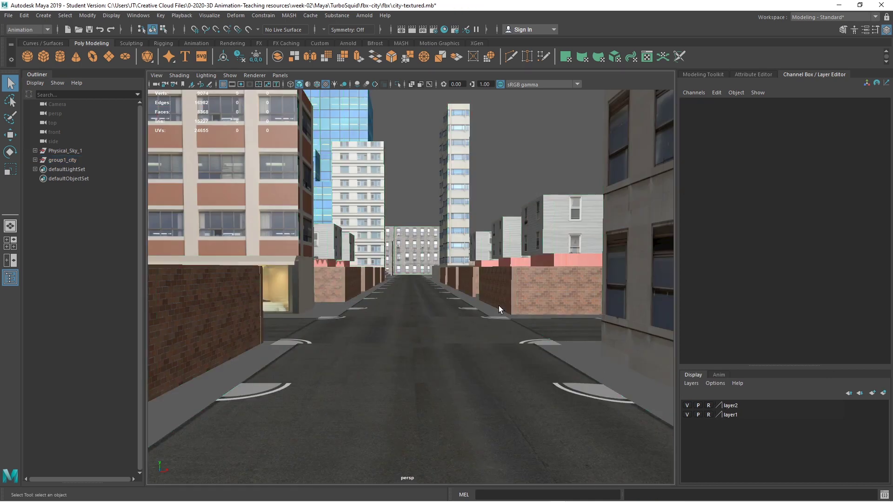
{"action": "left_click_drag", "start_coordinate": [531, 301], "coordinate": [557, 305], "text": "alt"}
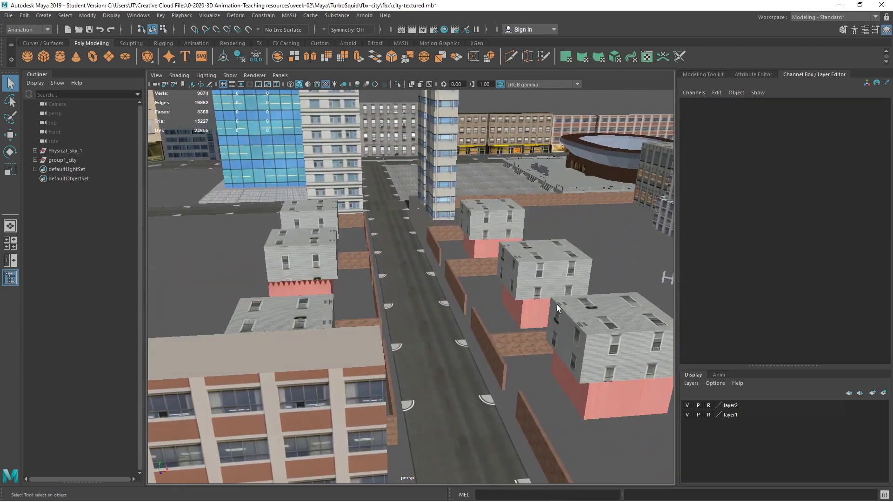
{"action": "scroll", "coordinate": [484, 389], "scroll_direction": "down", "scroll_amount": 3}
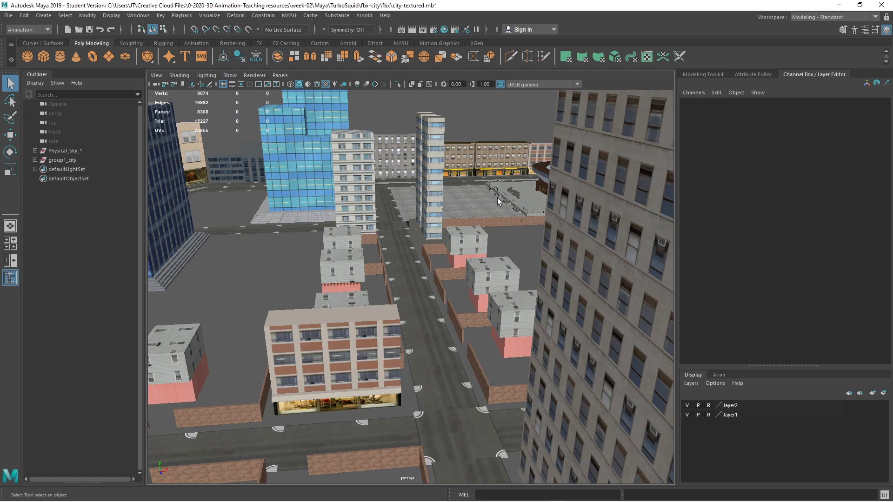
{"action": "left_click_drag", "start_coordinate": [409, 244], "coordinate": [609, 226], "text": "alt"}
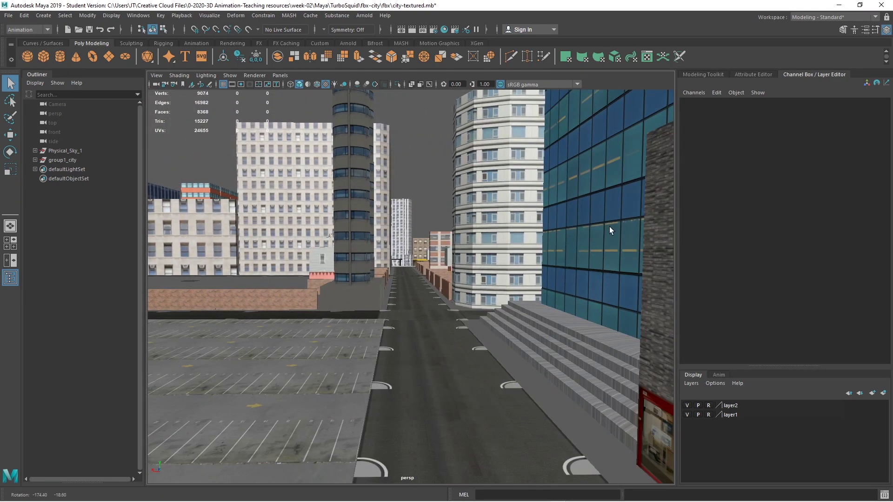
Step: Rename the city's display layer as layer2_City and save the scene, accepting the student version notice
{"action": "double_click", "coordinate": [739, 406]}
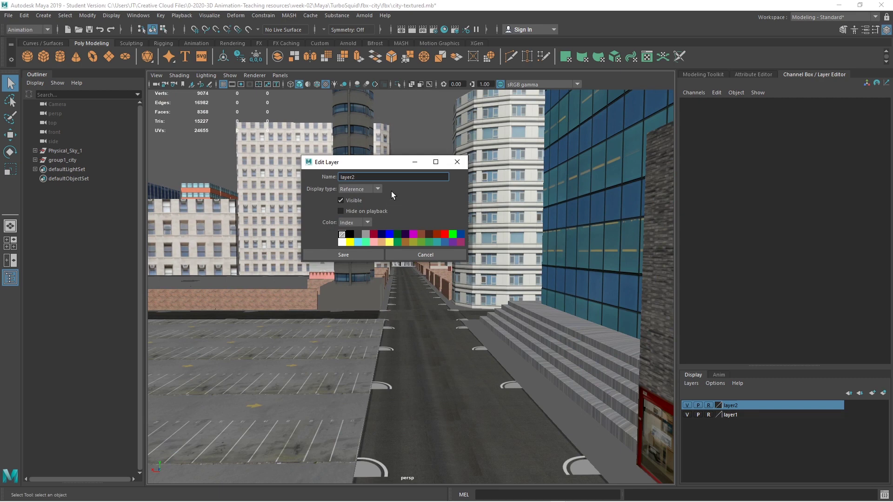
{"action": "type", "text": "-City"}
{"action": "left_click", "coordinate": [372, 255]}
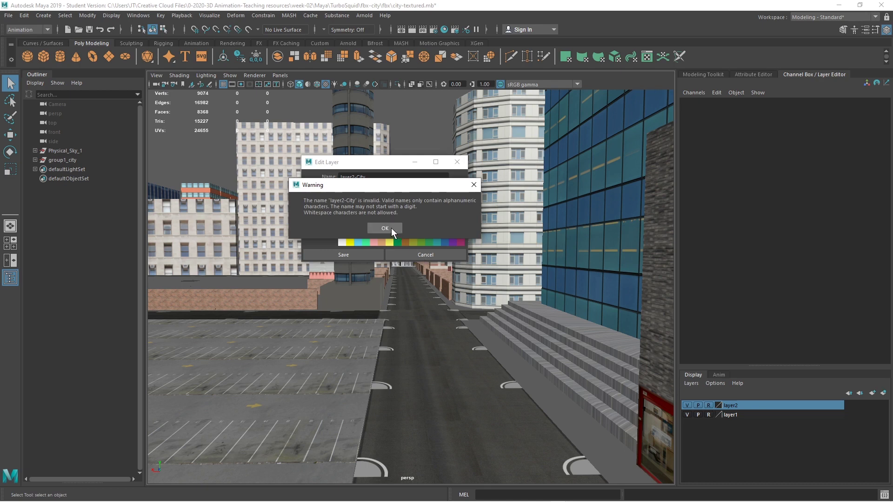
{"action": "left_click", "coordinate": [391, 228]}
{"action": "left_click", "coordinate": [355, 177]}
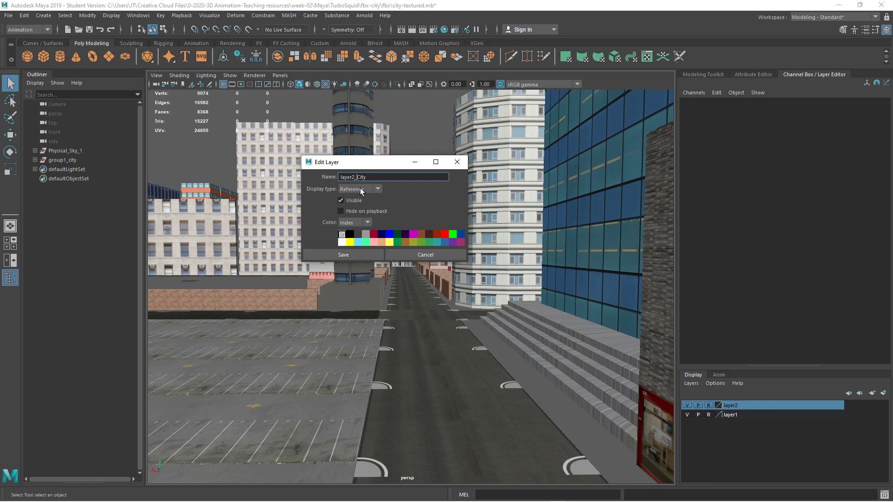
{"action": "left_click", "coordinate": [345, 254]}
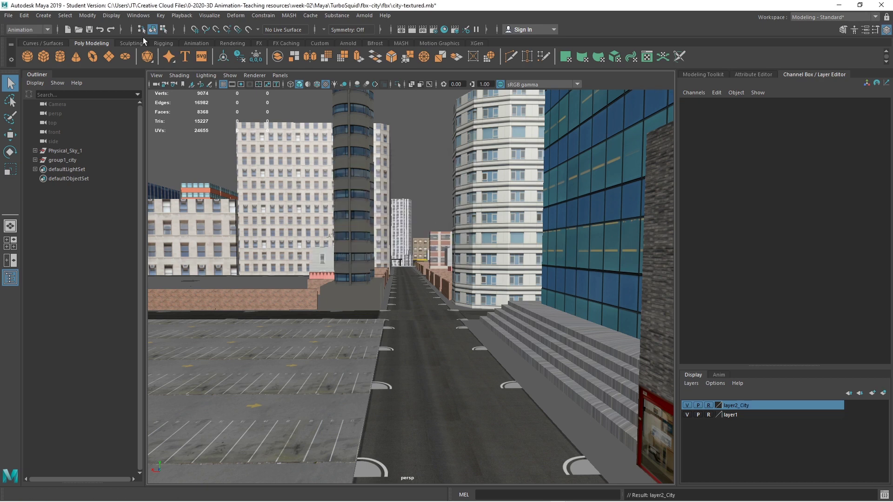
{"action": "left_click", "coordinate": [88, 31]}
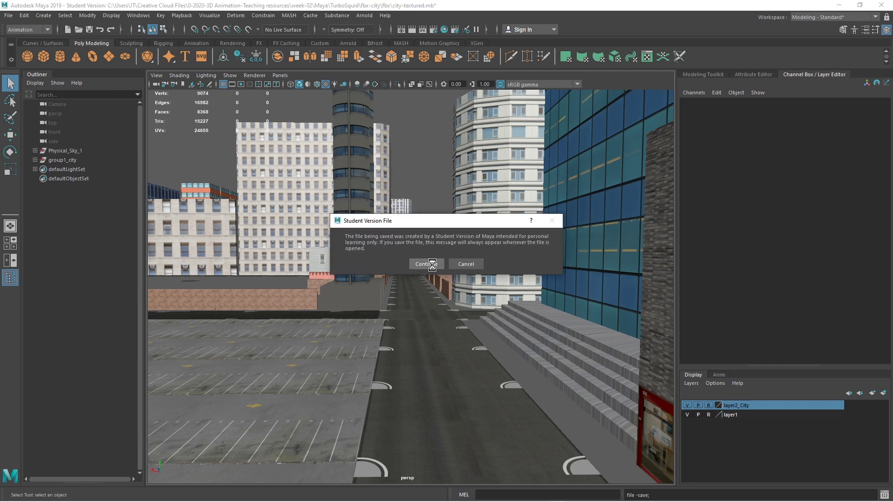
{"action": "left_click", "coordinate": [433, 266]}
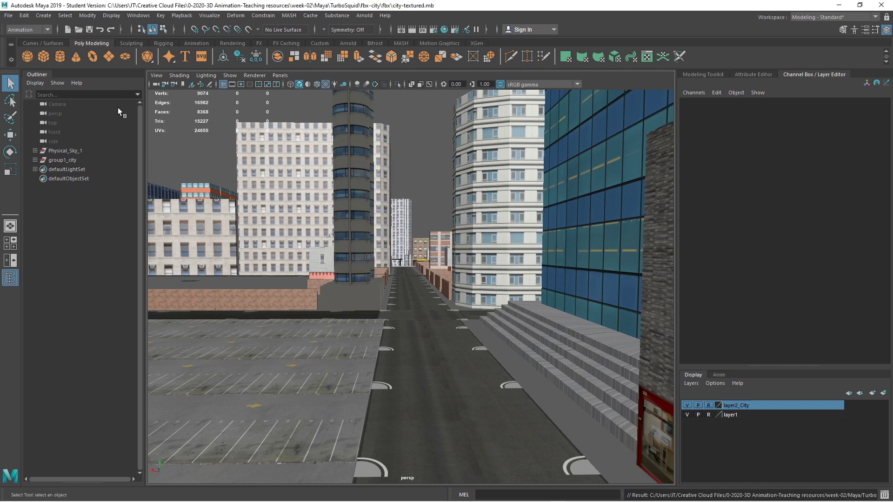
Step: Import Low_Poly_City_Cars.fbx from the TurboSquid folder into the city scene
{"action": "left_click", "coordinate": [9, 16]}
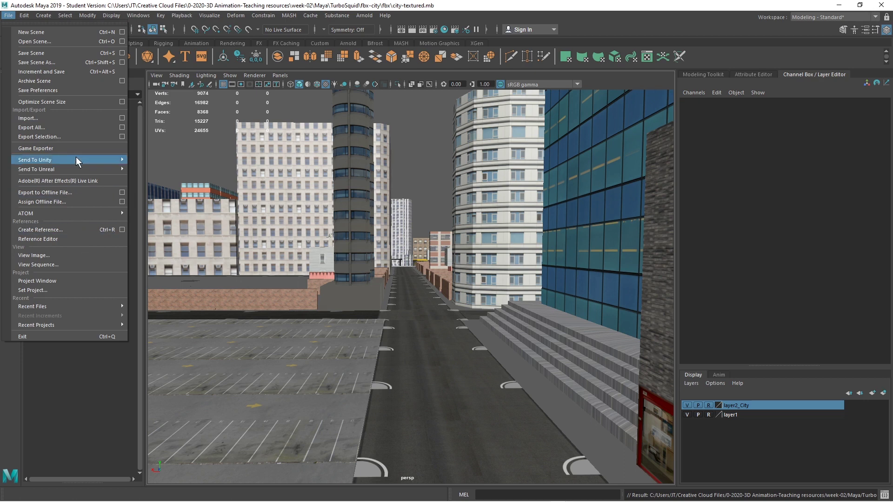
{"action": "left_click", "coordinate": [81, 118]}
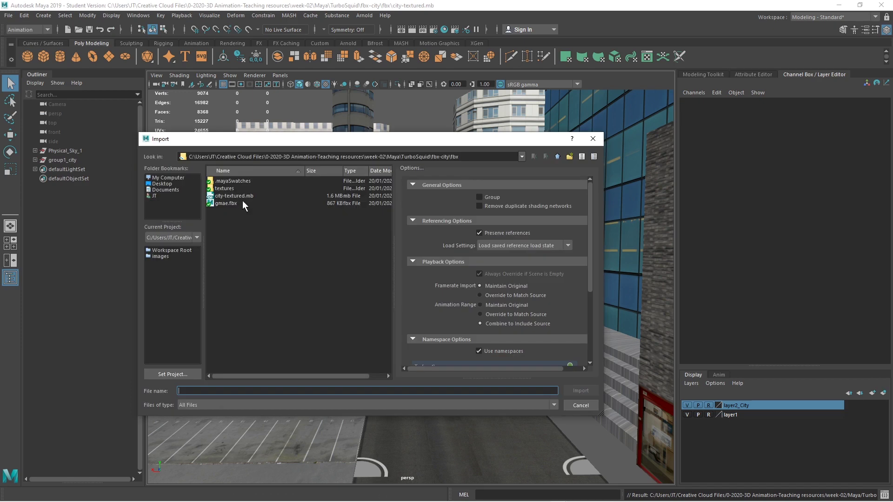
{"action": "left_click", "coordinate": [557, 157]}
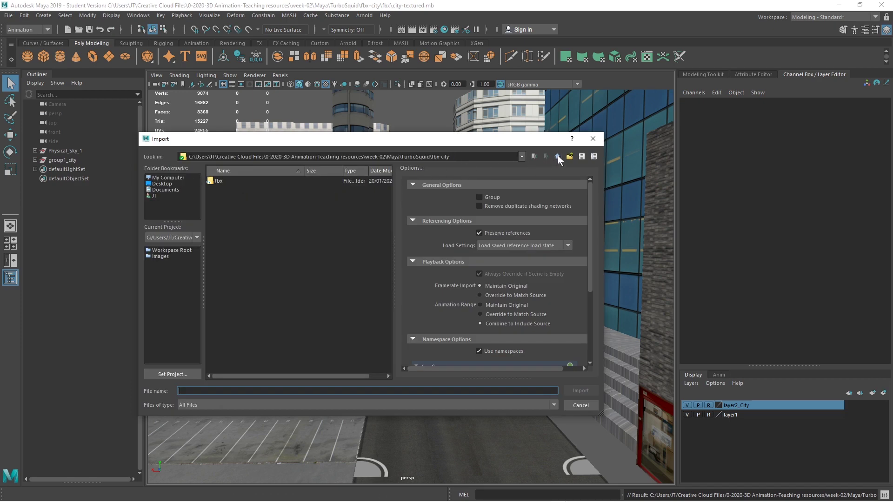
{"action": "left_click", "coordinate": [557, 156]}
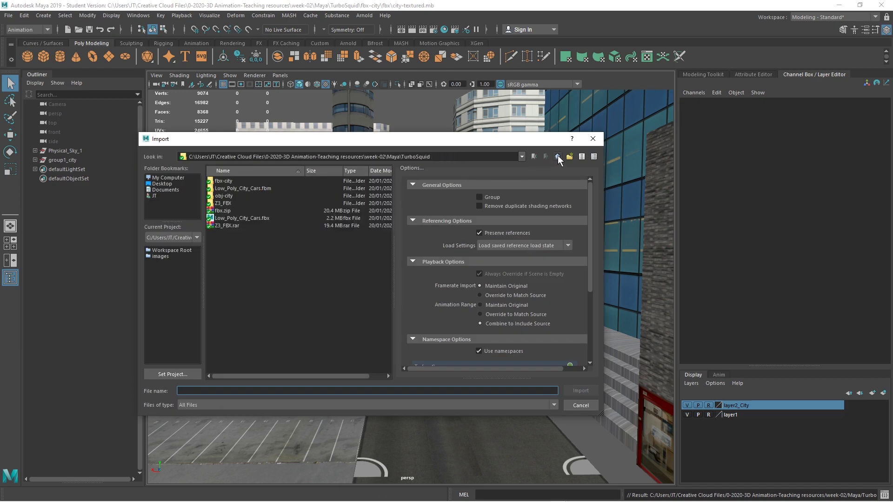
{"action": "left_click", "coordinate": [255, 218]}
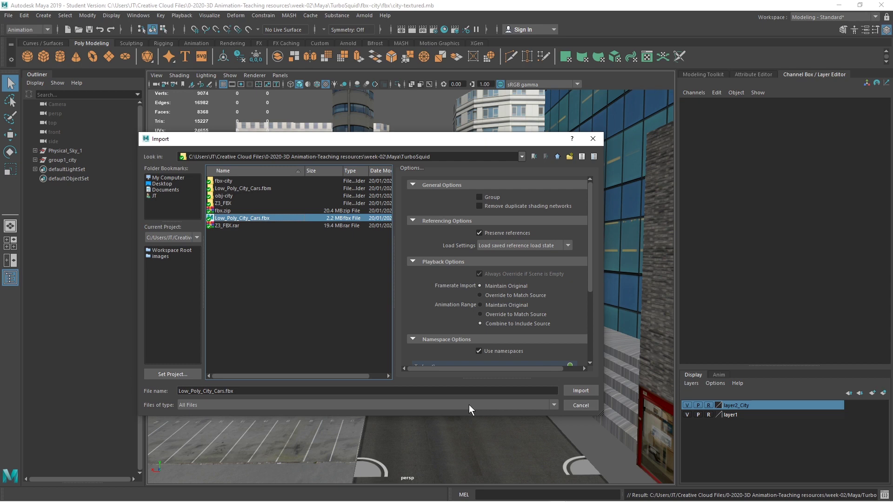
{"action": "left_click", "coordinate": [587, 389]}
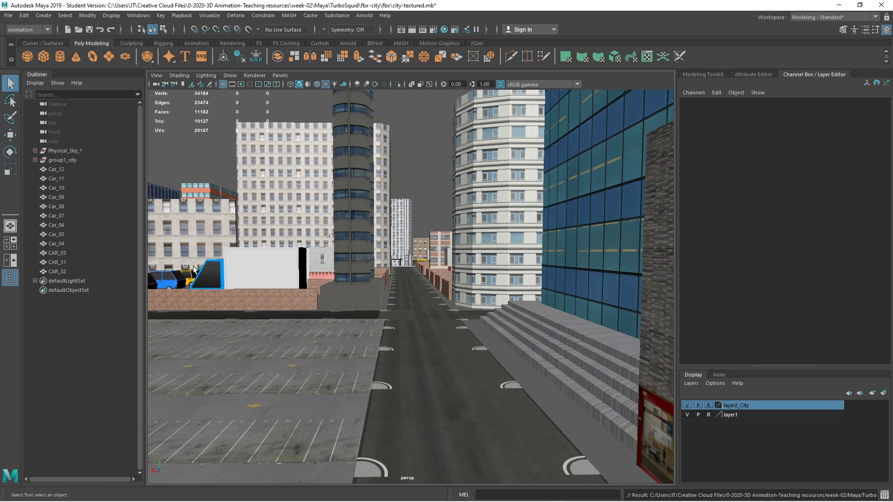
Step: Examine the imported cars up close and compare their size with the surrounding city buildings
{"action": "left_click", "coordinate": [177, 282]}
{"action": "key", "text": "f"}
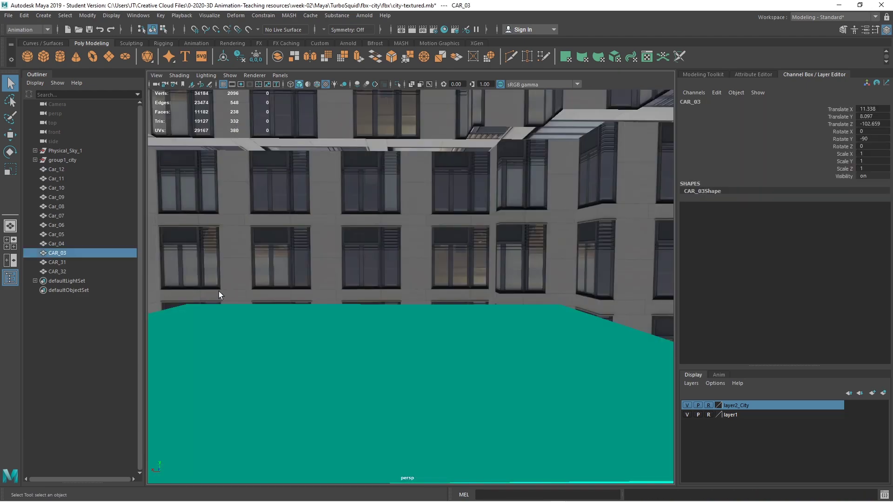
{"action": "scroll", "coordinate": [321, 326], "scroll_direction": "down", "scroll_amount": 5}
{"action": "left_click_drag", "start_coordinate": [462, 329], "coordinate": [260, 350], "text": "alt"}
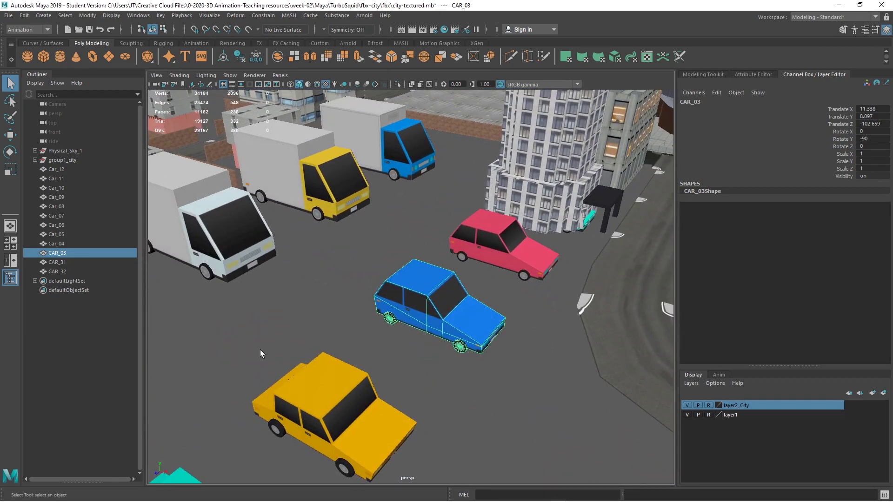
{"action": "left_click", "coordinate": [349, 331]}
{"action": "scroll", "coordinate": [386, 288], "scroll_direction": "down", "scroll_amount": 12}
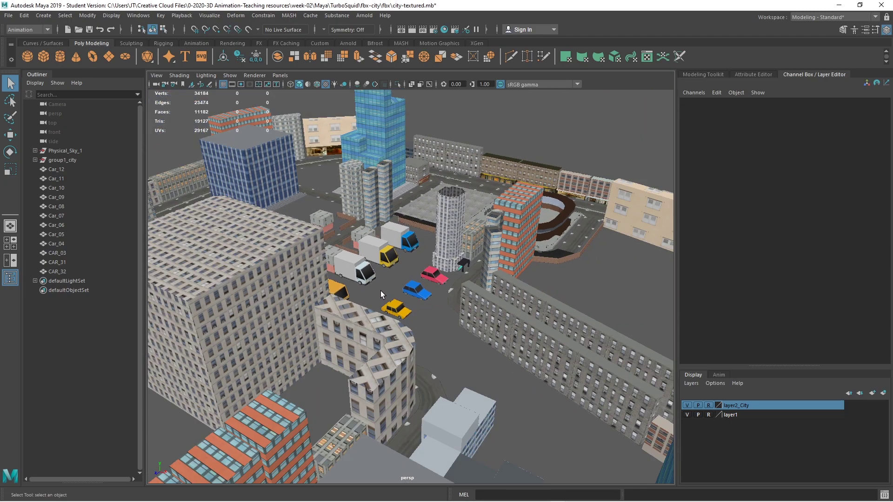
{"action": "left_click_drag", "start_coordinate": [380, 291], "coordinate": [336, 313], "text": "alt"}
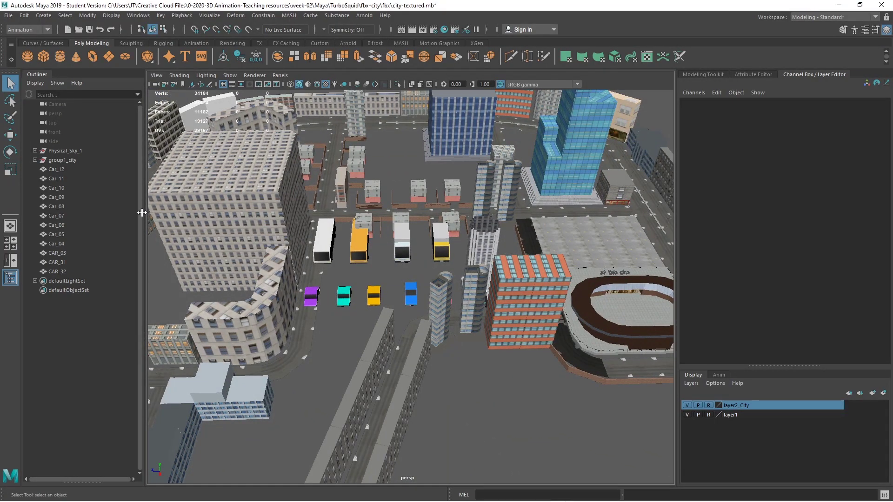
Step: Scale all the imported vehicles from Car_12 to CAR_32 to 0.5 on the X, Y and Z axes
{"action": "left_click", "coordinate": [58, 170]}
{"action": "left_click", "coordinate": [58, 272], "text": "shift"}
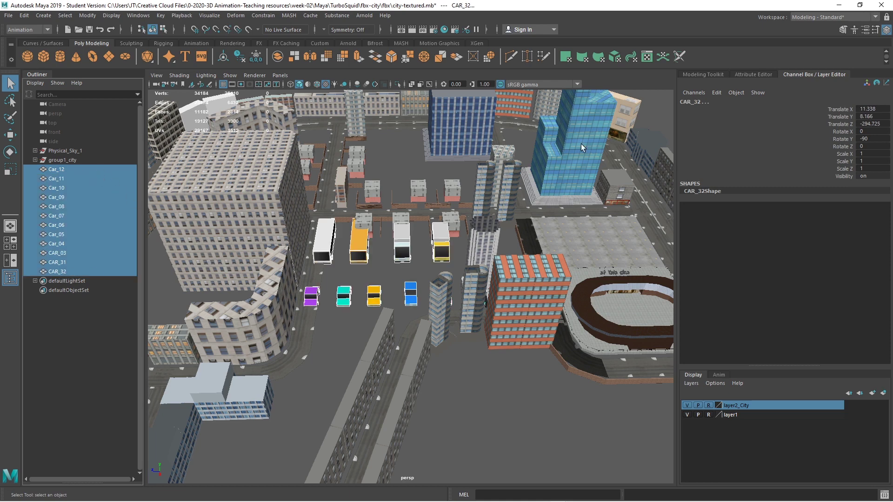
{"action": "left_click", "coordinate": [867, 153]}
{"action": "left_click", "coordinate": [867, 153]}
{"action": "type", "text": "0.5"}
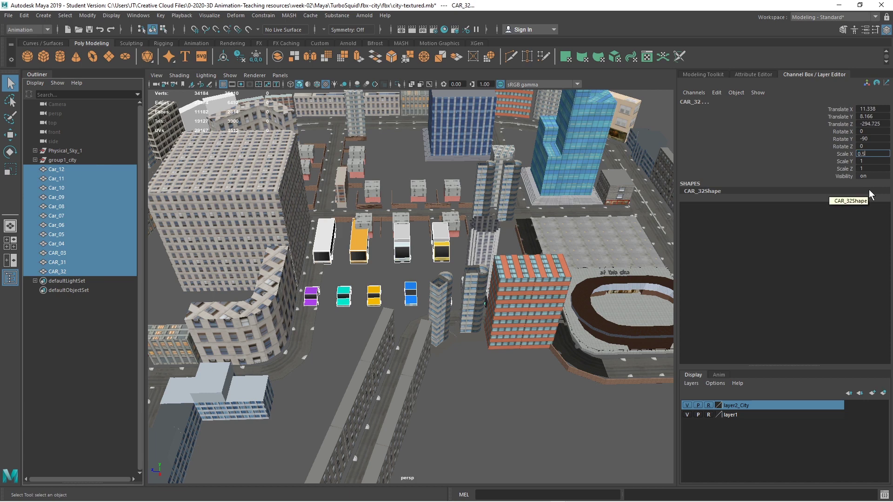
{"action": "key", "text": "Tab"}
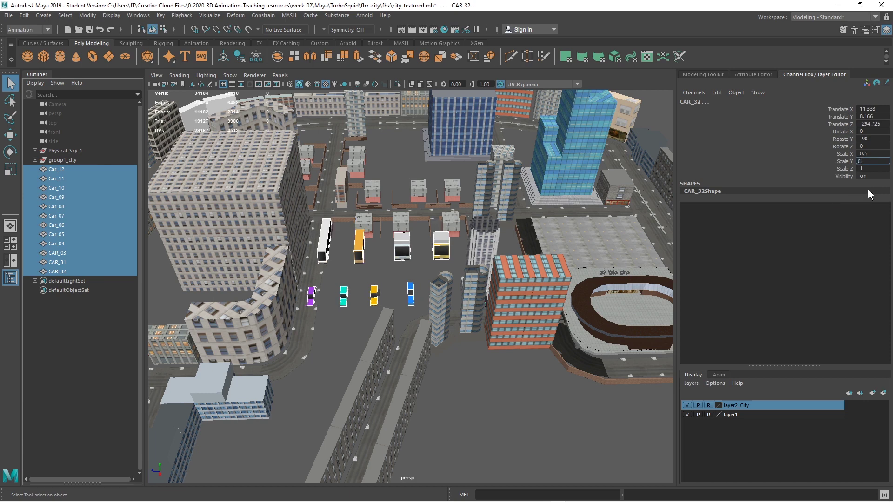
{"action": "key", "text": "Tab"}
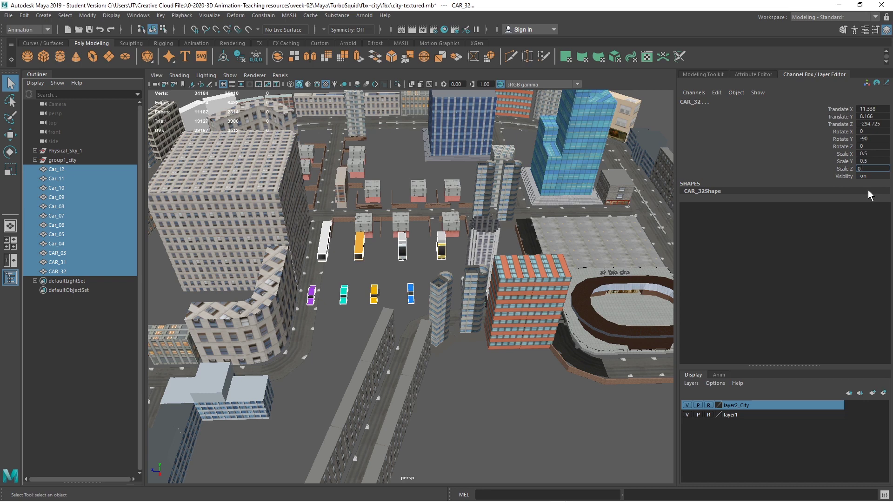
{"action": "key", "text": "Return"}
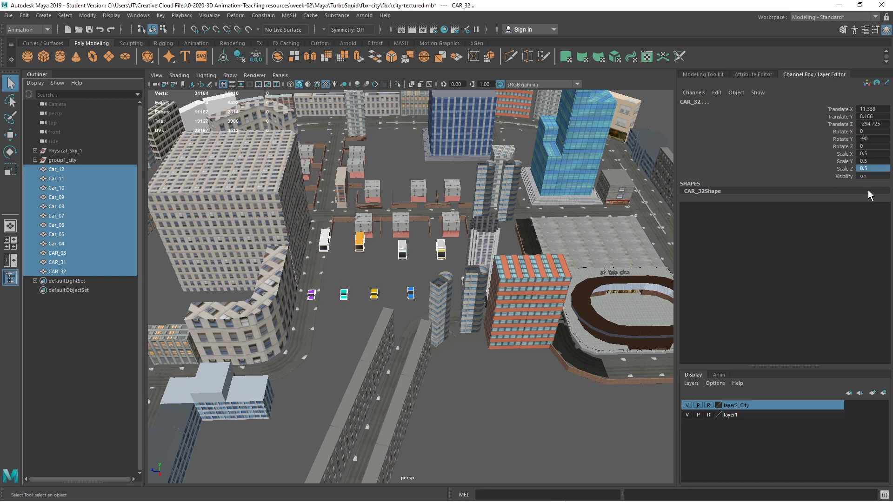
Step: Move all the selected vehicles along Z to the stadium's car park, bringing CAR_32 to a Translate Z of about -1139
{"action": "left_click", "coordinate": [10, 135]}
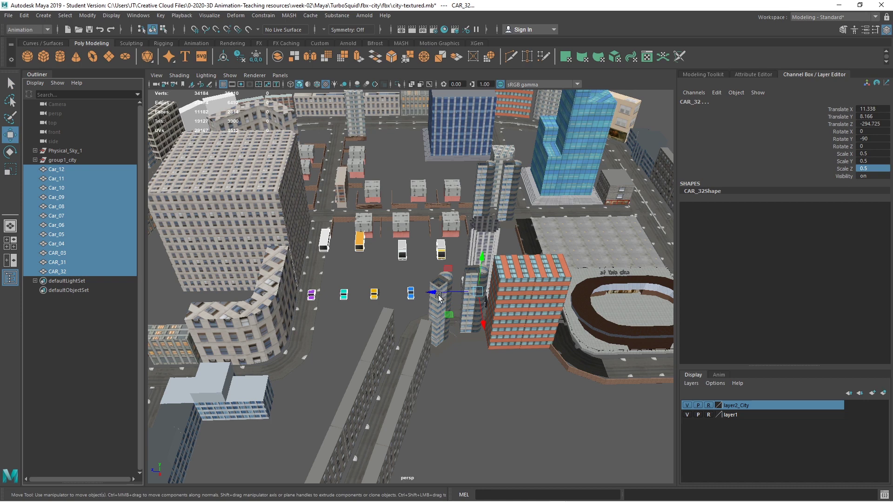
{"action": "left_click_drag", "start_coordinate": [433, 293], "coordinate": [724, 272]}
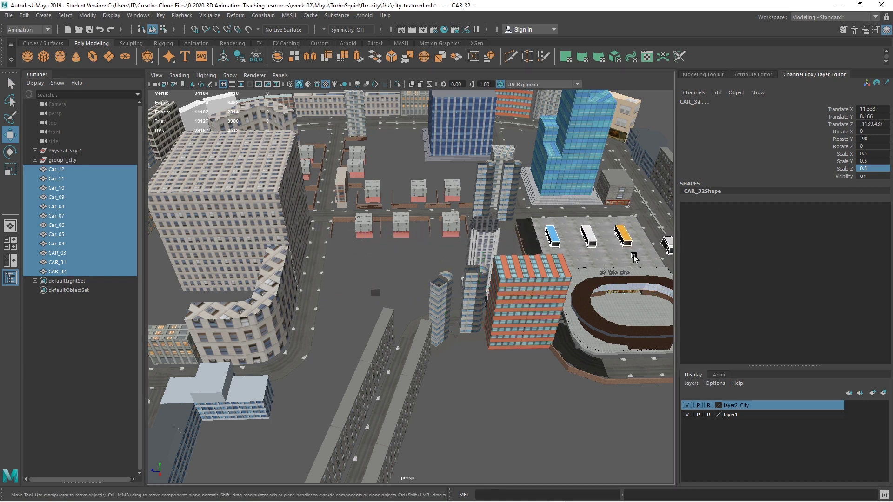
{"action": "left_click_drag", "start_coordinate": [628, 255], "coordinate": [509, 230], "text": "alt"}
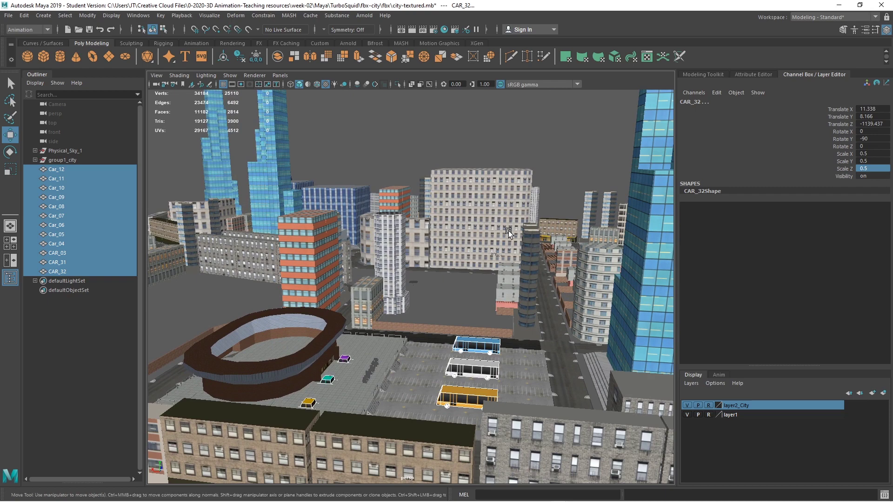
{"action": "left_click_drag", "start_coordinate": [408, 336], "coordinate": [388, 355], "text": "alt"}
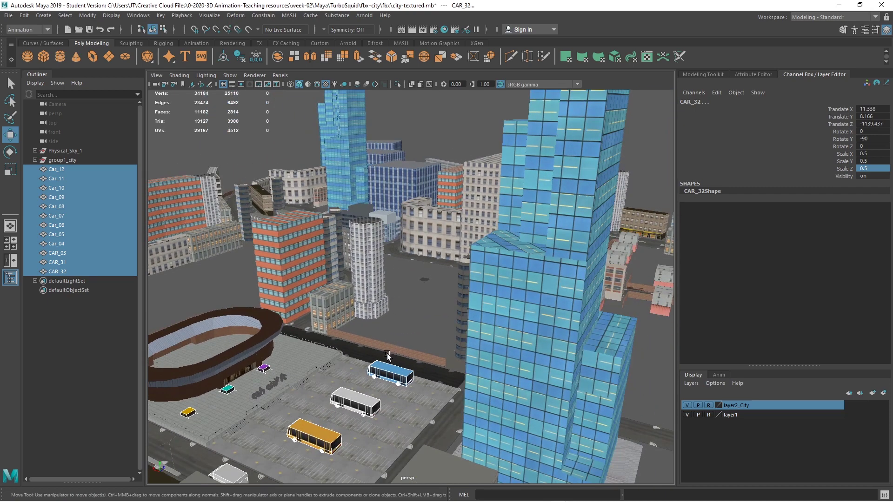
{"action": "mouse_move", "coordinate": [284, 367]}
{"action": "left_mouse_down", "text": "alt"}
{"action": "mouse_move", "coordinate": [280, 360]}
{"action": "mouse_move", "coordinate": [305, 378]}
{"action": "mouse_move", "coordinate": [266, 370]}
{"action": "mouse_move", "coordinate": [281, 384]}
{"action": "left_mouse_up", "text": "alt"}
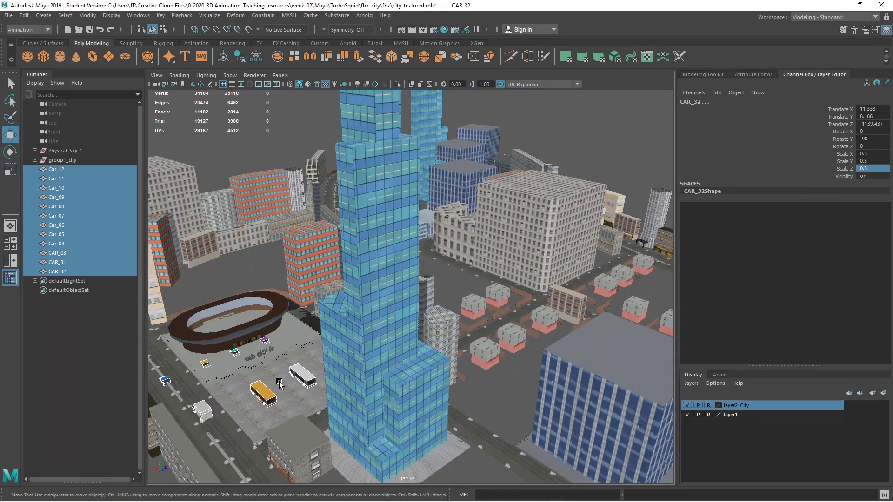
Step: Raise the white truck Car_09 so its wheels sit on the road, at a Translate Y of about 2.7
{"action": "left_click", "coordinate": [262, 390]}
{"action": "key", "text": "f"}
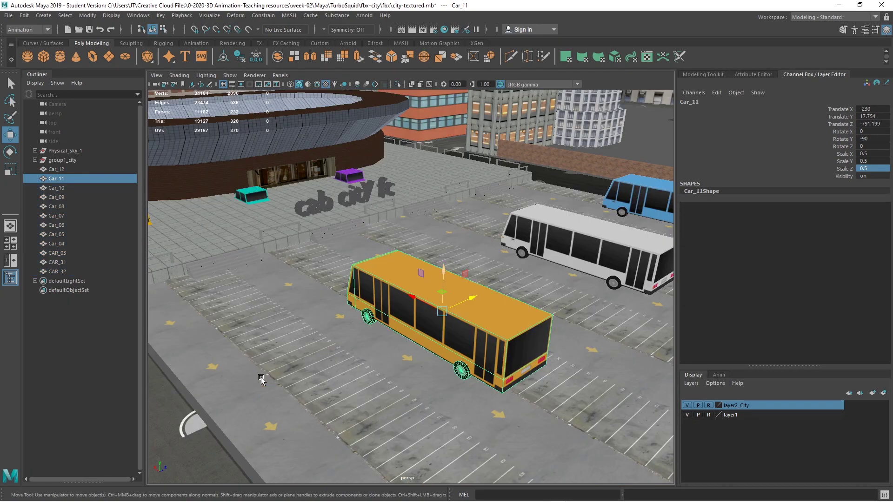
{"action": "scroll", "coordinate": [359, 342], "scroll_direction": "down", "scroll_amount": 3}
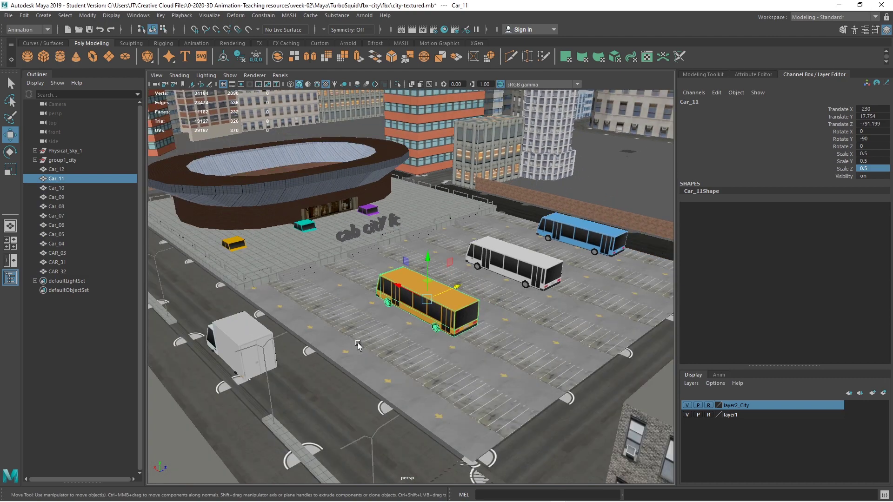
{"action": "left_click", "coordinate": [224, 339]}
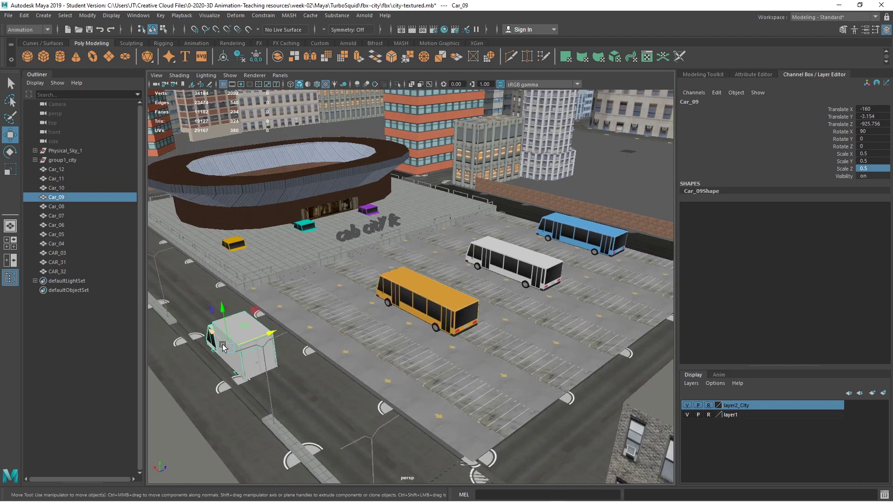
{"action": "left_click_drag", "start_coordinate": [230, 338], "coordinate": [199, 336], "text": "alt"}
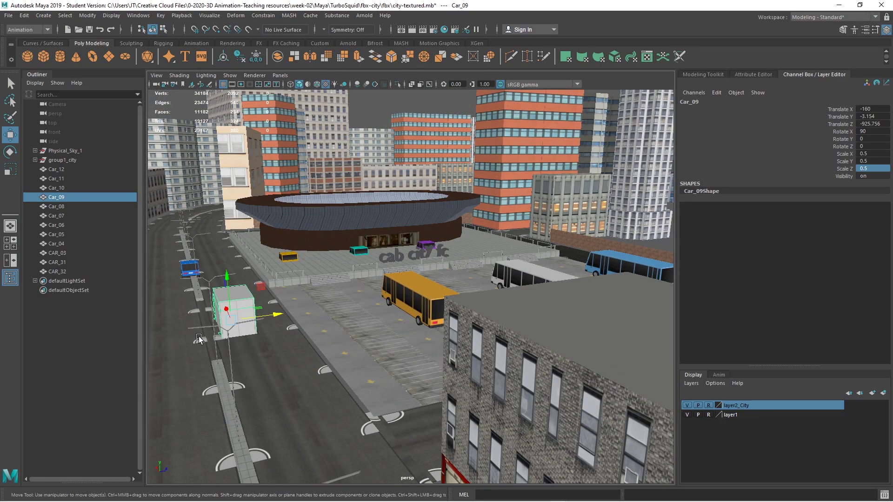
{"action": "key", "text": "f"}
{"action": "mouse_move", "coordinate": [302, 307]}
{"action": "left_mouse_down", "text": "alt"}
{"action": "mouse_move", "coordinate": [298, 312]}
{"action": "mouse_move", "coordinate": [325, 308]}
{"action": "mouse_move", "coordinate": [307, 308]}
{"action": "left_mouse_up", "text": "alt"}
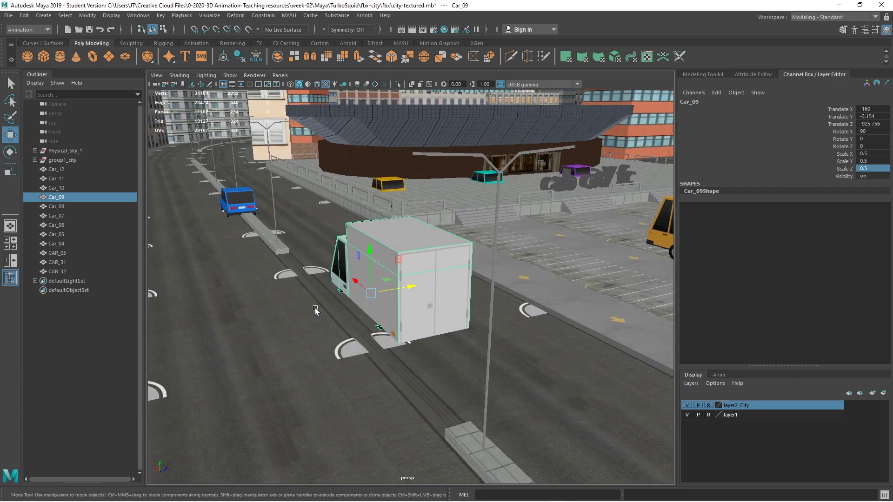
{"action": "left_click_drag", "start_coordinate": [372, 258], "coordinate": [367, 238]}
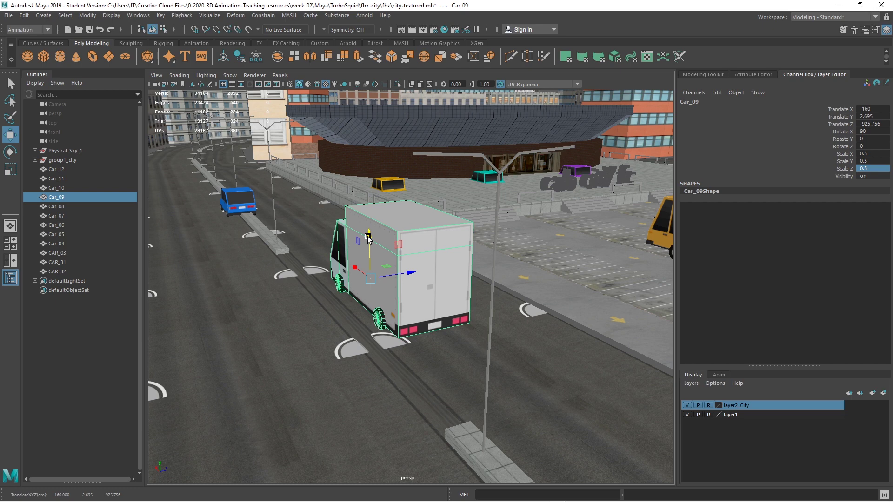
Step: Rename the white truck Car_09 as Car_09_truck
{"action": "right_click", "coordinate": [64, 197]}
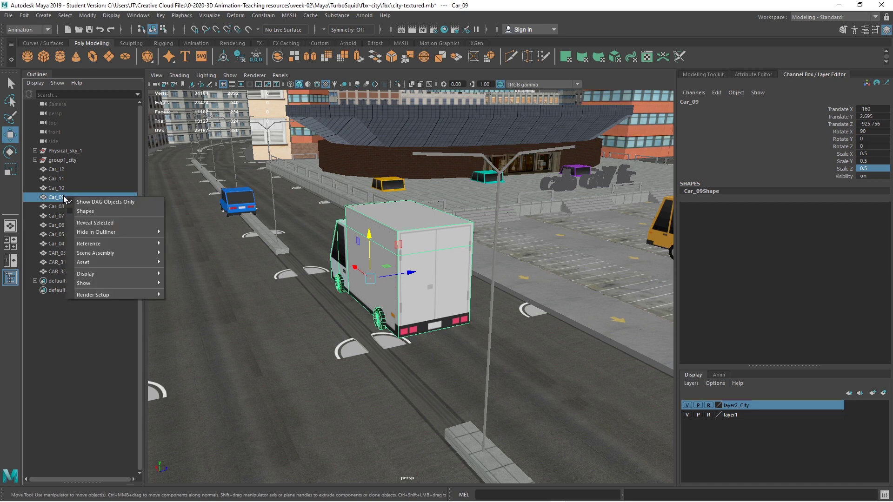
{"action": "left_click", "coordinate": [61, 197]}
{"action": "double_click", "coordinate": [59, 197]}
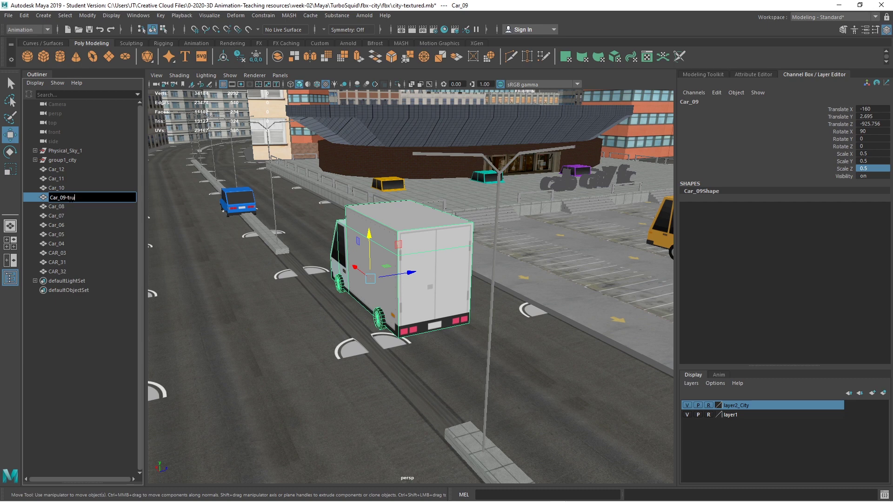
{"action": "type", "text": "-truck"}
{"action": "key", "text": "Return"}
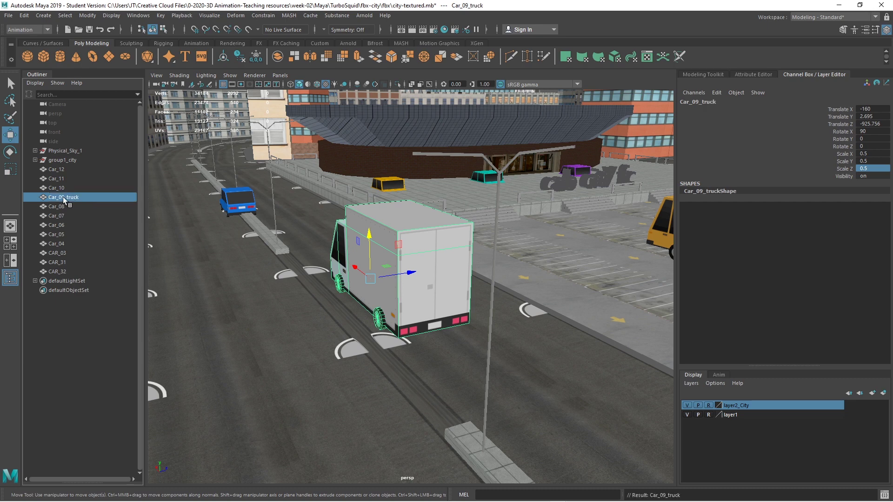
Step: Rename the blue car CAR_03 on the road as CAR_03_blue
{"action": "left_click", "coordinate": [246, 209]}
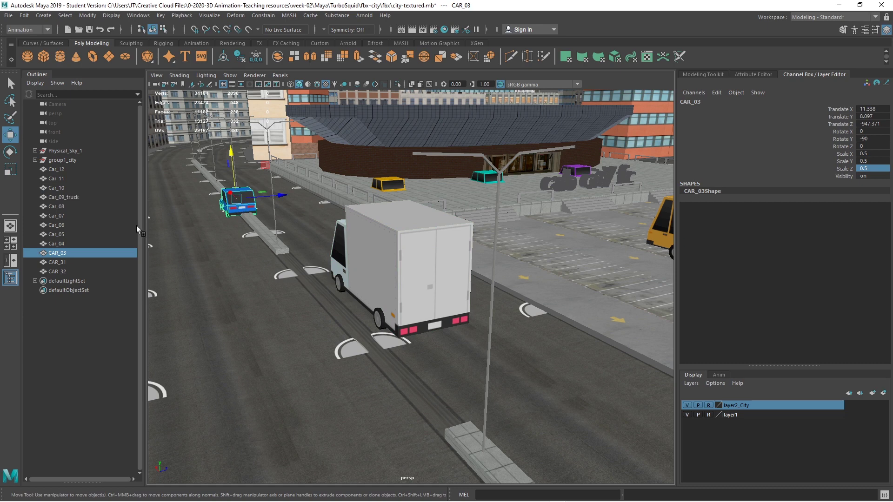
{"action": "double_click", "coordinate": [72, 254]}
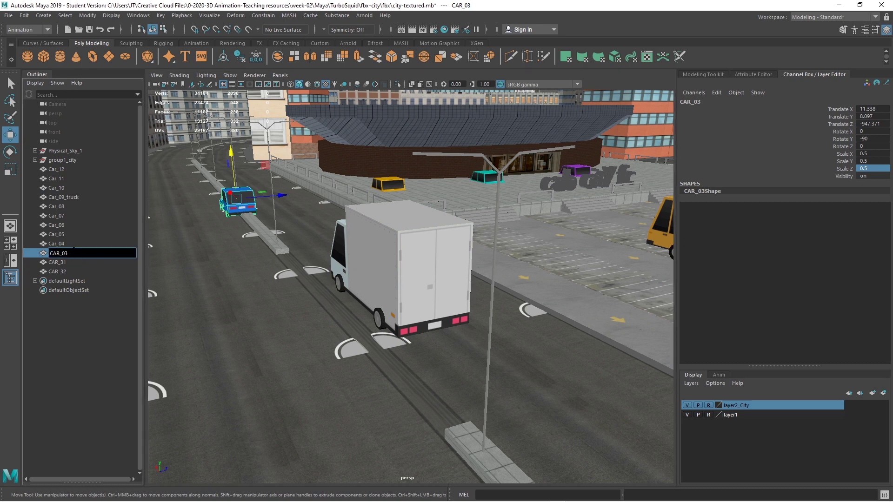
{"action": "type", "text": "-blu"}
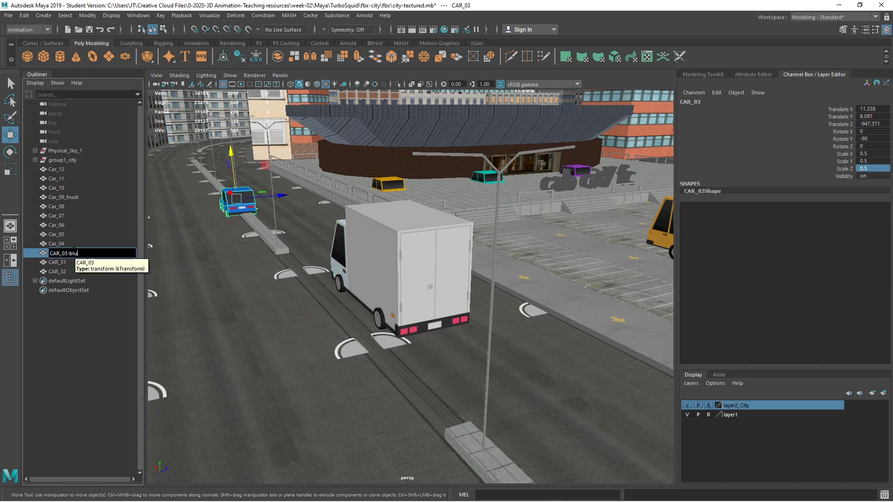
{"action": "type", "text": "e"}
{"action": "key", "text": "Return"}
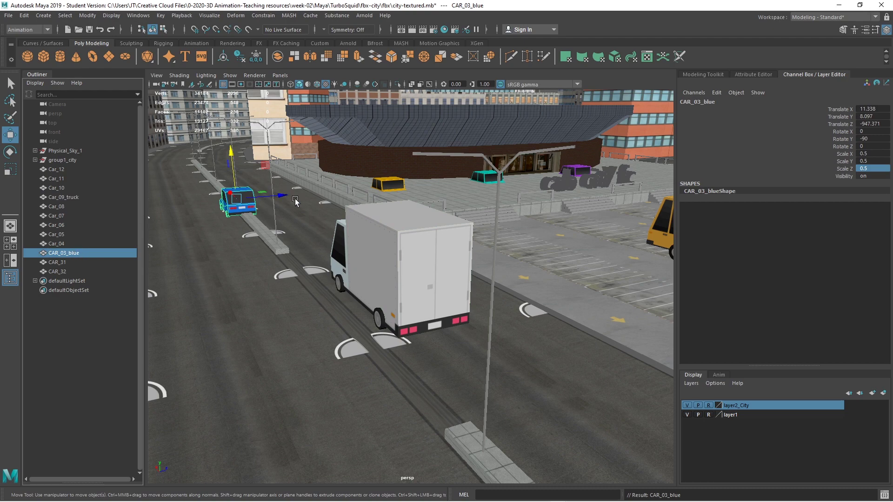
Step: Move the blue car along Z into the lane ahead of the white truck, to a Translate Z of about -918
{"action": "left_click_drag", "start_coordinate": [283, 195], "coordinate": [326, 191]}
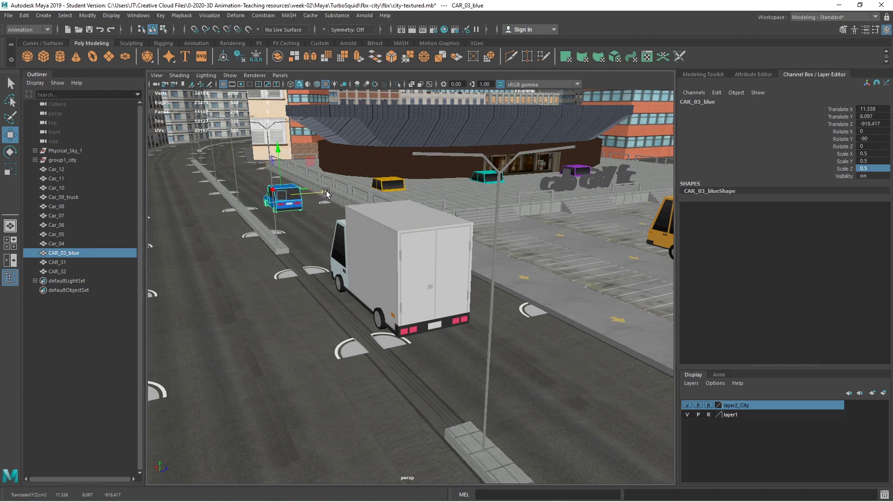
{"action": "left_click_drag", "start_coordinate": [277, 208], "coordinate": [259, 218], "text": "alt"}
{"action": "left_click", "coordinate": [393, 135]}
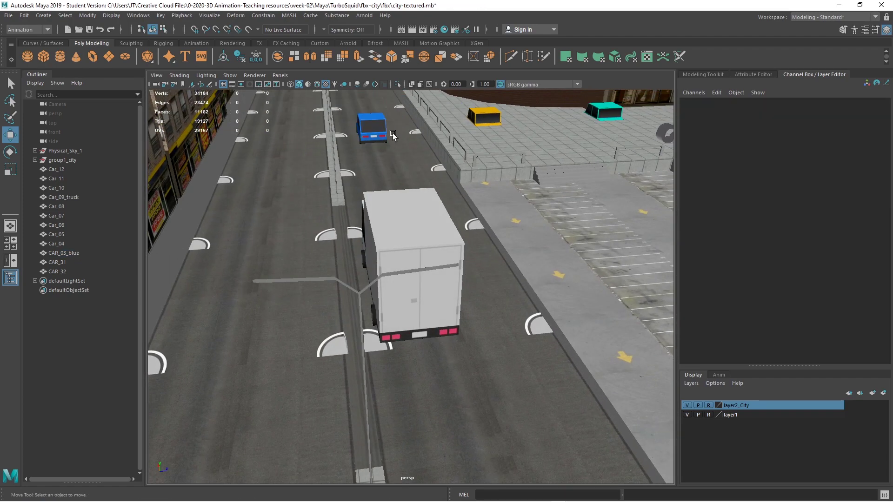
Step: Move Car_04, Car_05 and Car_06 together along X from the stadium forecourt into the car park, to a Translate X of about -125
{"action": "left_click", "coordinate": [482, 122]}
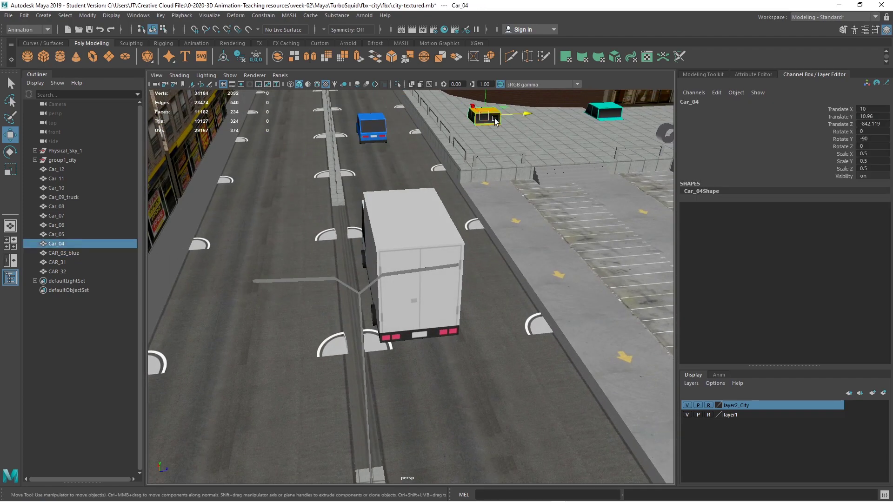
{"action": "left_click", "coordinate": [614, 115], "text": "shift"}
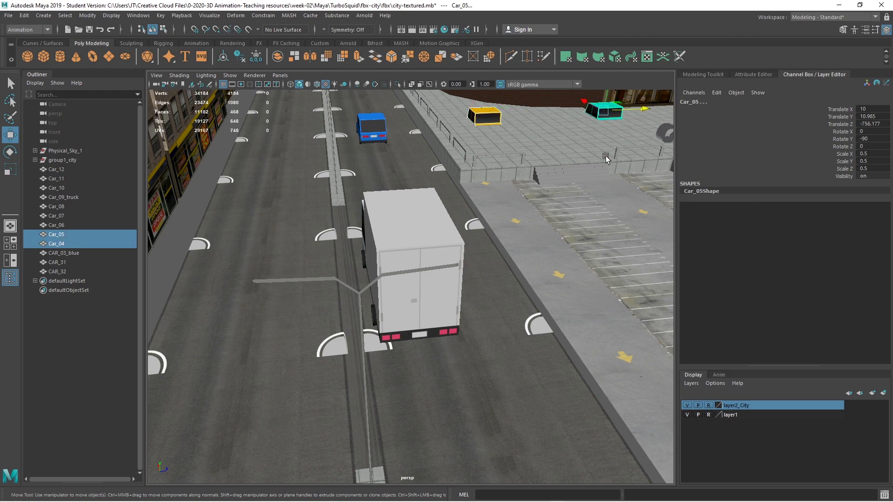
{"action": "key", "text": "f"}
{"action": "scroll", "coordinate": [574, 177], "scroll_direction": "down", "scroll_amount": 6}
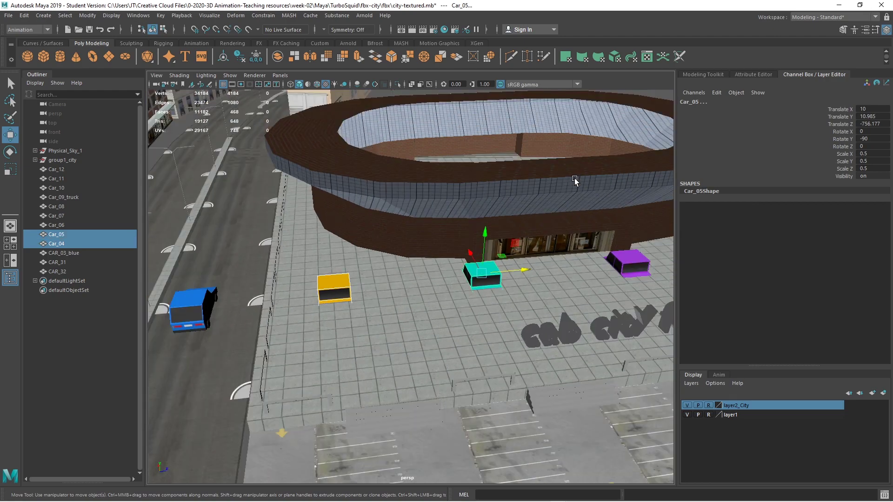
{"action": "left_click", "coordinate": [562, 270], "text": "shift"}
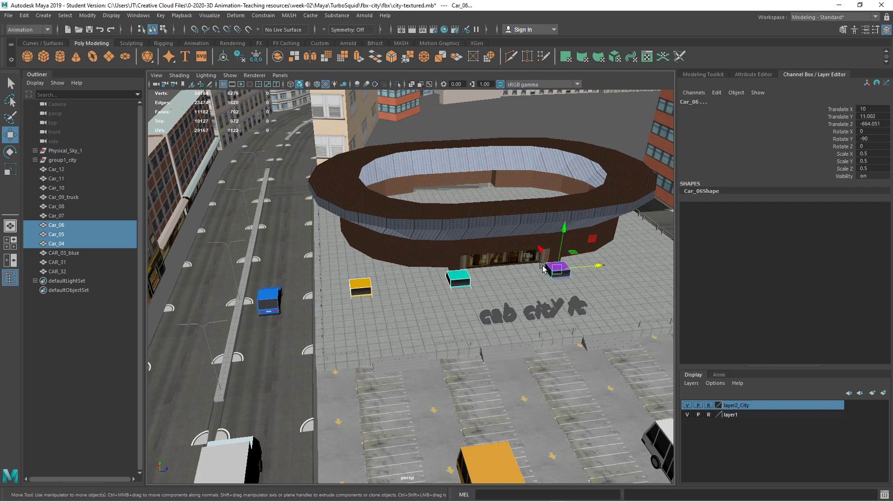
{"action": "left_click_drag", "start_coordinate": [542, 254], "coordinate": [590, 346]}
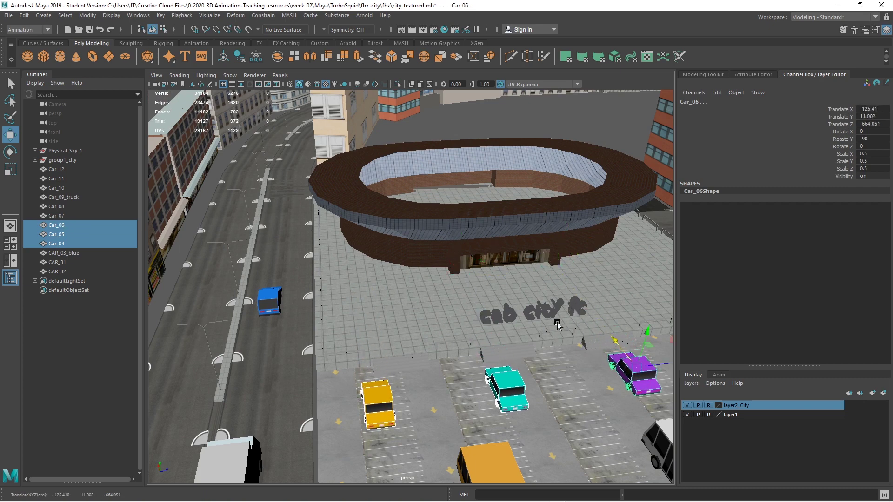
{"action": "left_click_drag", "start_coordinate": [554, 316], "coordinate": [443, 300], "text": "alt"}
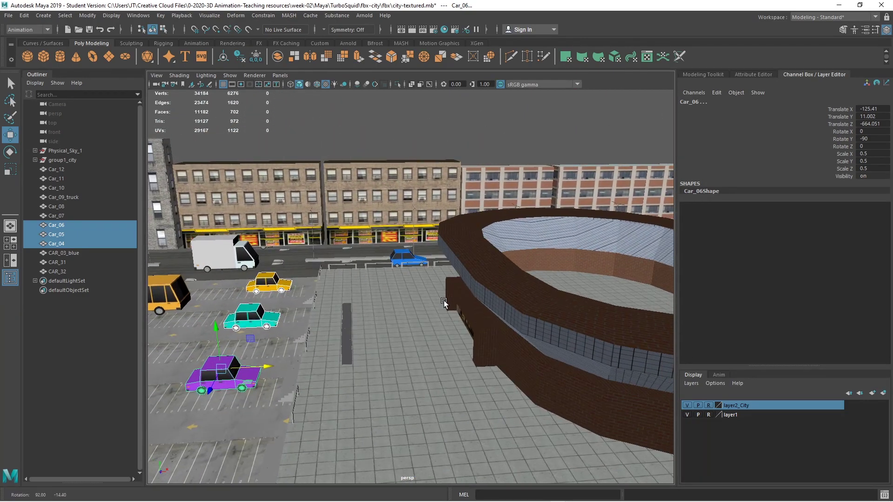
Step: Shift all vehicles from Car_12 to CAR_32 along Z towards the road, bringing CAR_32 to a Translate Z of about -1204
{"action": "left_click", "coordinate": [67, 271]}
{"action": "left_click", "coordinate": [60, 169], "text": "shift"}
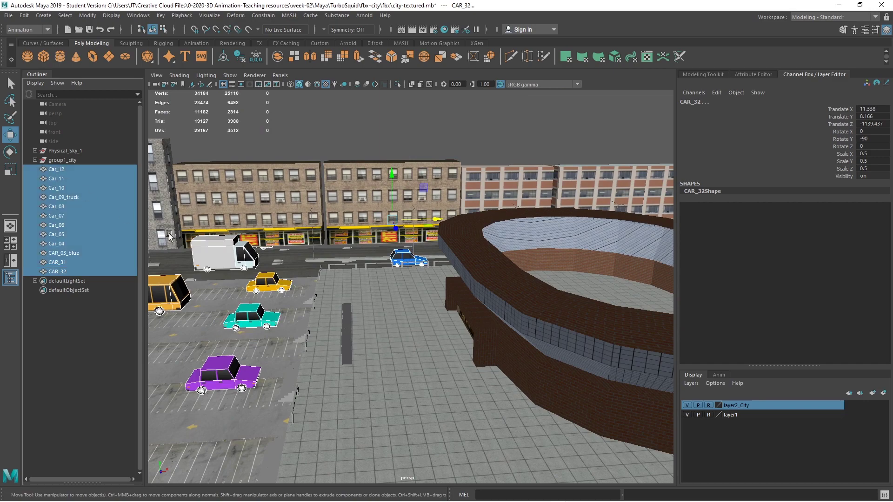
{"action": "left_click_drag", "start_coordinate": [370, 274], "coordinate": [475, 341], "text": "alt"}
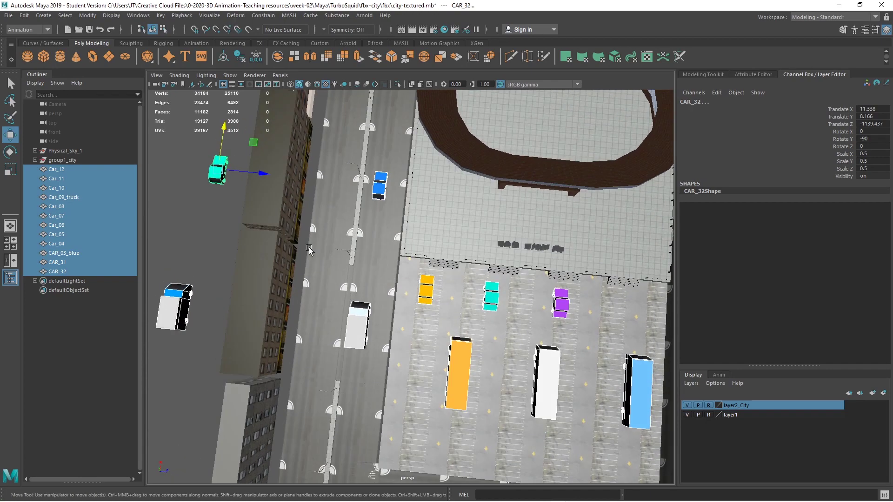
{"action": "left_click", "coordinate": [262, 174]}
{"action": "left_click_drag", "start_coordinate": [262, 174], "coordinate": [214, 184]}
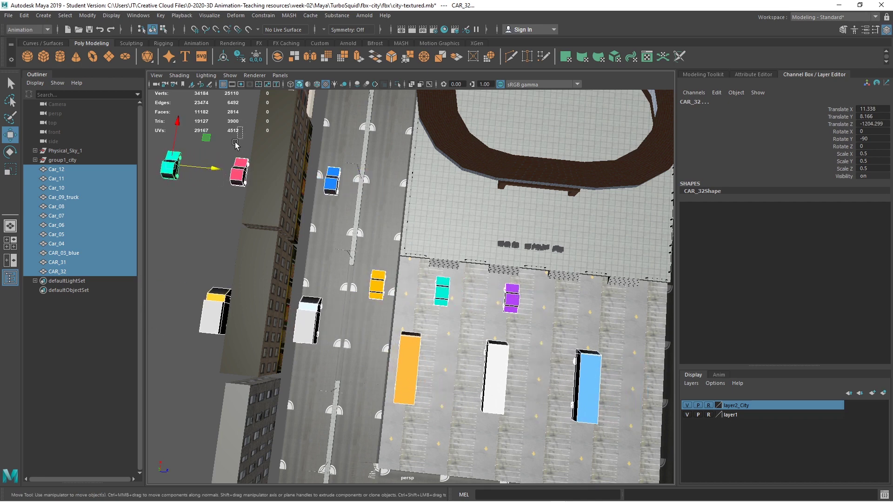
Step: Move Car_07, Car_08, CAR_31 and CAR_32 into the car park, with CAR_32 at about -127 in X and -771 in Z
{"action": "left_click_drag", "start_coordinate": [242, 126], "coordinate": [105, 357]}
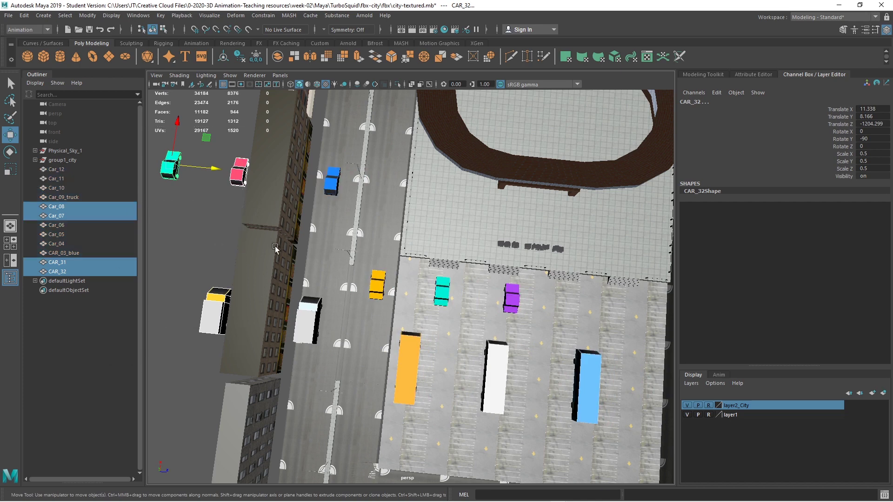
{"action": "scroll", "coordinate": [262, 277], "scroll_direction": "down", "scroll_amount": 2}
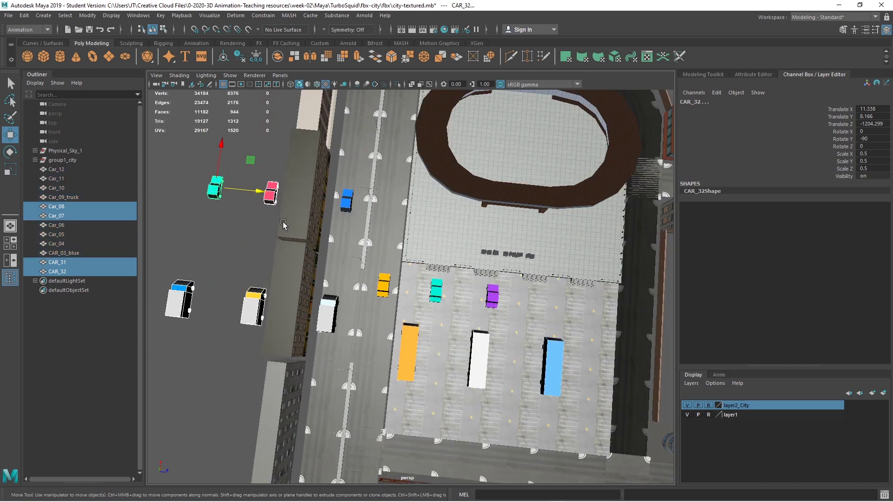
{"action": "left_click_drag", "start_coordinate": [257, 192], "coordinate": [511, 264]}
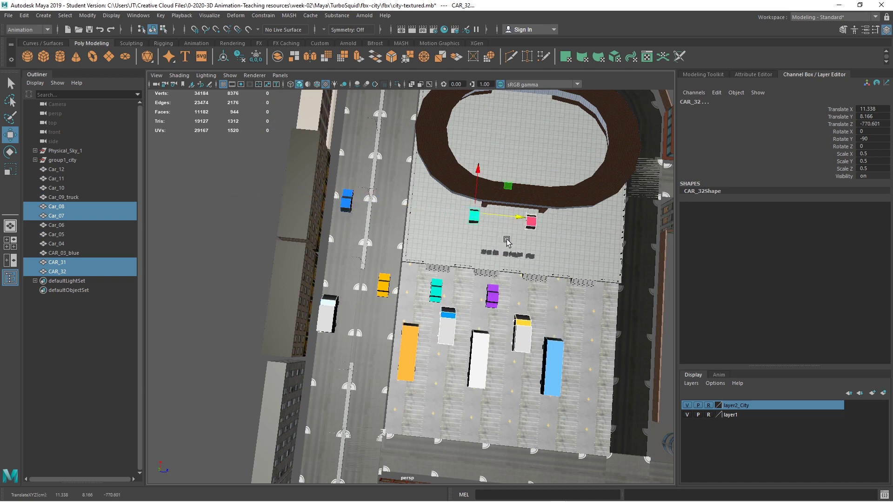
{"action": "left_click_drag", "start_coordinate": [479, 166], "coordinate": [470, 248]}
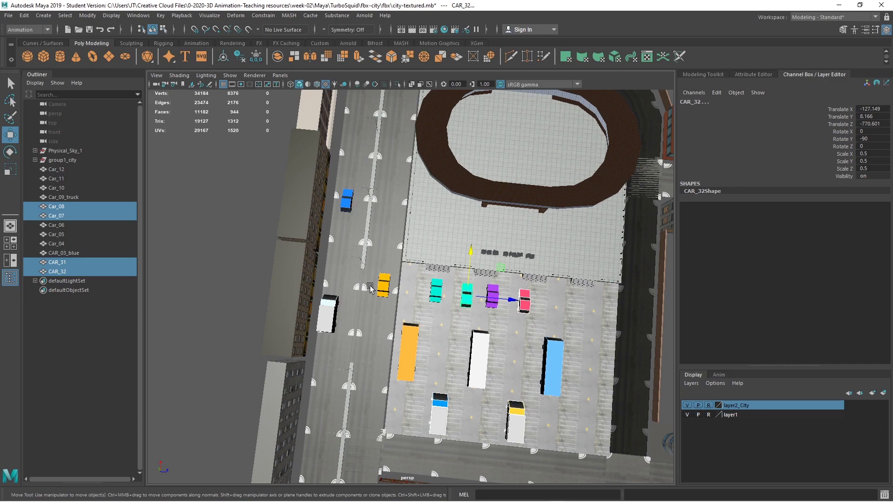
{"action": "left_click_drag", "start_coordinate": [370, 287], "coordinate": [268, 240], "text": "alt"}
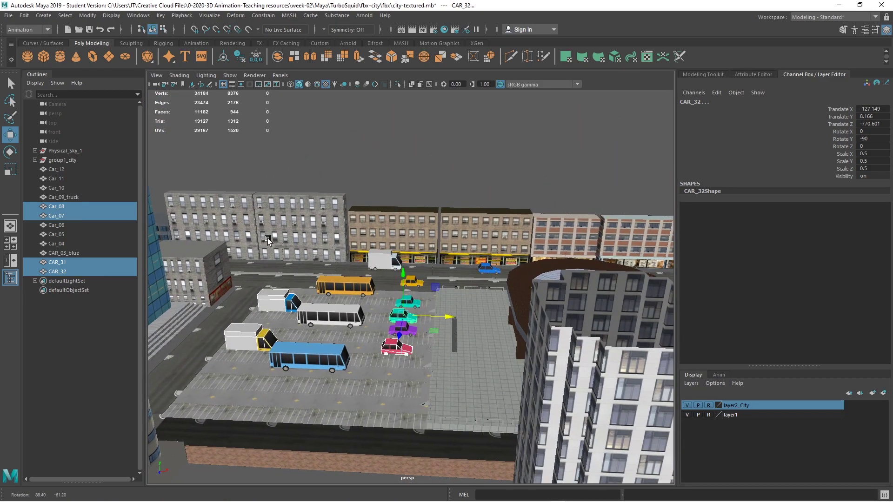
Step: Raise the trucks Car_07 and Car_08 onto the car park surface, to a Translate Y of about 4.1
{"action": "left_click", "coordinate": [280, 300]}
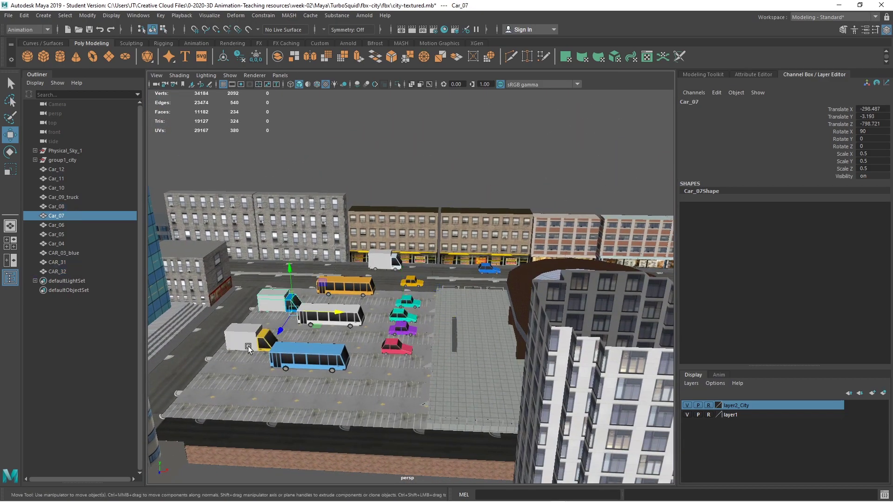
{"action": "left_click", "coordinate": [248, 348], "text": "shift"}
{"action": "left_click_drag", "start_coordinate": [264, 310], "coordinate": [266, 303]}
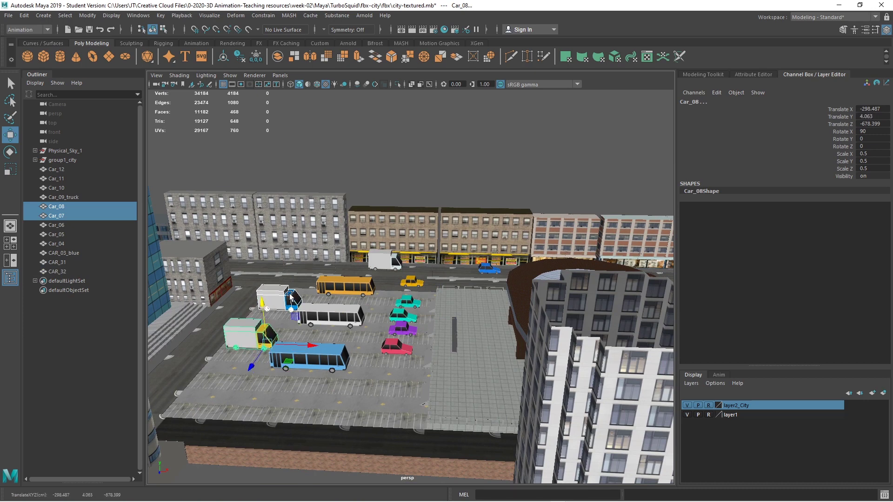
Step: Move the truck Car_07 along Z onto the road behind the white truck, to a Translate Z of about -972
{"action": "left_click", "coordinate": [286, 296]}
{"action": "left_click_drag", "start_coordinate": [279, 318], "coordinate": [446, 272]}
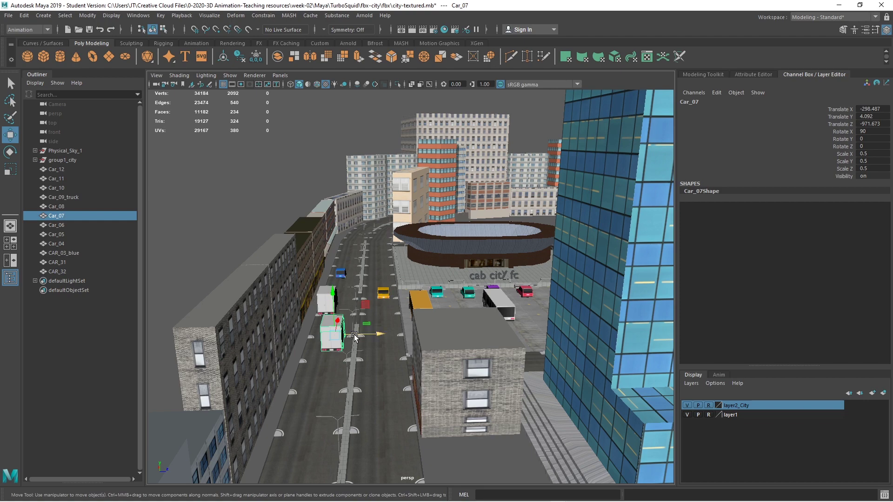
{"action": "mouse_move", "coordinate": [379, 333]}
{"action": "left_mouse_down", "text": "alt"}
{"action": "mouse_move", "coordinate": [361, 338]}
{"action": "mouse_move", "coordinate": [381, 346]}
{"action": "left_mouse_up", "text": "alt"}
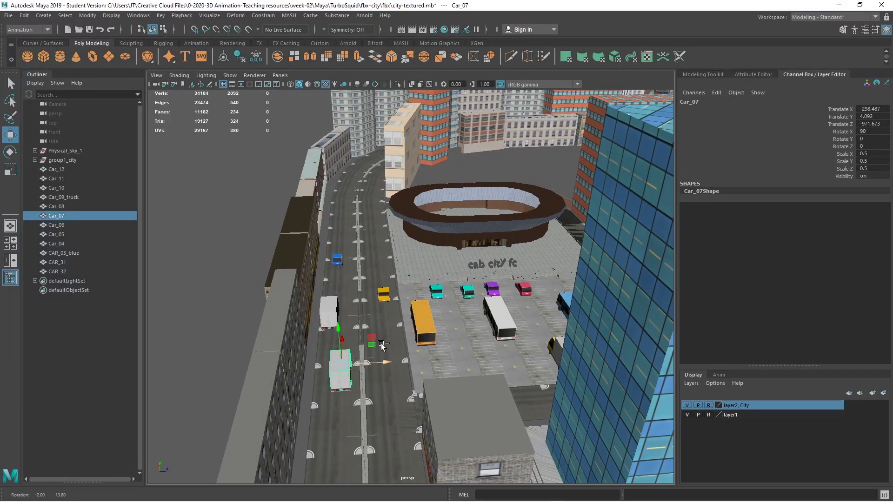
{"action": "left_click_drag", "start_coordinate": [381, 347], "coordinate": [405, 343], "text": "alt"}
Step: Save the scene, accepting the student version notice, and return to the Move tool
{"action": "key", "text": "q"}
{"action": "key", "text": "ctrl+s"}
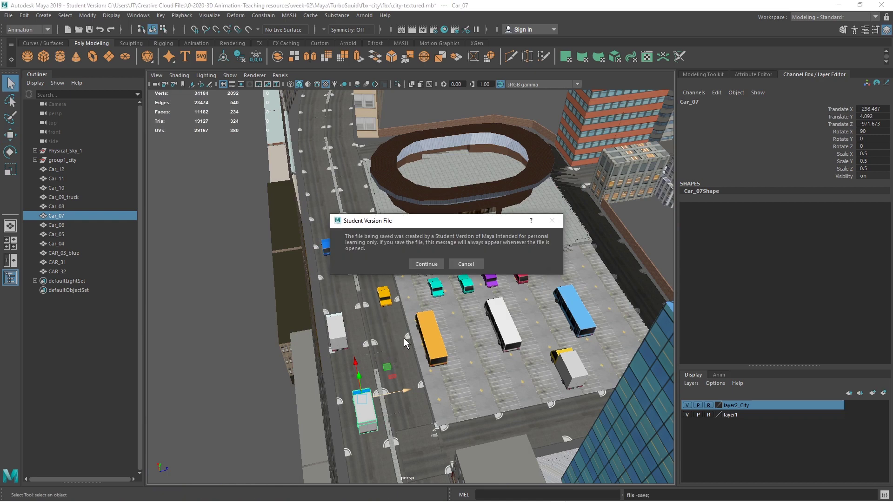
{"action": "left_click", "coordinate": [427, 263]}
{"action": "key", "text": "w"}
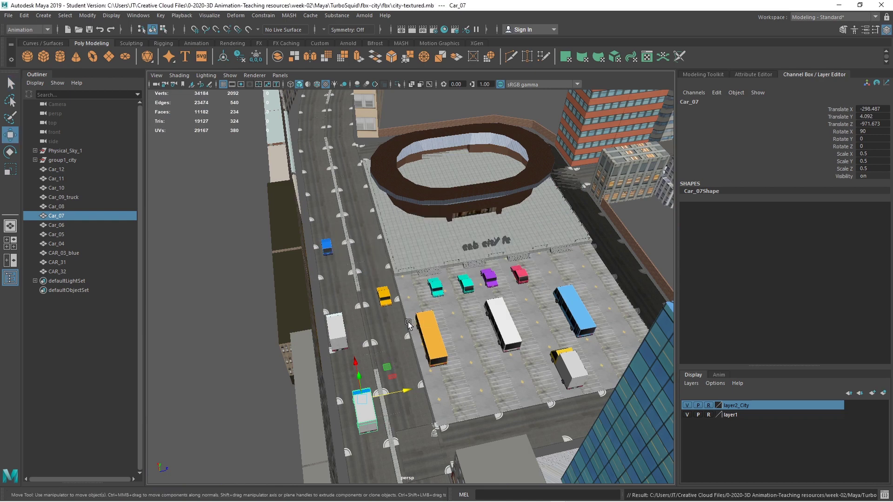
Step: Draw a straight two-point EP curve along the road beside the stadium and car park
{"action": "left_click", "coordinate": [408, 322]}
{"action": "left_click_drag", "start_coordinate": [408, 322], "coordinate": [239, 278], "text": "alt"}
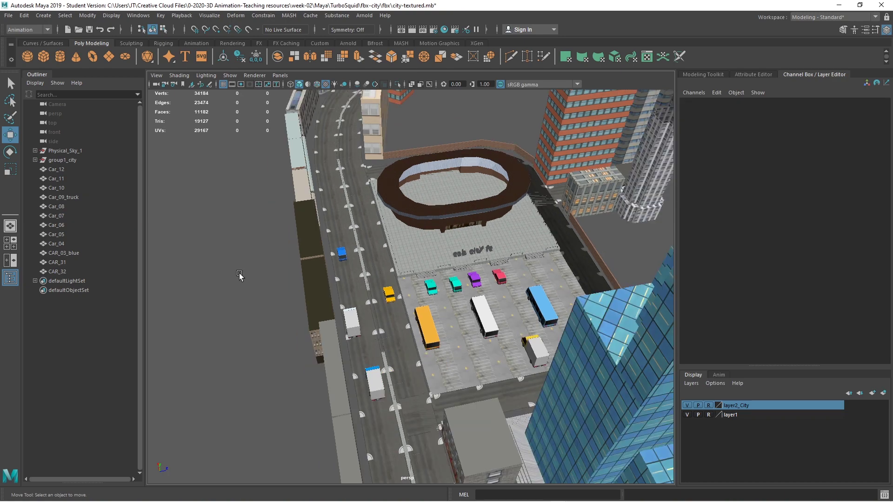
{"action": "scroll", "coordinate": [239, 275], "scroll_direction": "down", "scroll_amount": 10}
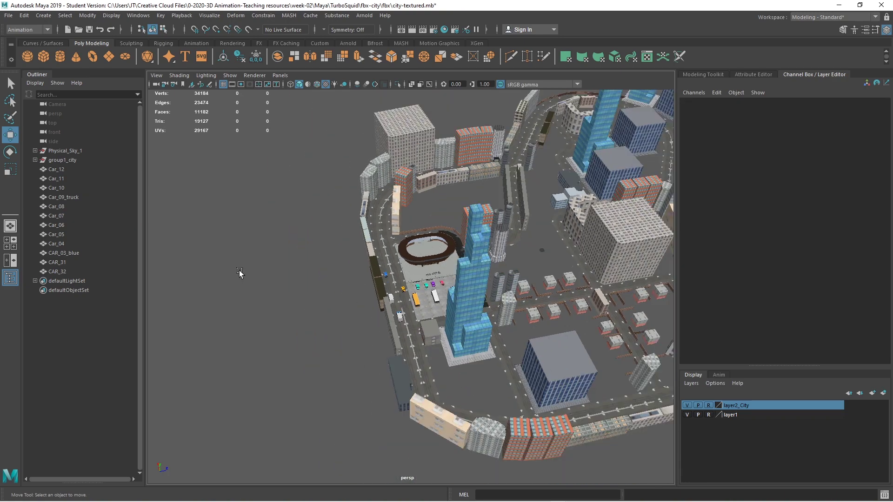
{"action": "mouse_move", "coordinate": [245, 273]}
{"action": "left_mouse_down", "text": "alt"}
{"action": "mouse_move", "coordinate": [229, 285]}
{"action": "mouse_move", "coordinate": [249, 284]}
{"action": "left_mouse_up", "text": "alt"}
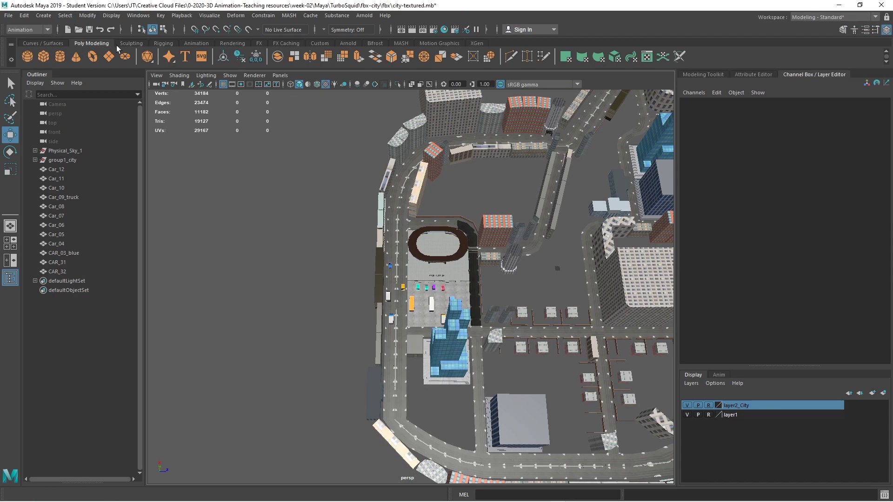
{"action": "left_click", "coordinate": [49, 43]}
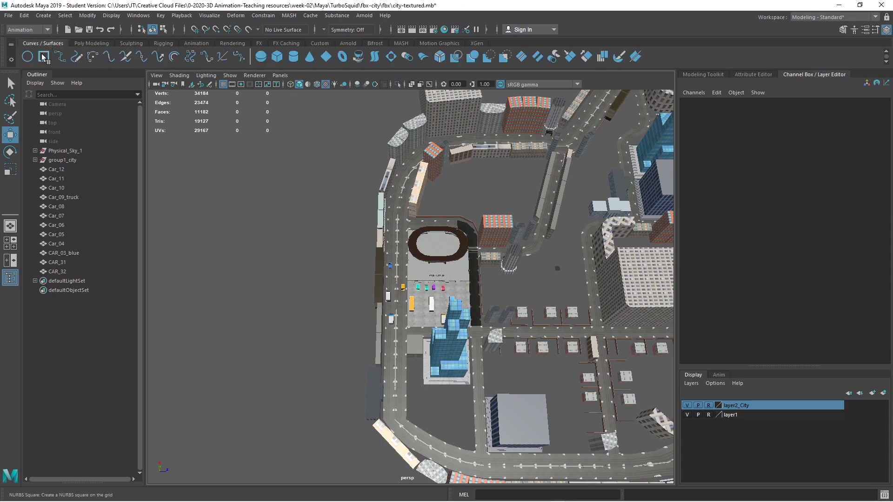
{"action": "left_click", "coordinate": [63, 63]}
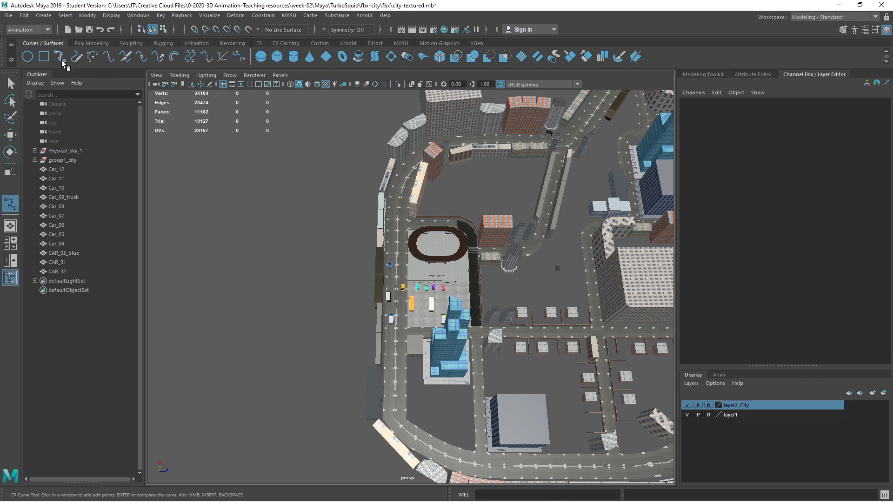
{"action": "left_click", "coordinate": [392, 198]}
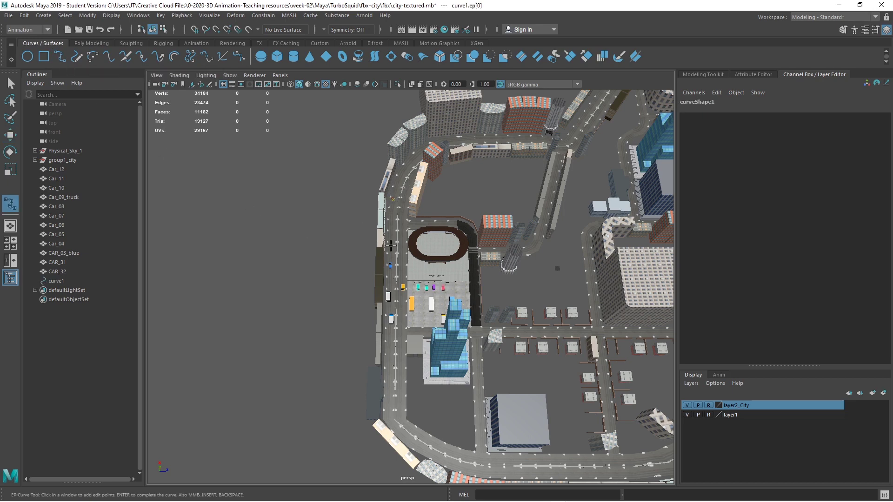
{"action": "left_click", "coordinate": [390, 416]}
{"action": "key", "text": "Return"}
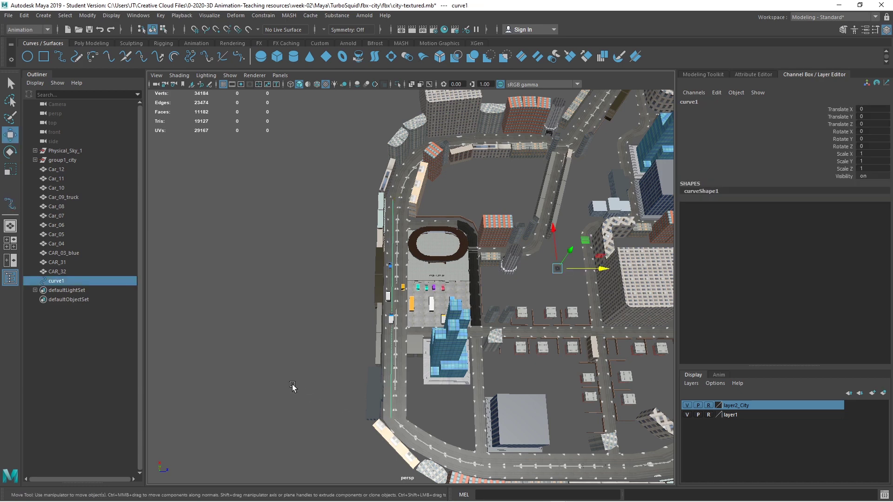
Step: Create a NURBS circle at the scene origin
{"action": "left_click_drag", "start_coordinate": [336, 365], "coordinate": [275, 368], "text": "alt"}
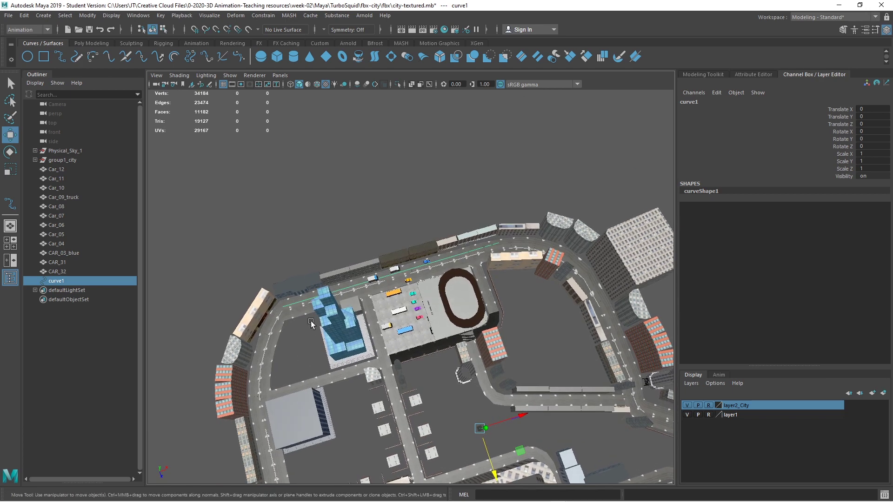
{"action": "left_click", "coordinate": [27, 57]}
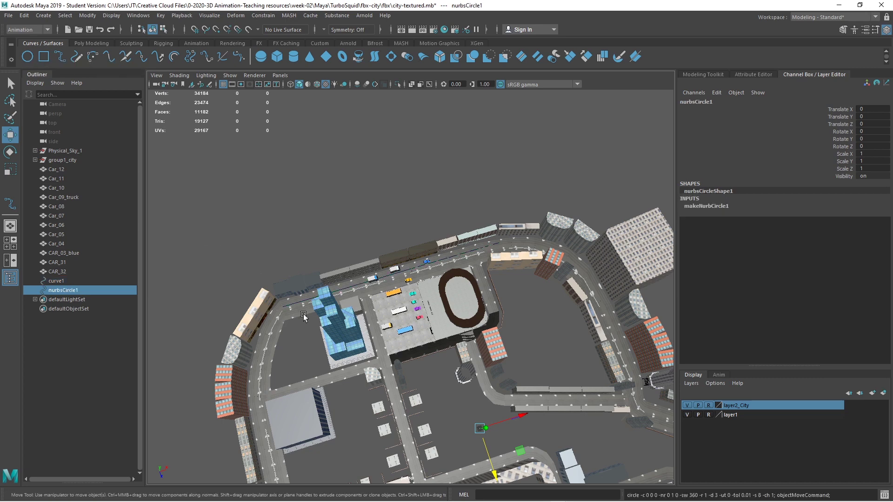
Step: Move the NURBS circle along Z to about -981, onto the road at the blue car, and scale it uniformly to about 21.5
{"action": "left_click_drag", "start_coordinate": [495, 479], "coordinate": [403, 313]}
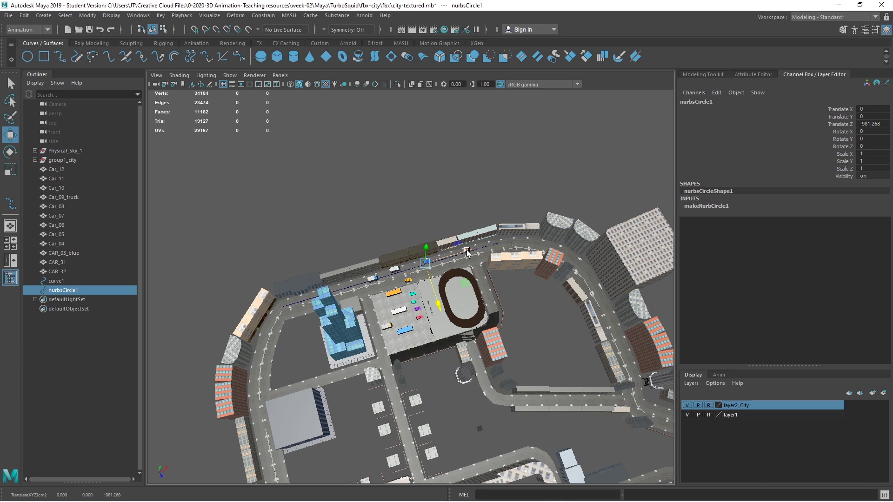
{"action": "key", "text": "ctrl+1"}
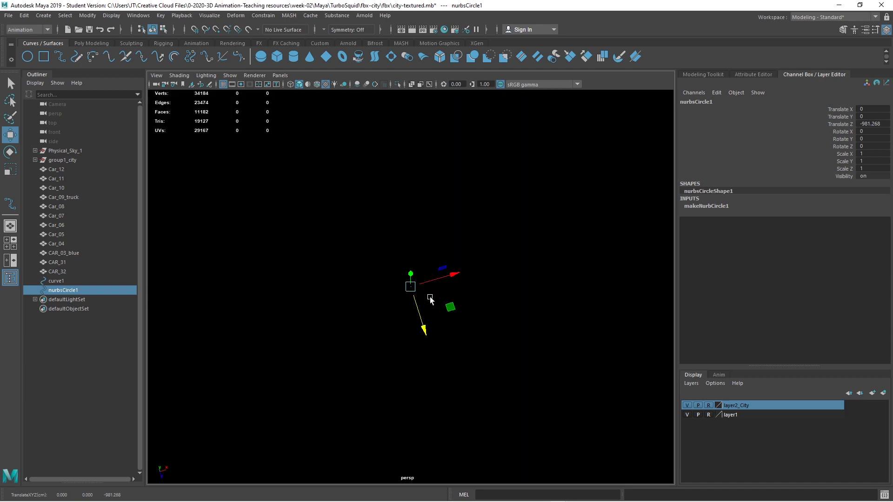
{"action": "scroll", "coordinate": [425, 307], "scroll_direction": "down", "scroll_amount": 8}
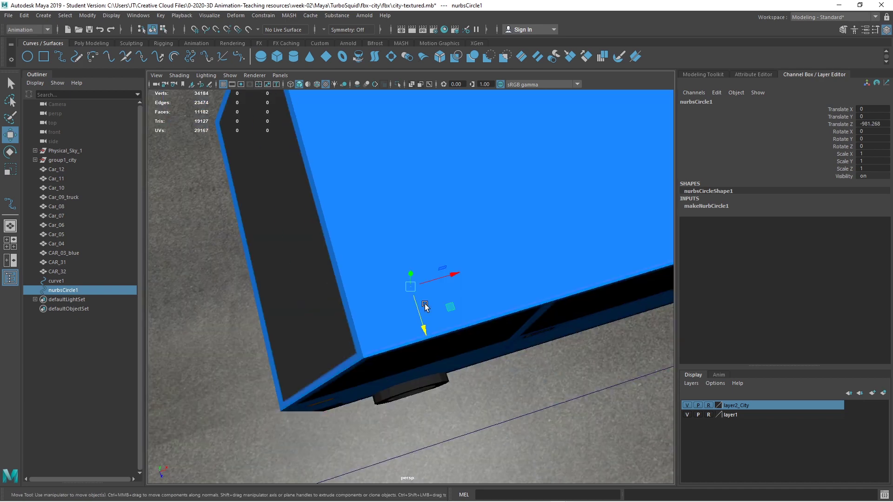
{"action": "left_click_drag", "start_coordinate": [418, 313], "coordinate": [422, 327], "text": "alt"}
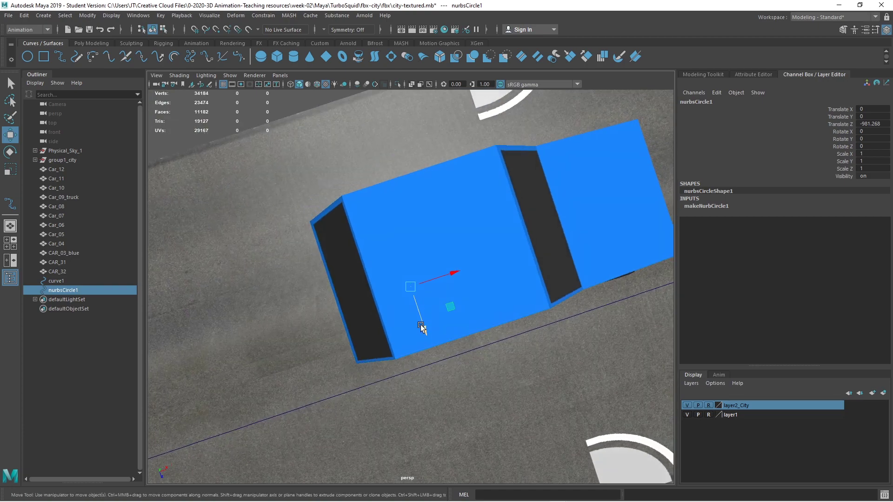
{"action": "left_click", "coordinate": [10, 169]}
{"action": "left_click_drag", "start_coordinate": [411, 288], "coordinate": [503, 317]}
{"action": "left_click_drag", "start_coordinate": [436, 297], "coordinate": [669, 399]}
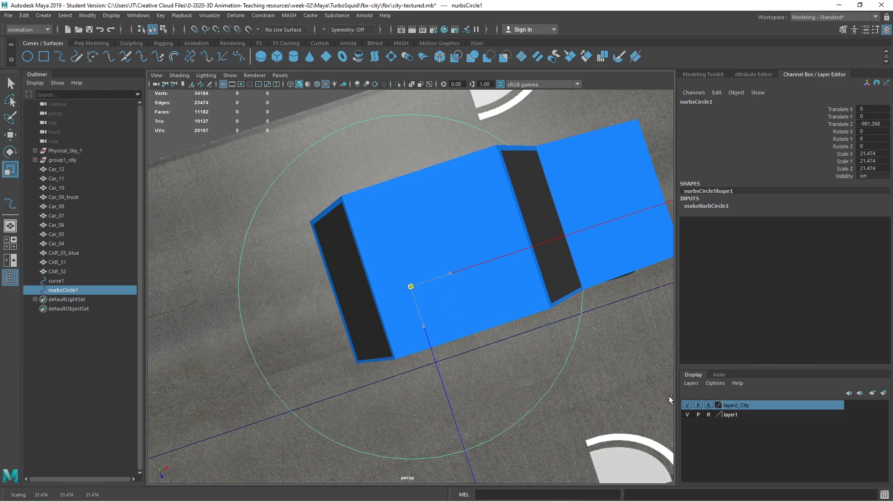
Step: Add the straight road curve to the circle selection and switch the workspace to Animation
{"action": "left_click_drag", "start_coordinate": [461, 401], "coordinate": [508, 361], "text": "alt"}
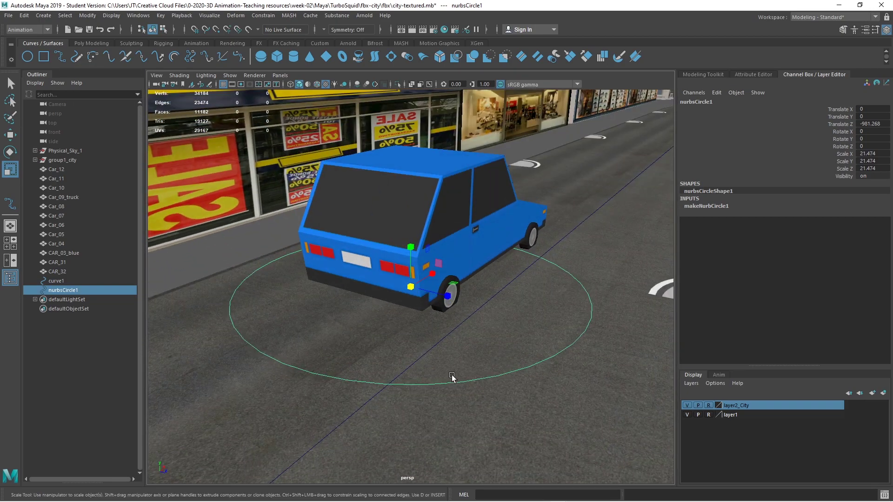
{"action": "scroll", "coordinate": [452, 376], "scroll_direction": "down", "scroll_amount": 5}
{"action": "scroll", "coordinate": [450, 373], "scroll_direction": "down", "scroll_amount": 3}
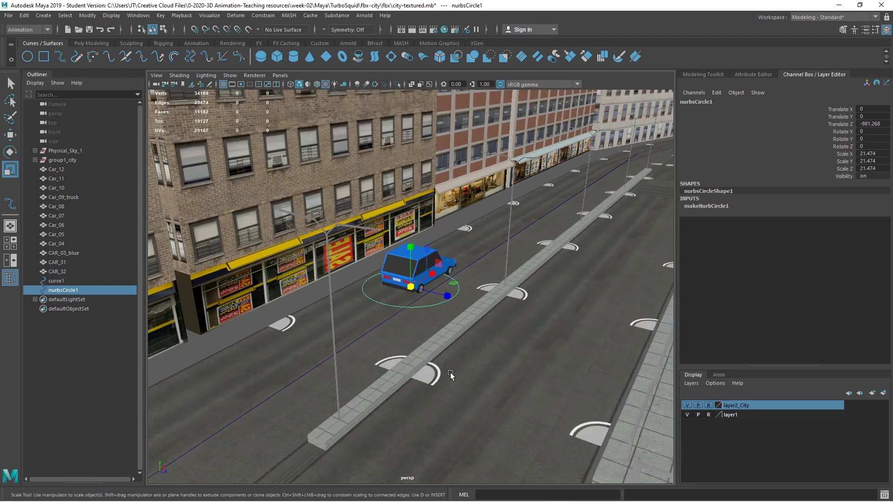
{"action": "mouse_move", "coordinate": [450, 373]}
{"action": "left_mouse_down", "text": "alt"}
{"action": "mouse_move", "coordinate": [456, 383]}
{"action": "mouse_move", "coordinate": [446, 381]}
{"action": "left_mouse_up", "text": "alt"}
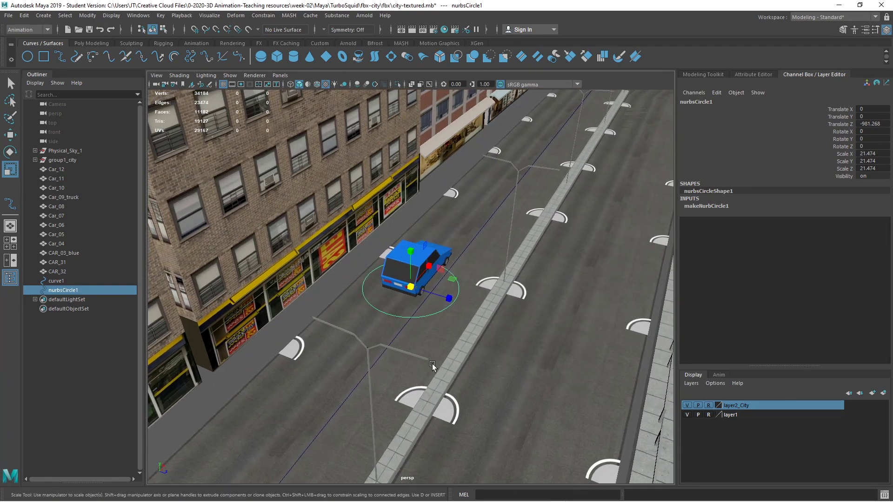
{"action": "left_click", "coordinate": [402, 330], "text": "shift"}
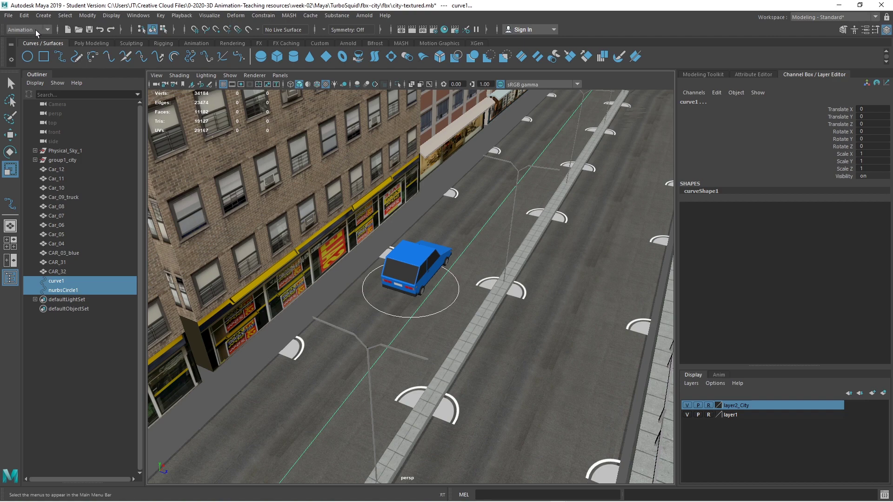
{"action": "left_click", "coordinate": [832, 18]}
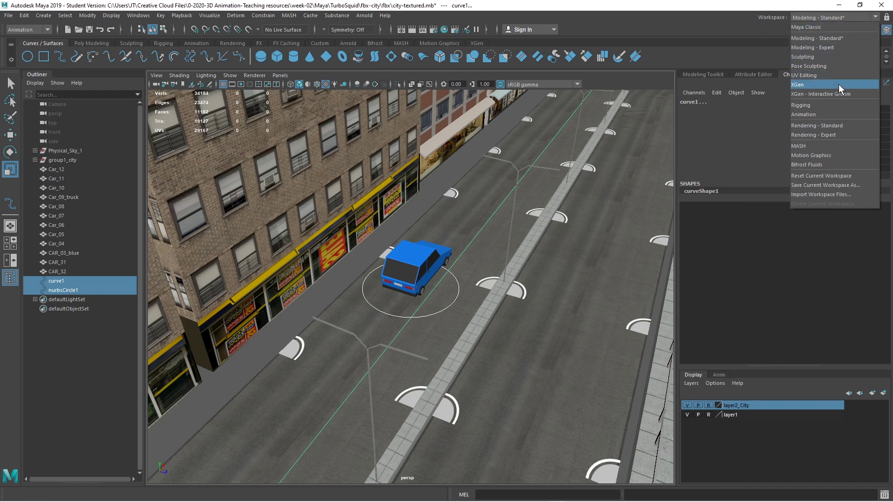
{"action": "left_click", "coordinate": [838, 112]}
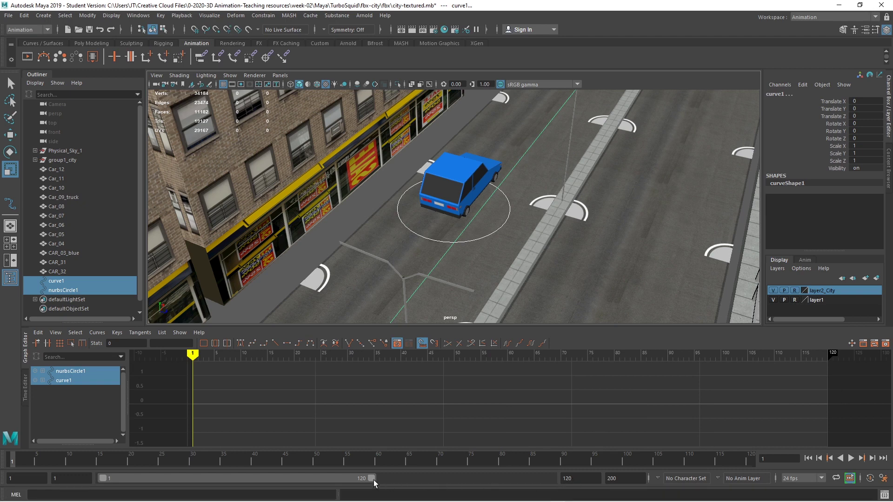
Step: Set both the animation end and the playback end to frame 250
{"action": "left_click_drag", "start_coordinate": [375, 481], "coordinate": [563, 482]}
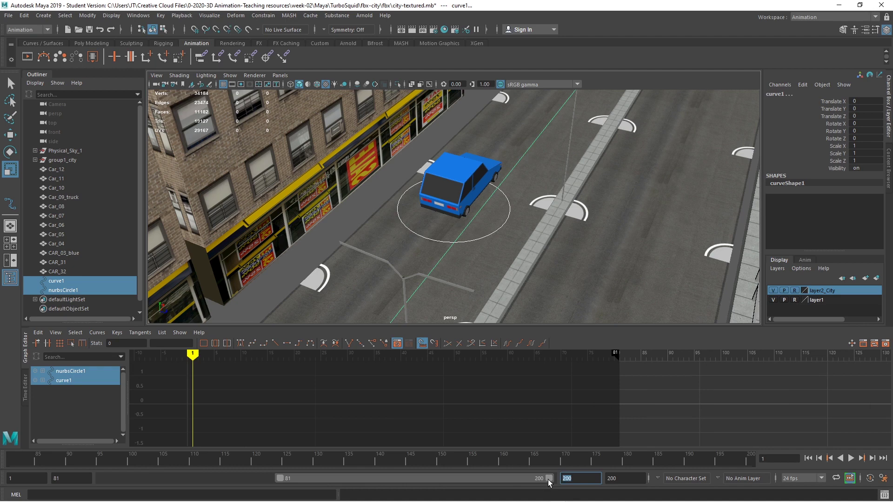
{"action": "key", "text": "Tab"}
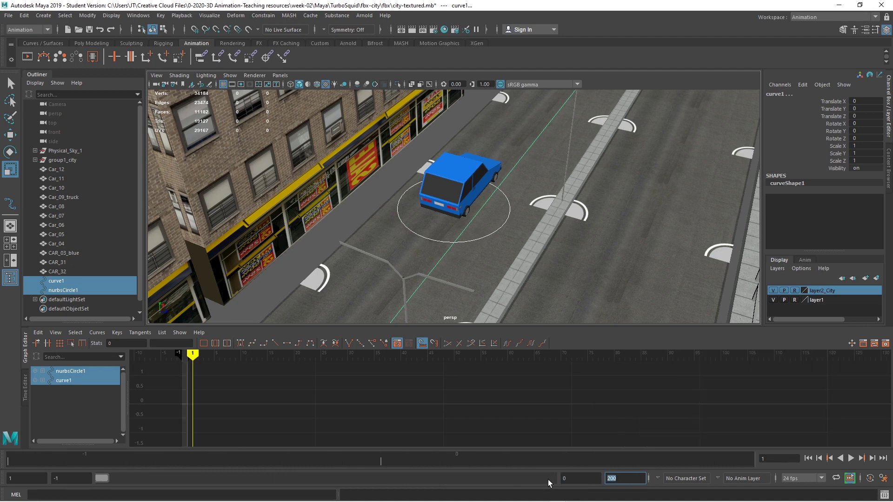
{"action": "type", "text": "250"}
{"action": "key", "text": "Return"}
{"action": "double_click", "coordinate": [586, 479]}
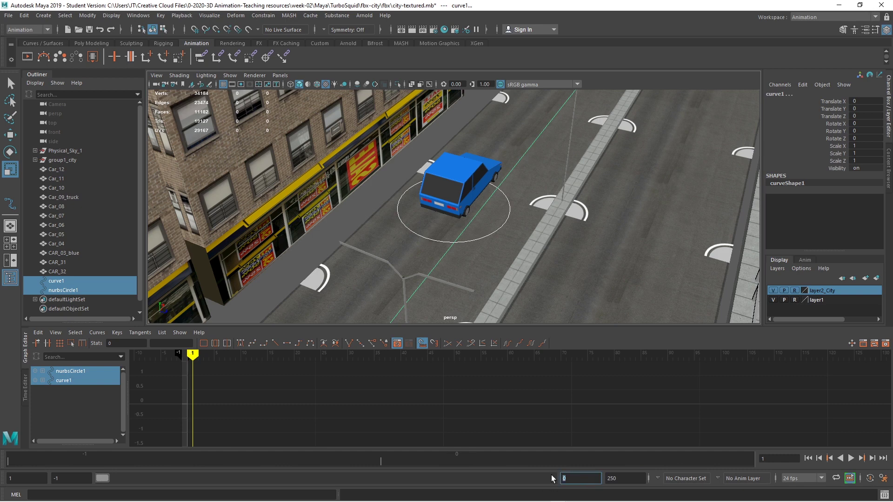
{"action": "type", "text": "250"}
{"action": "key", "text": "Return"}
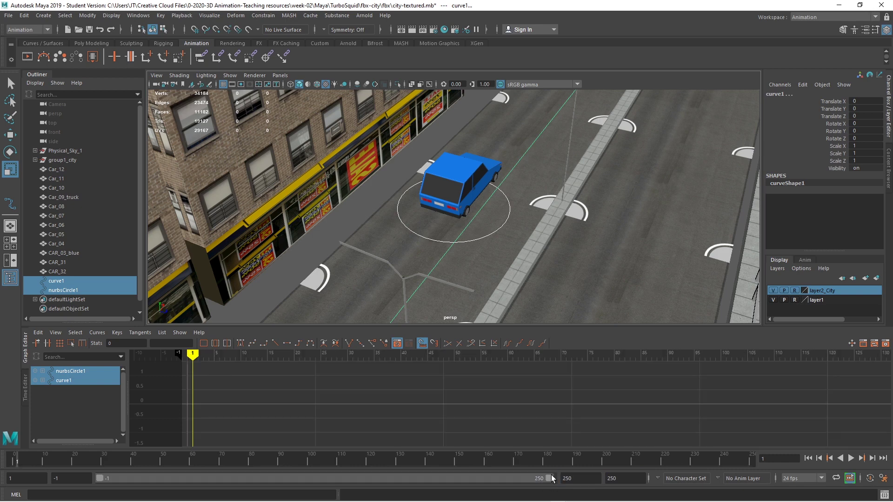
Step: Set the start of the animation and playback range to frame 0, and scrub the timeline to frame 119
{"action": "double_click", "coordinate": [56, 478]}
{"action": "type", "text": "0"}
{"action": "key", "text": "Return"}
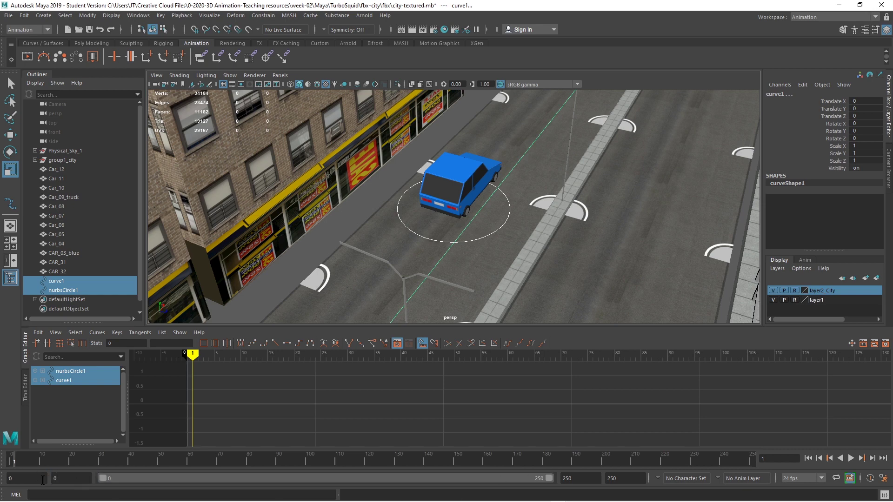
{"action": "left_click", "coordinate": [190, 462]}
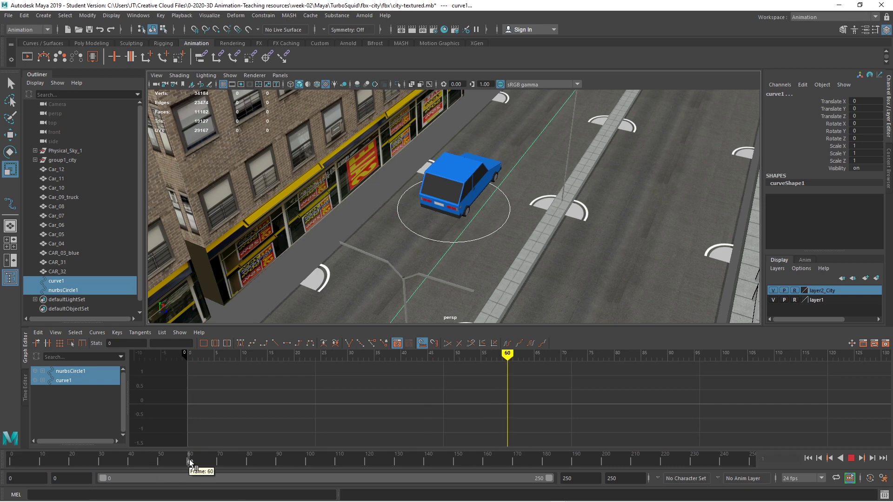
{"action": "mouse_move", "coordinate": [190, 462]}
{"action": "left_mouse_down"}
{"action": "mouse_move", "coordinate": [439, 476]}
{"action": "mouse_move", "coordinate": [366, 467]}
{"action": "left_mouse_up"}
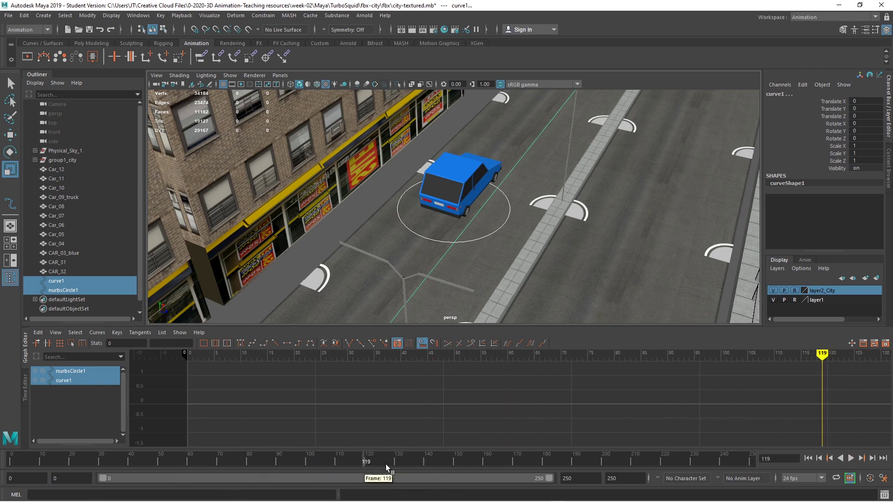
{"action": "scroll", "coordinate": [469, 388], "scroll_direction": "down", "scroll_amount": 2}
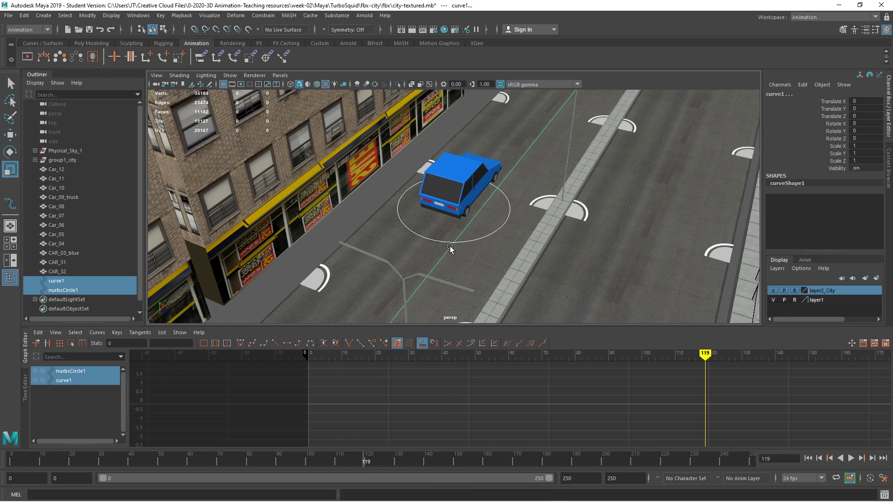
Step: Select the NURBS circle and then the road curve, and attach the circle to the curve as a motion path
{"action": "left_click", "coordinate": [104, 289]}
{"action": "left_click", "coordinate": [91, 279]}
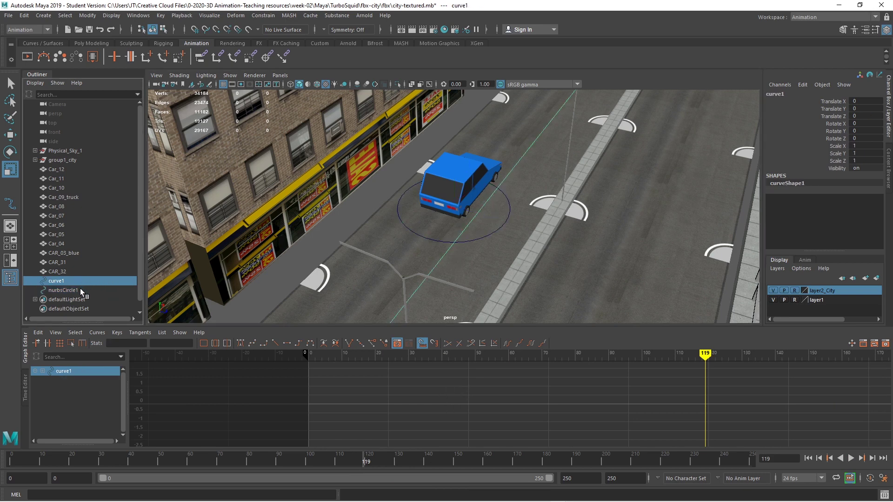
{"action": "left_click", "coordinate": [76, 290]}
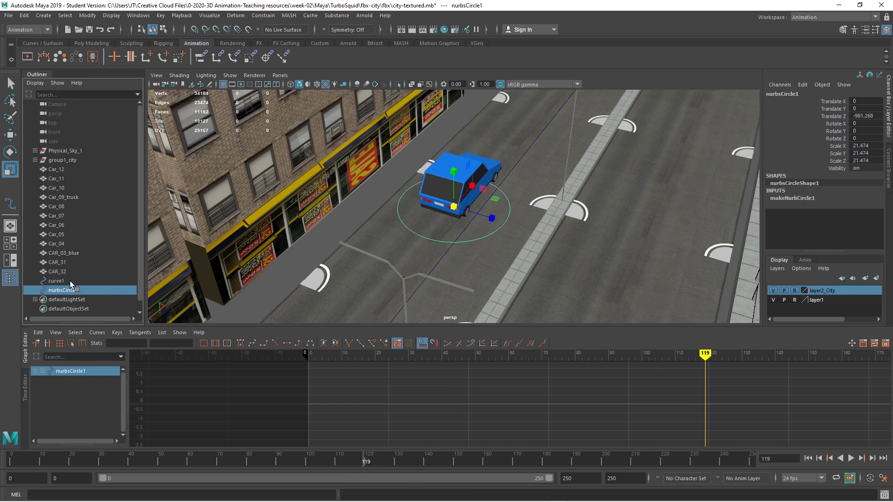
{"action": "left_click", "coordinate": [70, 280], "text": "ctrl"}
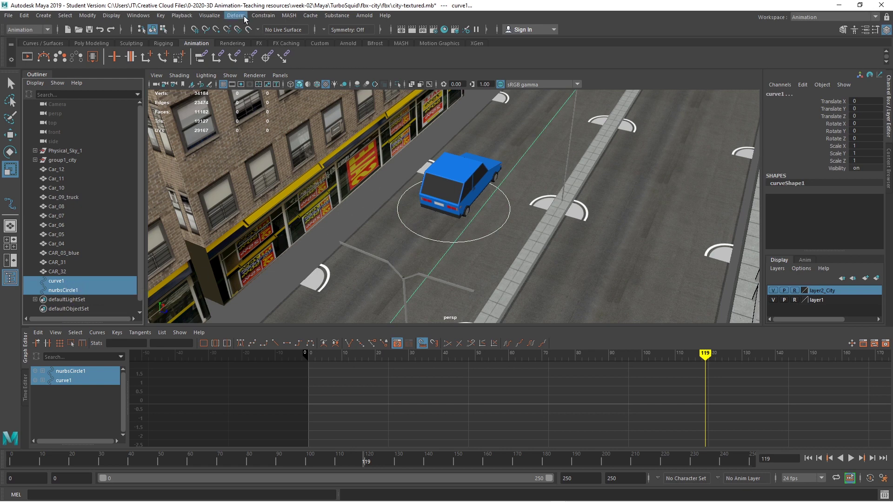
{"action": "left_click", "coordinate": [262, 16]}
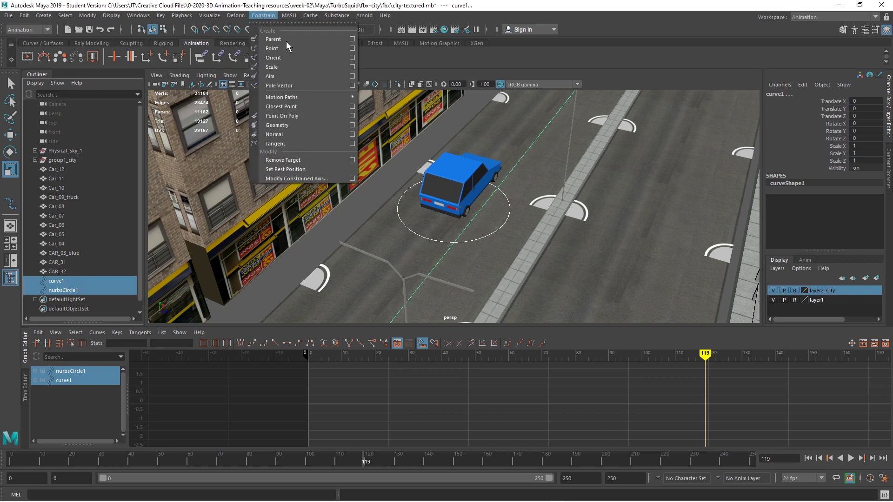
{"action": "mouse_move", "coordinate": [317, 98]}
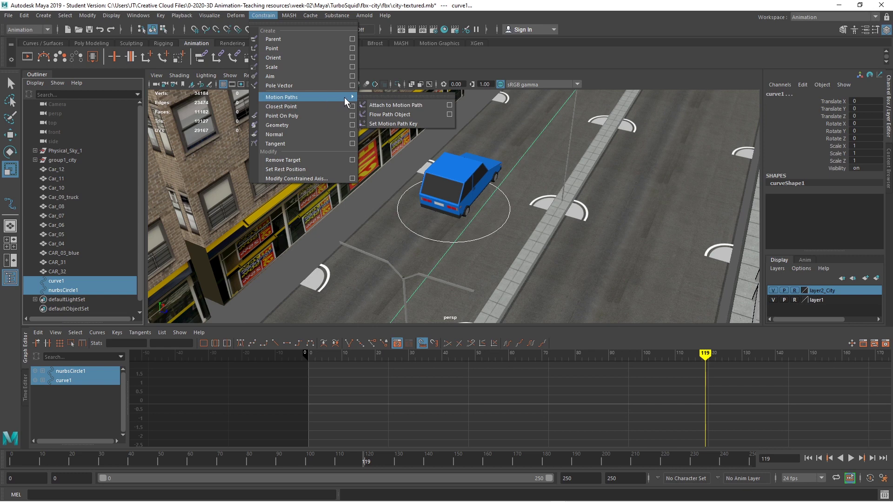
{"action": "left_click", "coordinate": [406, 106]}
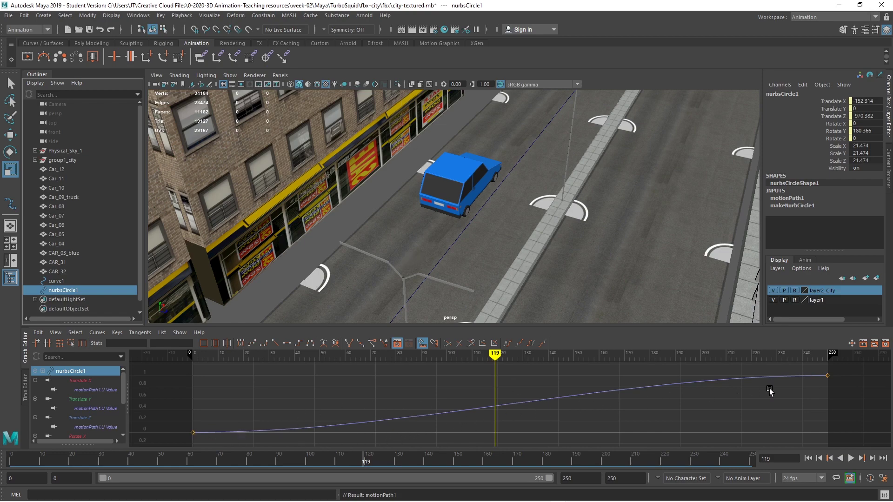
Step: Play the animation from frame 0 to check how the circle travels along the road curve, and stop playback
{"action": "scroll", "coordinate": [475, 280], "scroll_direction": "down", "scroll_amount": 5}
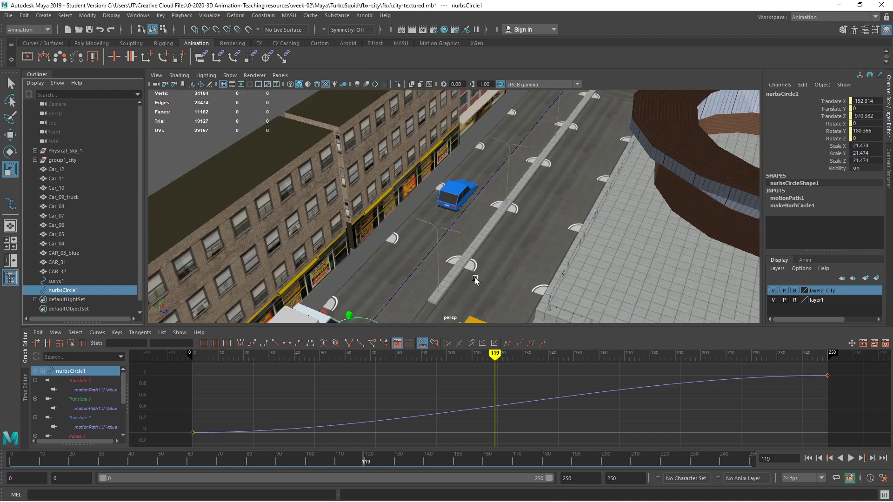
{"action": "scroll", "coordinate": [475, 279], "scroll_direction": "down", "scroll_amount": 3}
{"action": "key", "text": "f"}
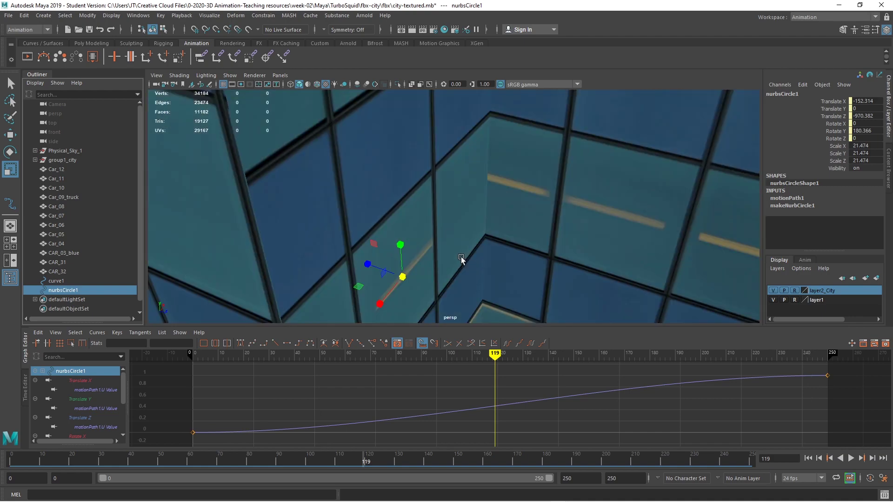
{"action": "scroll", "coordinate": [462, 259], "scroll_direction": "down", "scroll_amount": 6}
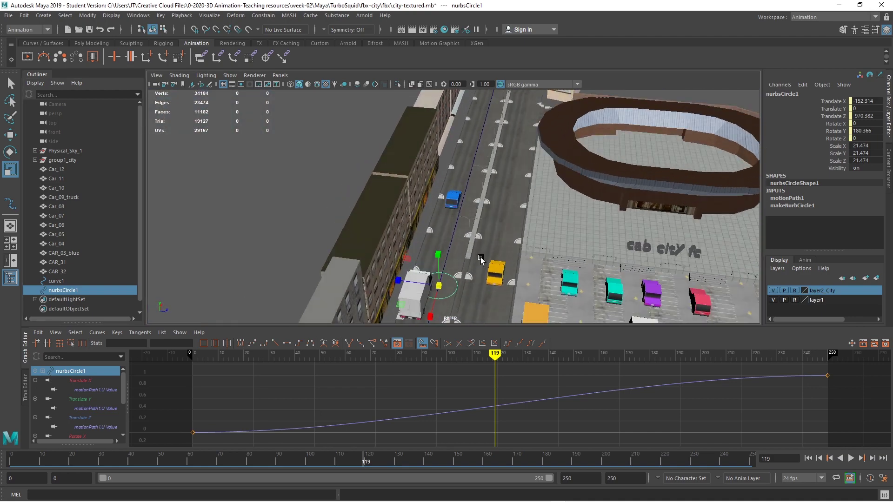
{"action": "left_click_drag", "start_coordinate": [481, 260], "coordinate": [484, 247], "text": "alt"}
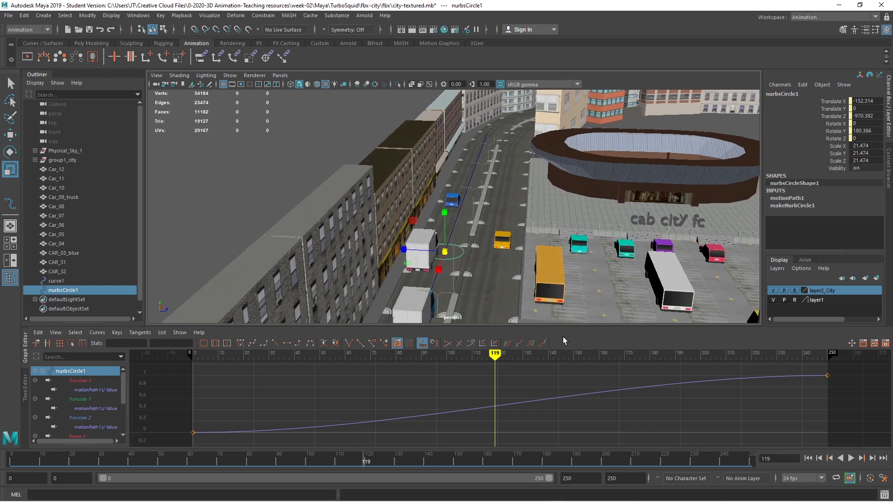
{"action": "left_click", "coordinate": [809, 459]}
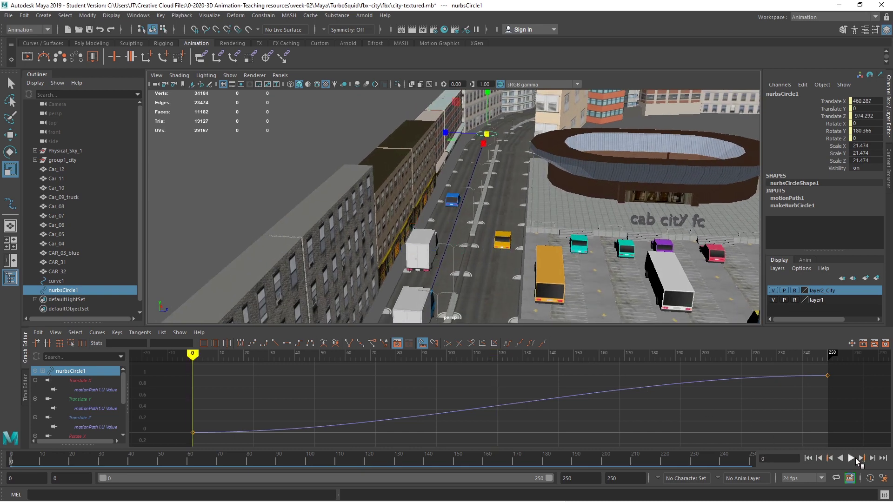
{"action": "left_click", "coordinate": [850, 458]}
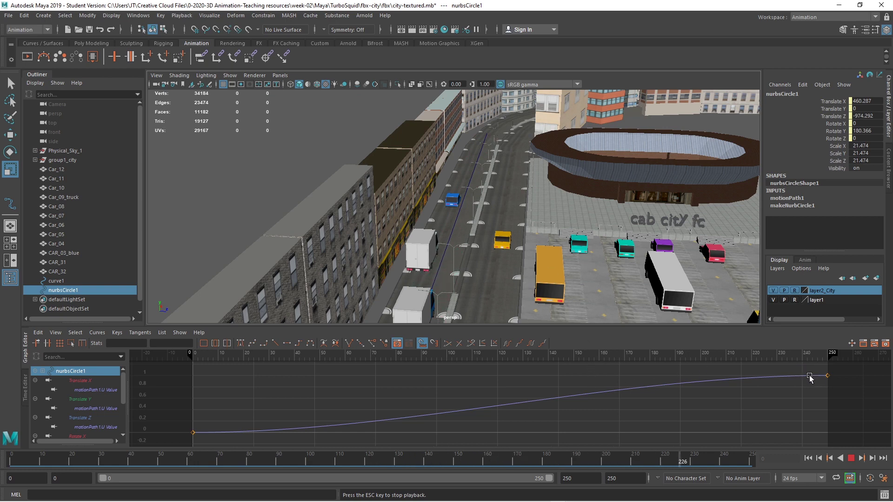
{"action": "scroll", "coordinate": [473, 288], "scroll_direction": "down", "scroll_amount": 3}
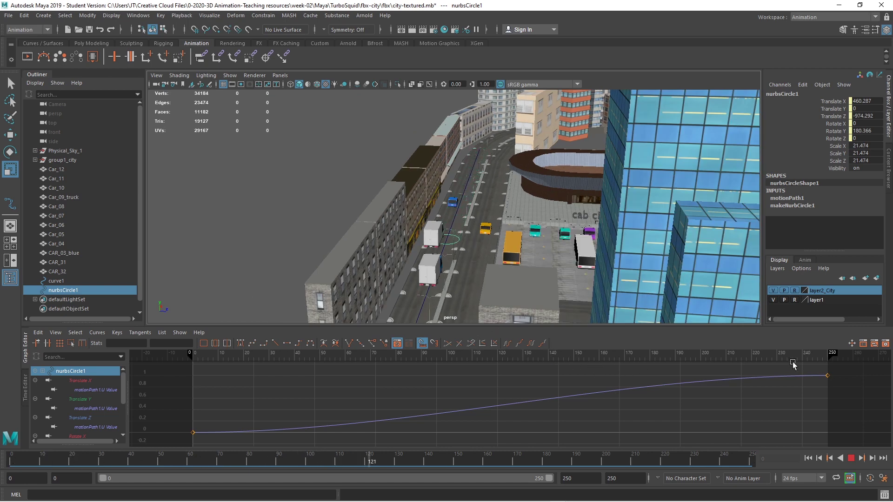
{"action": "key", "text": "Escape"}
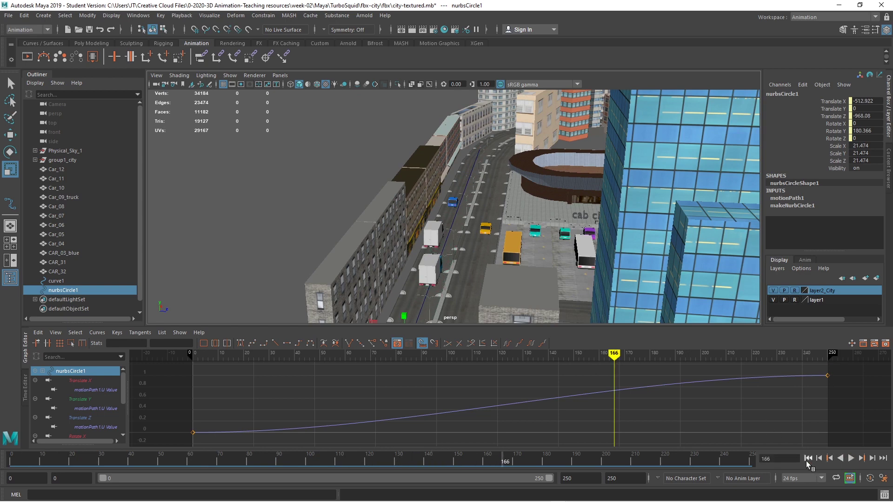
Step: Return to frame 0 and make the tangents of both keys on the circle's motion path U value curve linear
{"action": "left_click", "coordinate": [808, 459]}
{"action": "left_click_drag", "start_coordinate": [845, 369], "coordinate": [169, 409]}
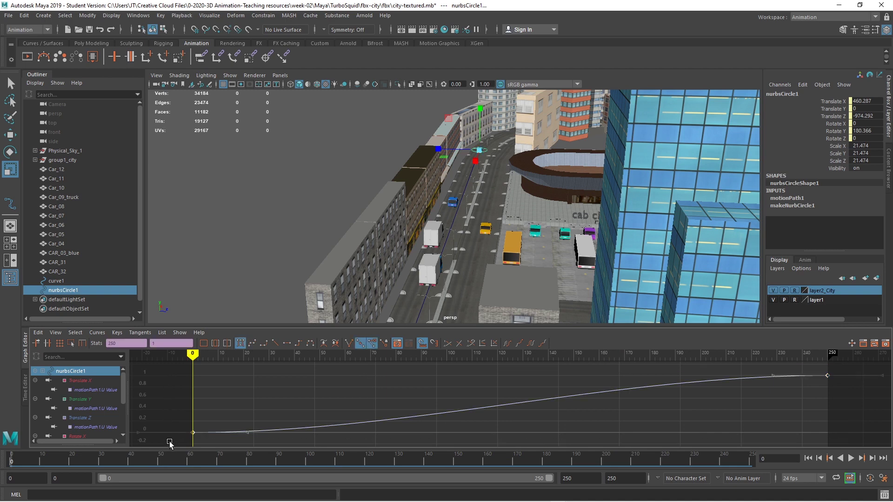
{"action": "left_click", "coordinate": [129, 332]}
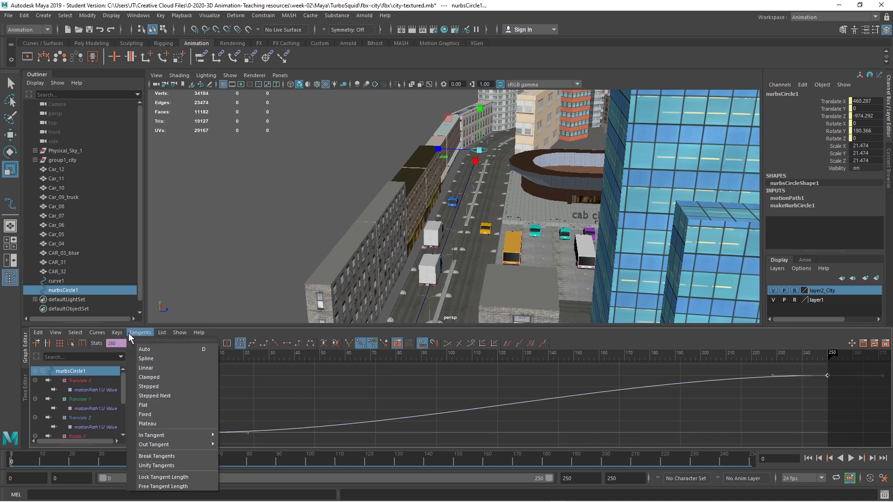
{"action": "left_click", "coordinate": [144, 378]}
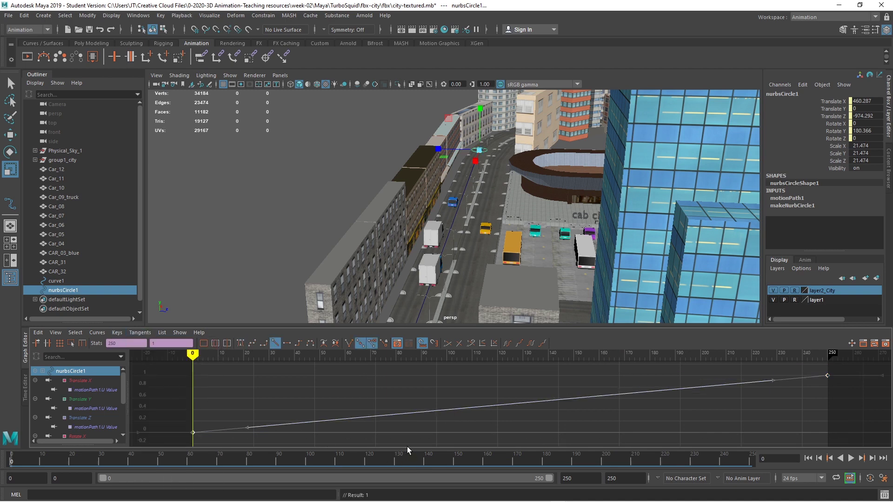
Step: Play the animation to check that the circle moves at an even speed, stop playback and return to frame 0
{"action": "left_click", "coordinate": [852, 458]}
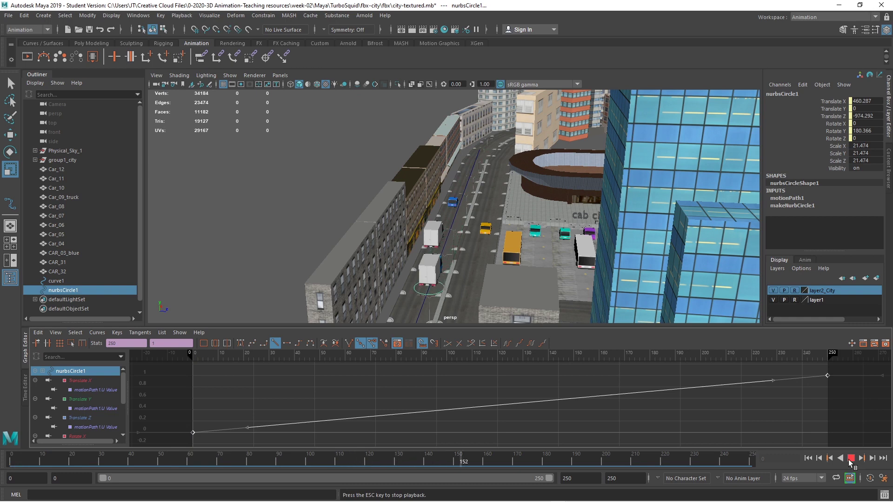
{"action": "left_click", "coordinate": [850, 460]}
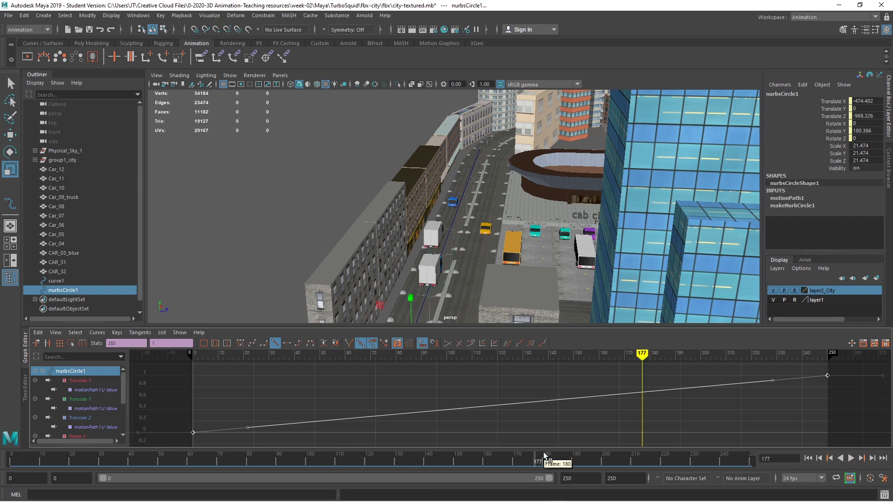
{"action": "left_click", "coordinate": [809, 459]}
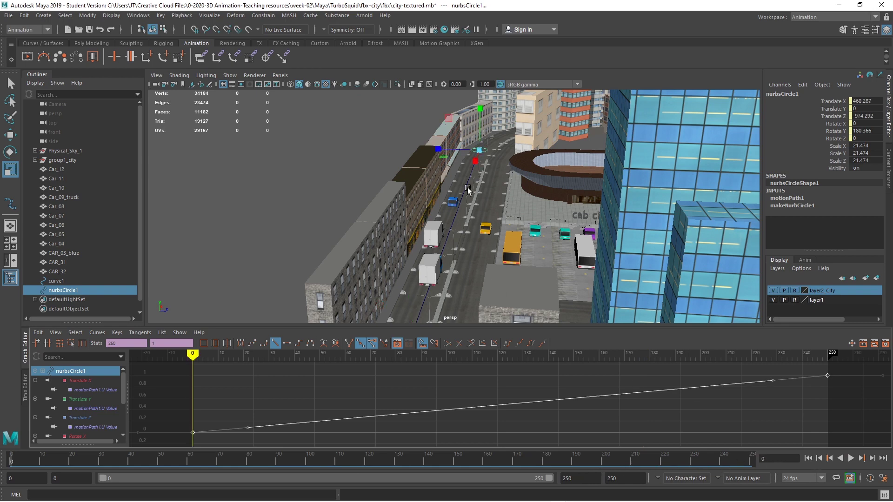
Step: Move CAR_03_blue along the road to the control circle at the start of the curve, to Translate X about 456
{"action": "left_click", "coordinate": [453, 201]}
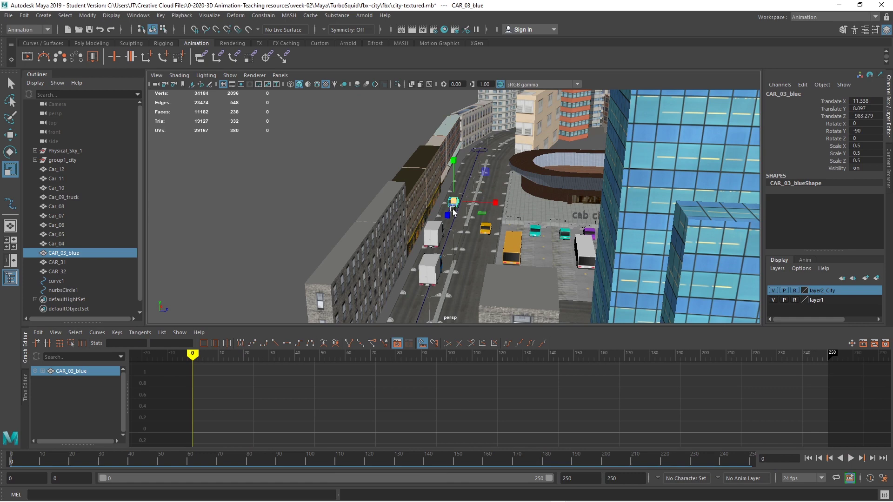
{"action": "left_click", "coordinate": [10, 135]}
{"action": "left_click_drag", "start_coordinate": [448, 196], "coordinate": [483, 145]}
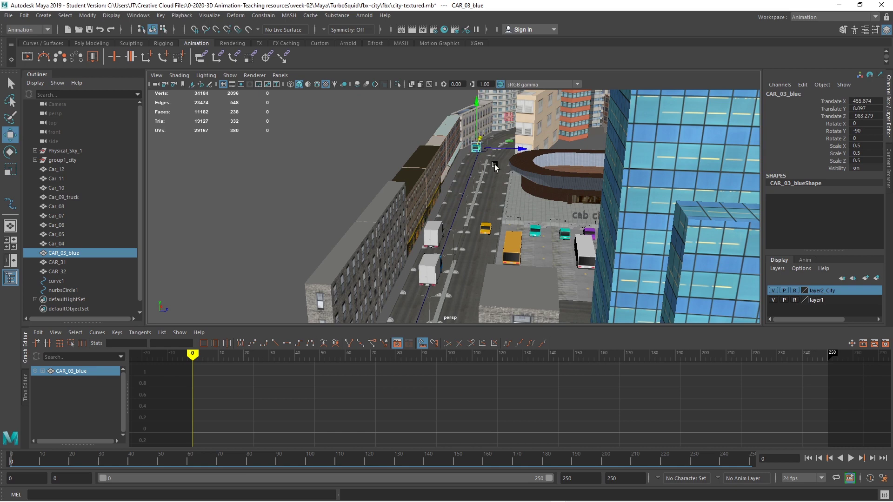
{"action": "key", "text": "f"}
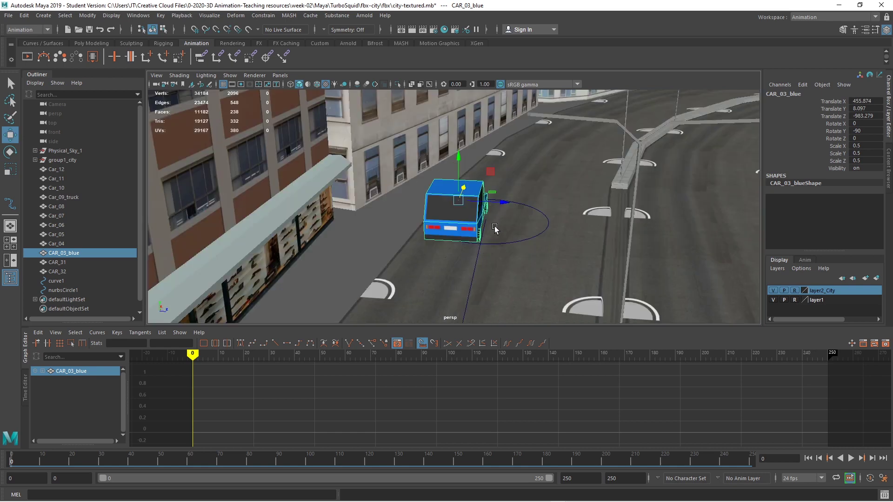
{"action": "left_click_drag", "start_coordinate": [499, 233], "coordinate": [378, 280], "text": "alt"}
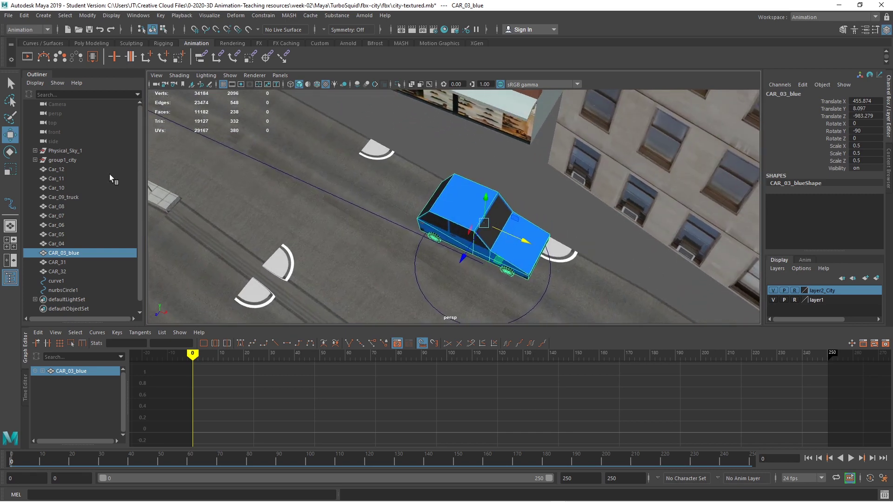
Step: Rotate CAR_03_blue to about -271 degrees in Y so that it faces the direction of travel along the road curve
{"action": "left_click", "coordinate": [10, 151]}
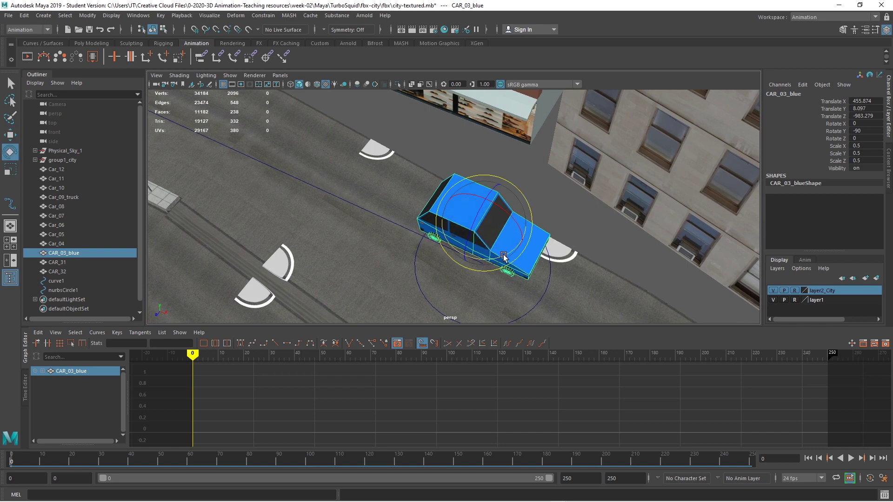
{"action": "left_click_drag", "start_coordinate": [506, 252], "coordinate": [431, 84]}
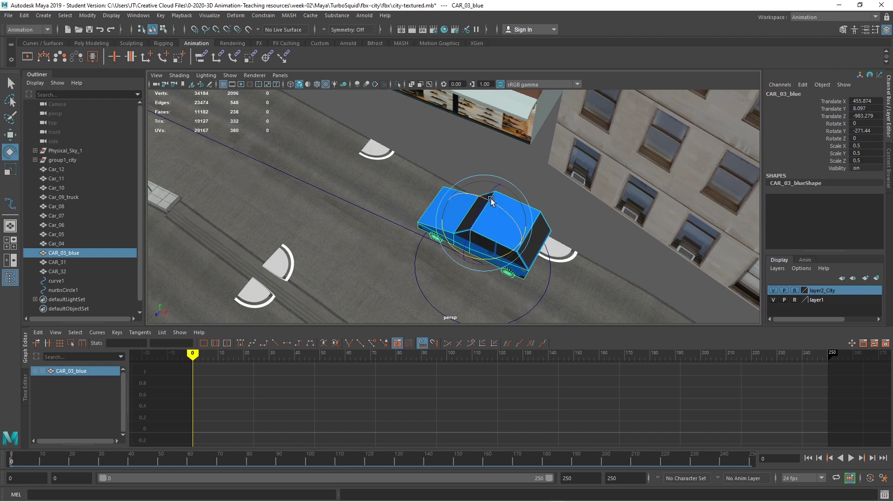
{"action": "right_click_drag", "start_coordinate": [491, 201], "coordinate": [594, 242], "text": "alt"}
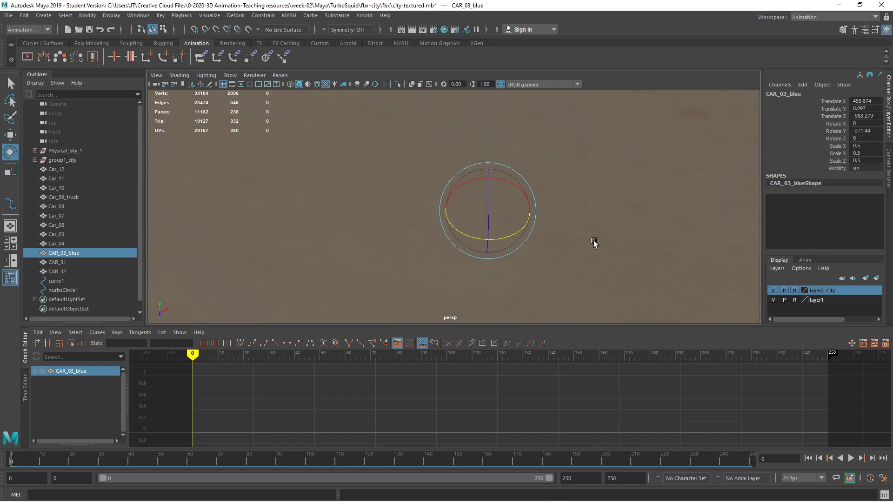
{"action": "scroll", "coordinate": [594, 243], "scroll_direction": "down", "scroll_amount": 10}
{"action": "left_click_drag", "start_coordinate": [594, 243], "coordinate": [653, 230], "text": "alt"}
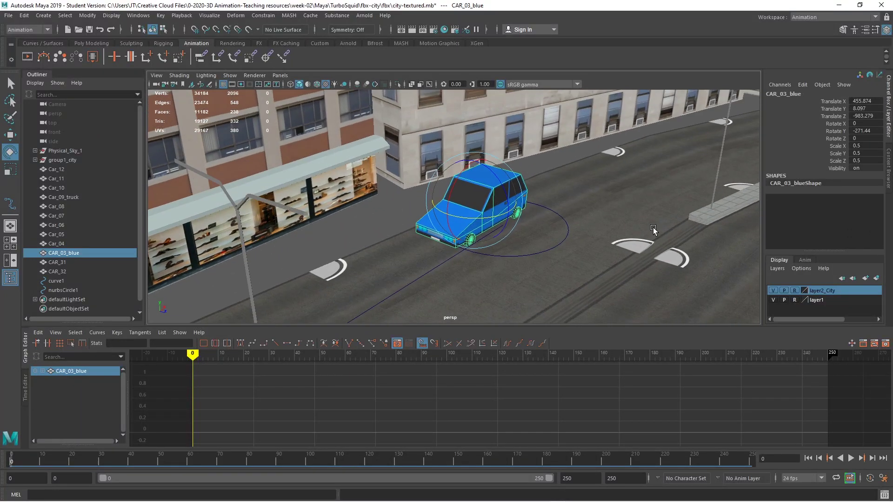
Step: Play the animation briefly to check whether the blue car moves with the circle, and return to frame 0
{"action": "left_click", "coordinate": [851, 459]}
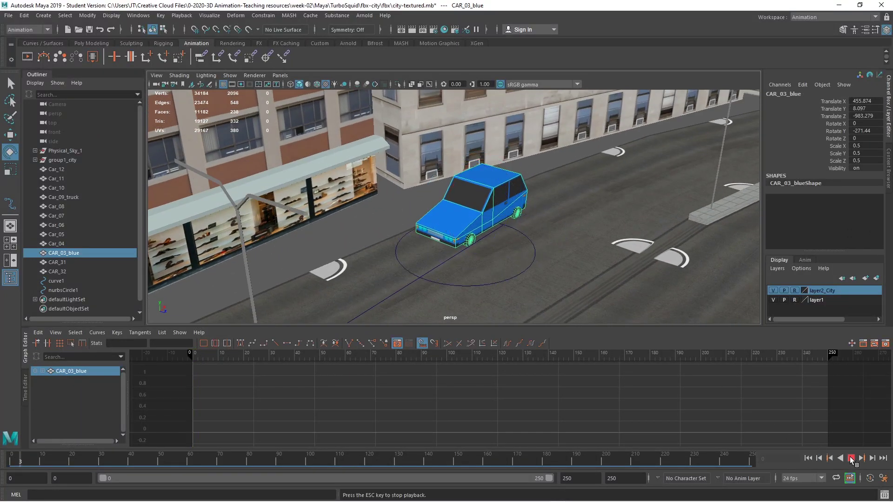
{"action": "left_click", "coordinate": [852, 459]}
{"action": "left_click", "coordinate": [808, 459]}
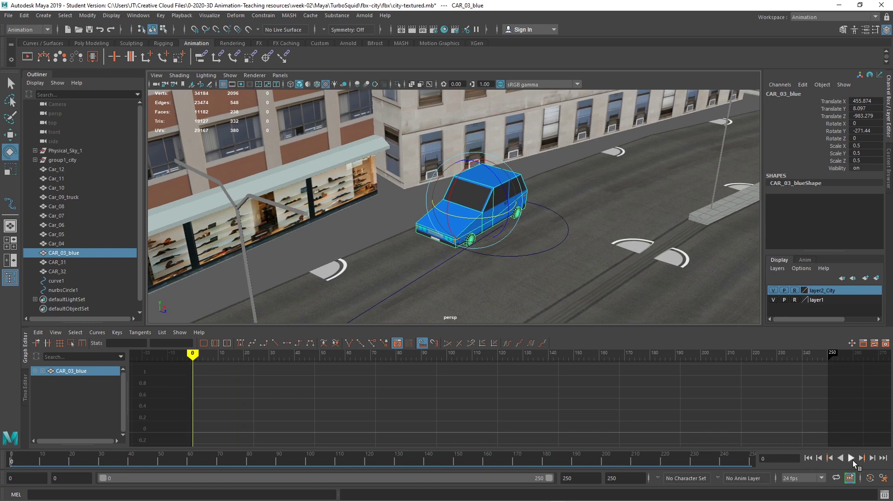
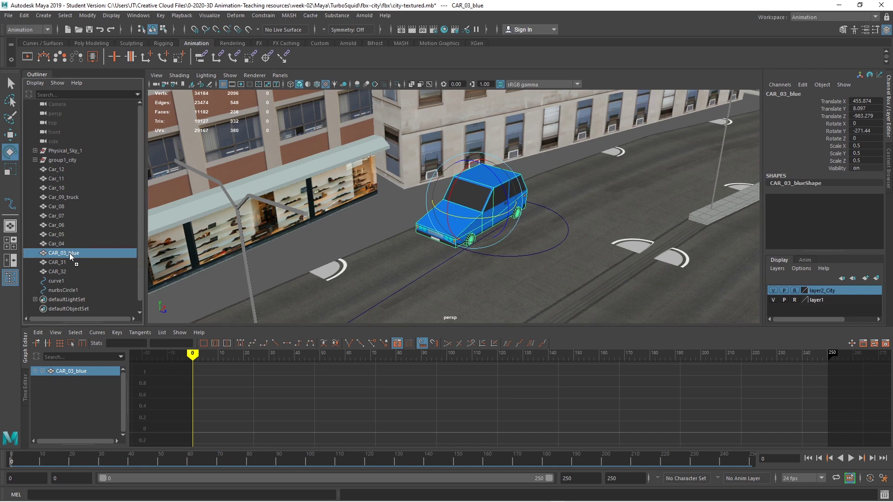
Step: Try nesting CAR_03_blue under nurbsCircle1 in the Outliner, check it in playback from frame 0, and undo the parenting
{"action": "left_click_drag", "start_coordinate": [69, 253], "coordinate": [74, 289]}
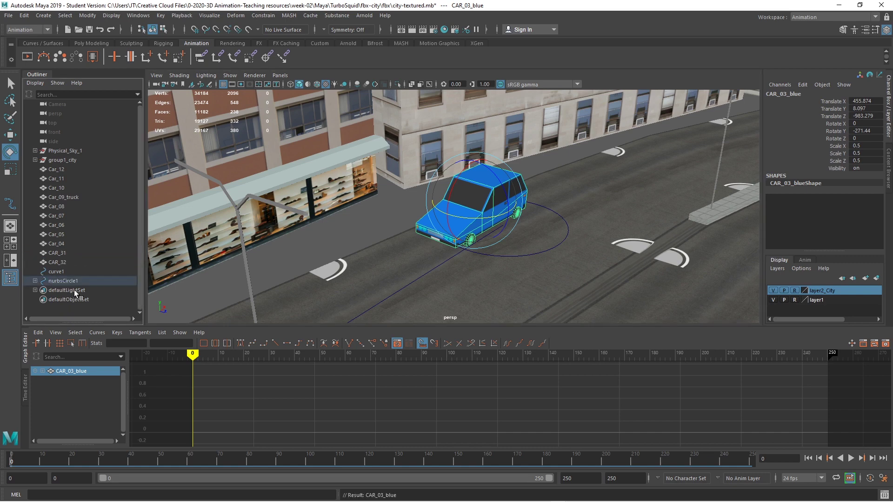
{"action": "left_click", "coordinate": [35, 281]}
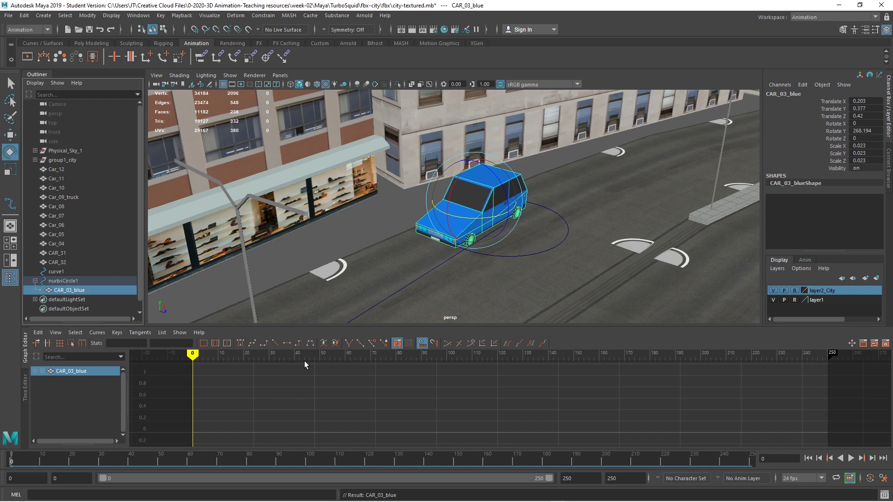
{"action": "left_click", "coordinate": [850, 459]}
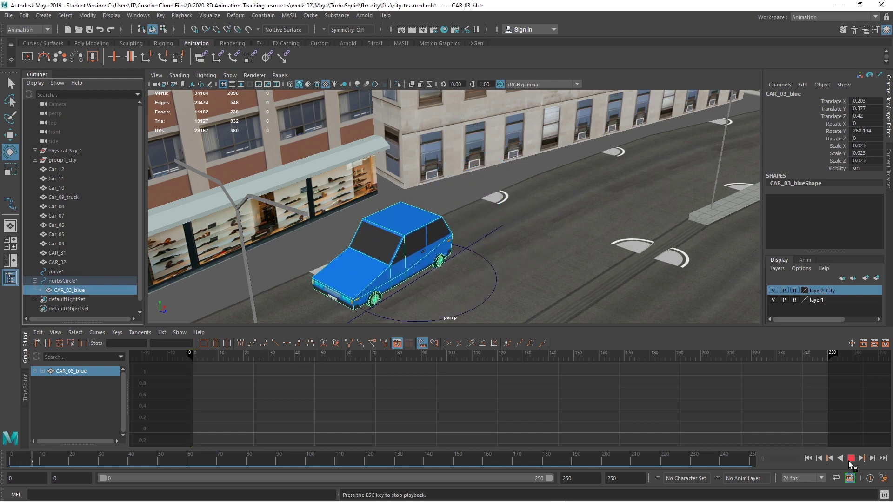
{"action": "left_click", "coordinate": [851, 459]}
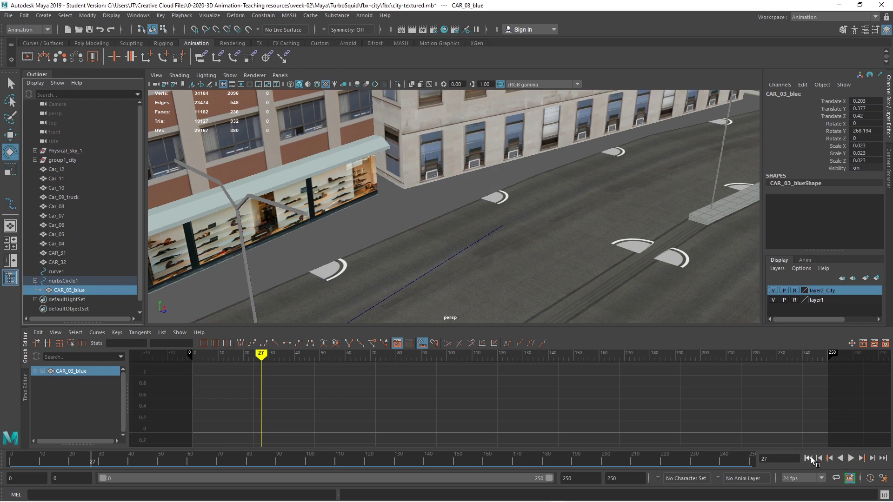
{"action": "left_click", "coordinate": [808, 458]}
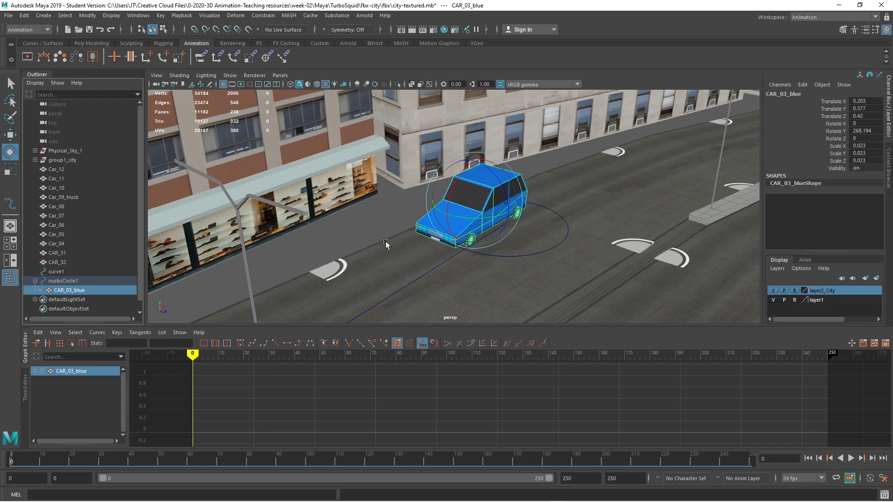
{"action": "left_click_drag", "start_coordinate": [77, 287], "coordinate": [81, 284]}
{"action": "key", "text": "ctrl+z"}
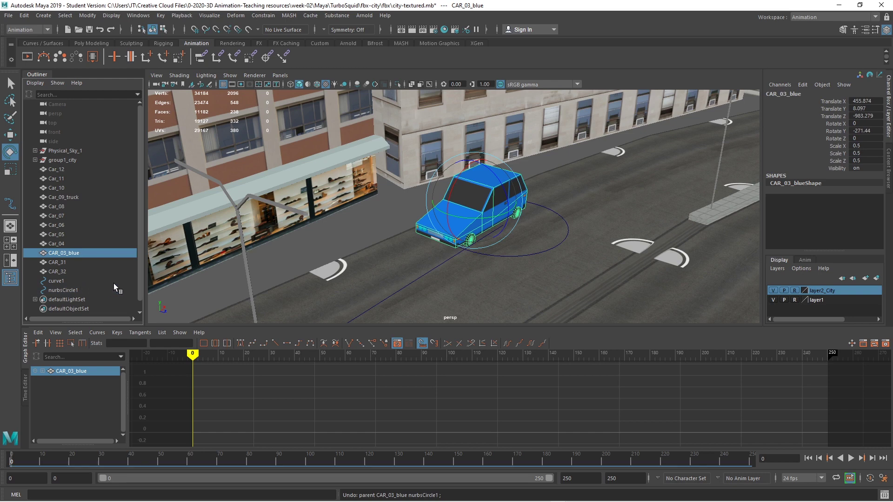
Step: Select CAR_03_blue and then nurbsCircle1, and make the car a child of the circle with the Parent command
{"action": "left_click", "coordinate": [70, 290], "text": "ctrl"}
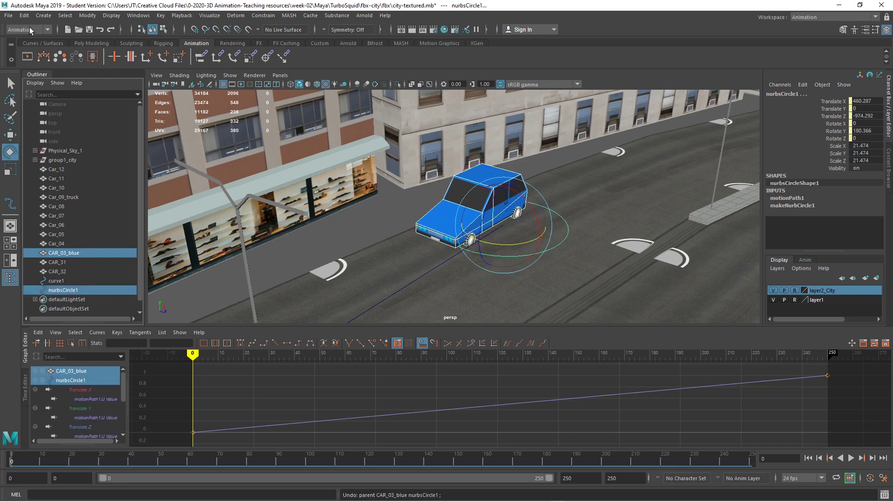
{"action": "left_click", "coordinate": [24, 16]}
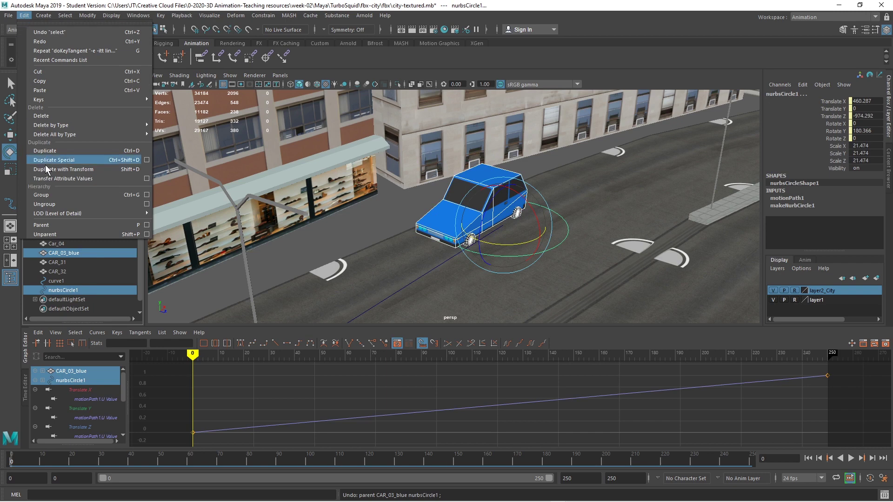
{"action": "left_click", "coordinate": [41, 226]}
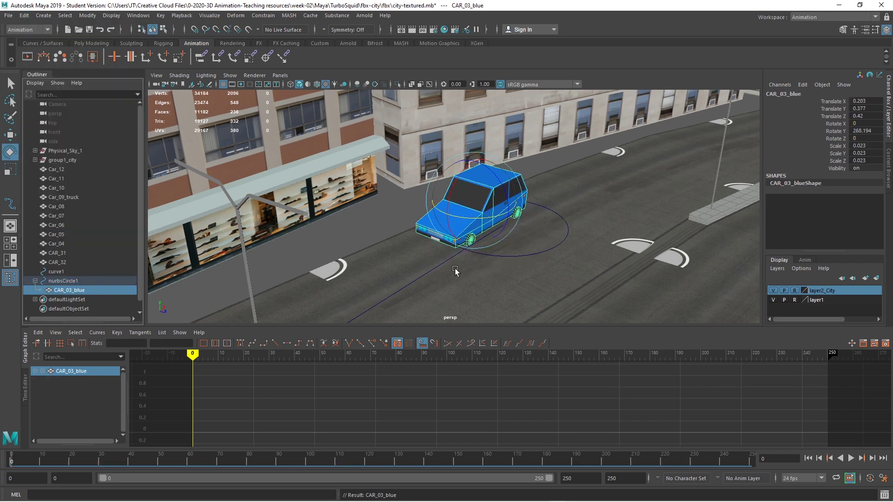
Step: View the whole street and play the animation to check the blue car's travel along the road, then return to frame 0
{"action": "left_click_drag", "start_coordinate": [389, 268], "coordinate": [385, 270], "text": "alt"}
{"action": "scroll", "coordinate": [385, 269], "scroll_direction": "down", "scroll_amount": 5}
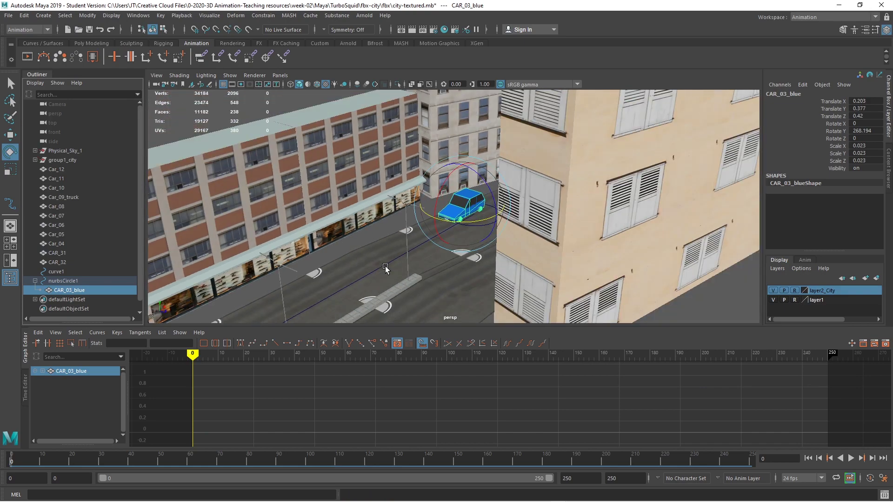
{"action": "left_click_drag", "start_coordinate": [384, 269], "coordinate": [417, 253], "text": "alt"}
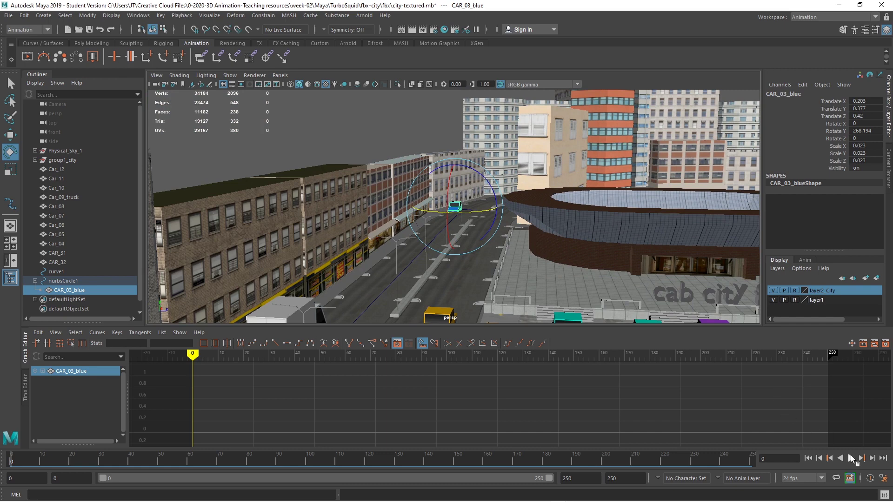
{"action": "left_click", "coordinate": [851, 458]}
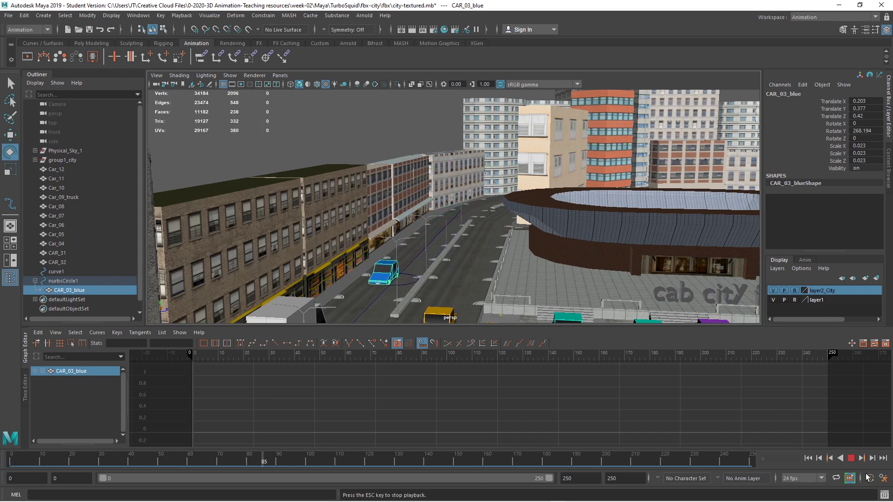
{"action": "left_click", "coordinate": [851, 458]}
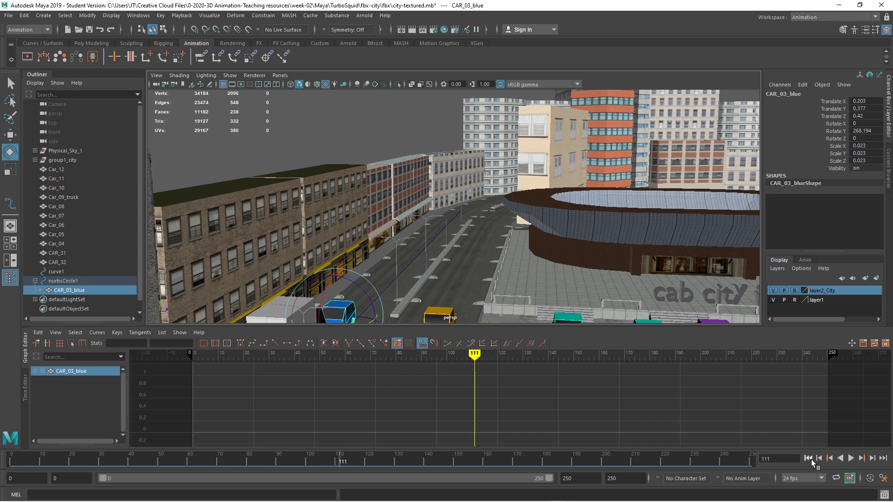
{"action": "left_click", "coordinate": [810, 459]}
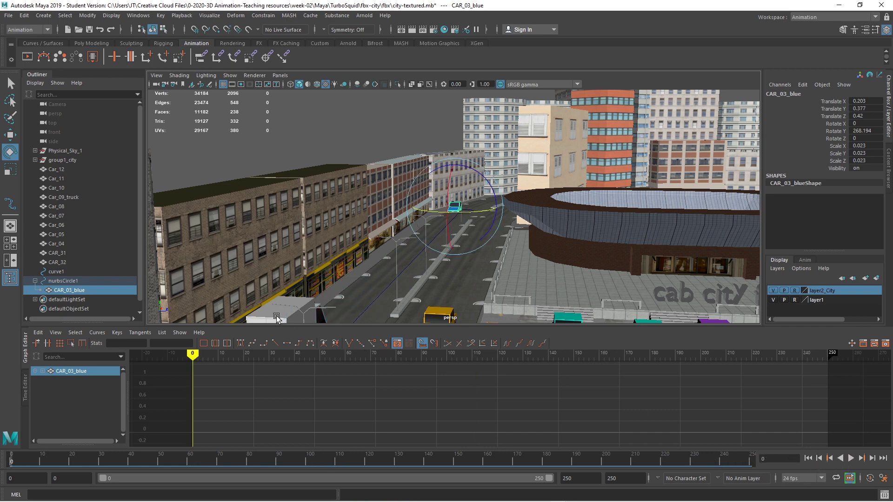
Step: Move Car_09_truck along the street lane to about X -60, Z -986
{"action": "left_click", "coordinate": [277, 318]}
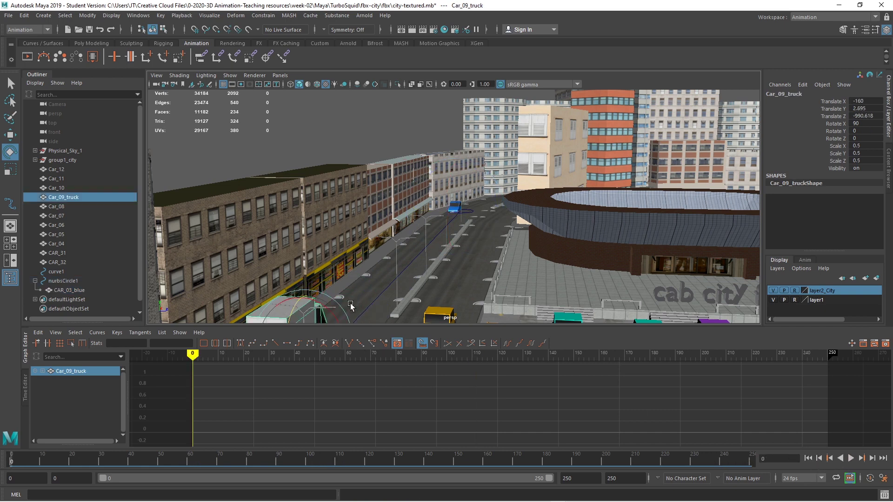
{"action": "key", "text": "w"}
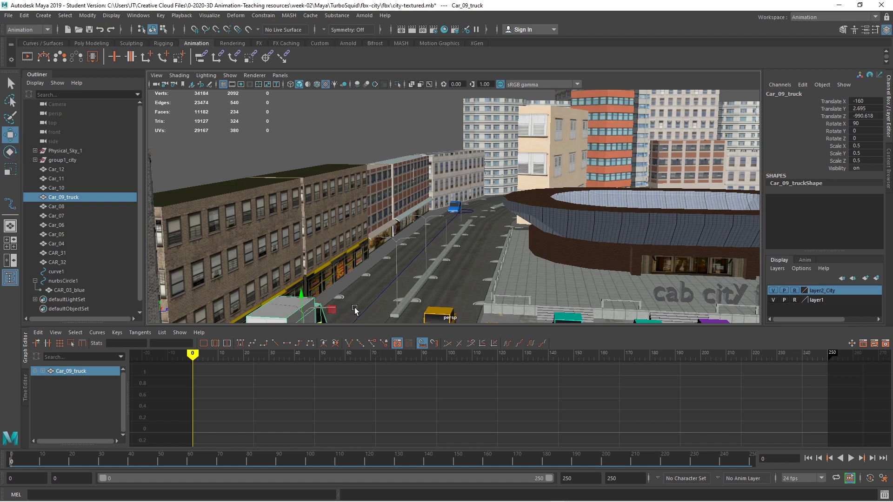
{"action": "key", "text": "f"}
{"action": "key", "text": "bracketleft"}
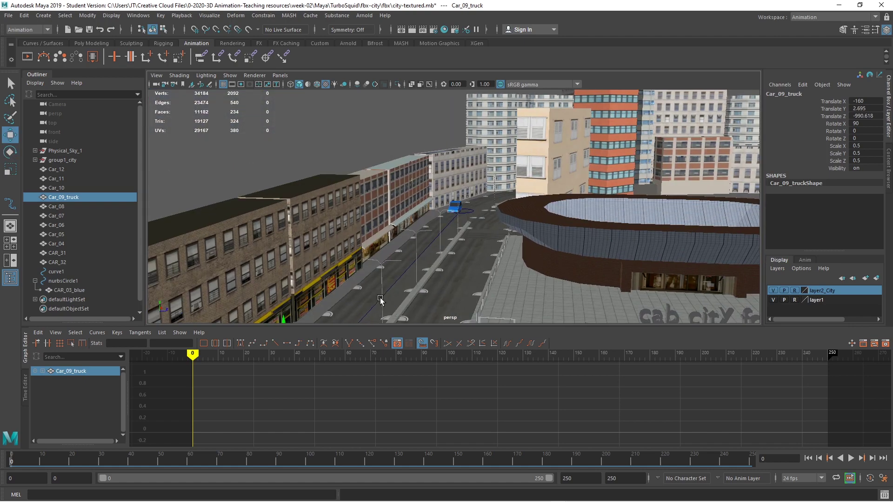
{"action": "key", "text": "bracketleft"}
{"action": "key", "text": "bracketleft"}
{"action": "key", "text": "bracketleft"}
{"action": "key", "text": "bracketleft"}
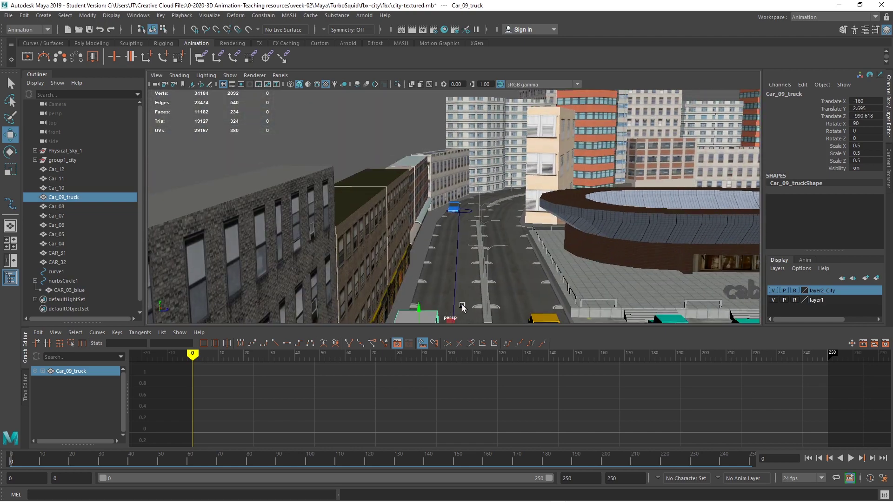
{"action": "key", "text": "bracketleft"}
{"action": "key", "text": "bracketleft"}
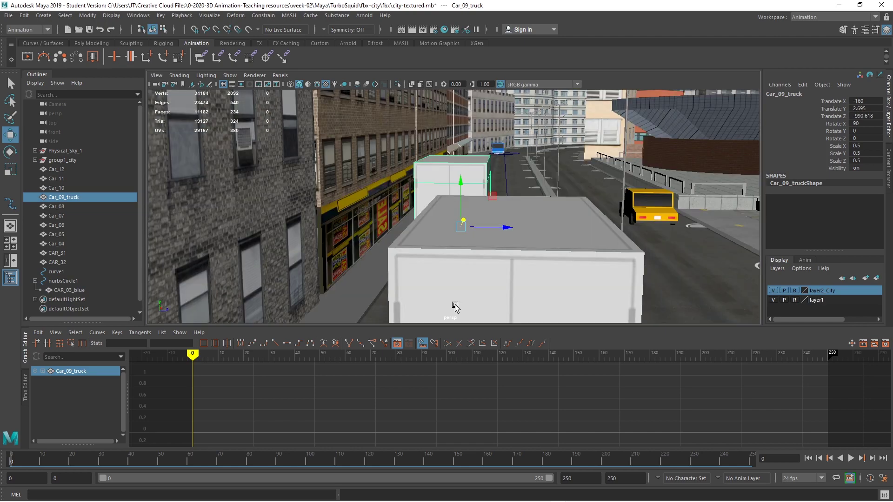
{"action": "key", "text": "bracketleft"}
{"action": "key", "text": "bracketleft"}
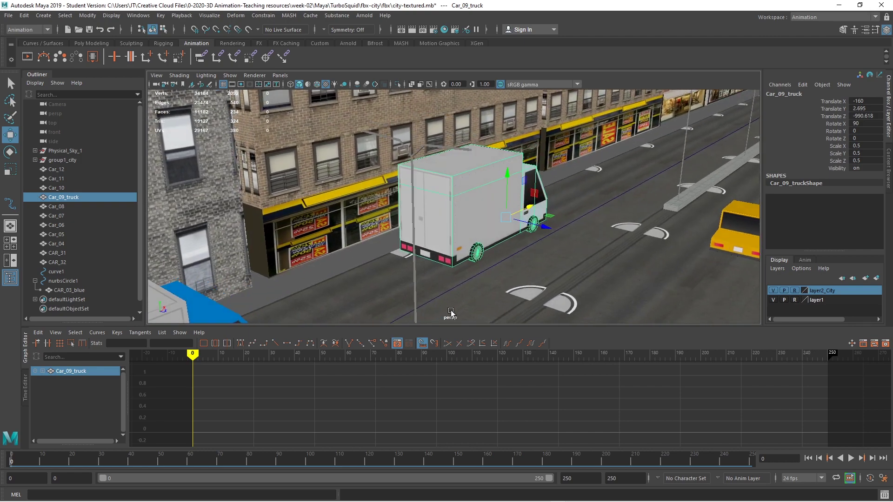
{"action": "left_click_drag", "start_coordinate": [635, 186], "coordinate": [666, 185]}
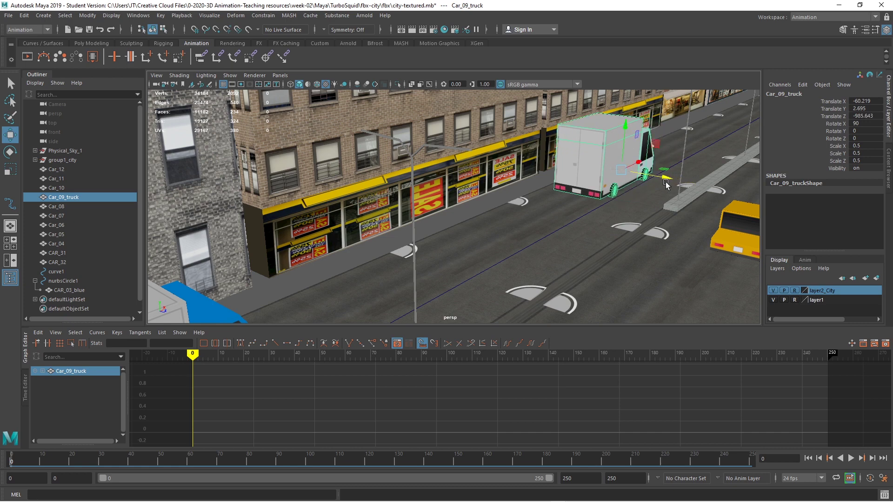
Step: Set Car_09_truck's Rotate Y to 180 and make the truck a child of nurbsCircle1 with the Parent command
{"action": "double_click", "coordinate": [863, 130]}
{"action": "type", "text": "180"}
{"action": "key", "text": "Return"}
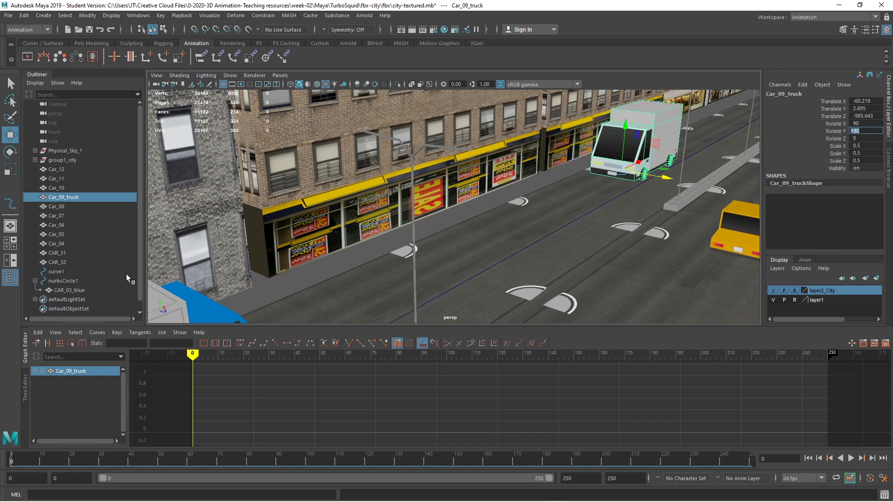
{"action": "left_click", "coordinate": [72, 281], "text": "ctrl"}
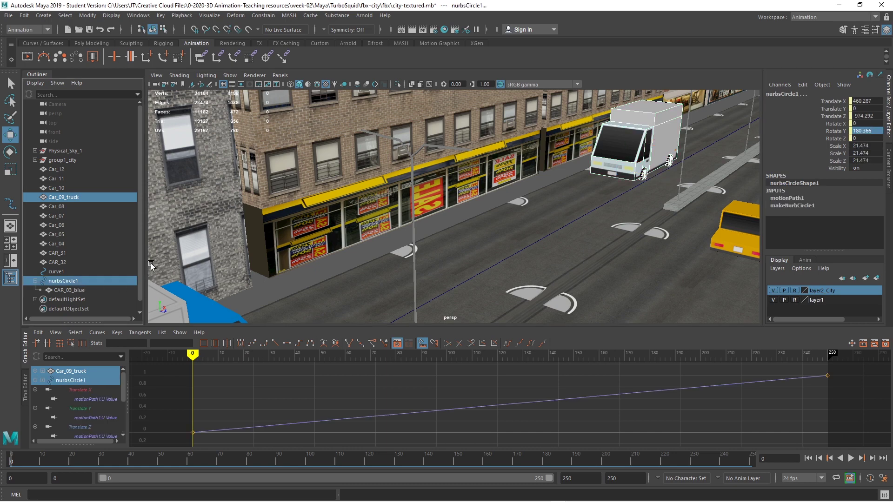
{"action": "left_click", "coordinate": [24, 15]}
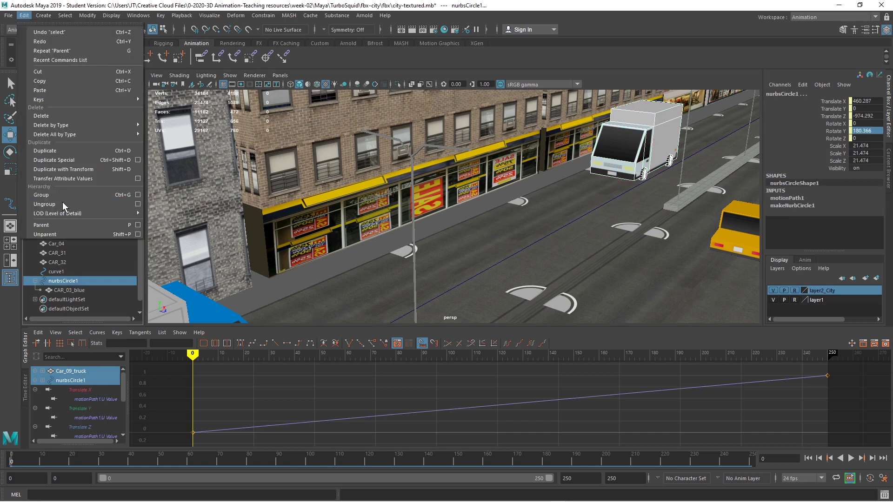
{"action": "left_click", "coordinate": [66, 224]}
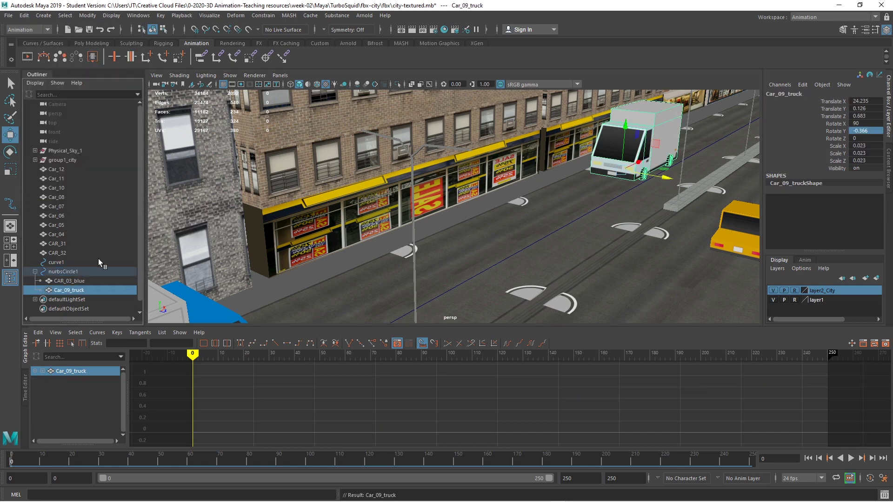
Step: Play the animation to check the truck's travel along the road with the blue car, and return to frame 0
{"action": "left_click", "coordinate": [850, 458]}
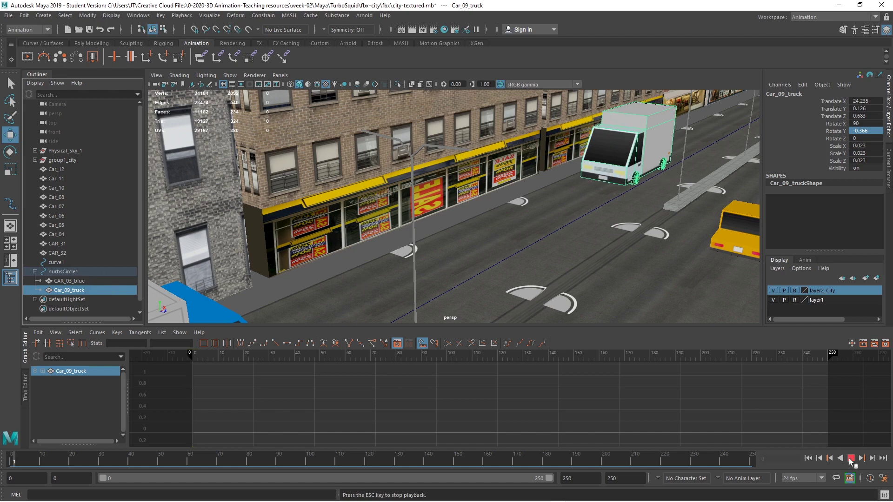
{"action": "scroll", "coordinate": [655, 305], "scroll_direction": "down", "scroll_amount": 5}
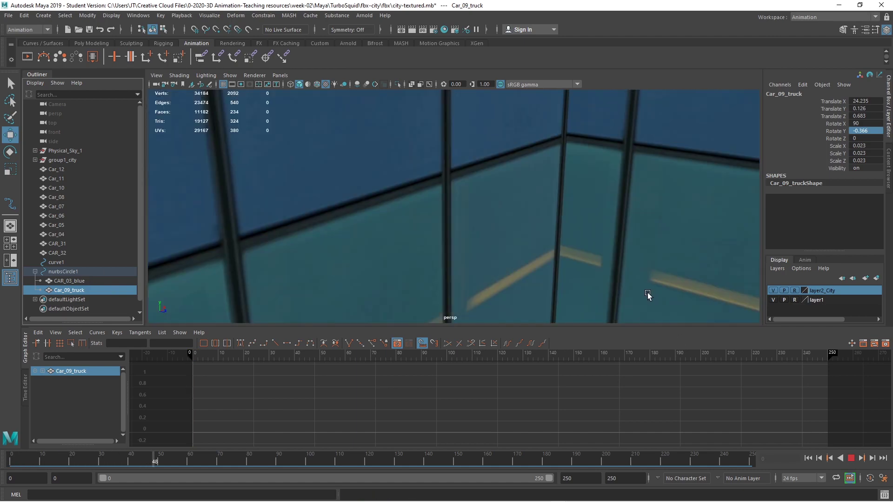
{"action": "scroll", "coordinate": [648, 295], "scroll_direction": "up", "scroll_amount": 3}
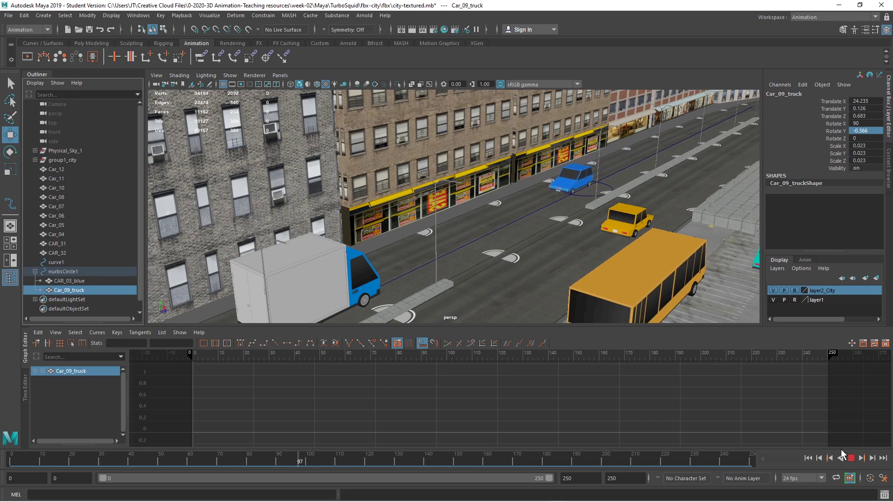
{"action": "left_click", "coordinate": [850, 458]}
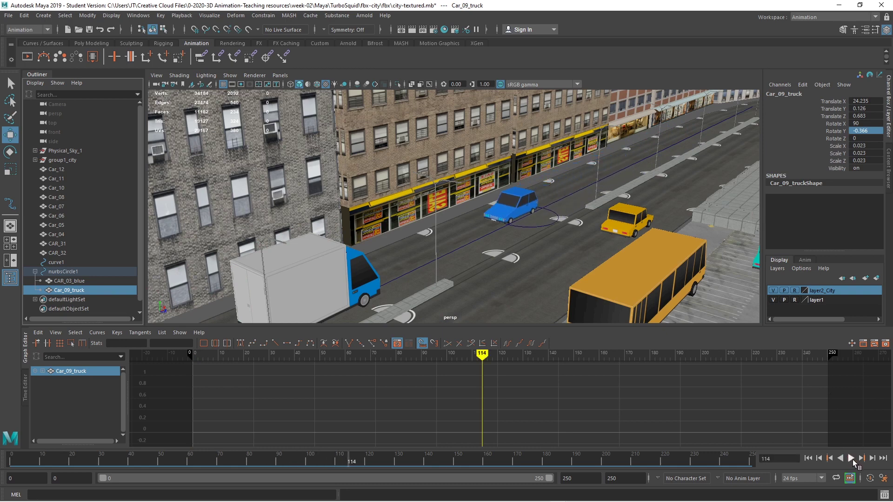
{"action": "left_click", "coordinate": [807, 459]}
Step: Move the yellow Car_04 across the road to about X 28, Z -958, and set its Rotate Y to 90
{"action": "left_click", "coordinate": [622, 219]}
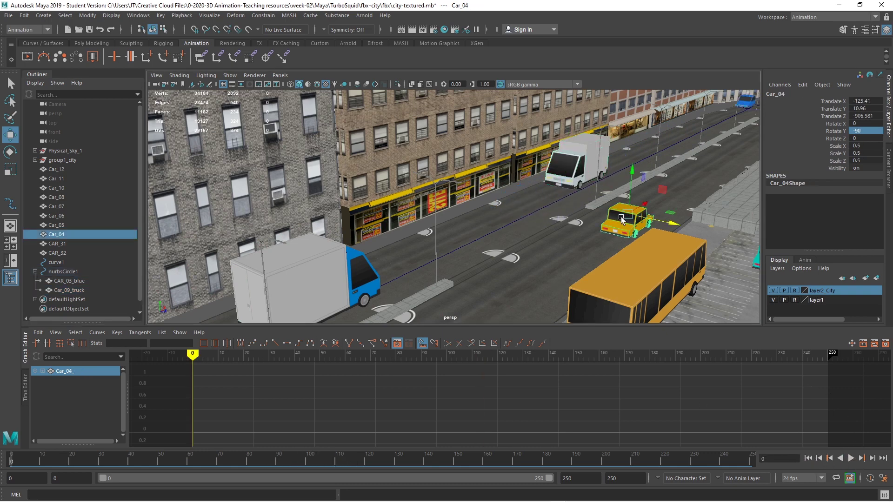
{"action": "left_click_drag", "start_coordinate": [673, 223], "coordinate": [590, 224]}
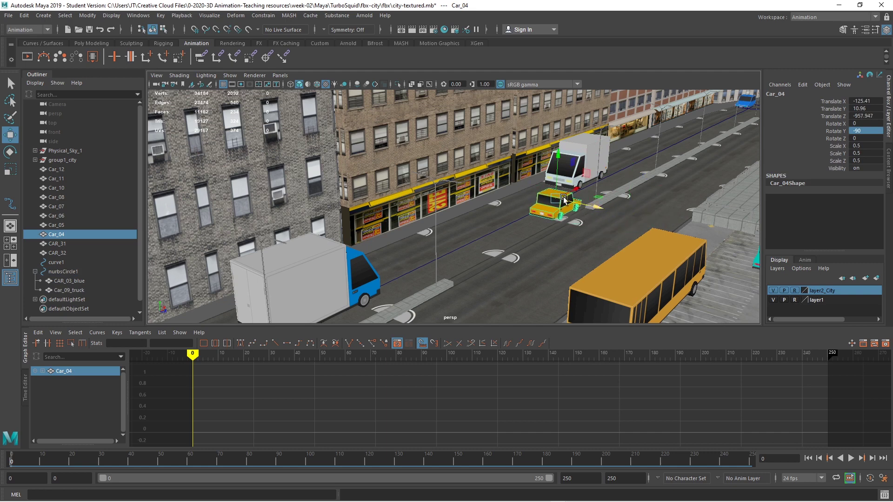
{"action": "left_click_drag", "start_coordinate": [578, 191], "coordinate": [662, 162]}
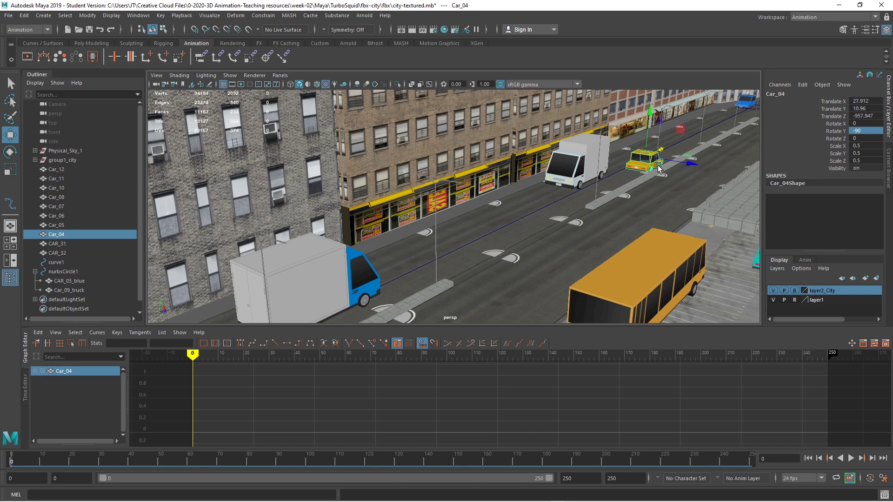
{"action": "double_click", "coordinate": [866, 130]}
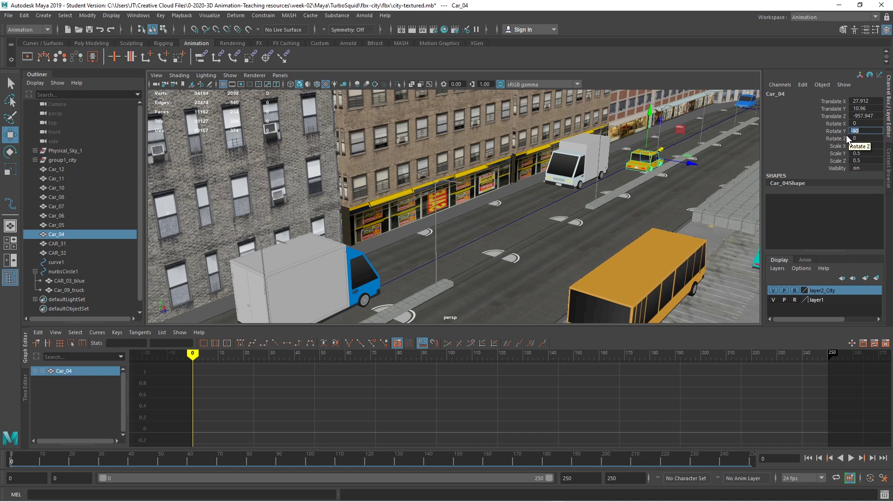
{"action": "key", "text": "Return"}
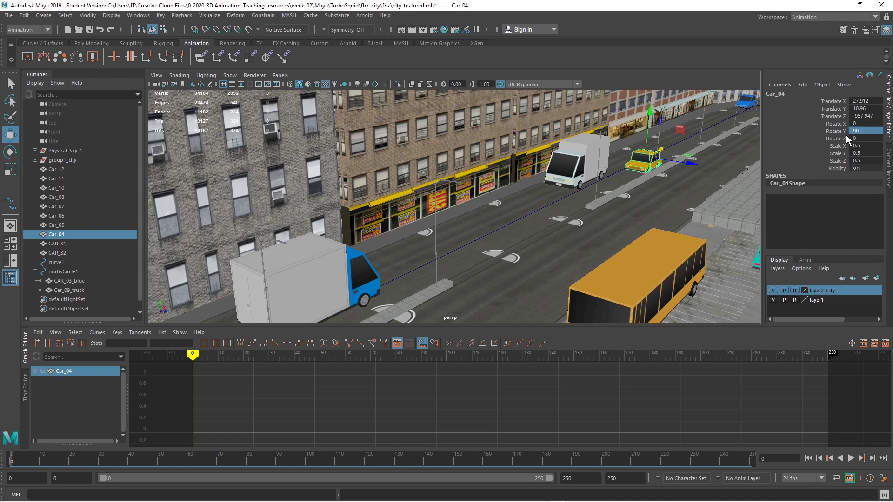
Step: Parent Car_04 to nurbsCircle1 and play the animation briefly to check that it travels with the circle
{"action": "left_click", "coordinate": [80, 272], "text": "ctrl"}
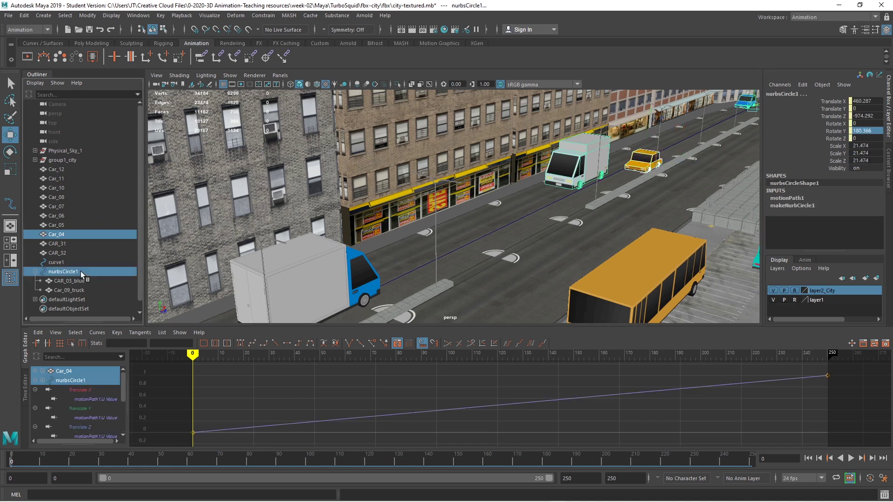
{"action": "left_click", "coordinate": [25, 15]}
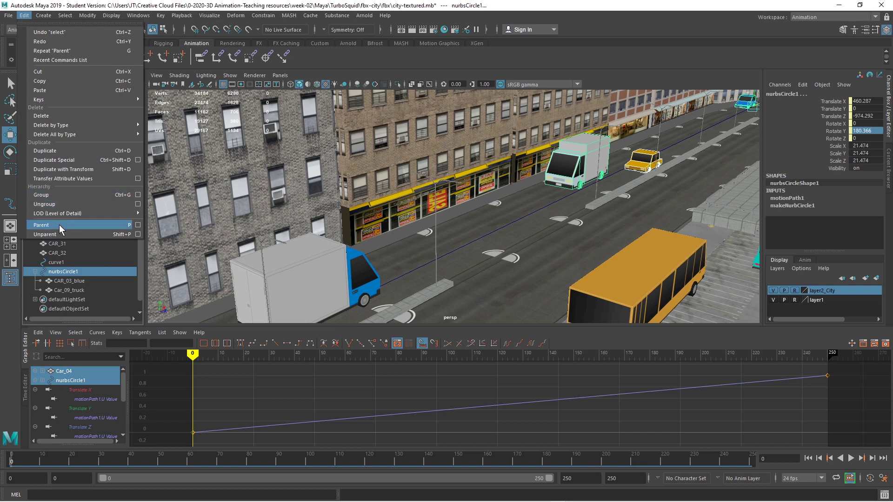
{"action": "left_click", "coordinate": [60, 224]}
{"action": "left_click", "coordinate": [851, 458]}
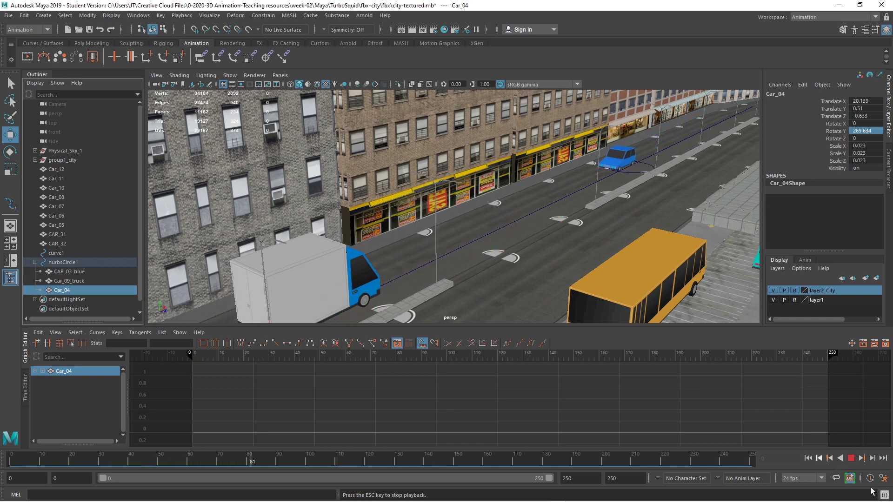
{"action": "left_click", "coordinate": [851, 459]}
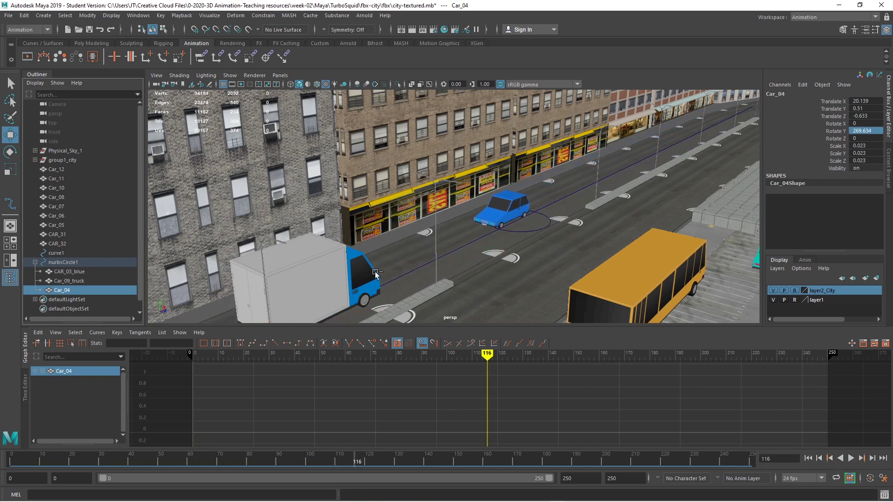
Step: Move the Car_07 truck along the street to about X 4 and set its Rotate Y to 180
{"action": "left_click", "coordinate": [328, 272]}
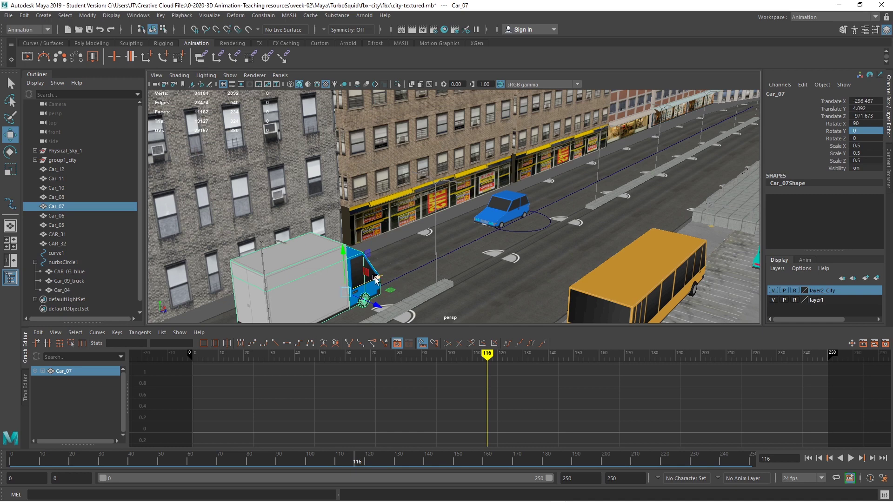
{"action": "left_click_drag", "start_coordinate": [390, 283], "coordinate": [663, 214]}
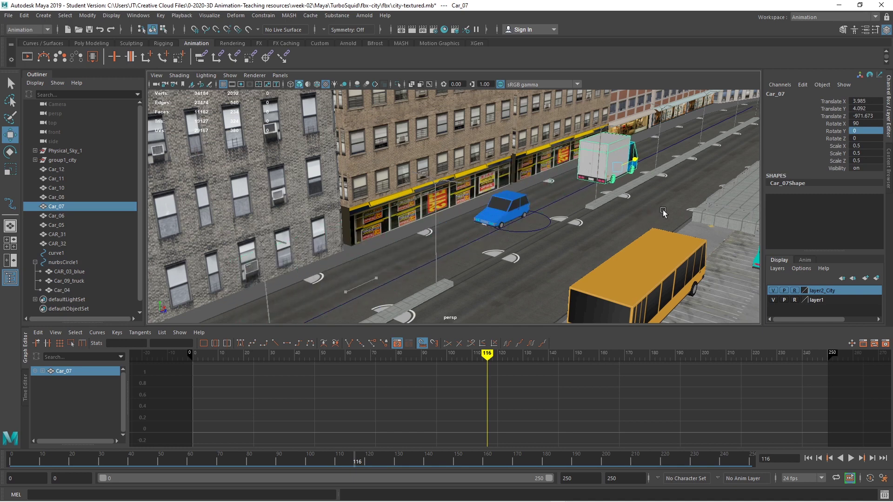
{"action": "double_click", "coordinate": [859, 132]}
{"action": "key", "text": "Return"}
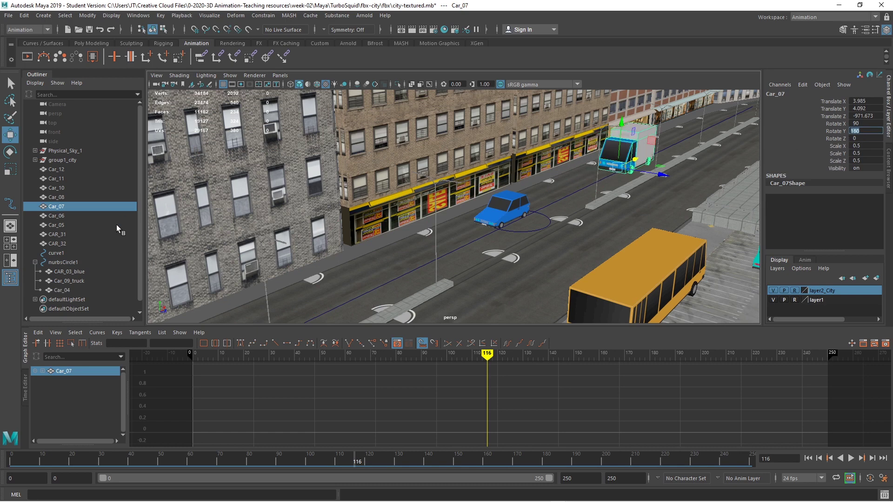
Step: Add nurbsCircle1 to the selection and make Car_07 a child of the circle
{"action": "left_click", "coordinate": [71, 263], "text": "ctrl"}
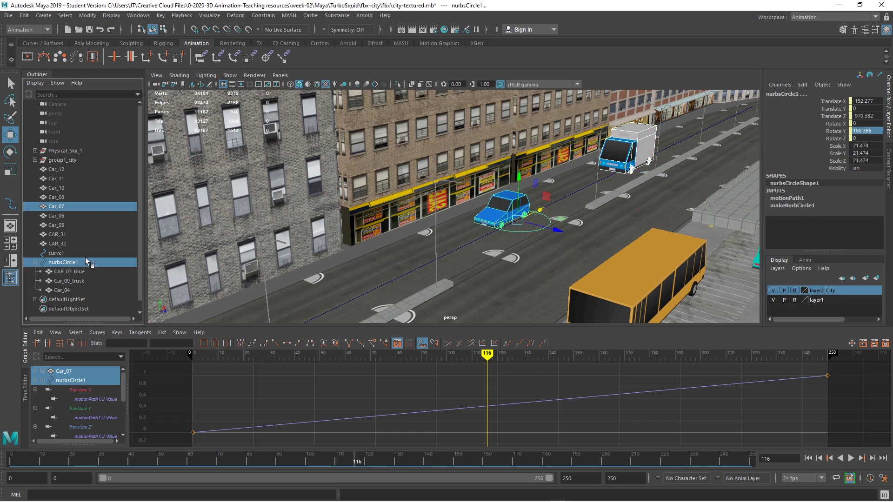
{"action": "key", "text": "p"}
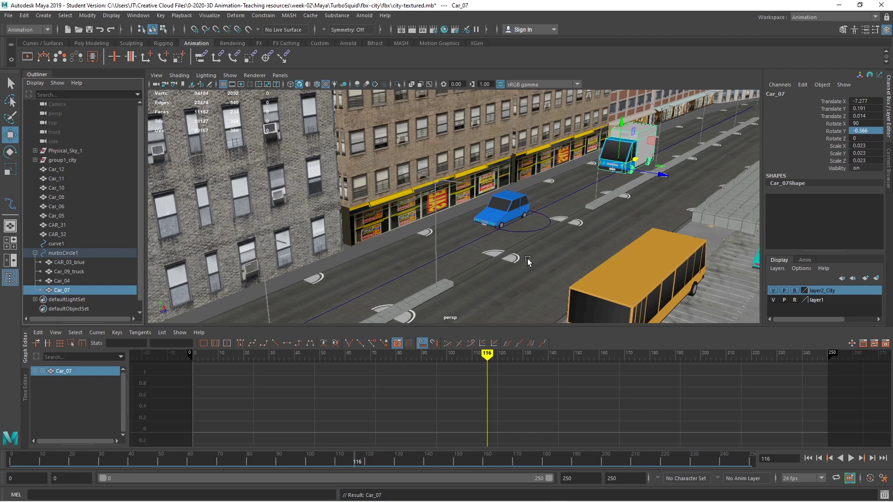
Step: Draw a two-point EP curve along the opposite lane of the road, parallel to curve1, on the car-park side
{"action": "mouse_move", "coordinate": [528, 264]}
{"action": "left_mouse_down", "text": "alt"}
{"action": "mouse_move", "coordinate": [526, 251]}
{"action": "mouse_move", "coordinate": [517, 256]}
{"action": "left_mouse_up", "text": "alt"}
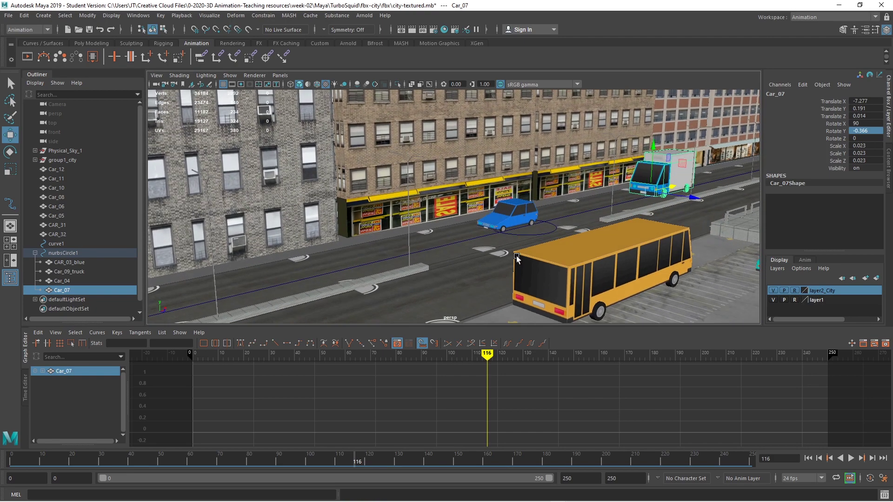
{"action": "key", "text": "f"}
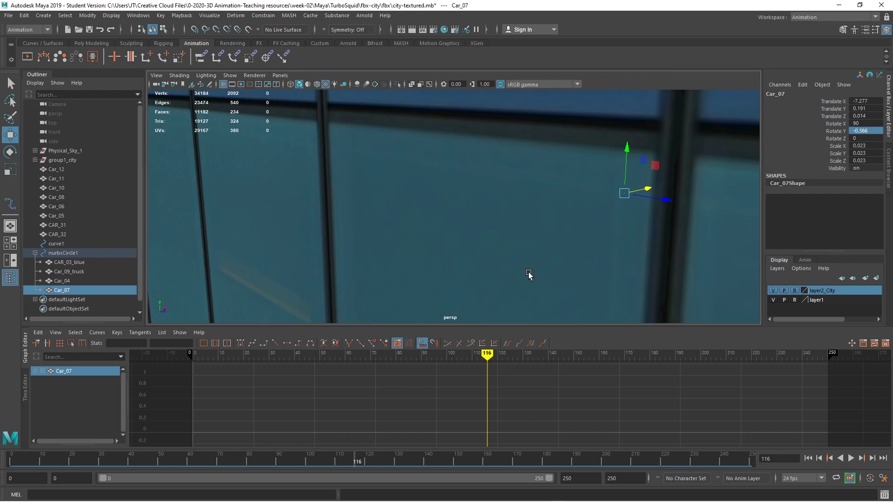
{"action": "left_click_drag", "start_coordinate": [536, 241], "coordinate": [534, 281], "text": "alt"}
{"action": "scroll", "coordinate": [533, 283], "scroll_direction": "down", "scroll_amount": 3}
{"action": "scroll", "coordinate": [532, 274], "scroll_direction": "down", "scroll_amount": 5}
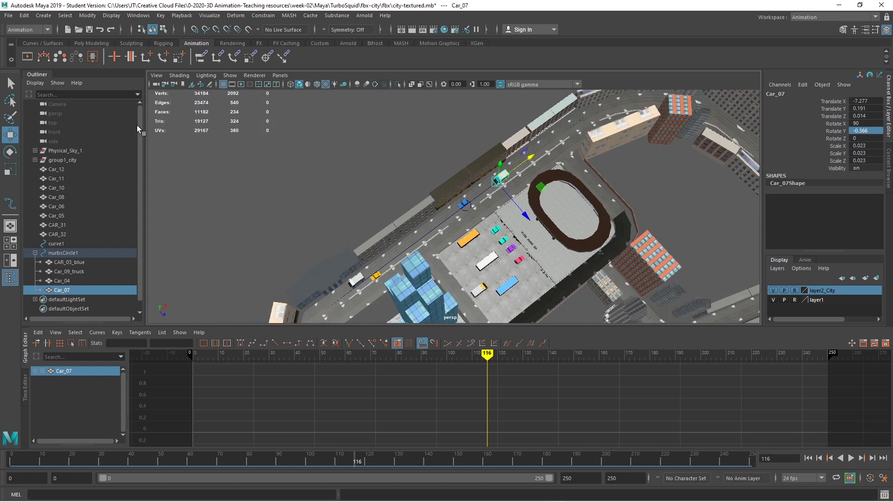
{"action": "left_click", "coordinate": [49, 44]}
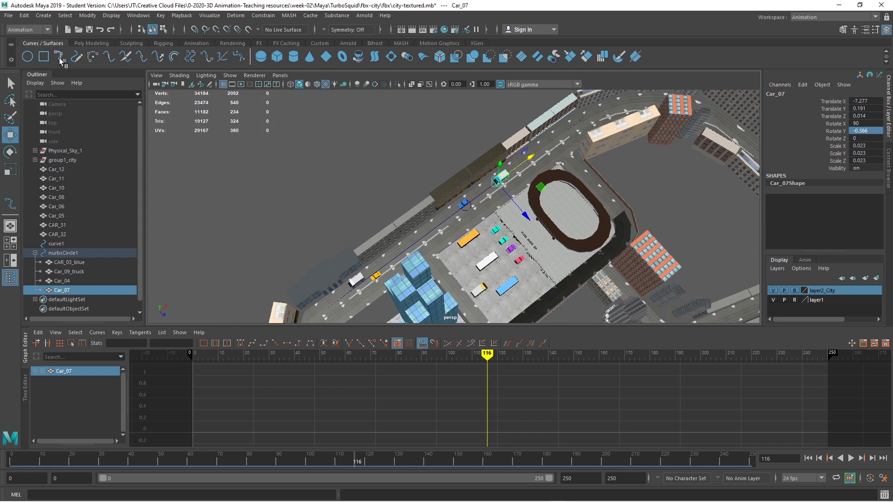
{"action": "key", "text": "y"}
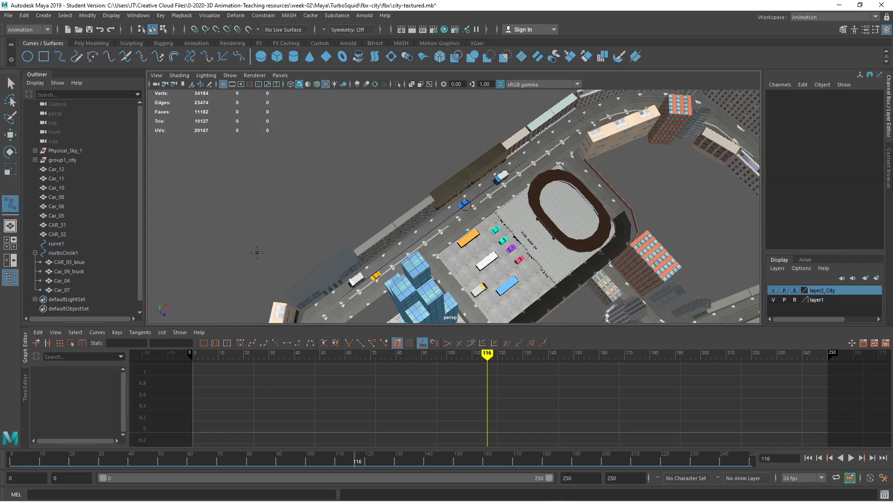
{"action": "left_click", "coordinate": [332, 321]}
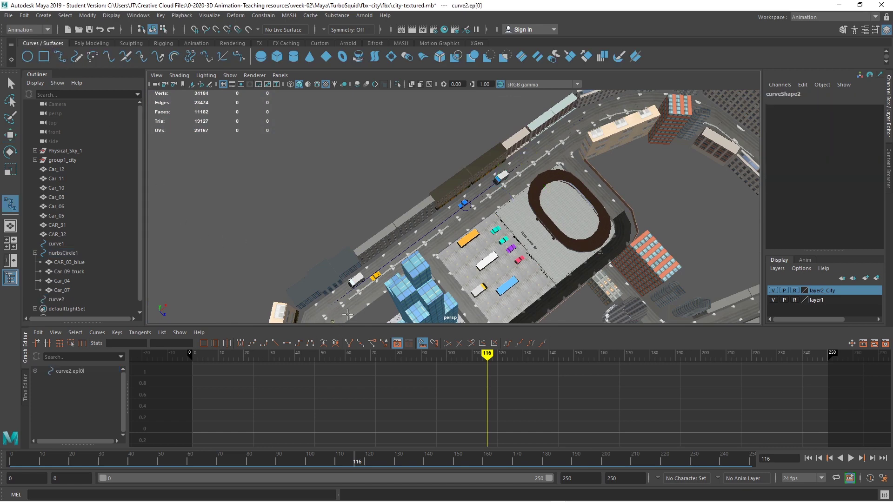
{"action": "left_click", "coordinate": [604, 123]}
Step: Create a NURBS circle as the second vehicle control and scale it uniformly to about 27
{"action": "left_click", "coordinate": [28, 57]}
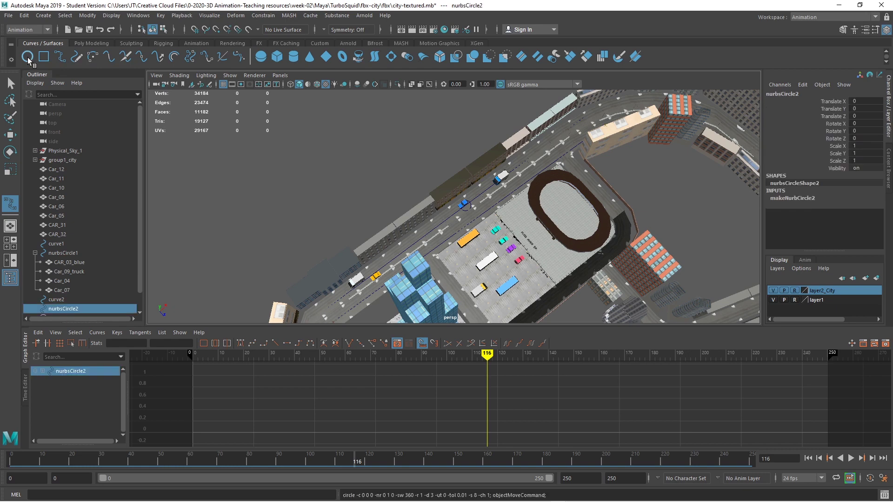
{"action": "left_click", "coordinate": [9, 170]}
{"action": "left_click", "coordinate": [55, 299]}
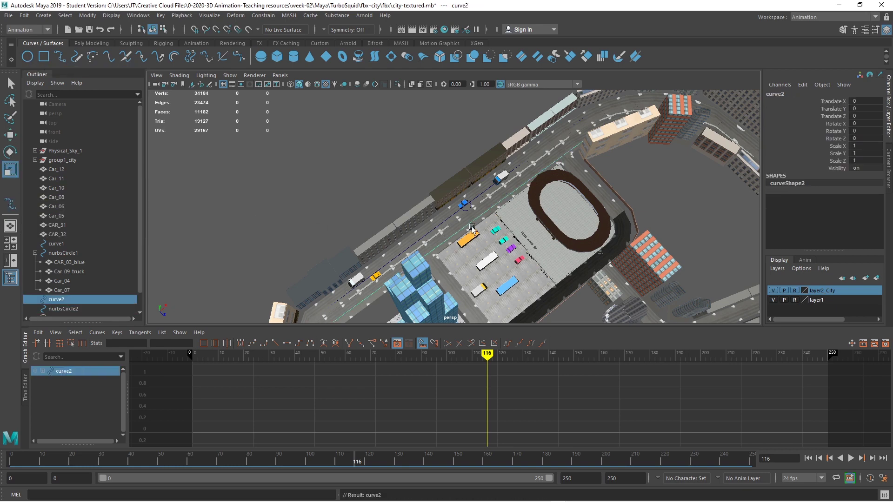
{"action": "scroll", "coordinate": [517, 268], "scroll_direction": "down", "scroll_amount": 2}
{"action": "scroll", "coordinate": [517, 268], "scroll_direction": "down", "scroll_amount": 2}
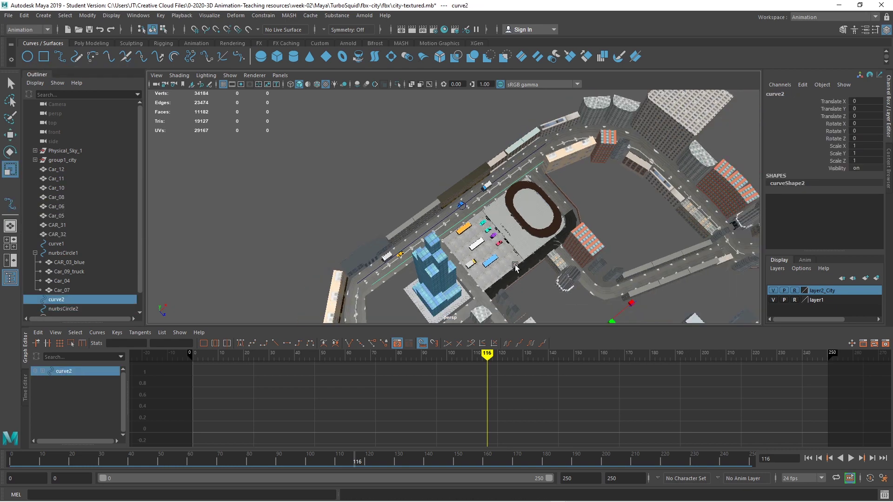
{"action": "scroll", "coordinate": [515, 268], "scroll_direction": "down", "scroll_amount": 2}
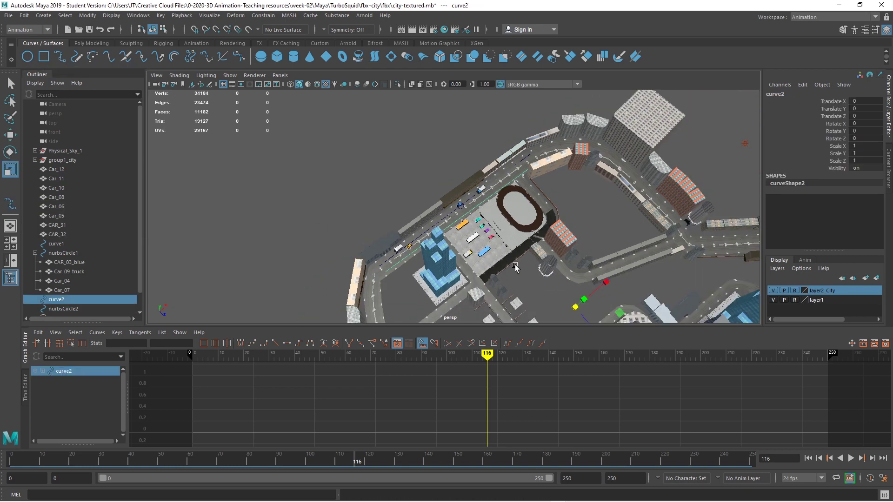
{"action": "left_click", "coordinate": [83, 309]}
{"action": "left_click_drag", "start_coordinate": [576, 308], "coordinate": [582, 315]}
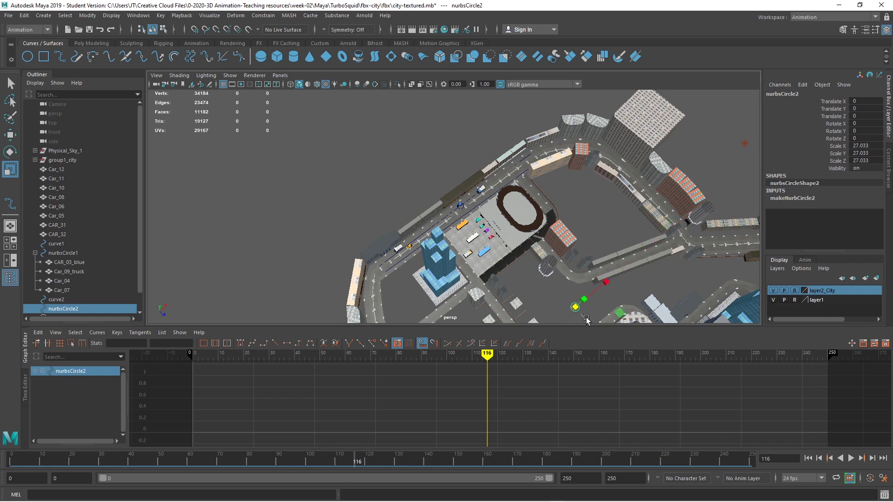
Step: Move nurbsCircle2 to about Z -883 near the road and attach it to curve2 as a motion path
{"action": "left_click", "coordinate": [10, 135]}
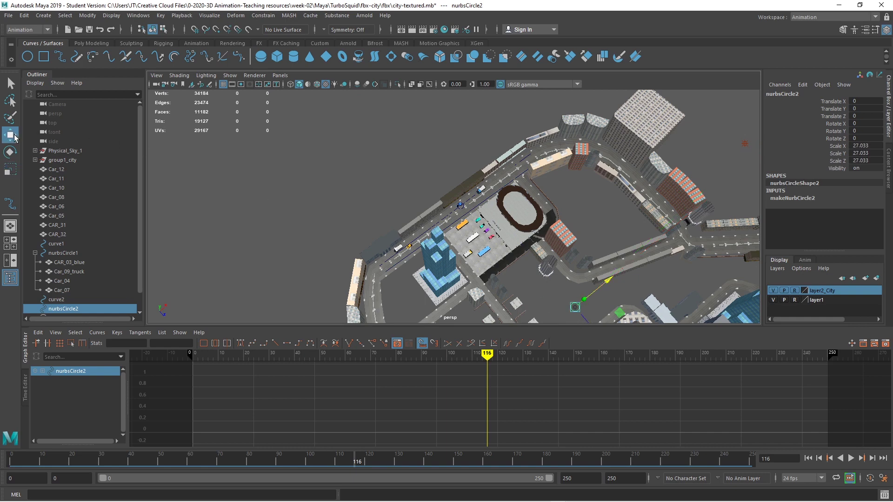
{"action": "left_click_drag", "start_coordinate": [587, 320], "coordinate": [465, 241]}
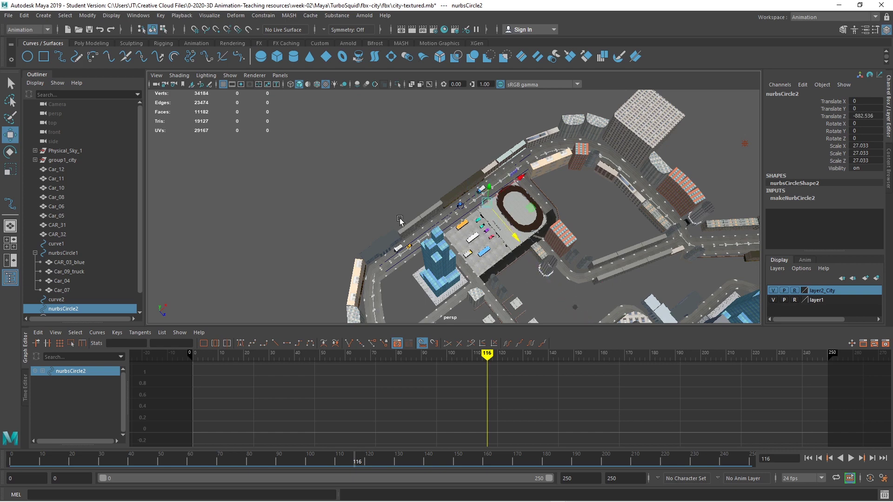
{"action": "left_click", "coordinate": [75, 297], "text": "ctrl"}
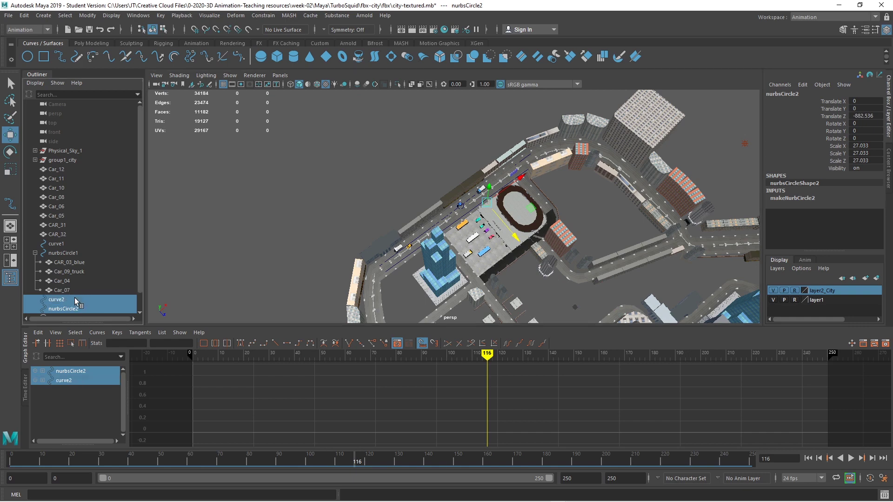
{"action": "left_click", "coordinate": [262, 15]}
{"action": "mouse_move", "coordinate": [279, 98]}
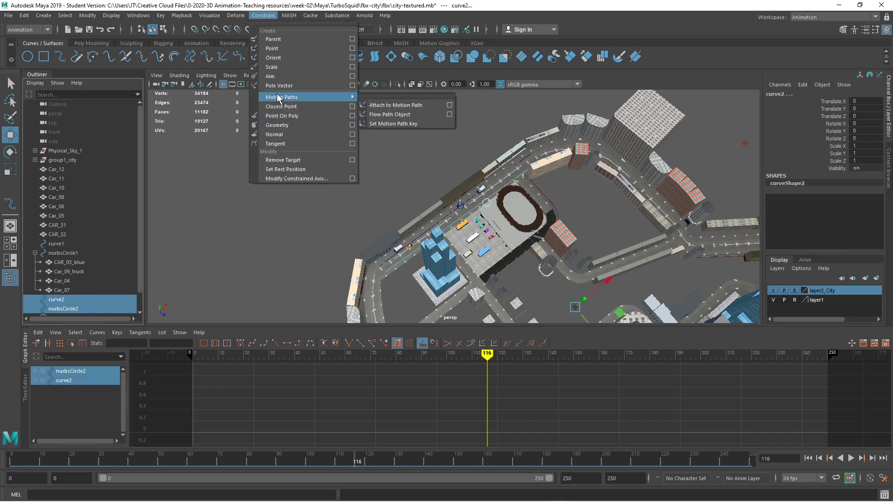
{"action": "left_click", "coordinate": [376, 105]}
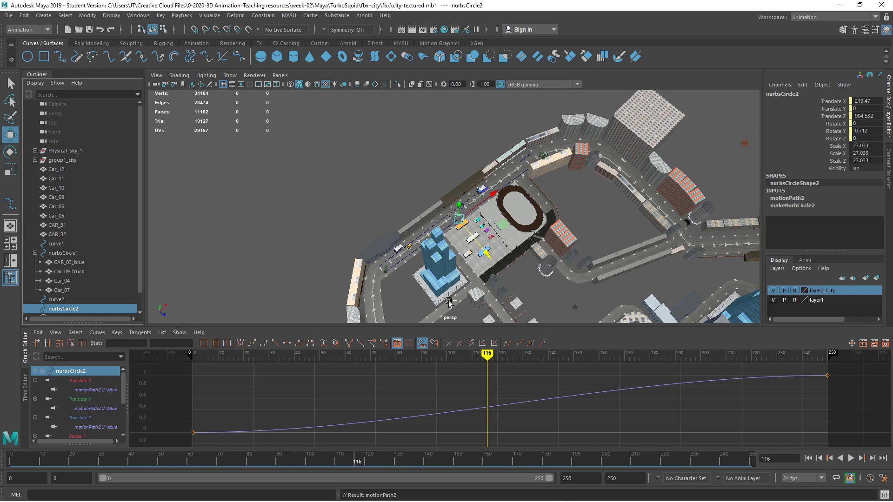
Step: Play the animation from frame 0 to check nurbsCircle2's travel along curve2, stop at frame 121, and inspect the circle up close
{"action": "left_click", "coordinate": [810, 458]}
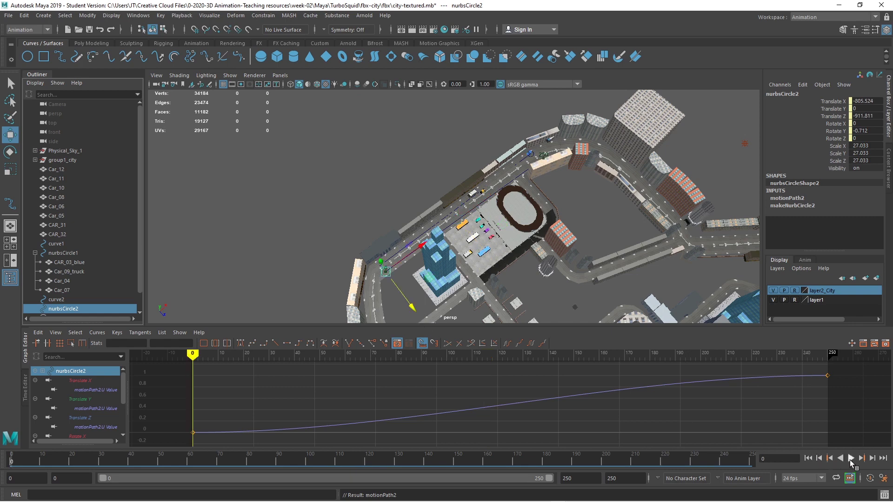
{"action": "left_click", "coordinate": [851, 458]}
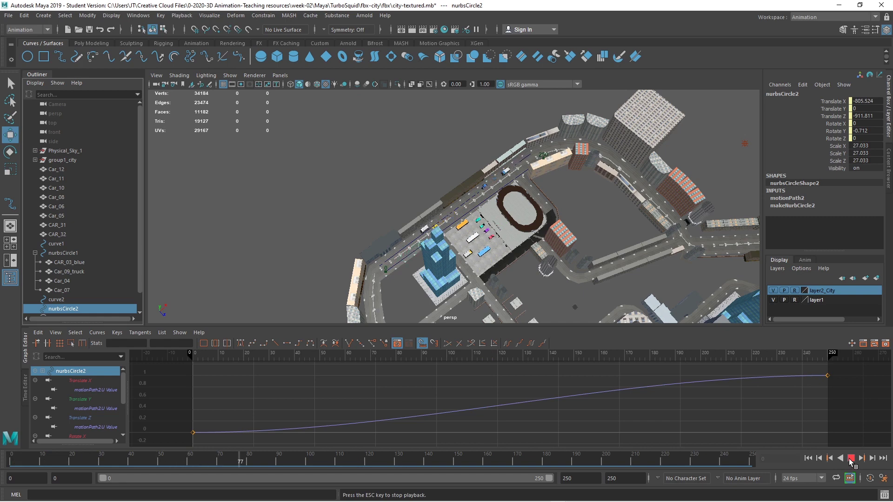
{"action": "left_click", "coordinate": [851, 459]}
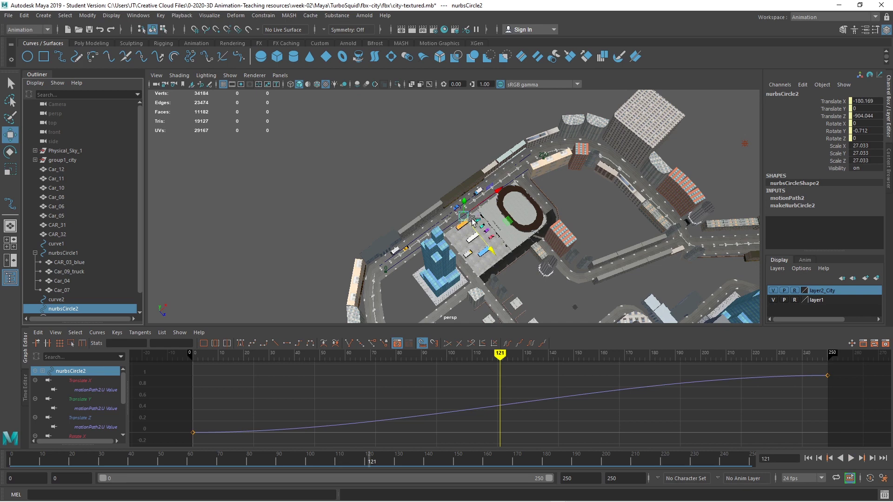
{"action": "key", "text": "f"}
{"action": "scroll", "coordinate": [525, 288], "scroll_direction": "up", "scroll_amount": 3}
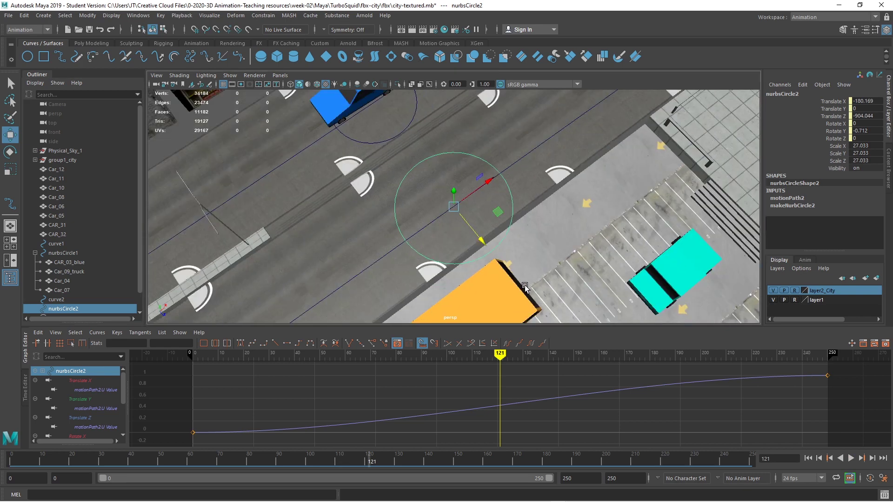
{"action": "scroll", "coordinate": [524, 288], "scroll_direction": "down", "scroll_amount": 1}
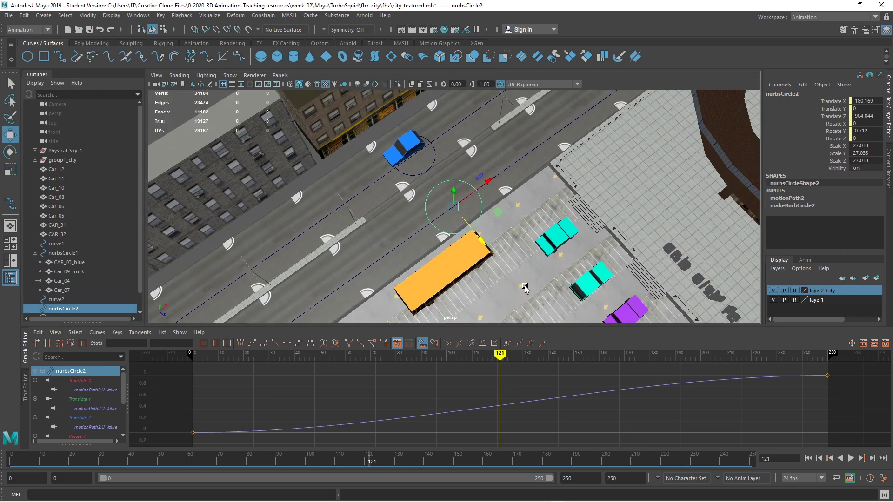
Step: Move the orange bus (Car_11) from the parking lot edge onto the road, beside the nurbsCircle2 control circle
{"action": "left_click", "coordinate": [449, 274]}
{"action": "left_click_drag", "start_coordinate": [473, 309], "coordinate": [425, 288]}
{"action": "left_click_drag", "start_coordinate": [491, 231], "coordinate": [429, 207], "text": "alt"}
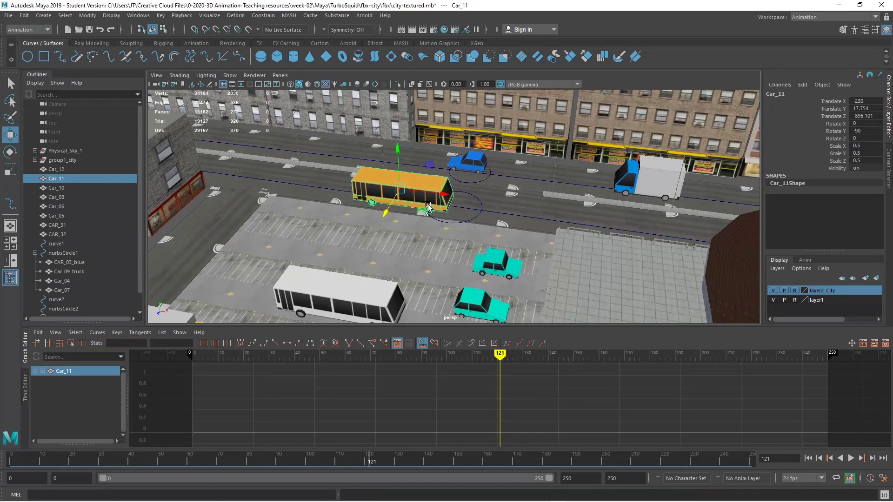
Step: Parent Car_11 to nurbsCircle2 and play the animation to check that the bus follows the path
{"action": "left_click", "coordinate": [479, 217], "text": "shift"}
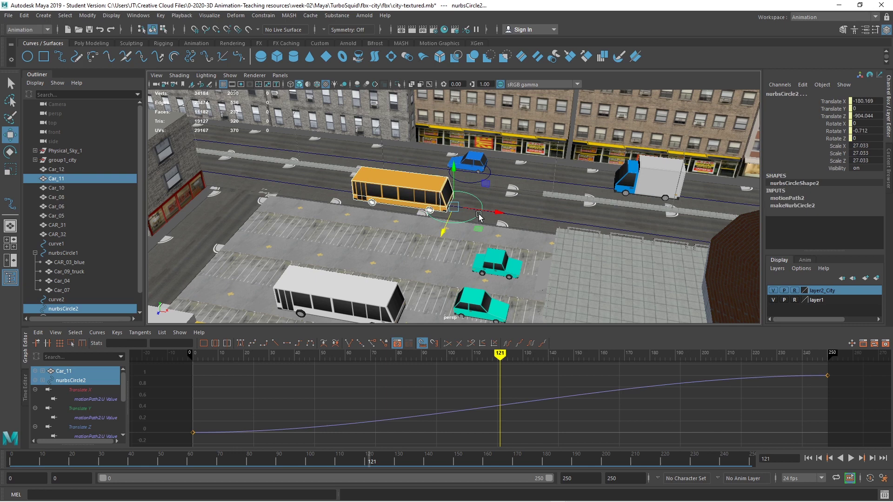
{"action": "left_click", "coordinate": [24, 16]}
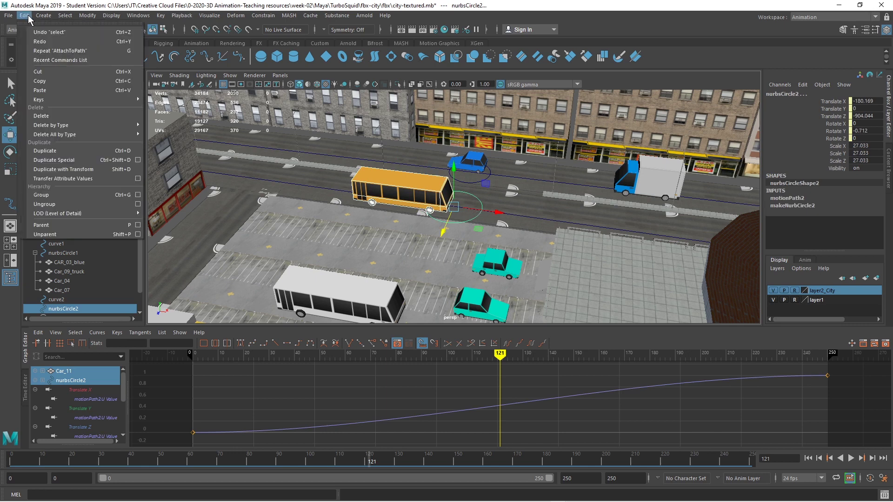
{"action": "left_click", "coordinate": [95, 228]}
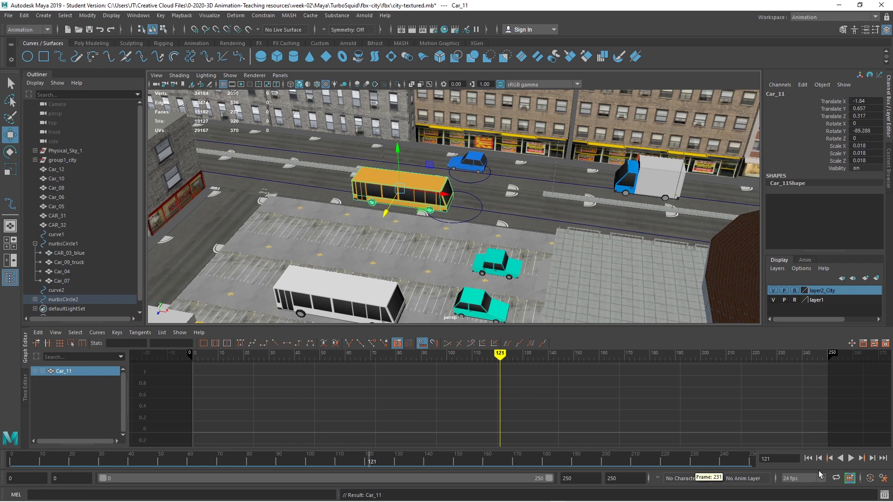
{"action": "left_click", "coordinate": [850, 458]}
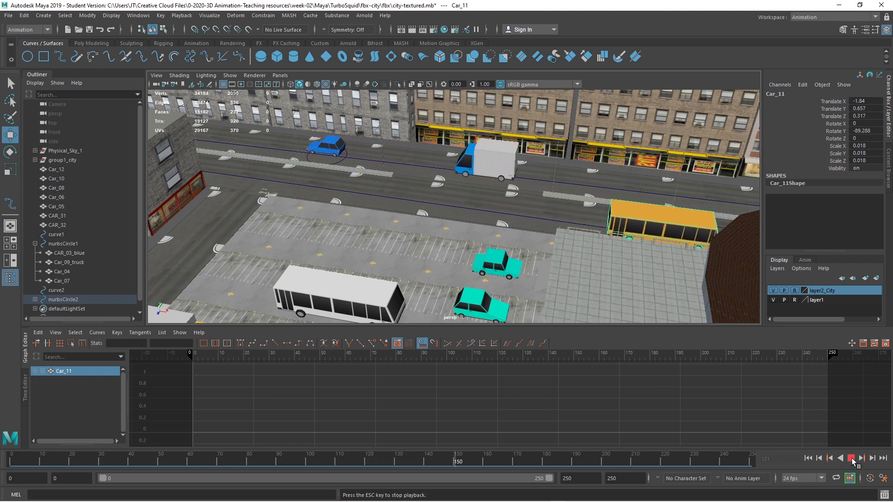
{"action": "left_click", "coordinate": [851, 458]}
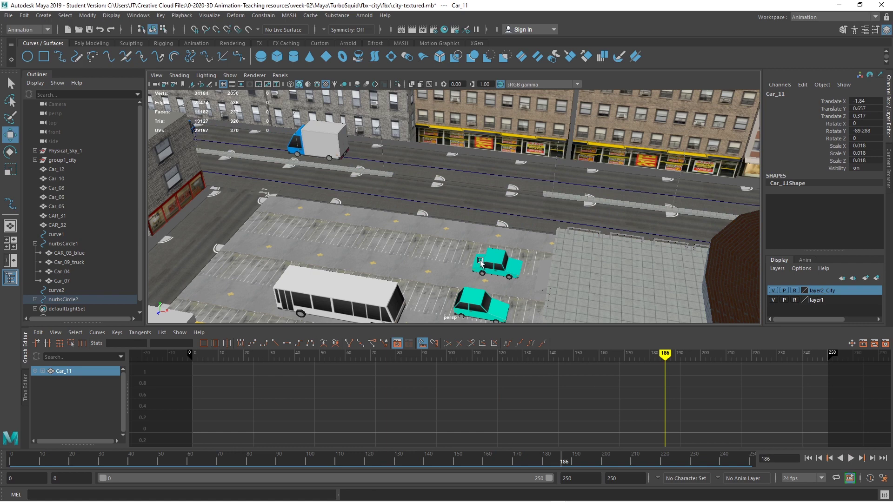
Step: At frame 0, move the parked turquoise car Car_05 onto the road, to about X -395.5 and Z -925.4
{"action": "left_click", "coordinate": [495, 266]}
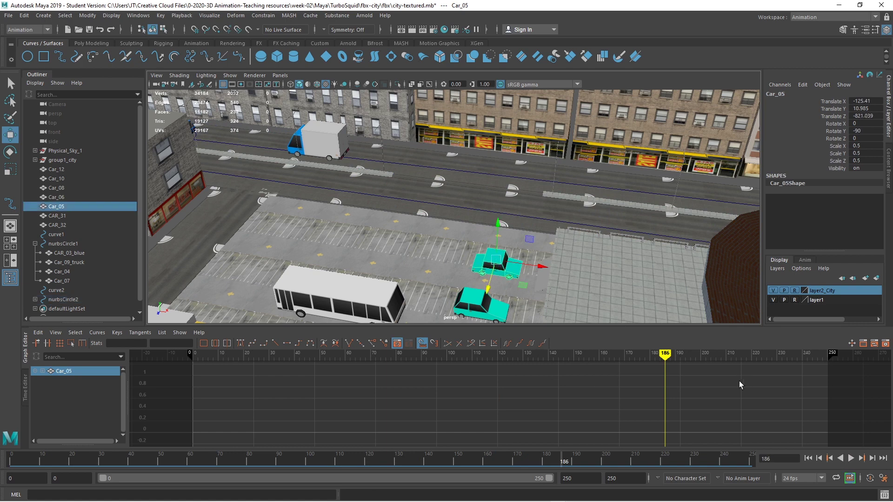
{"action": "left_click", "coordinate": [808, 458]}
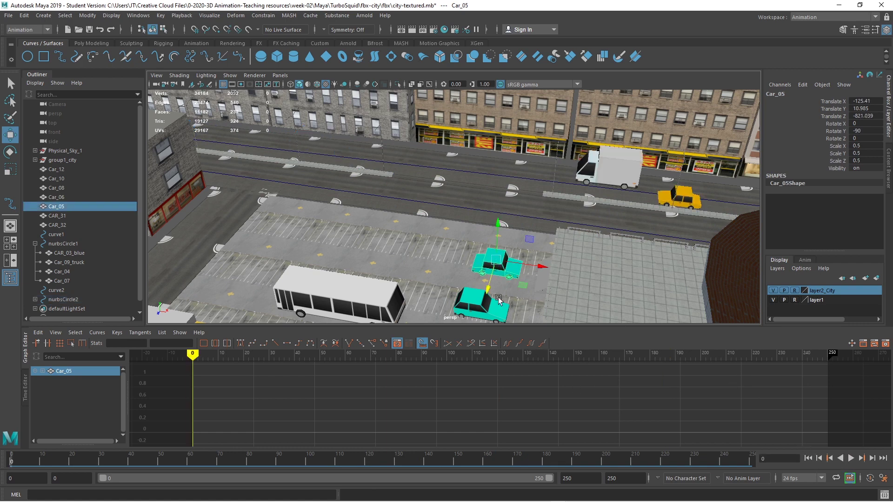
{"action": "middle_click_drag", "start_coordinate": [498, 299], "coordinate": [242, 235]}
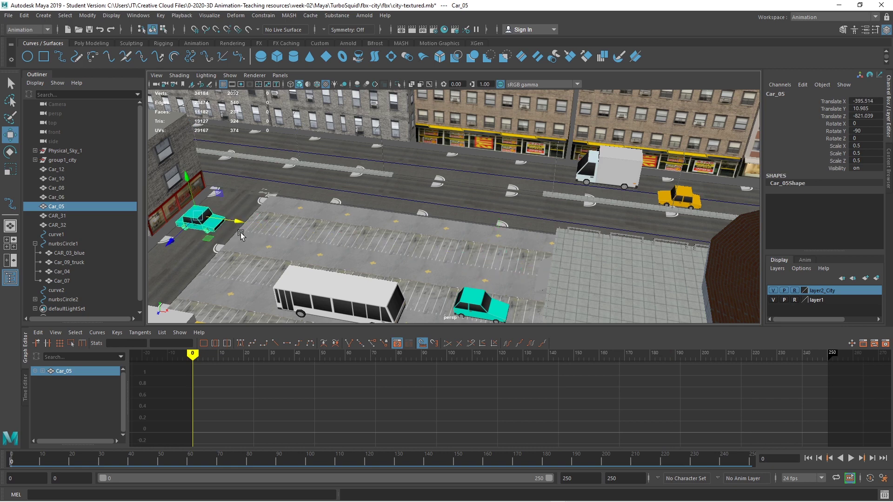
{"action": "left_click_drag", "start_coordinate": [170, 241], "coordinate": [235, 184]}
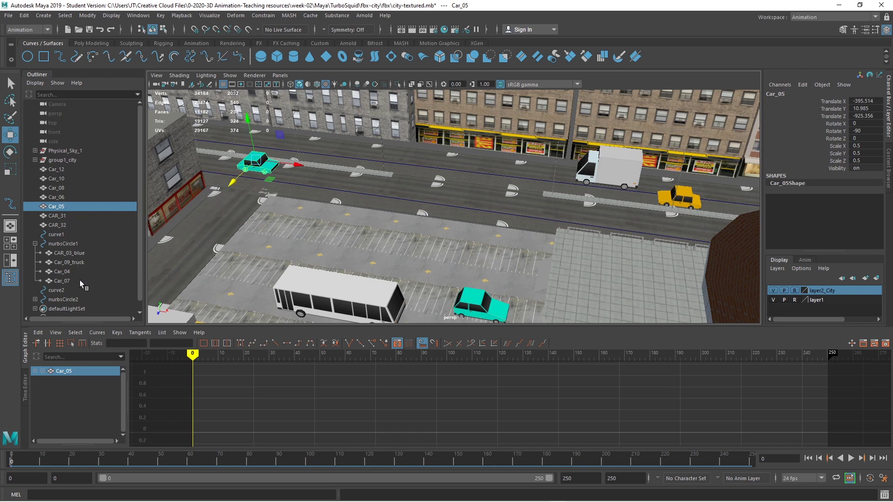
Step: Parent Car_05 to the nurbsCircle2 control circle
{"action": "left_click", "coordinate": [77, 301], "text": "ctrl"}
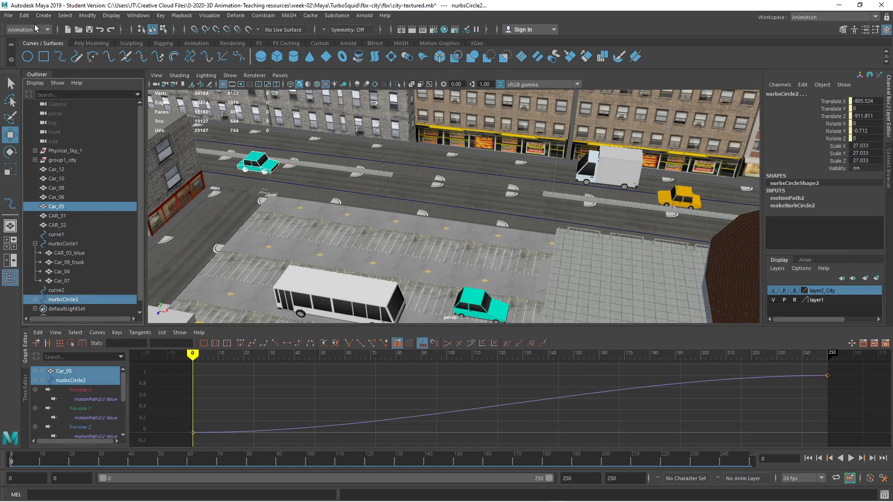
{"action": "left_click", "coordinate": [23, 16]}
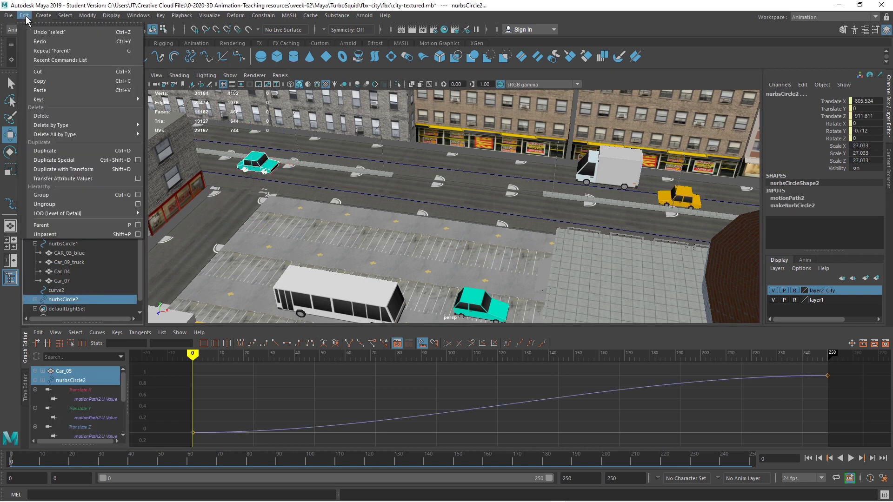
{"action": "left_click", "coordinate": [64, 226]}
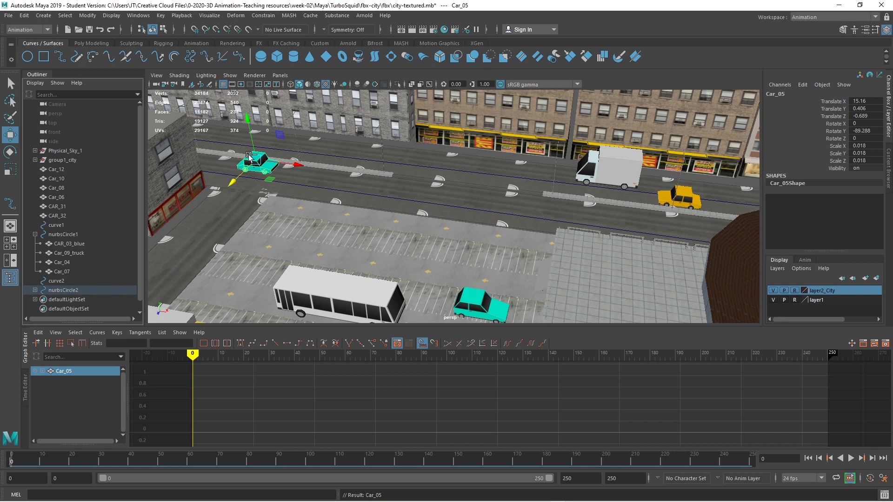
Step: Save the scene, accepting the Student Version file notice
{"action": "left_click", "coordinate": [8, 15]}
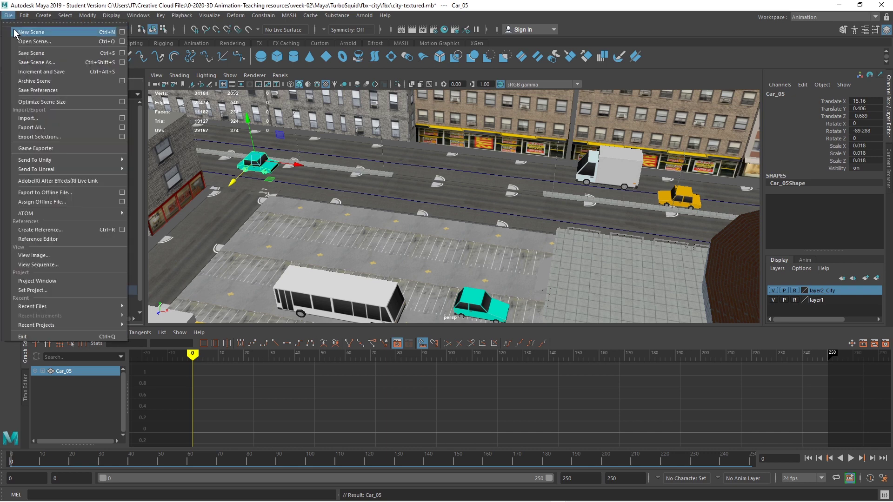
{"action": "left_click", "coordinate": [43, 54]}
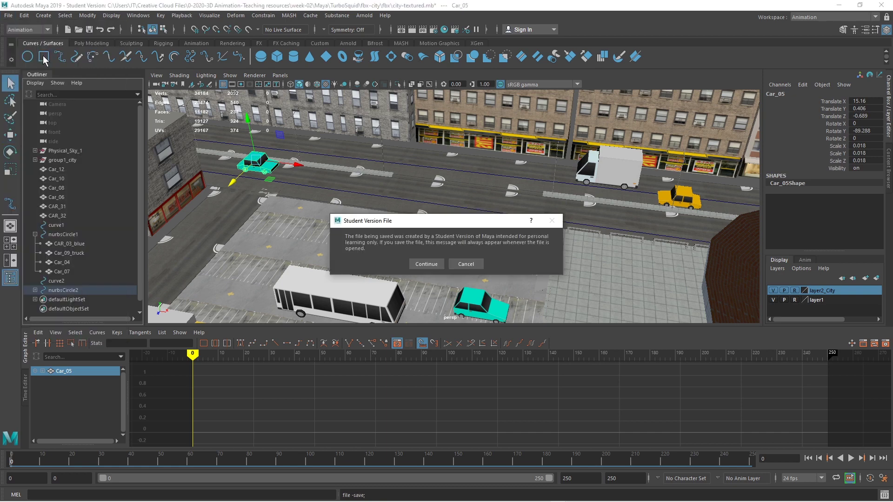
{"action": "left_click", "coordinate": [424, 264]}
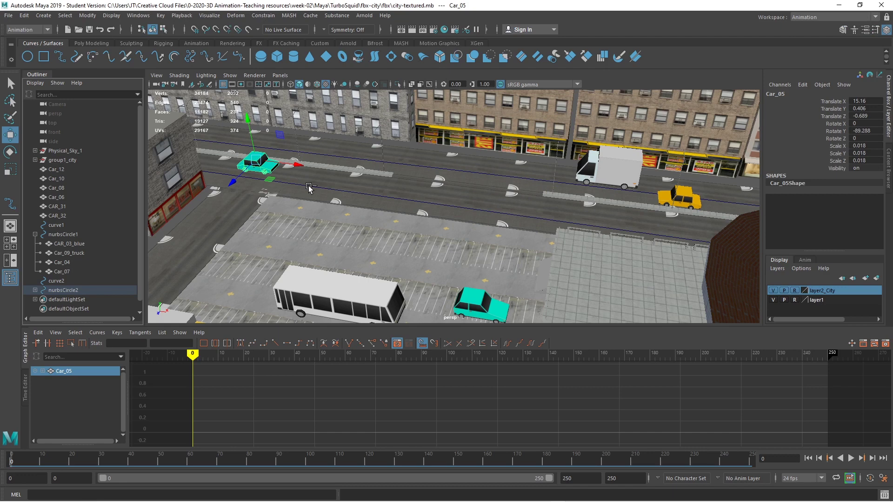
Step: Create a basic camera and move it into the parking lot area, to about X -318, Y 23.7, Z -776
{"action": "left_click", "coordinate": [43, 15]}
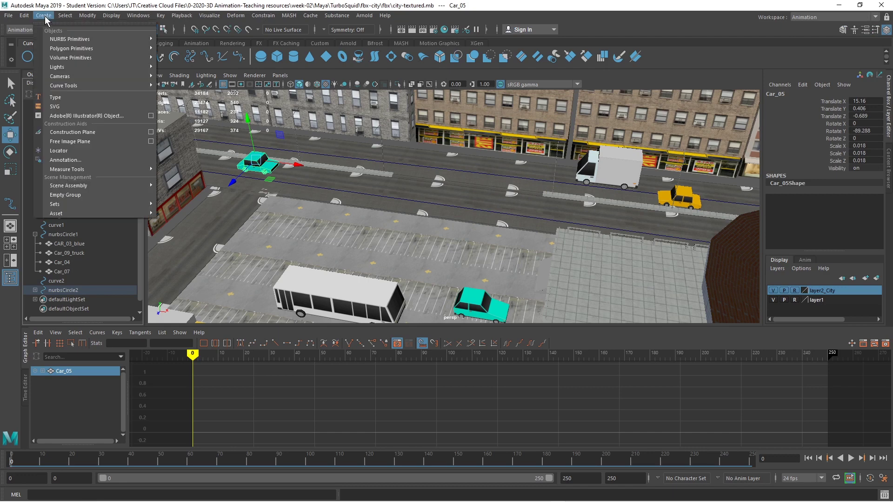
{"action": "mouse_move", "coordinate": [73, 76]}
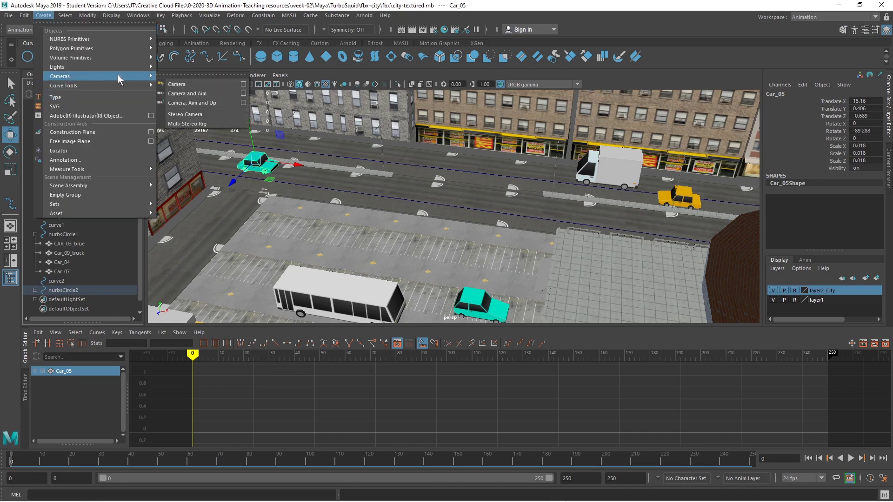
{"action": "left_click", "coordinate": [189, 84]}
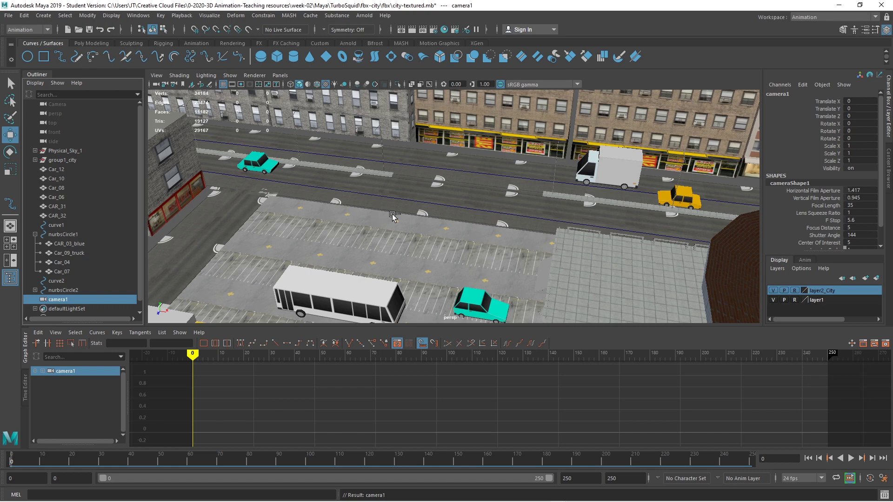
{"action": "key", "text": "f"}
{"action": "scroll", "coordinate": [414, 216], "scroll_direction": "down", "scroll_amount": 6}
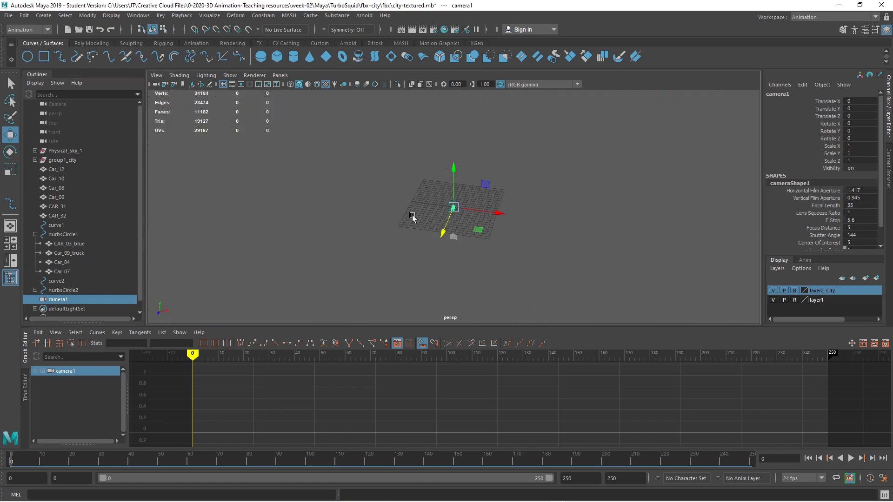
{"action": "scroll", "coordinate": [412, 215], "scroll_direction": "down", "scroll_amount": 6}
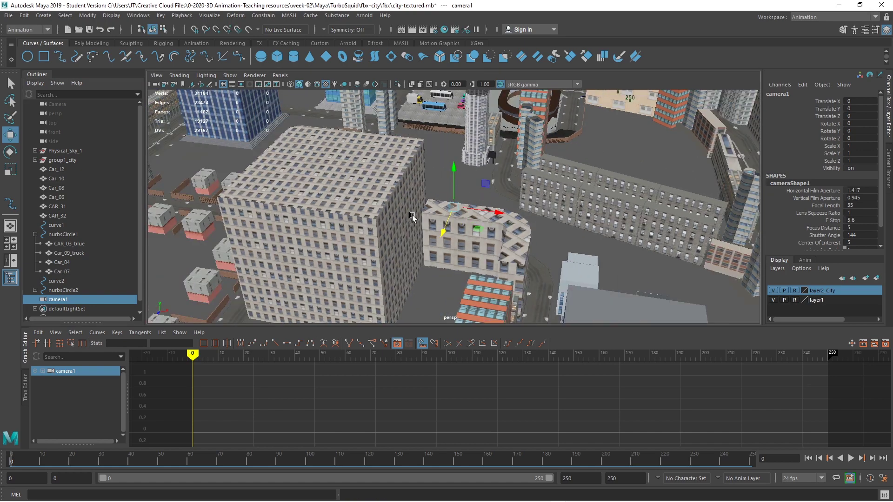
{"action": "scroll", "coordinate": [409, 216], "scroll_direction": "down", "scroll_amount": 3}
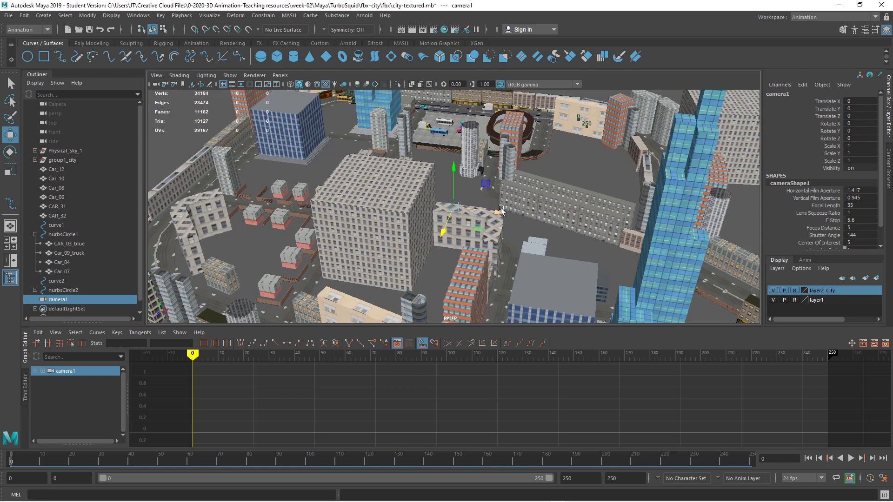
{"action": "left_click_drag", "start_coordinate": [452, 205], "coordinate": [474, 128]}
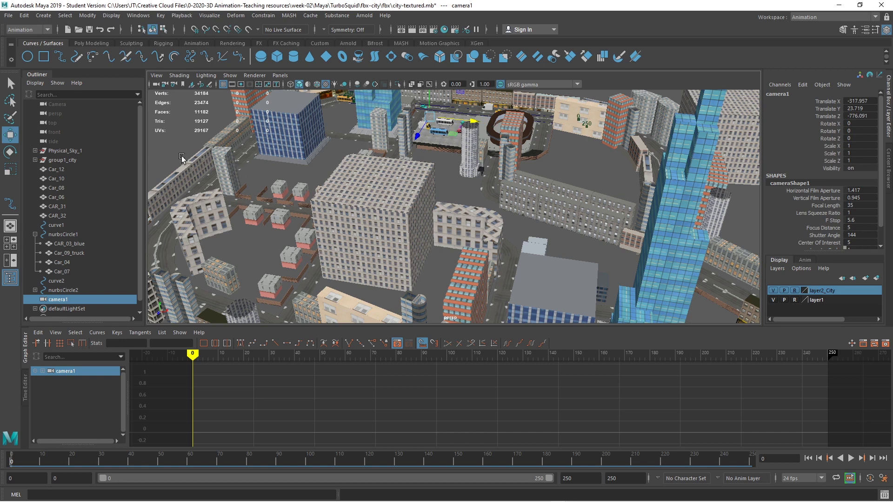
Step: Scale camera1 uniformly to about 7.58 so that its icon is easy to see in the city
{"action": "left_click", "coordinate": [9, 170]}
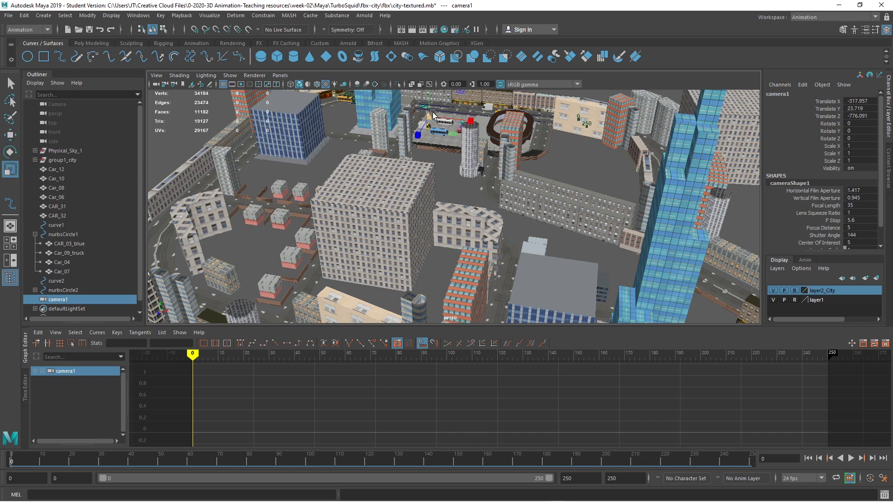
{"action": "left_click_drag", "start_coordinate": [430, 118], "coordinate": [440, 123]}
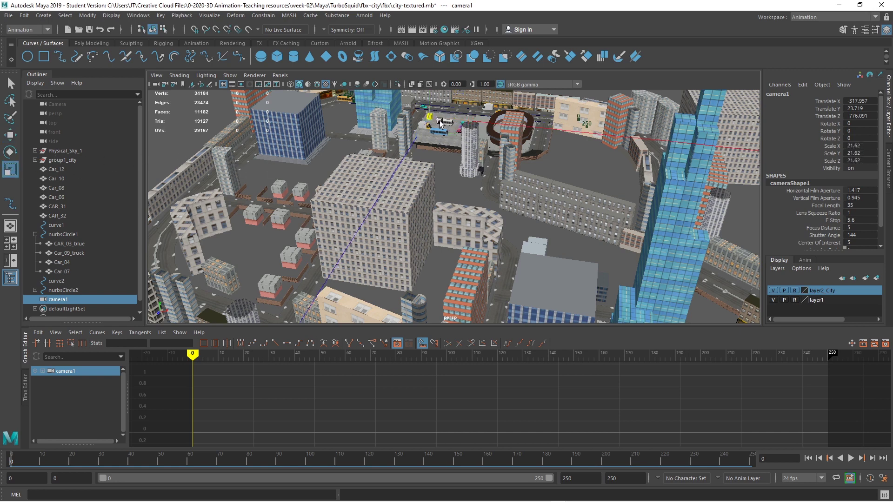
{"action": "key", "text": "f"}
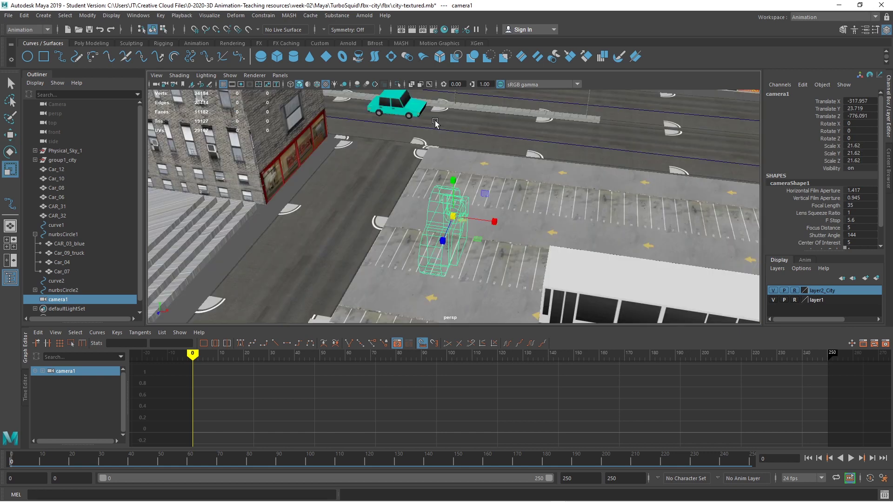
{"action": "left_click_drag", "start_coordinate": [452, 218], "coordinate": [379, 196]}
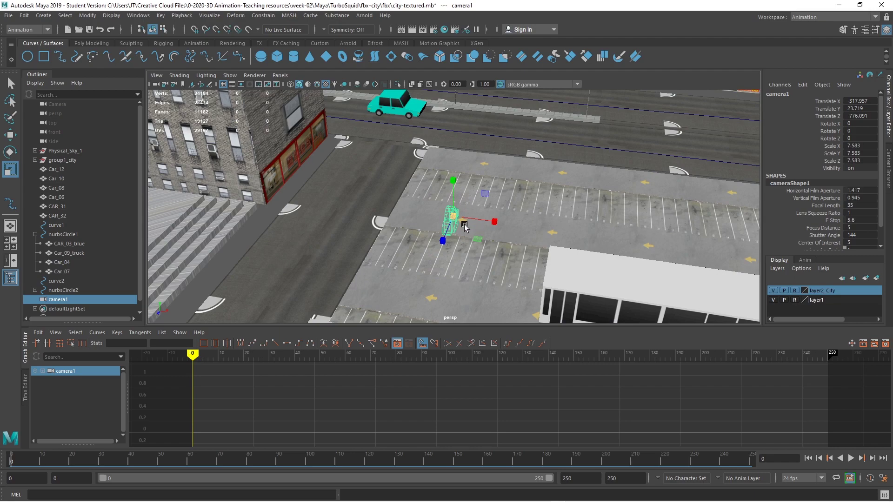
Step: Move camera1 over the side street next to the corner shop, to about X -377.3 and Z -813
{"action": "left_click_drag", "start_coordinate": [464, 224], "coordinate": [368, 226], "text": "alt"}
{"action": "key", "text": "w"}
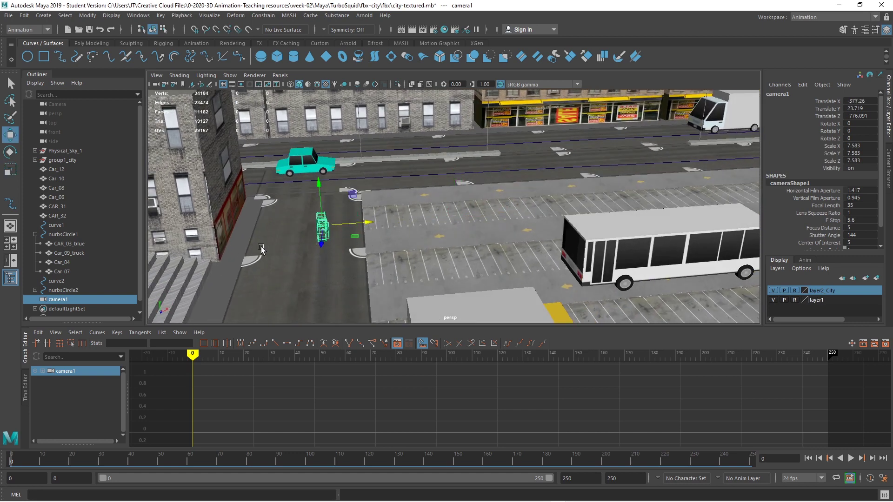
{"action": "left_click_drag", "start_coordinate": [362, 255], "coordinate": [316, 253], "text": "alt"}
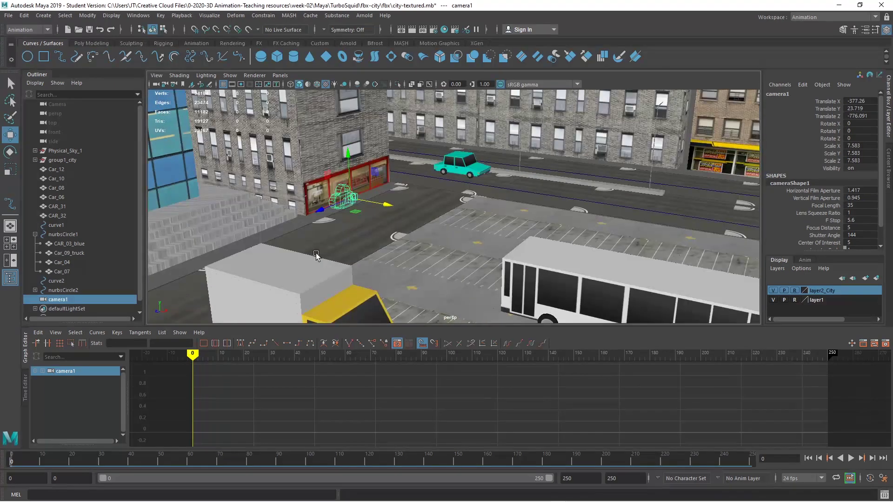
{"action": "scroll", "coordinate": [316, 253], "scroll_direction": "up", "scroll_amount": 5}
{"action": "scroll", "coordinate": [316, 225], "scroll_direction": "down", "scroll_amount": 10}
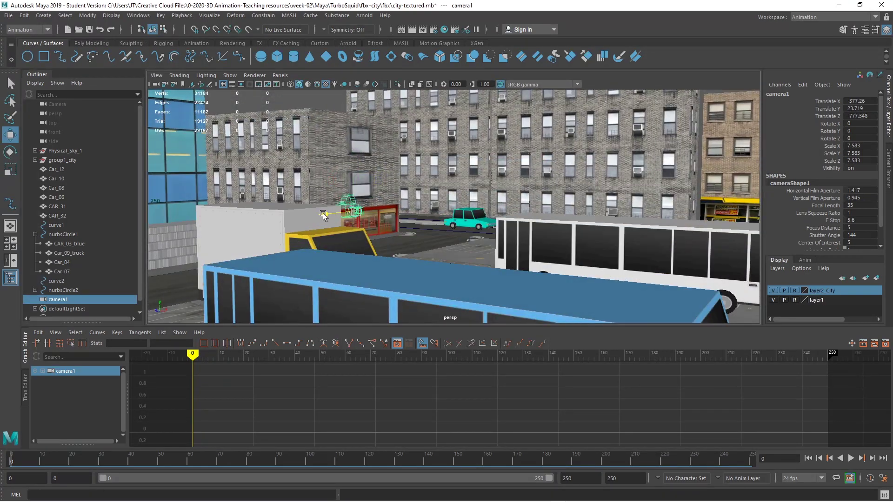
{"action": "left_click_drag", "start_coordinate": [342, 211], "coordinate": [368, 208]}
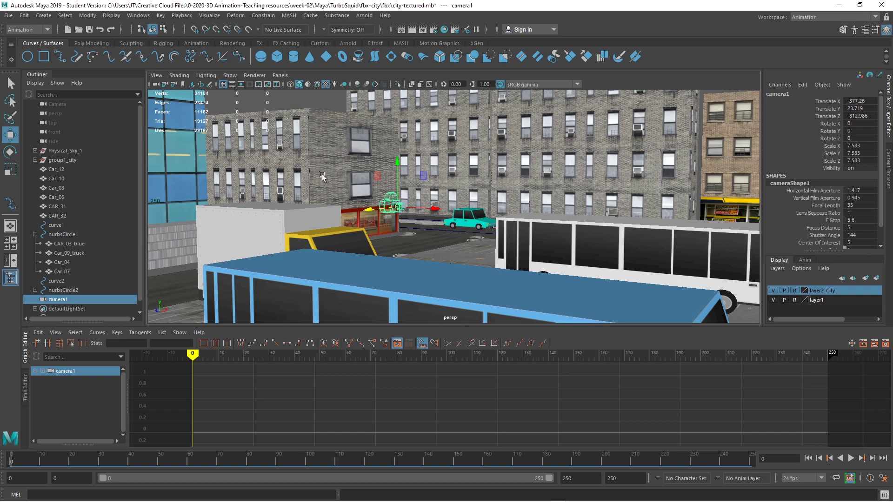
Step: Switch to the four-view layout, show camera1's view in place of the top view, and enlarge the viewport area
{"action": "key", "text": "space"}
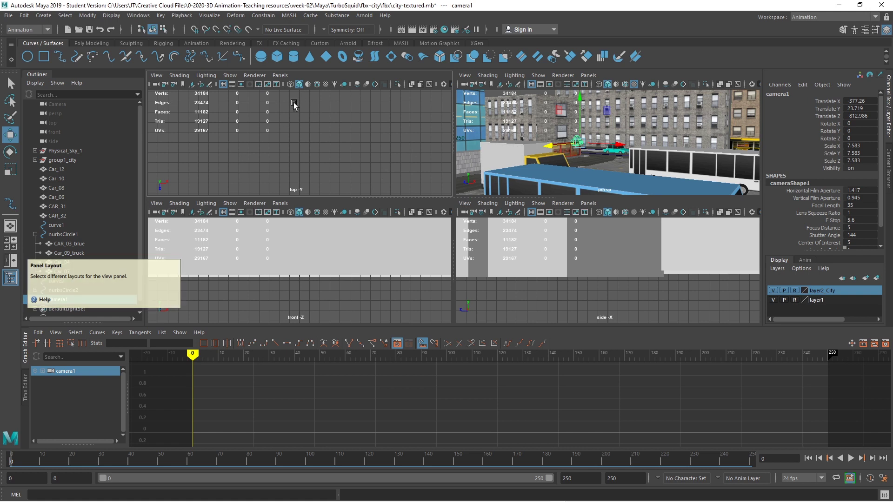
{"action": "left_click", "coordinate": [285, 75]}
{"action": "mouse_move", "coordinate": [289, 86]}
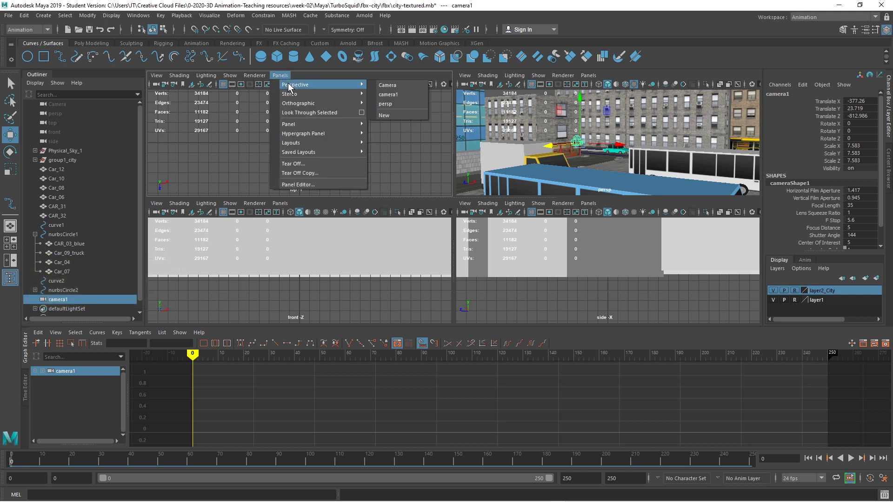
{"action": "left_click", "coordinate": [387, 94]}
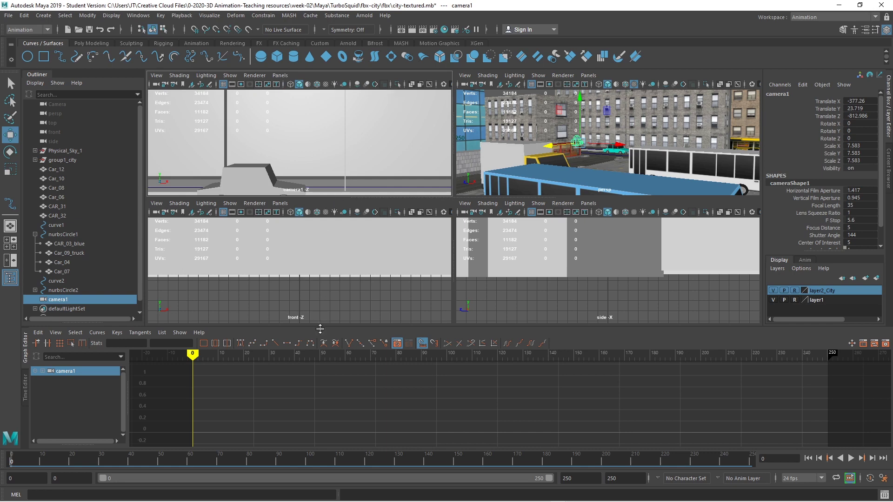
{"action": "left_click_drag", "start_coordinate": [320, 326], "coordinate": [321, 370]}
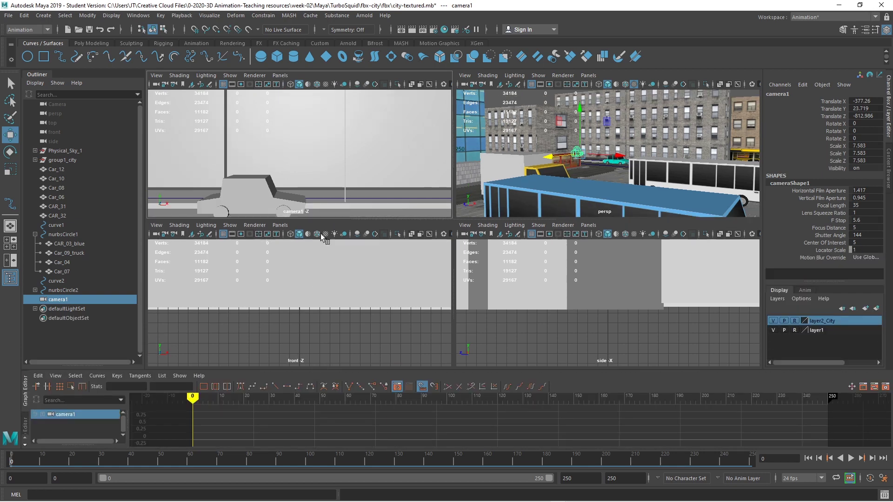
Step: Enlarge the camera1 and perspective views, and move camera1 back along the side street to about Z -787.7
{"action": "left_click_drag", "start_coordinate": [321, 220], "coordinate": [317, 277]}
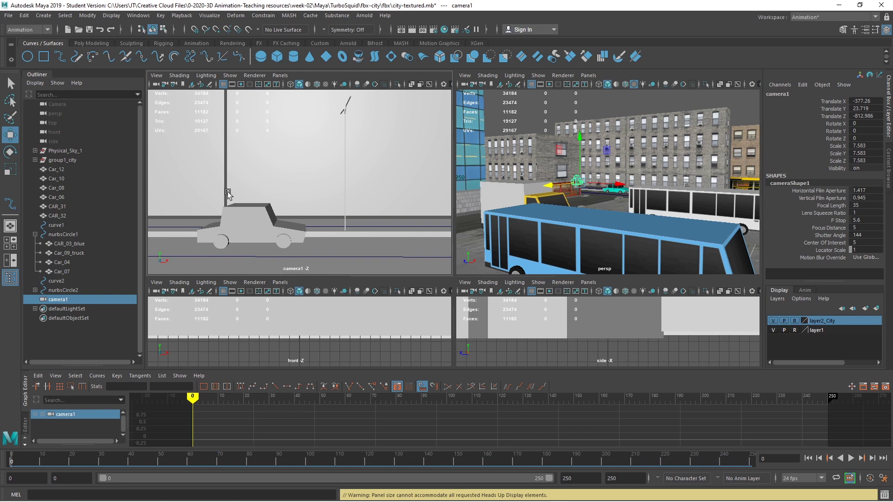
{"action": "left_click_drag", "start_coordinate": [553, 189], "coordinate": [535, 203]}
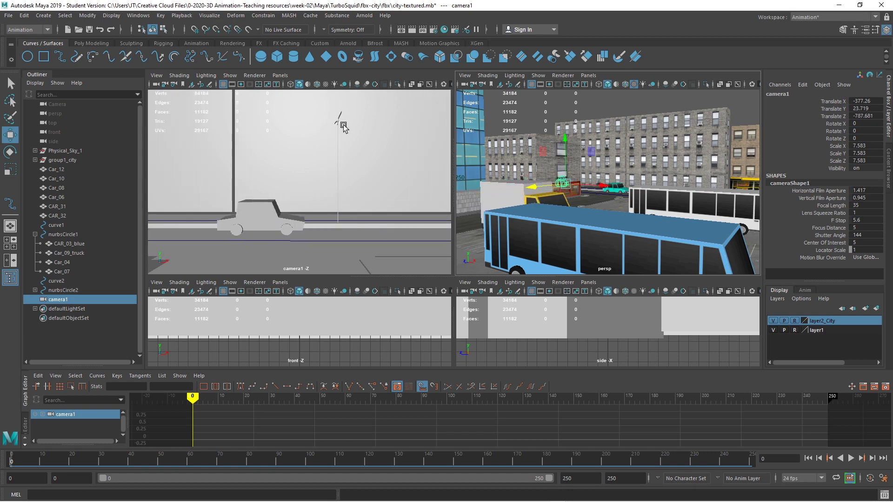
Step: Turn on textured display and the film gate in the camera1 view
{"action": "left_click", "coordinate": [256, 275]}
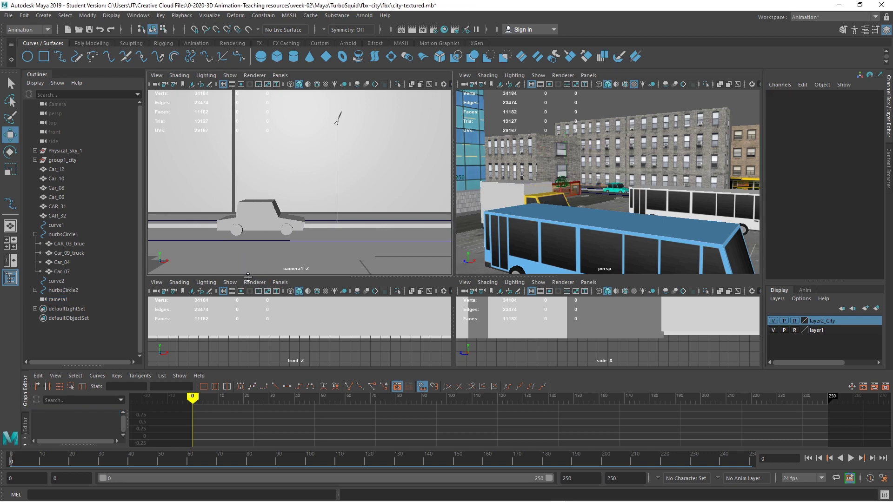
{"action": "left_click", "coordinate": [325, 85]}
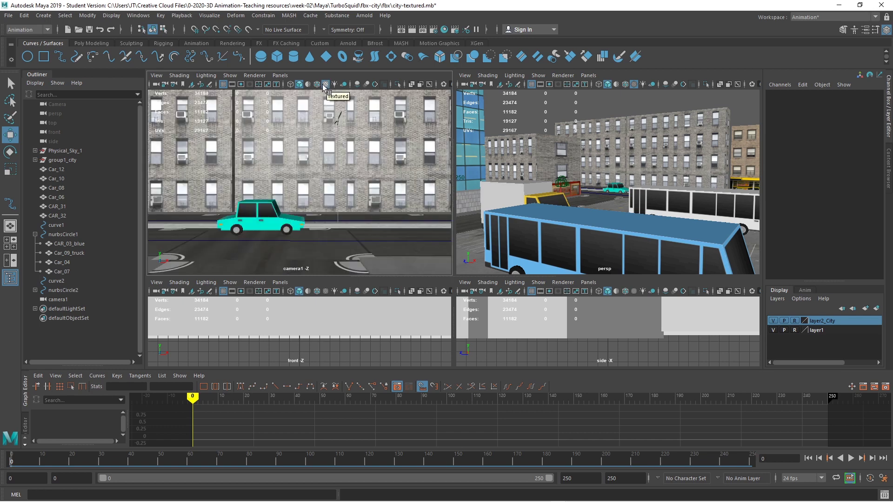
{"action": "left_click", "coordinate": [233, 85]}
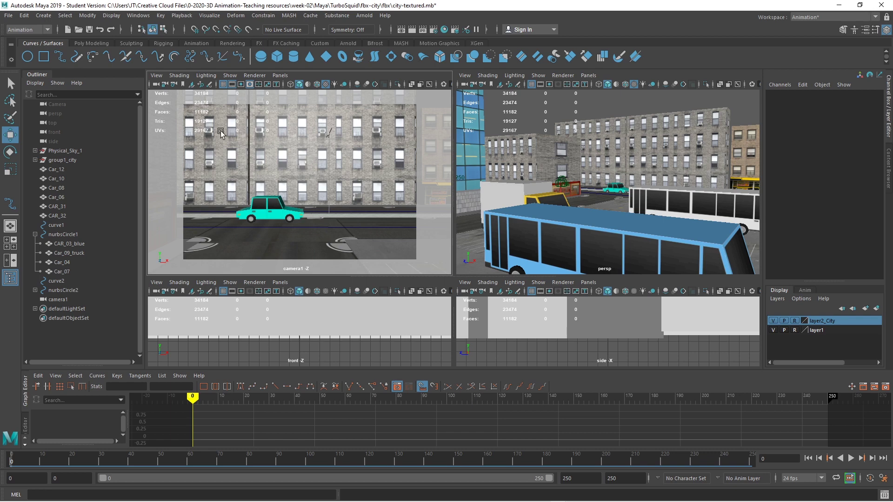
Step: Open the render settings, check the renderable camera and image size, and close them without changes
{"action": "left_click", "coordinate": [434, 29]}
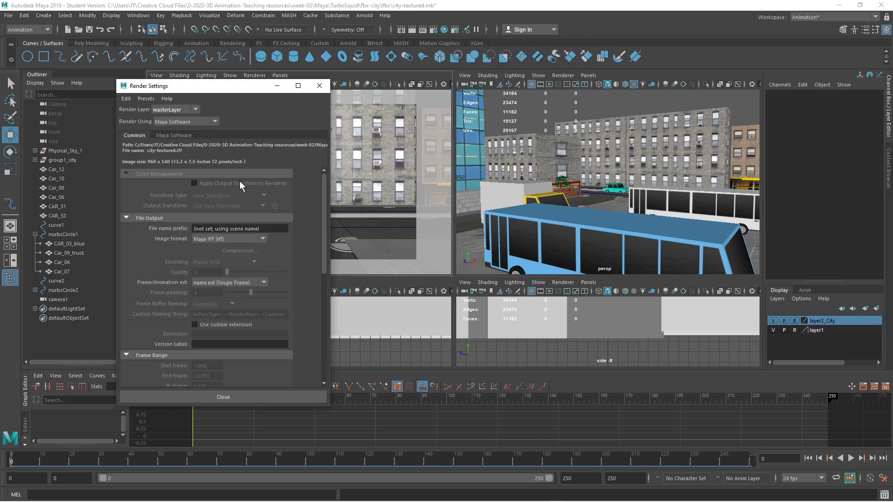
{"action": "scroll", "coordinate": [308, 292], "scroll_direction": "down", "scroll_amount": 6}
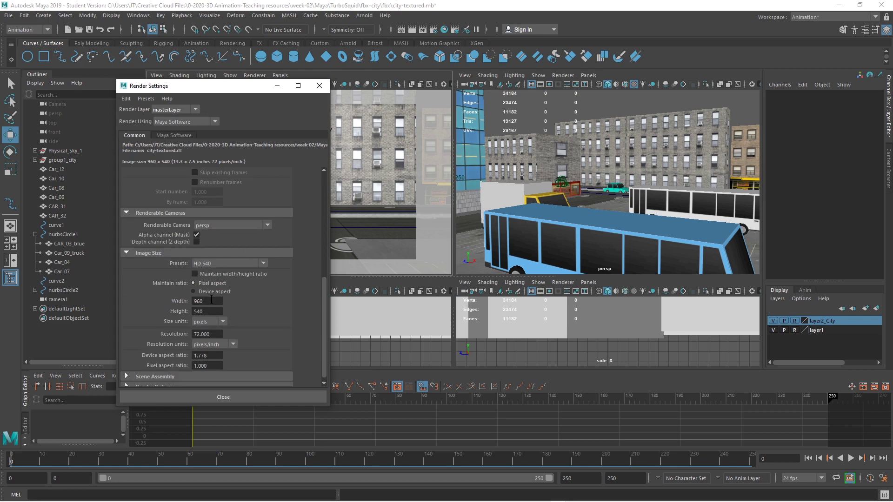
{"action": "left_click", "coordinate": [278, 396]}
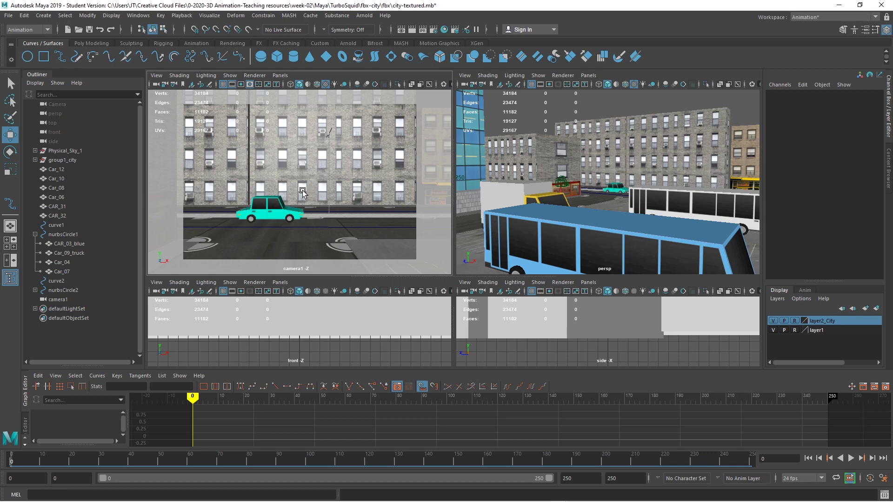
Step: Move camera1 farther back to about Z -753 and lower it to about Y 13.2
{"action": "left_click", "coordinate": [564, 186]}
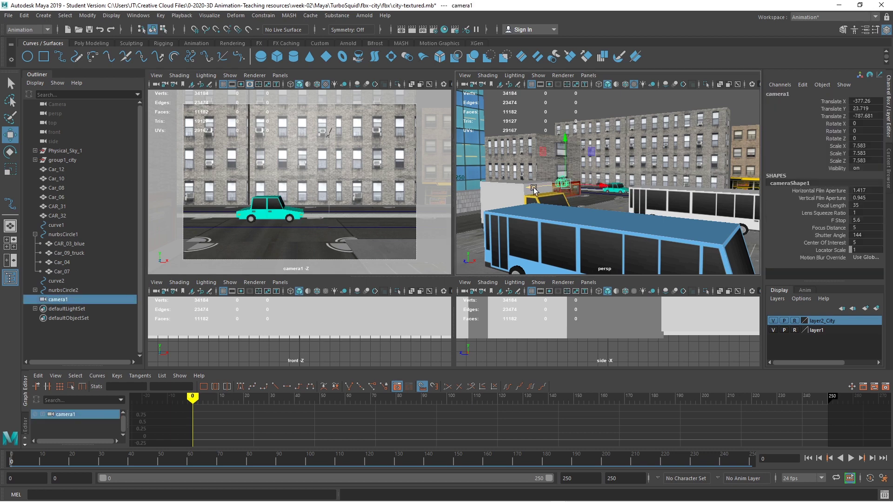
{"action": "left_click_drag", "start_coordinate": [533, 191], "coordinate": [517, 207]}
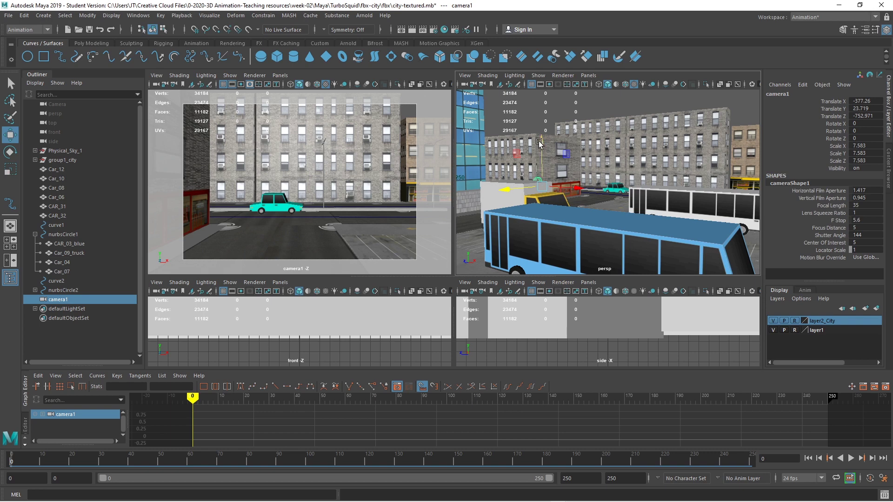
{"action": "left_click_drag", "start_coordinate": [540, 140], "coordinate": [541, 153]}
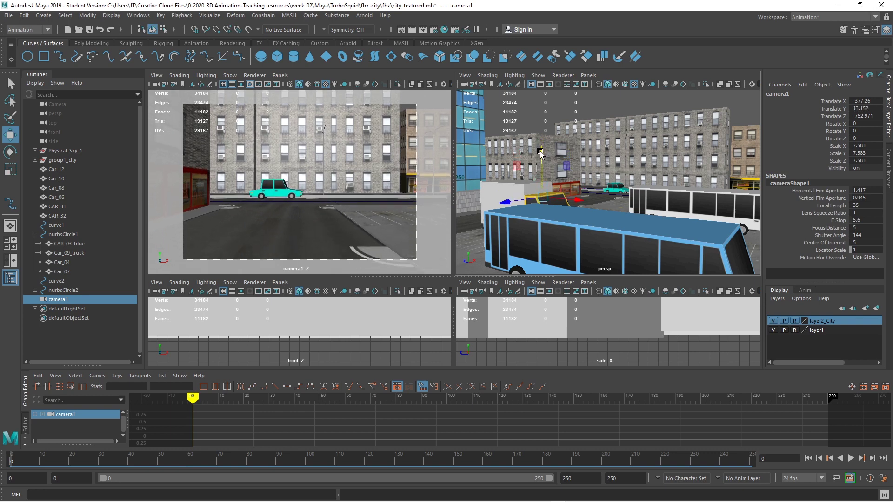
Step: Play the traffic animation to check it through camera1, stop it, and return to frame 0
{"action": "left_click", "coordinate": [851, 458]}
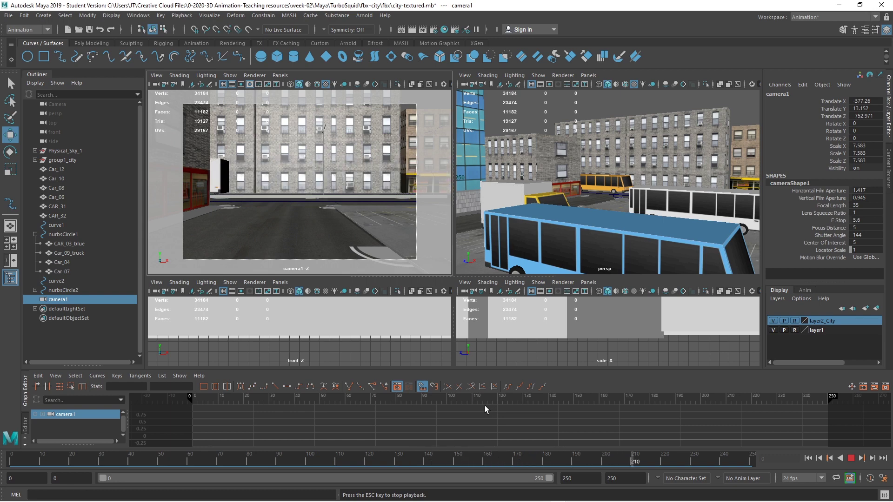
{"action": "key", "text": "Escape"}
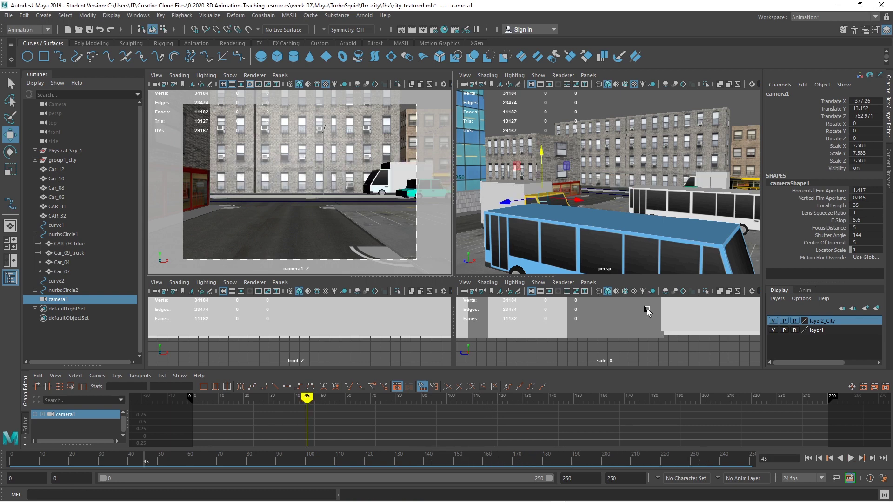
{"action": "left_click", "coordinate": [808, 458]}
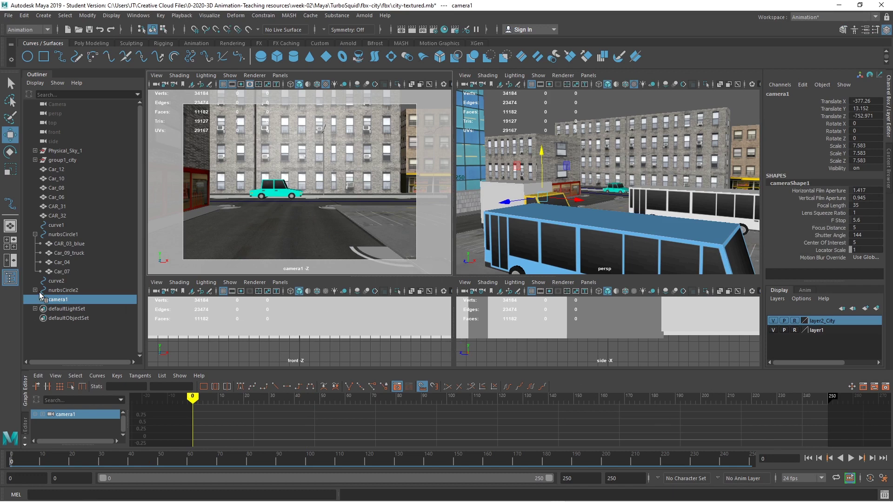
Step: Move Car_05 under nurbsCircle2 out of the camera1 frame, to about Translate X 11.47
{"action": "left_click", "coordinate": [36, 291]}
{"action": "left_click", "coordinate": [65, 308]}
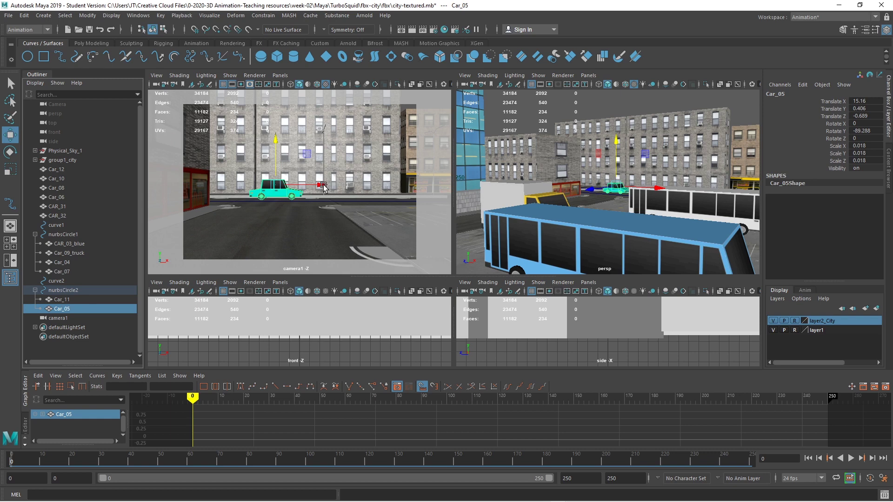
{"action": "left_click_drag", "start_coordinate": [323, 186], "coordinate": [190, 186]}
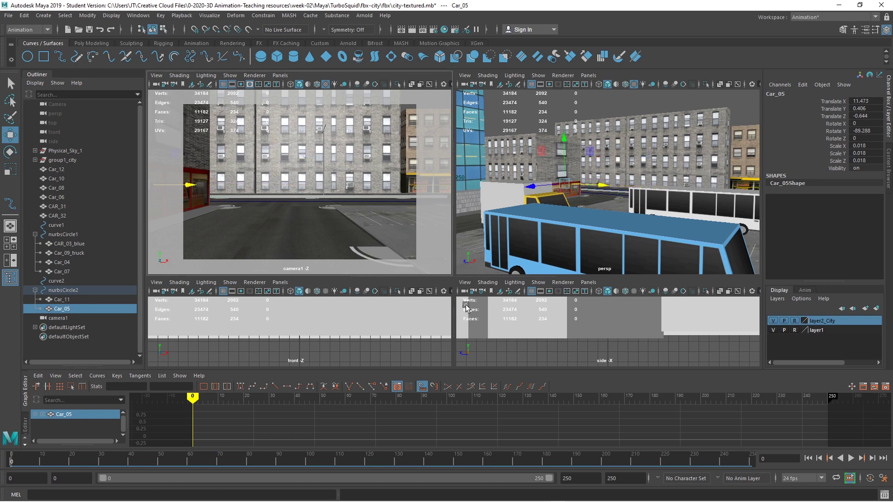
Step: Replay the animation to check when Car_05 passes the camera, and rewind to the start
{"action": "left_click", "coordinate": [850, 459]}
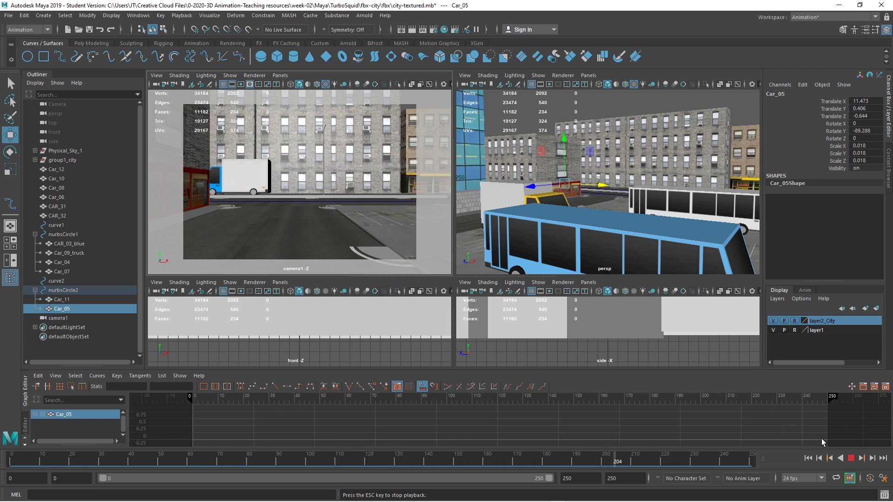
{"action": "left_click", "coordinate": [851, 460]}
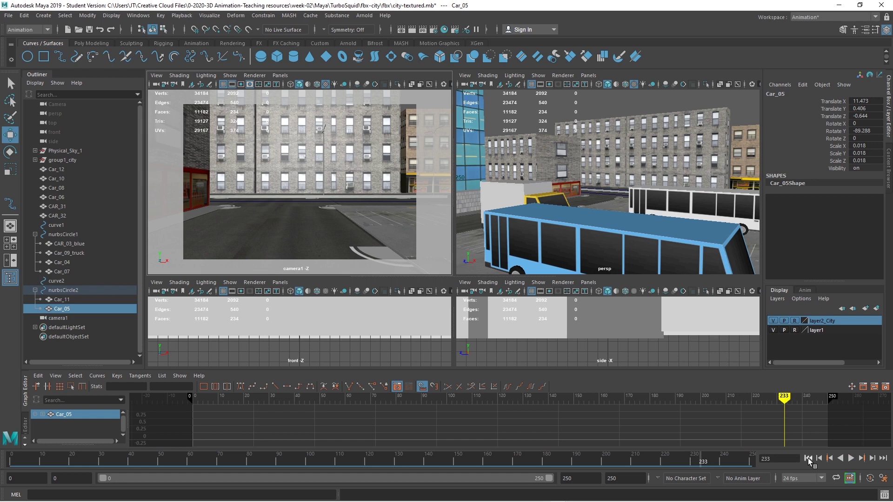
{"action": "left_click", "coordinate": [808, 459]}
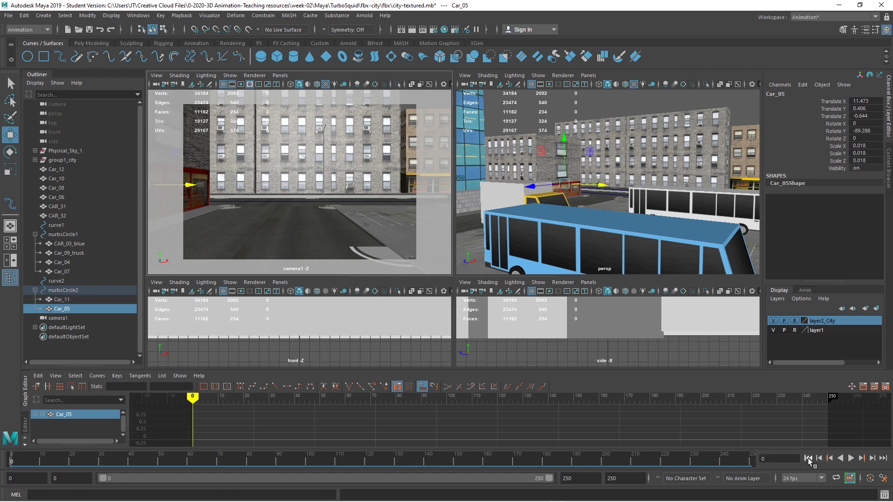
Step: Set the timeline's playback speed to Real-time
{"action": "right_click", "coordinate": [353, 459]}
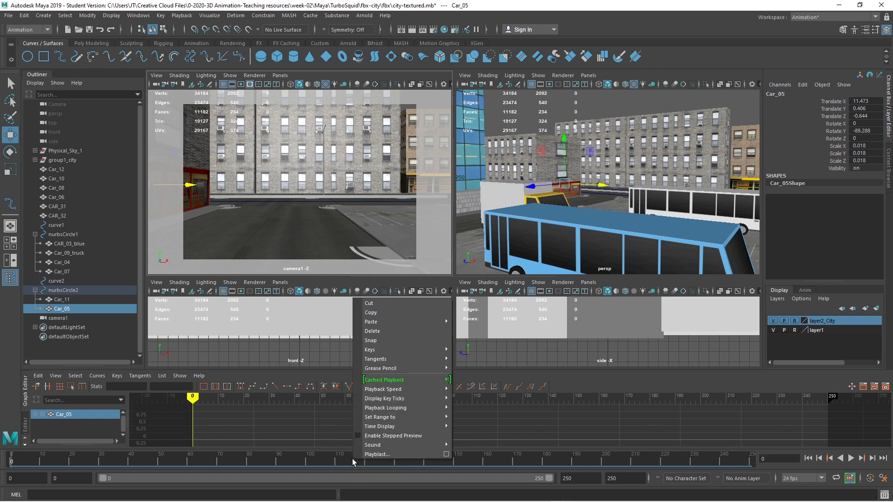
{"action": "mouse_move", "coordinate": [436, 389]}
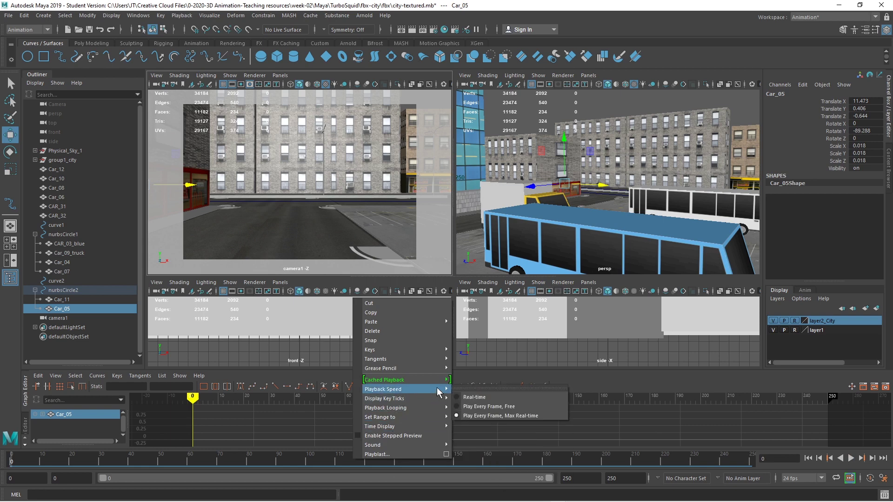
{"action": "left_click", "coordinate": [485, 398]}
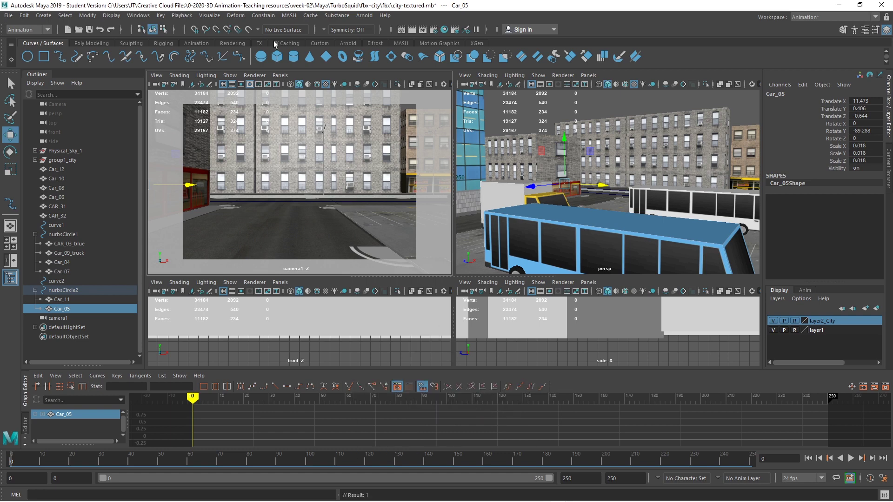
Step: Open the Playblast options and set a Start/End time range ending at frame 250
{"action": "left_click", "coordinate": [186, 16]}
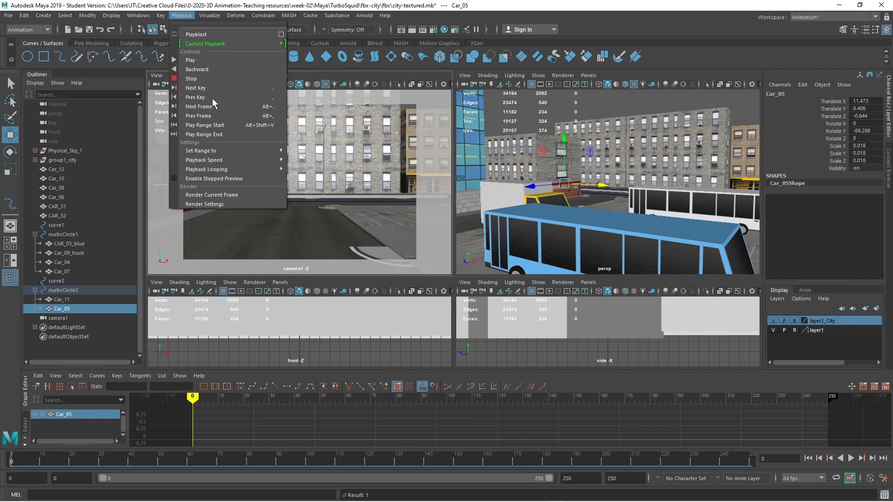
{"action": "mouse_move", "coordinate": [246, 159]}
{"action": "left_click", "coordinate": [281, 34]}
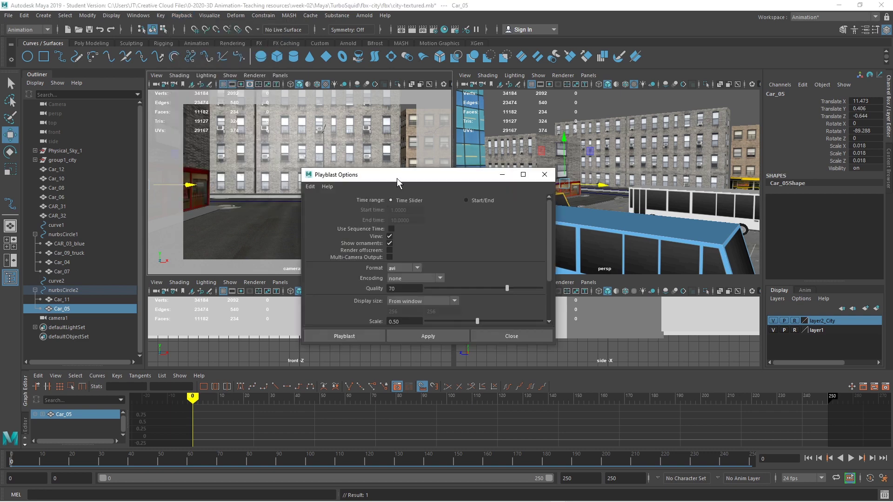
{"action": "left_click_drag", "start_coordinate": [397, 178], "coordinate": [220, 86]}
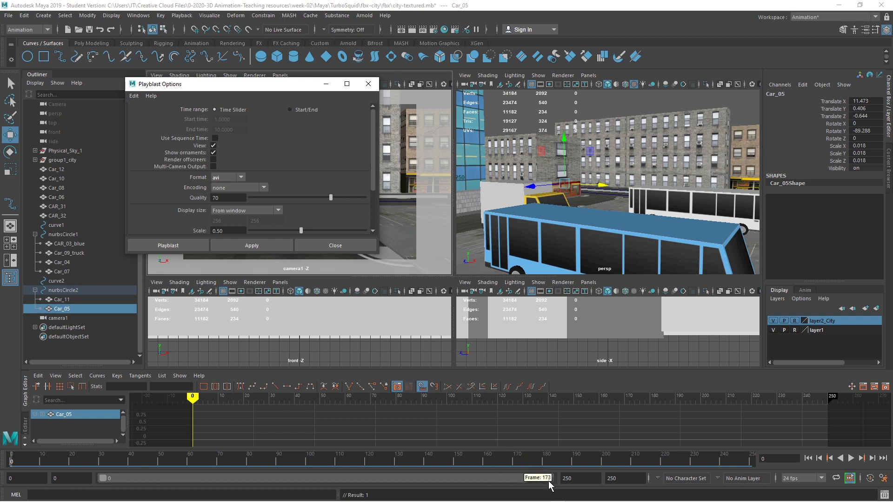
{"action": "left_click", "coordinate": [291, 111]}
{"action": "double_click", "coordinate": [236, 129]}
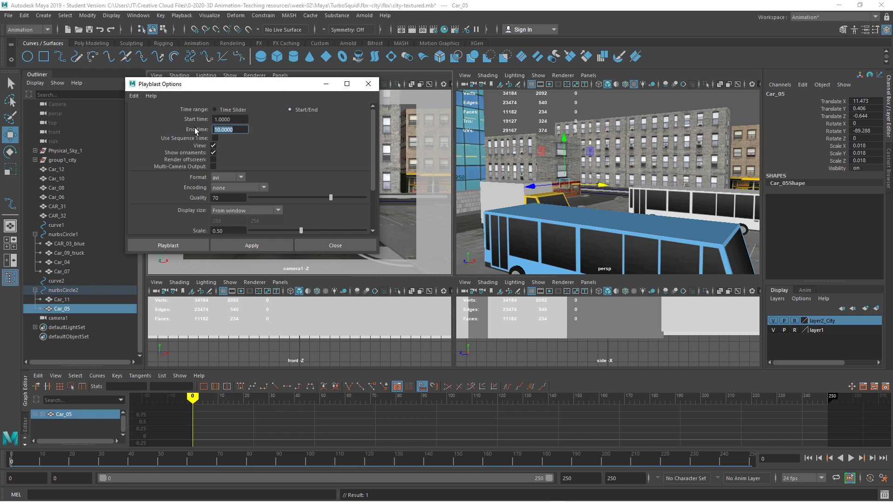
{"action": "type", "text": "25"}
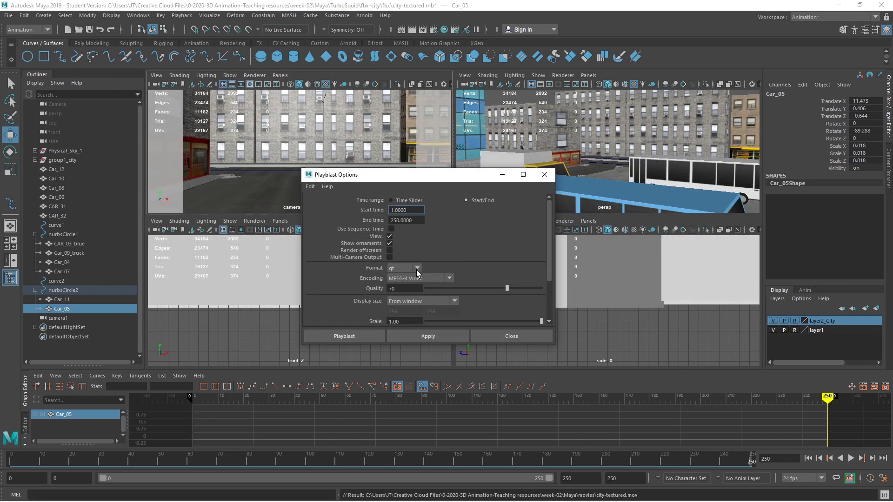
Step: Change the playblast format to avi, generate the playblast, and watch the video before closing the player
{"action": "left_click", "coordinate": [416, 269]}
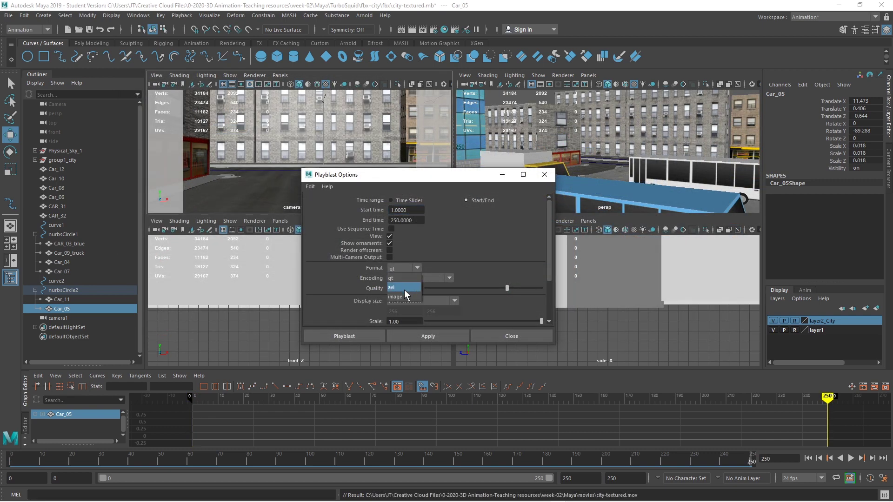
{"action": "left_click", "coordinate": [404, 288]}
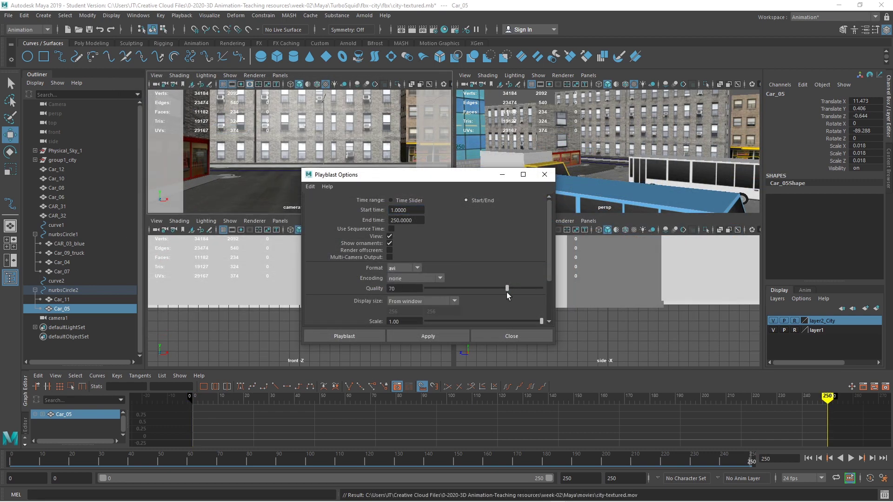
{"action": "left_click", "coordinate": [371, 338]}
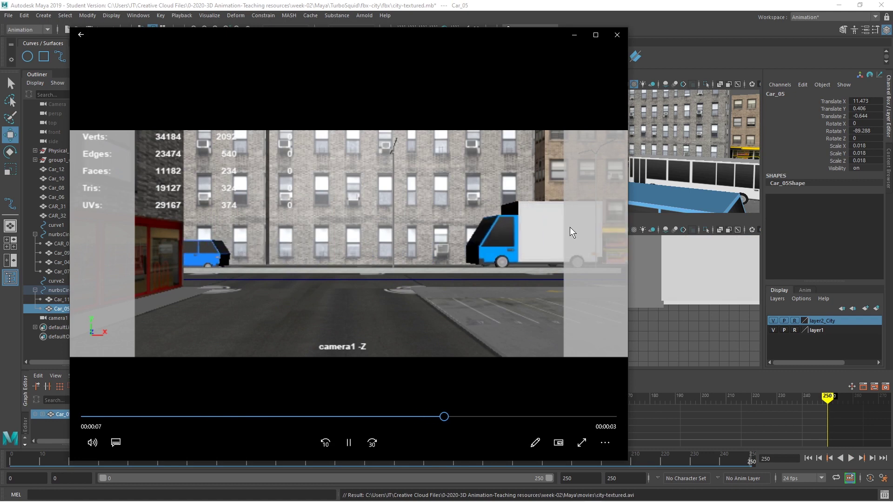
{"action": "left_click", "coordinate": [616, 35]}
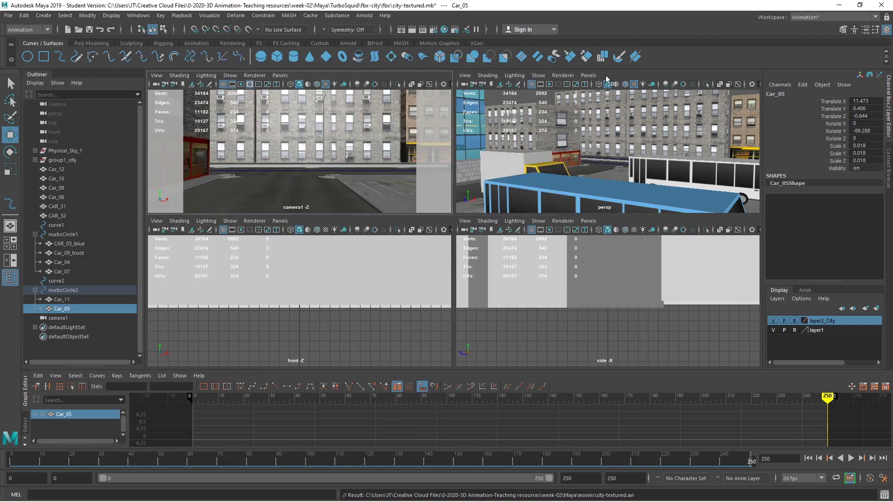
Step: Generate the playblast again with the display size taken from the render settings, overwriting city-textured.avi, and close the video after watching it
{"action": "left_click", "coordinate": [186, 15]}
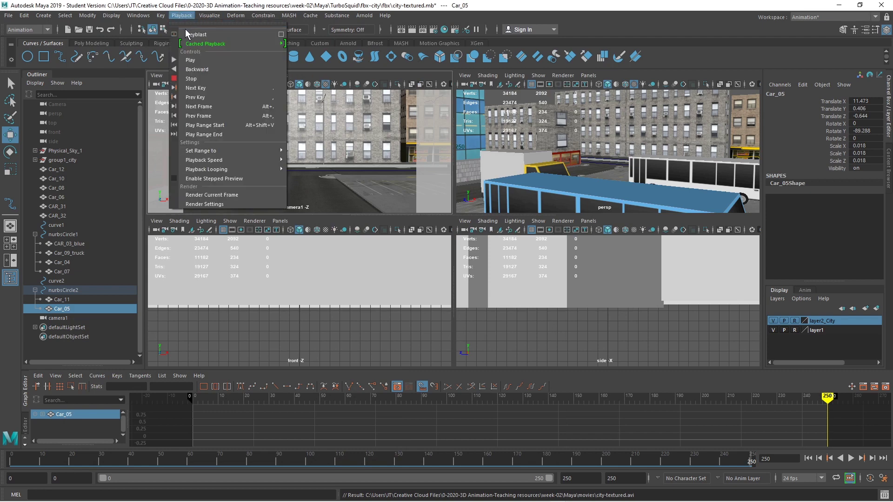
{"action": "left_click", "coordinate": [280, 35]}
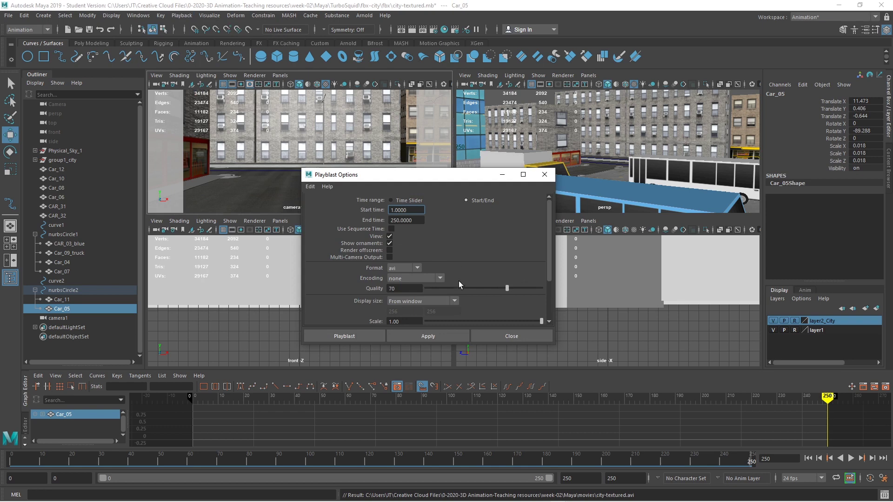
{"action": "left_click", "coordinate": [454, 301]}
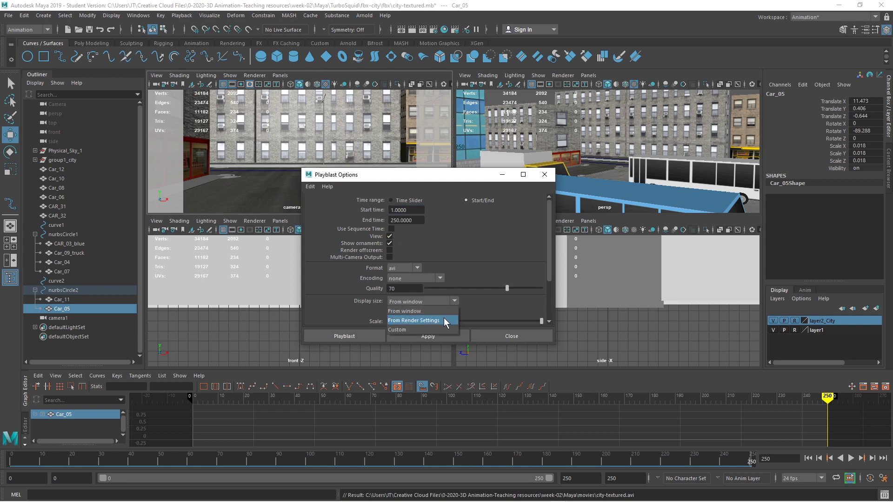
{"action": "left_click", "coordinate": [424, 321]}
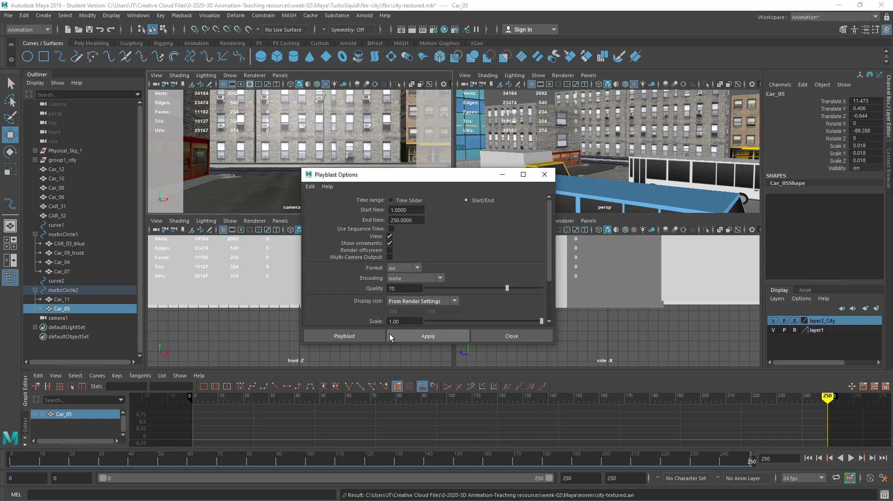
{"action": "left_click", "coordinate": [358, 337]}
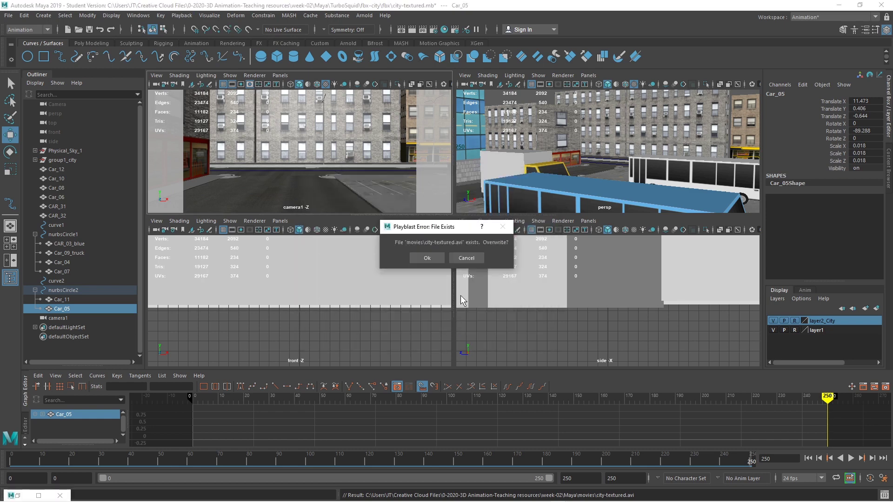
{"action": "left_click", "coordinate": [428, 258]}
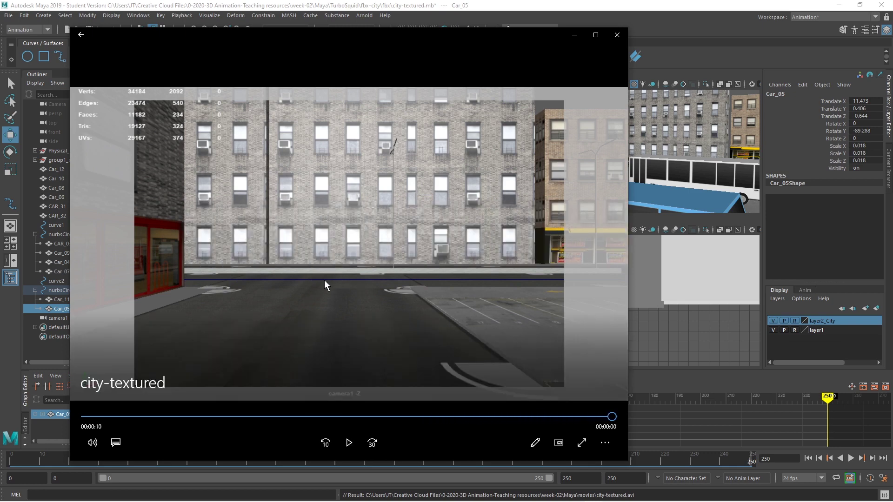
{"action": "left_click", "coordinate": [617, 35]}
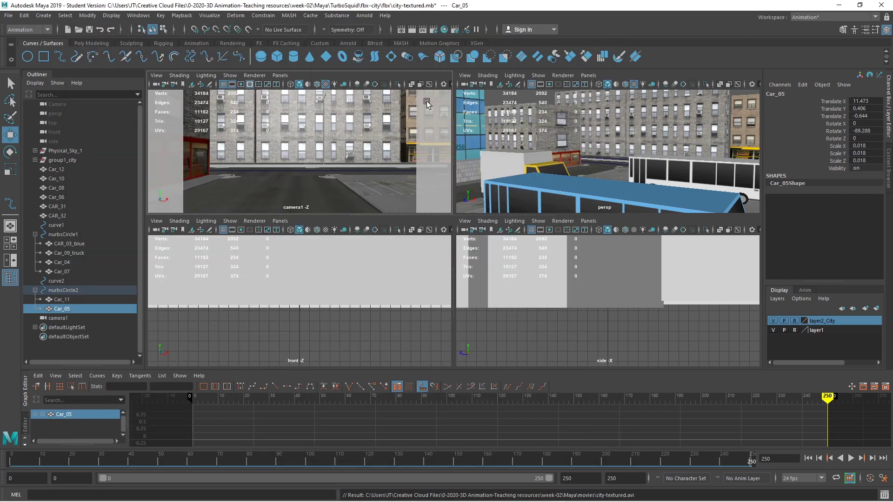
Step: Save the scene and accept the student version notice
{"action": "left_click", "coordinate": [8, 15]}
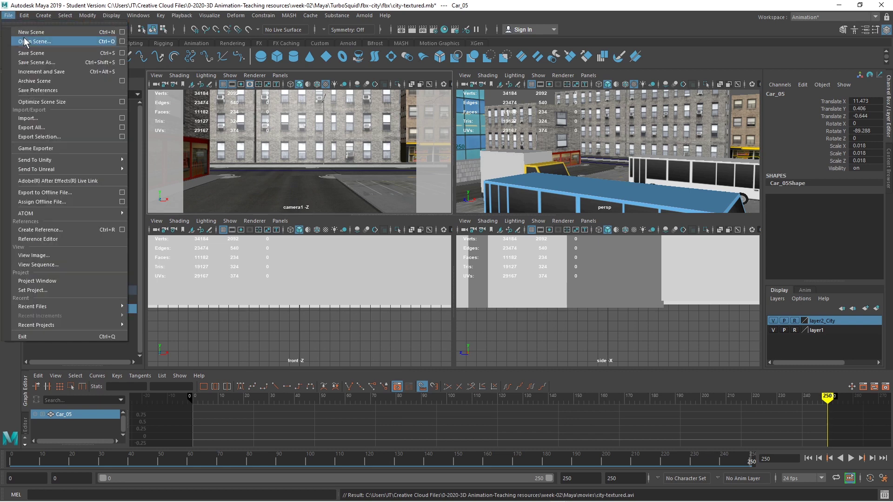
{"action": "left_click", "coordinate": [28, 53]}
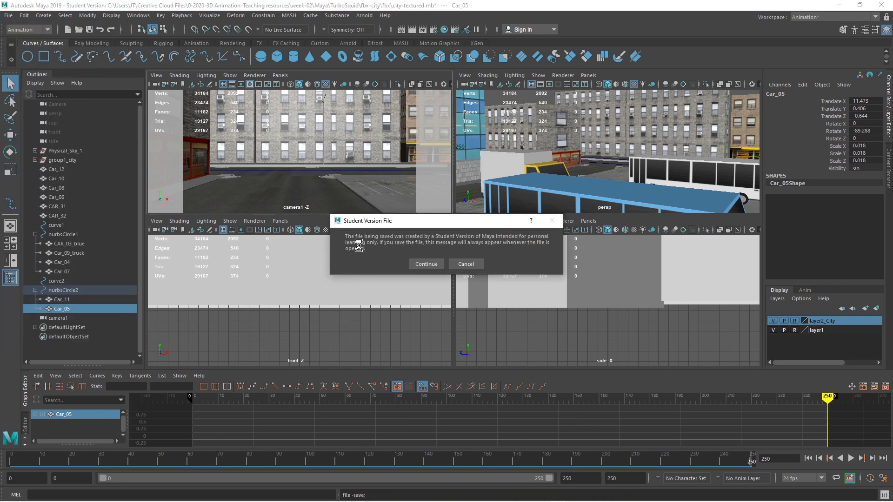
{"action": "left_click", "coordinate": [424, 262]}
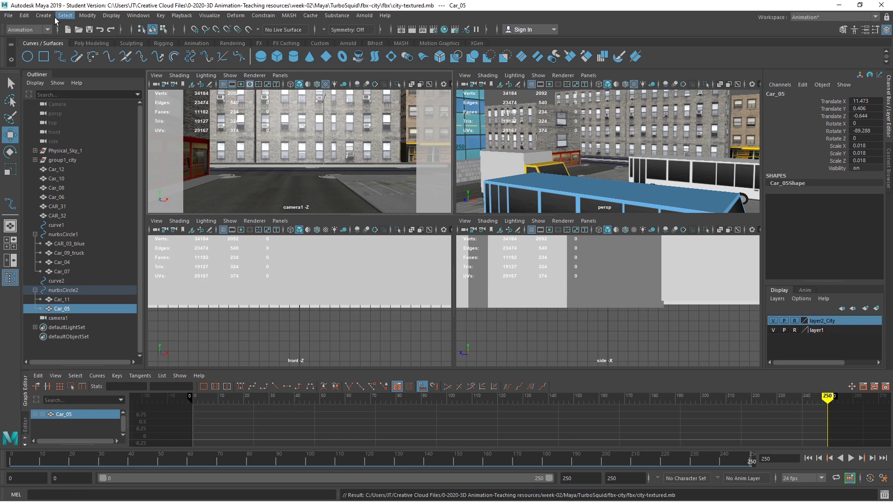
Step: Create a second camera of the Camera and Aim type
{"action": "left_click", "coordinate": [44, 15]}
{"action": "mouse_move", "coordinate": [82, 76]}
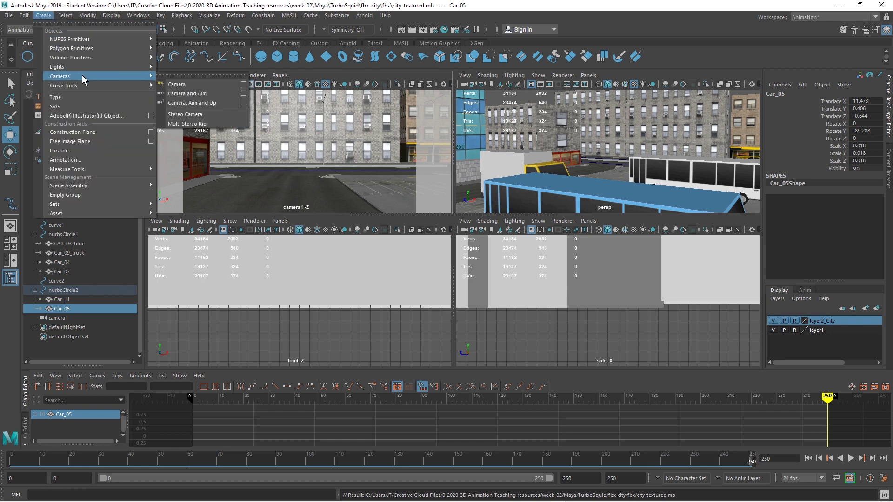
{"action": "left_click", "coordinate": [198, 95]}
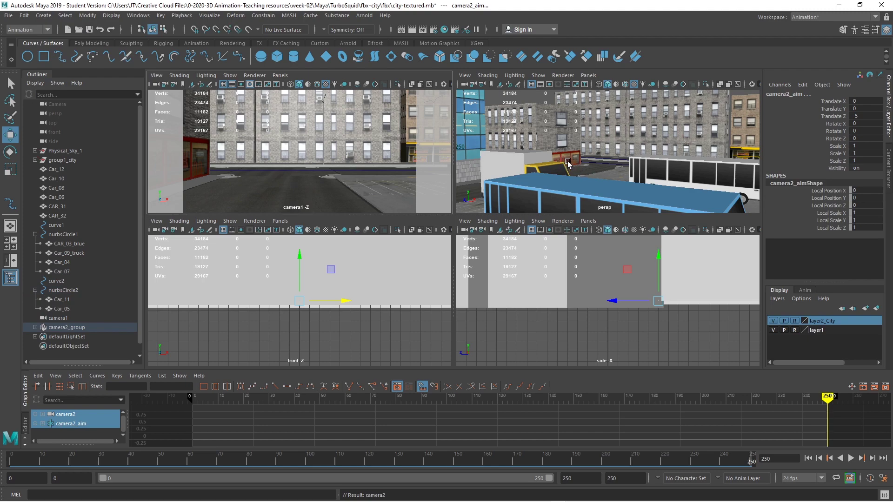
Step: Move the new camera and its aim together onto the parking lot, placing the aim at about X -265.6, Z -840.7
{"action": "key", "text": "space"}
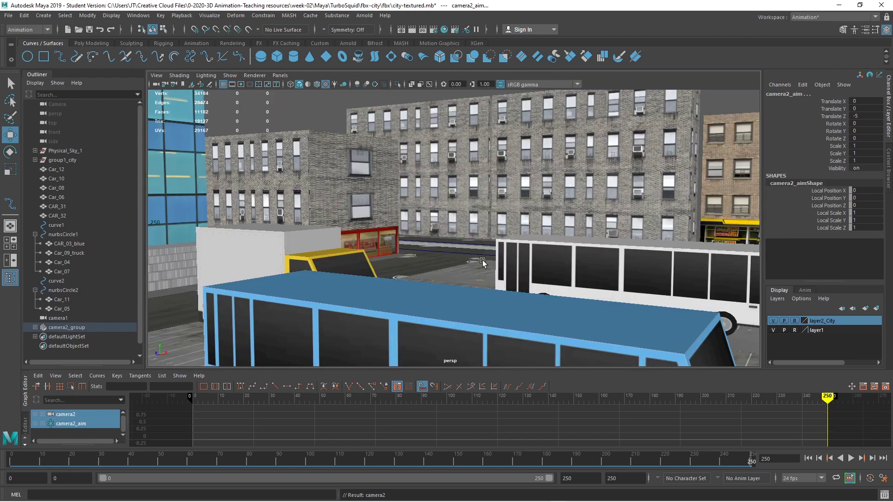
{"action": "scroll", "coordinate": [483, 264], "scroll_direction": "down", "scroll_amount": 10}
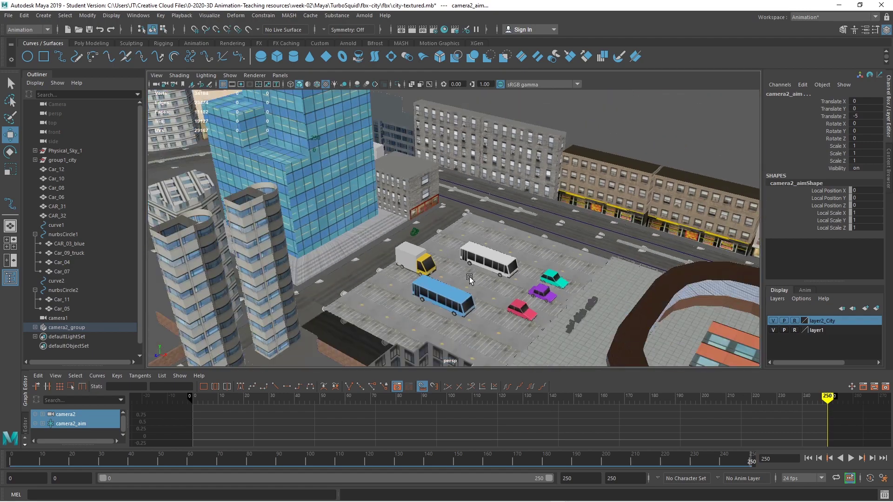
{"action": "scroll", "coordinate": [469, 278], "scroll_direction": "down", "scroll_amount": 4}
{"action": "scroll", "coordinate": [469, 278], "scroll_direction": "down", "scroll_amount": 3}
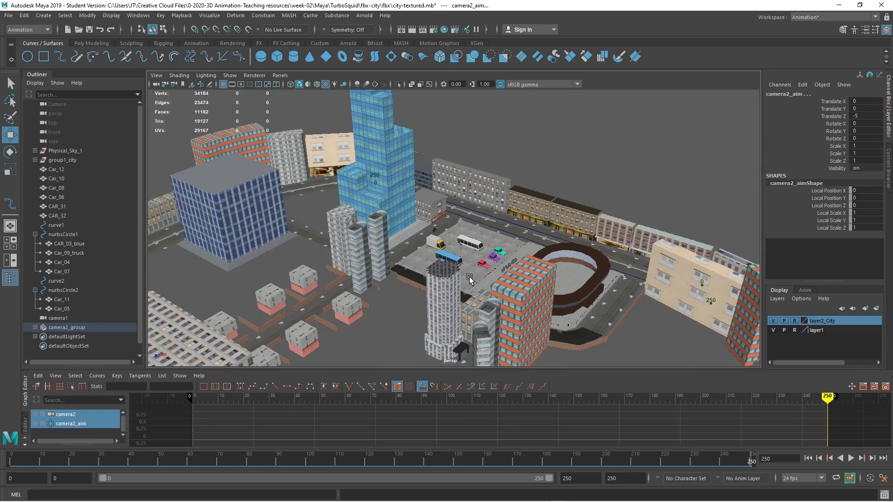
{"action": "left_click_drag", "start_coordinate": [470, 278], "coordinate": [496, 297], "text": "alt"}
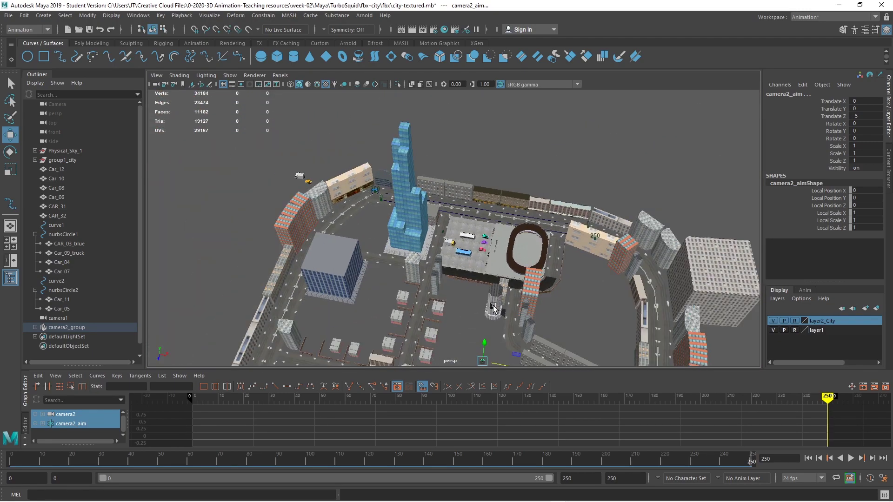
{"action": "left_click_drag", "start_coordinate": [516, 351], "coordinate": [474, 352], "text": "alt"}
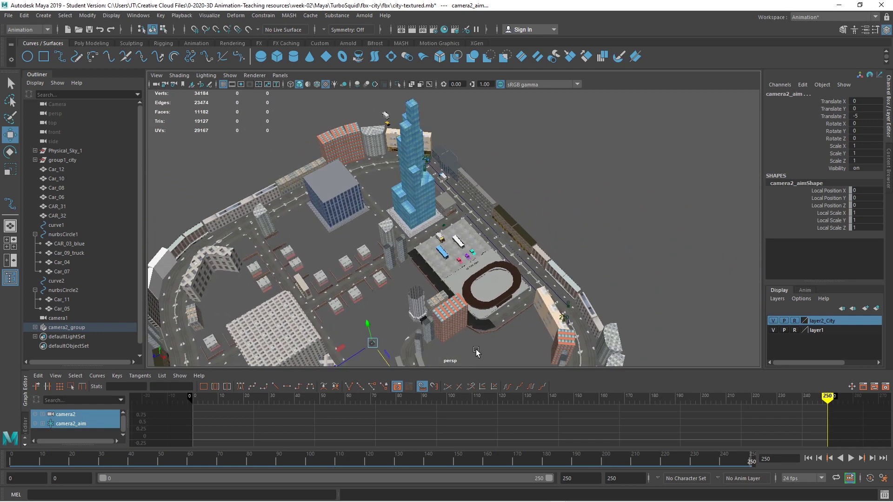
{"action": "left_click_drag", "start_coordinate": [347, 361], "coordinate": [493, 270]}
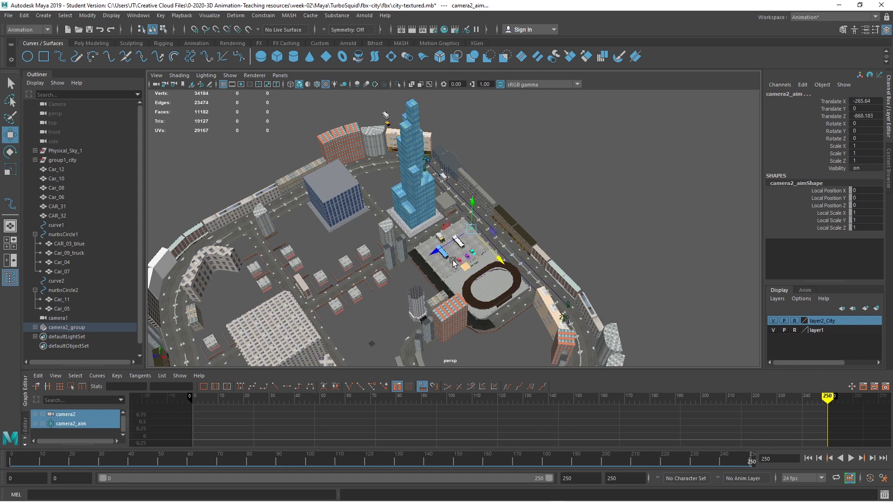
{"action": "left_click_drag", "start_coordinate": [434, 255], "coordinate": [430, 258]}
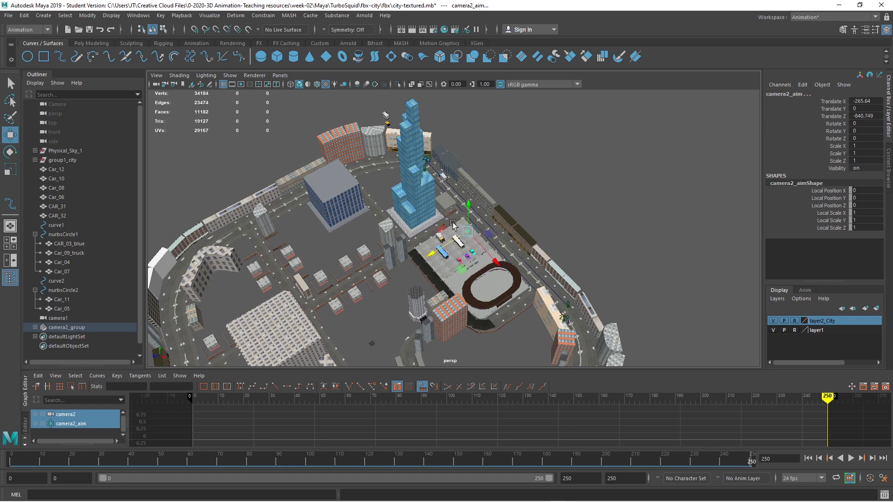
Step: Raise the new camera and its aim together above the parking lot to about Y 14.5
{"action": "scroll", "coordinate": [504, 240], "scroll_direction": "up", "scroll_amount": 10}
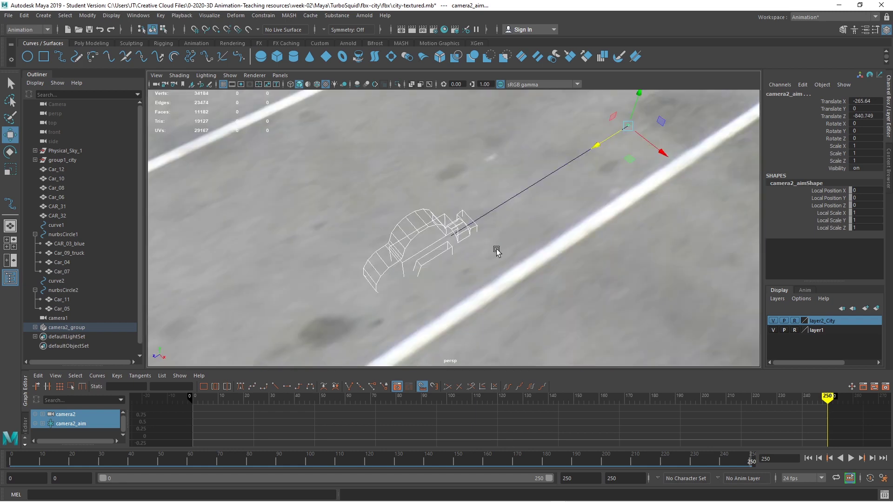
{"action": "scroll", "coordinate": [495, 250], "scroll_direction": "down", "scroll_amount": 3}
{"action": "scroll", "coordinate": [489, 252], "scroll_direction": "down", "scroll_amount": 10}
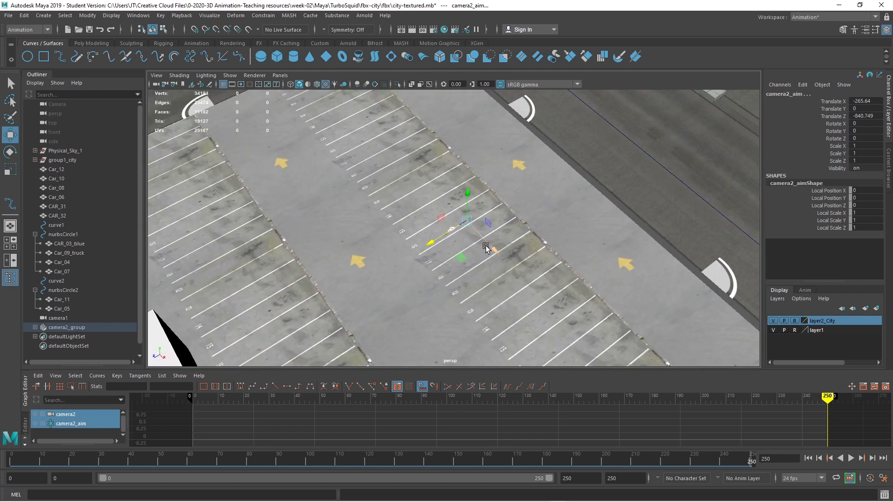
{"action": "left_click_drag", "start_coordinate": [461, 198], "coordinate": [459, 181]}
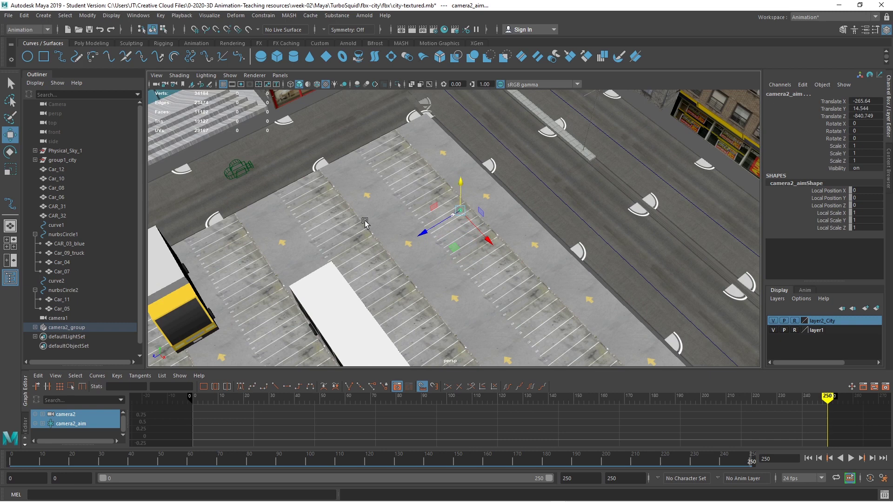
Step: Select only camera2 within its group and scale its icon up uniformly to about 4.85
{"action": "left_click", "coordinate": [11, 169]}
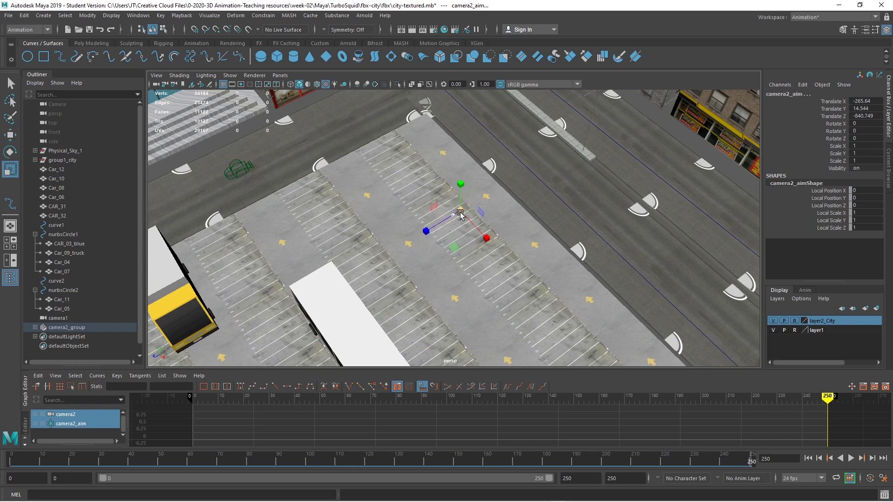
{"action": "left_click_drag", "start_coordinate": [461, 209], "coordinate": [470, 226]}
{"action": "left_click", "coordinate": [36, 328]}
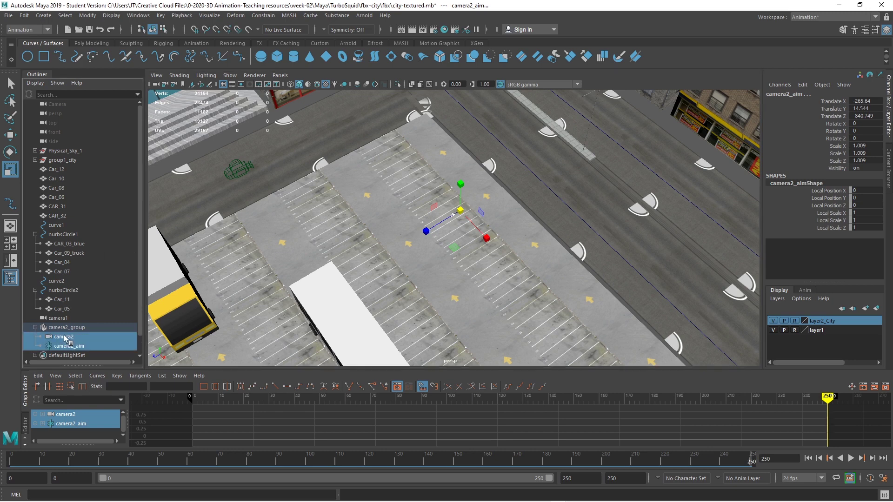
{"action": "left_click", "coordinate": [66, 338]}
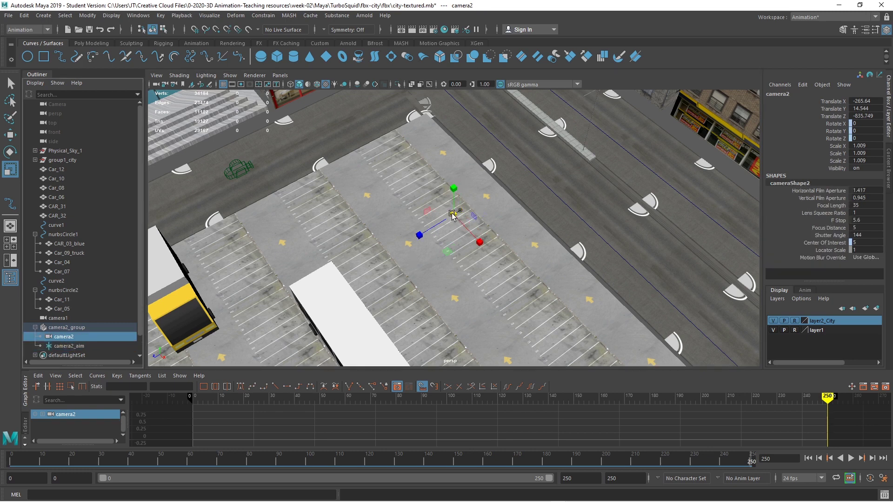
{"action": "left_click_drag", "start_coordinate": [455, 216], "coordinate": [467, 220]}
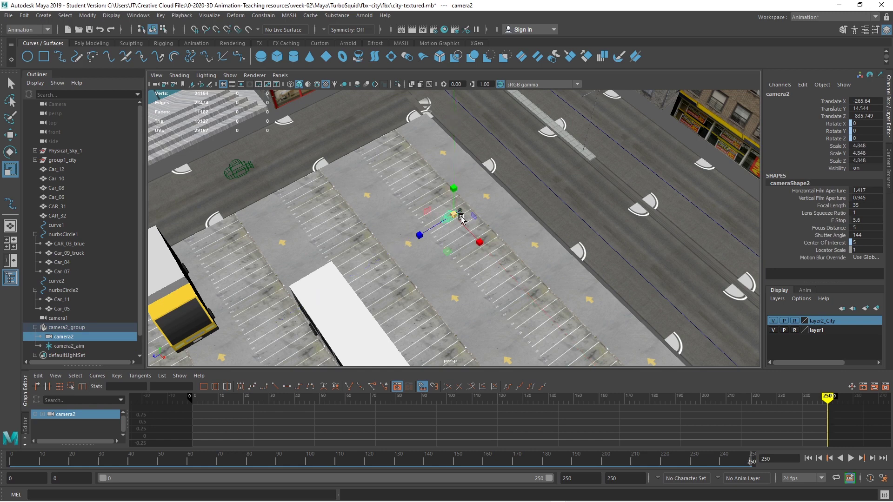
Step: Raise camera2 on its own above its aim point, past about Y 17
{"action": "key", "text": "w"}
{"action": "left_click_drag", "start_coordinate": [453, 188], "coordinate": [452, 184]}
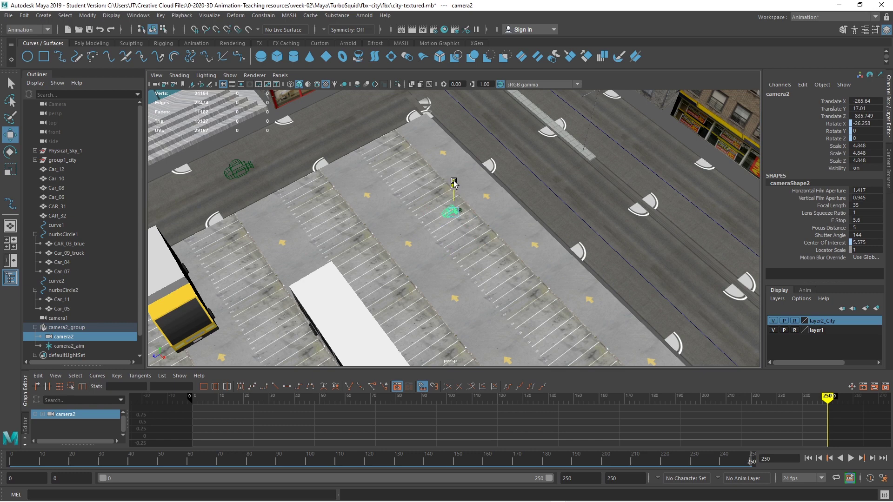
{"action": "key", "text": "f"}
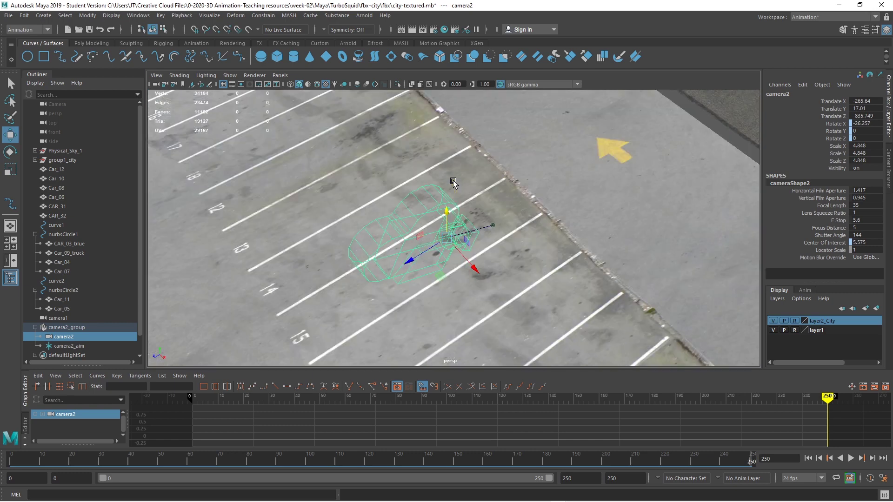
{"action": "left_click_drag", "start_coordinate": [446, 215], "coordinate": [447, 203]}
Step: Move camera2_aim away from the camera toward the street, to about X -260.5 and Z -870.5, and deselect it
{"action": "left_click", "coordinate": [495, 227]}
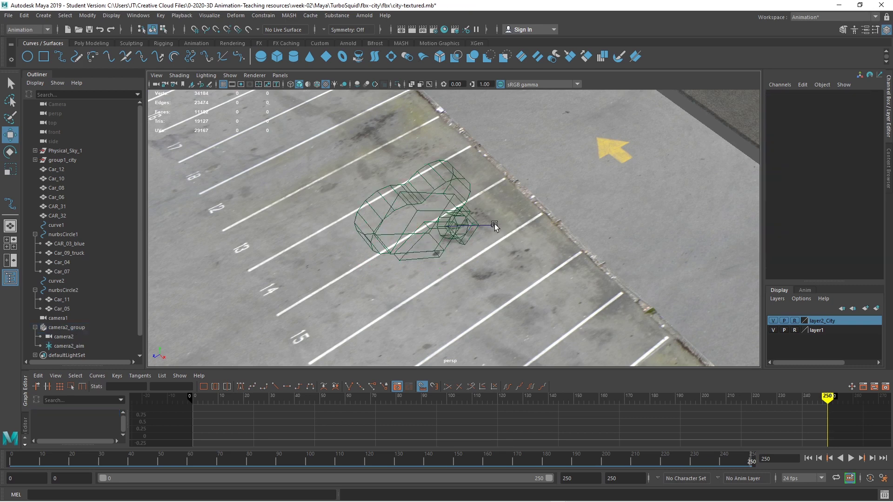
{"action": "left_click", "coordinate": [493, 227]}
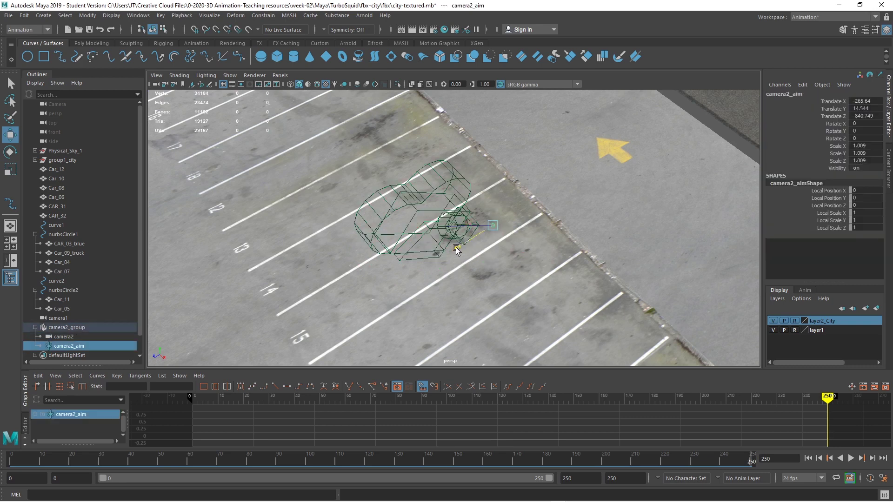
{"action": "left_click_drag", "start_coordinate": [456, 253], "coordinate": [710, 135]}
{"action": "scroll", "coordinate": [710, 135], "scroll_direction": "down", "scroll_amount": 5}
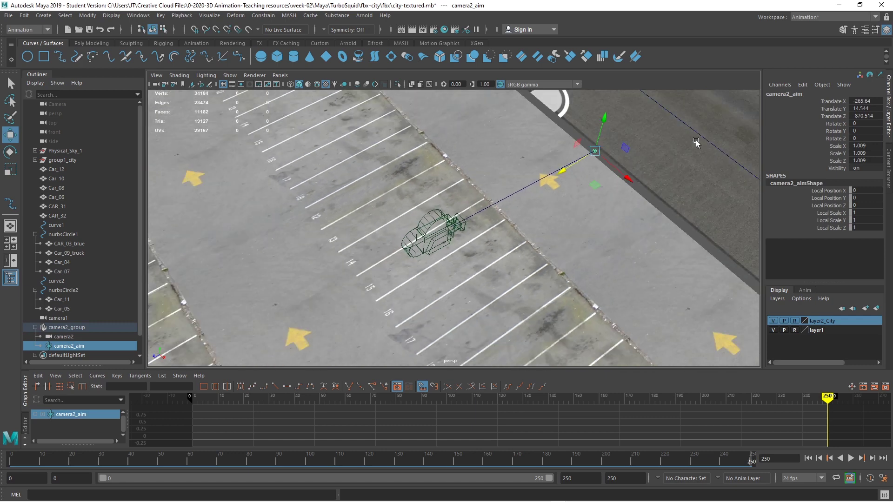
{"action": "left_click_drag", "start_coordinate": [628, 177], "coordinate": [534, 222]}
{"action": "left_click", "coordinate": [663, 315]}
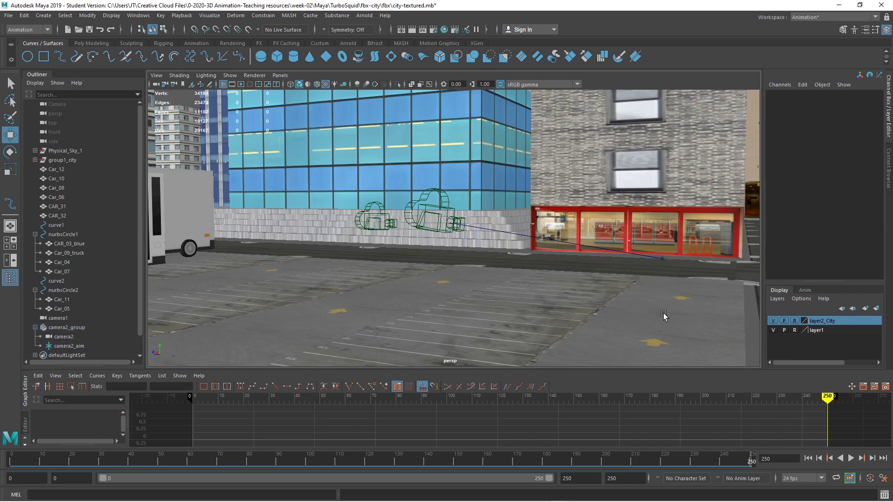
Step: At frame 0, move camera2_aim into the street in front of the turquoise car, to about X -389 and Z -926
{"action": "left_click", "coordinate": [808, 458]}
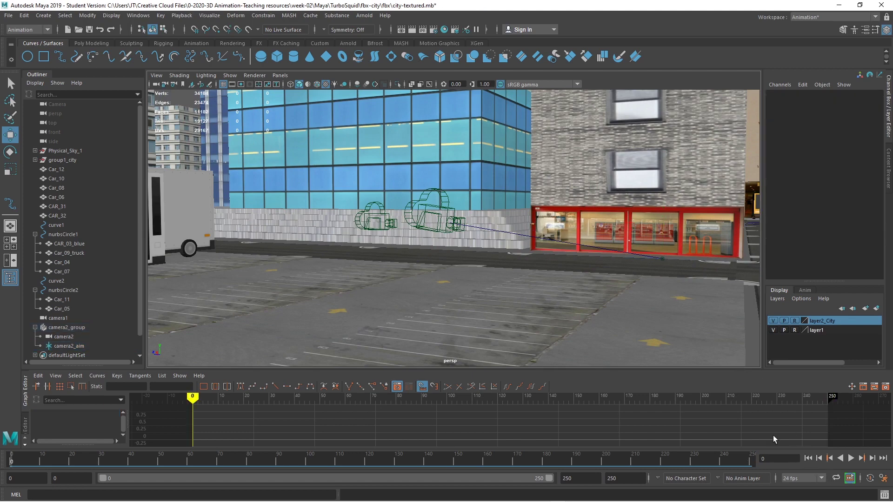
{"action": "middle_click_drag", "start_coordinate": [674, 298], "coordinate": [429, 287], "text": "alt"}
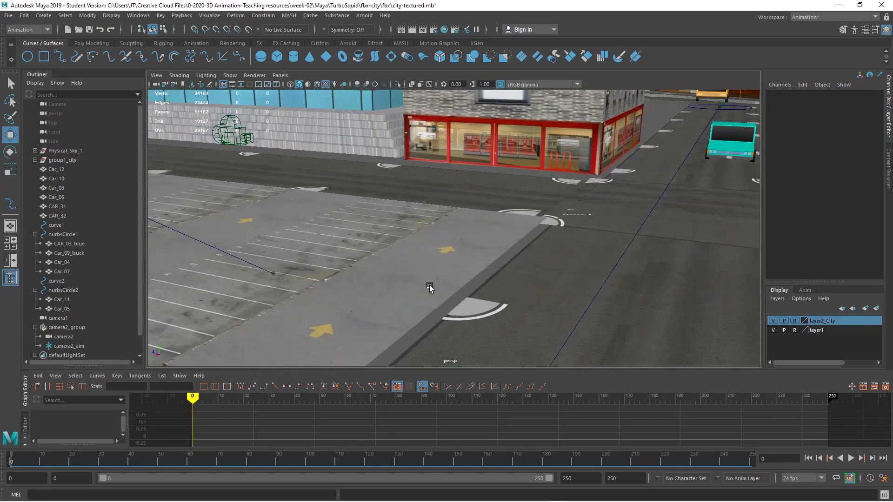
{"action": "left_click", "coordinate": [272, 275]}
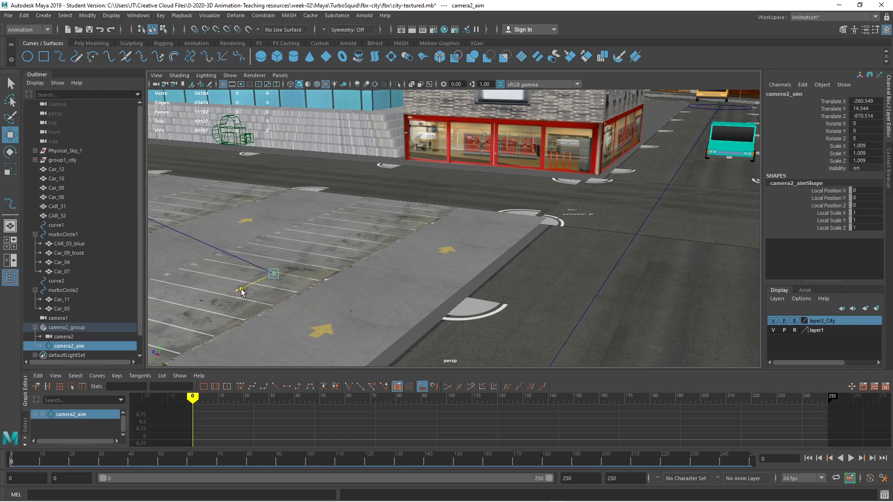
{"action": "left_click_drag", "start_coordinate": [239, 292], "coordinate": [544, 171]}
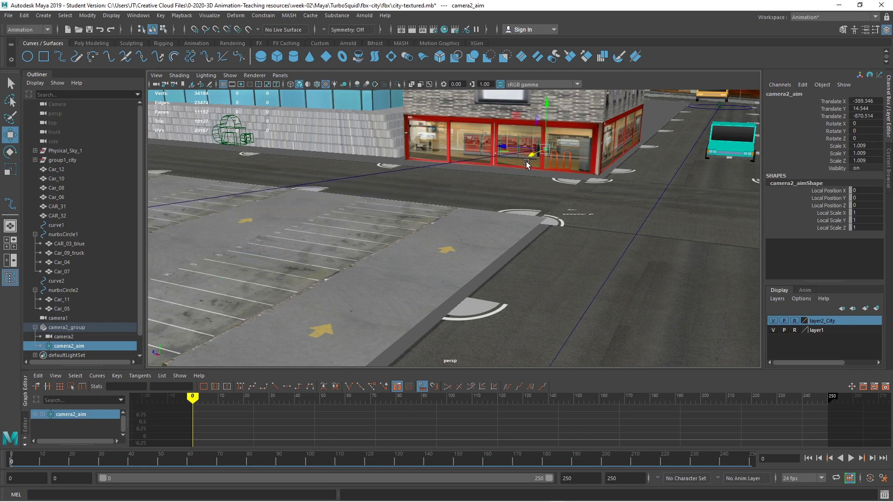
{"action": "left_click_drag", "start_coordinate": [495, 153], "coordinate": [730, 161]}
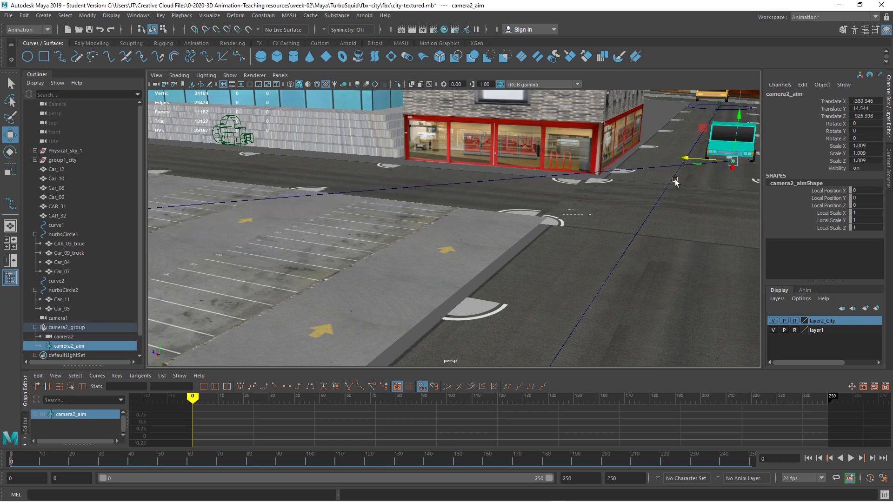
{"action": "left_click", "coordinate": [677, 184]}
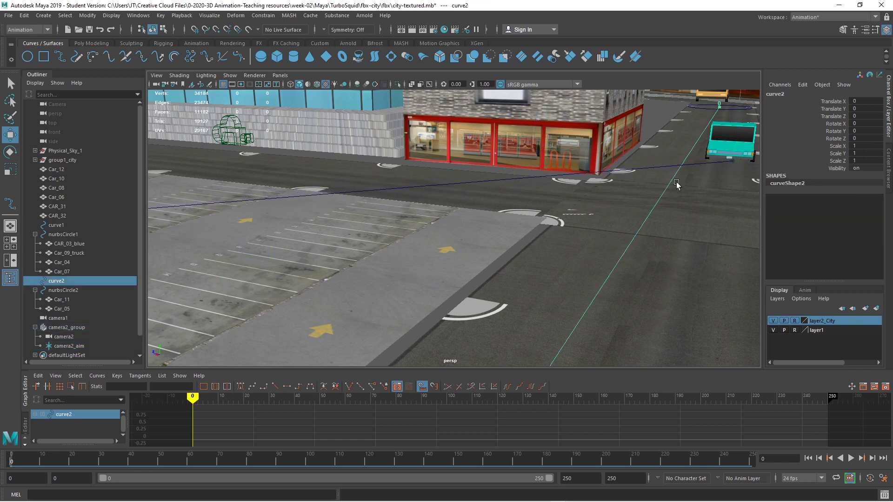
Step: Move camera2_aim along the street onto the turquoise car and lower it, to about X -486.5 and Y 11
{"action": "left_click", "coordinate": [734, 164]}
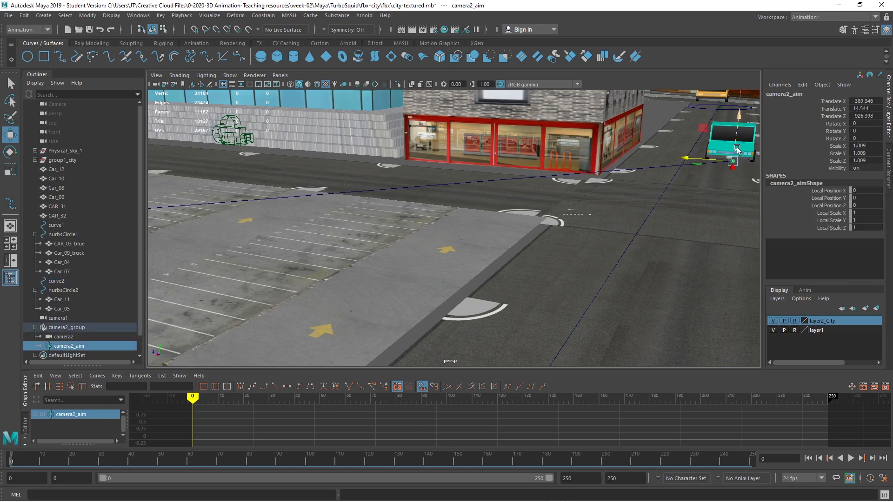
{"action": "left_click", "coordinate": [746, 148], "text": "shift"}
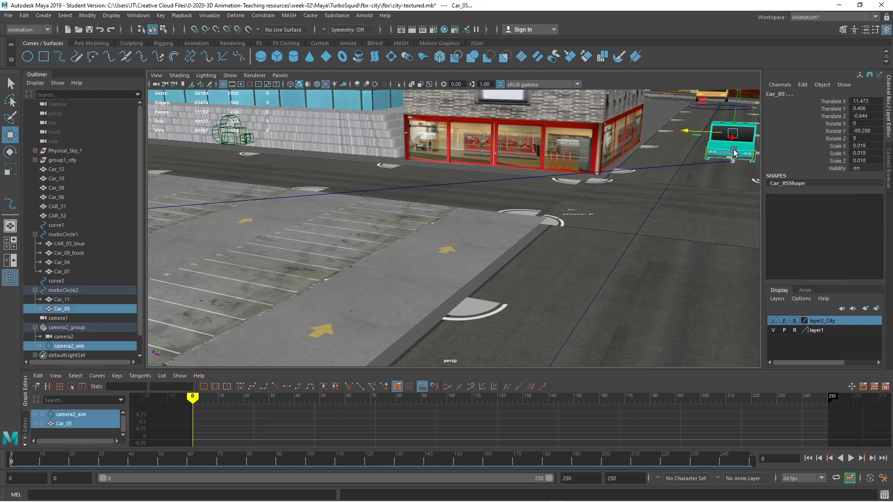
{"action": "key", "text": "f"}
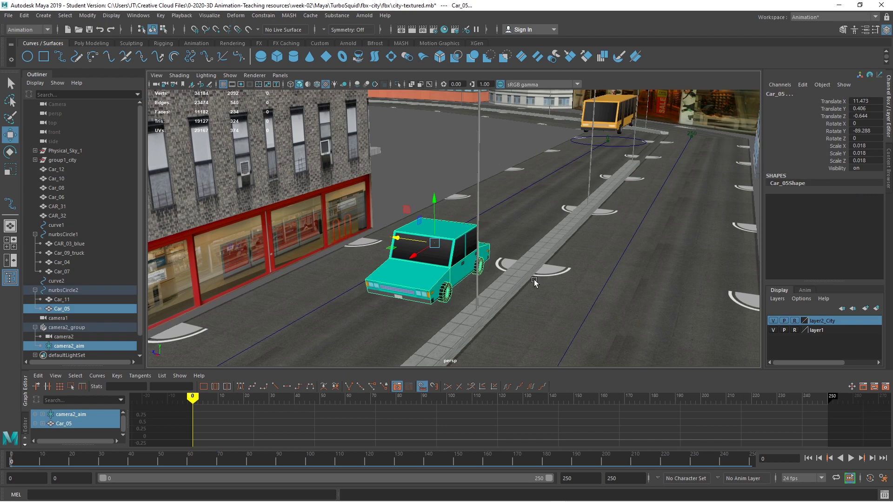
{"action": "left_click_drag", "start_coordinate": [534, 282], "coordinate": [453, 333], "text": "alt"}
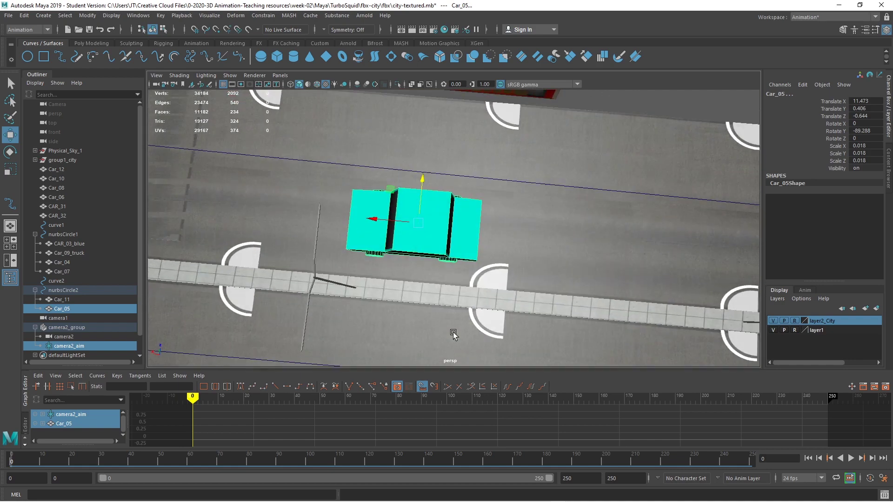
{"action": "scroll", "coordinate": [453, 333], "scroll_direction": "down", "scroll_amount": 4}
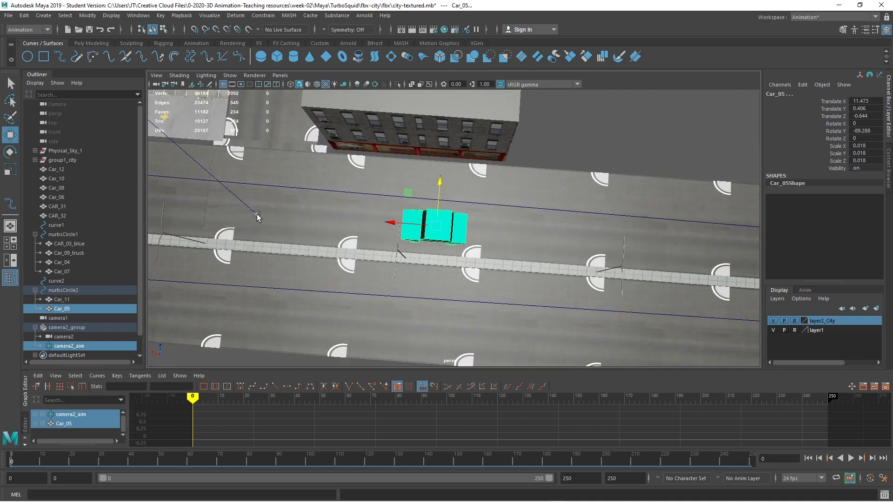
{"action": "left_click", "coordinate": [257, 215]}
{"action": "left_click_drag", "start_coordinate": [212, 213], "coordinate": [372, 235]}
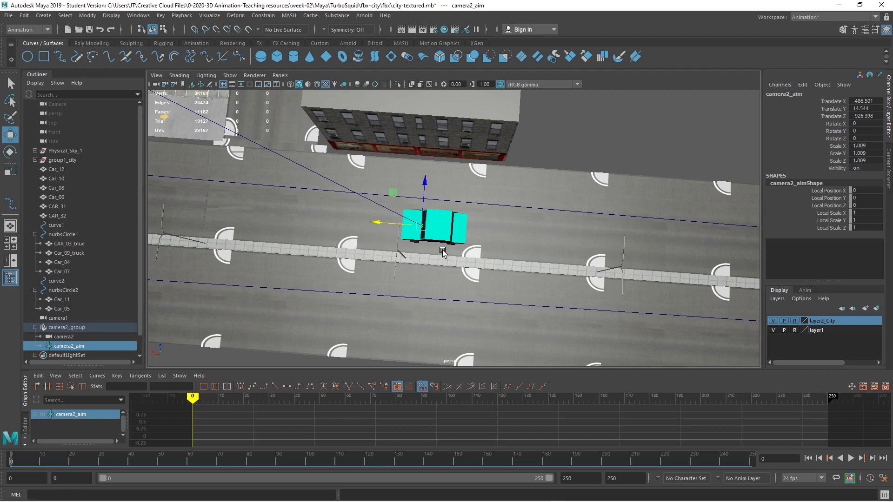
{"action": "left_click_drag", "start_coordinate": [444, 253], "coordinate": [450, 190], "text": "alt"}
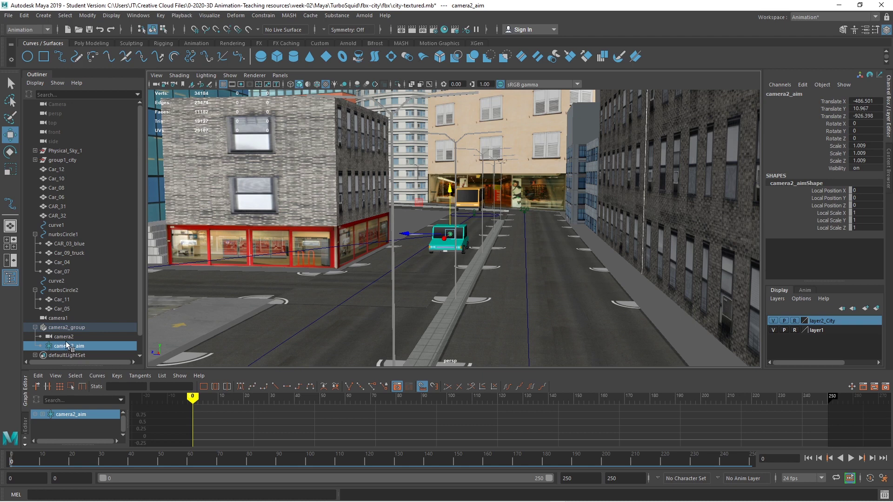
Step: Rename the turquoise car Car_05 as Car_05_trackedAIM
{"action": "left_click", "coordinate": [69, 298]}
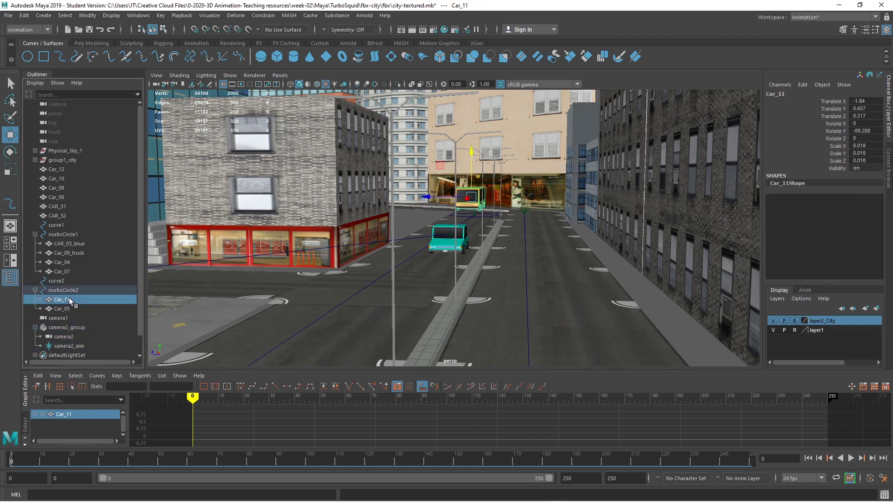
{"action": "left_click", "coordinate": [68, 309]}
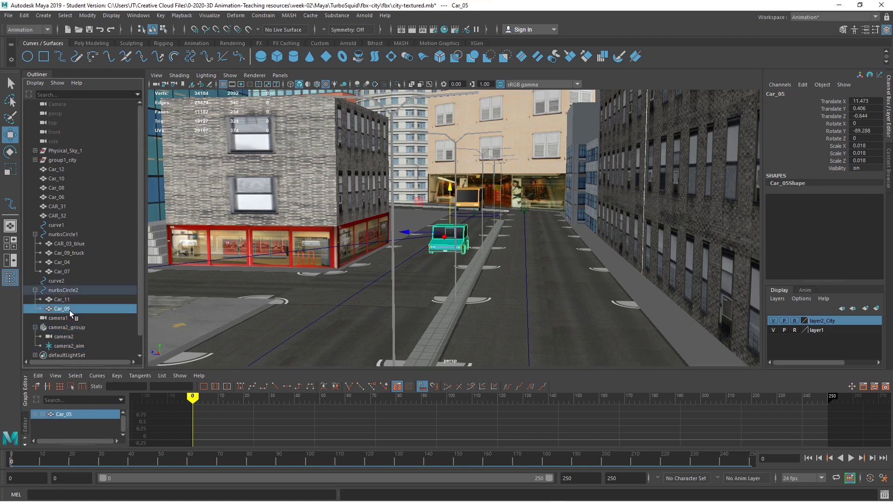
{"action": "double_click", "coordinate": [65, 309]}
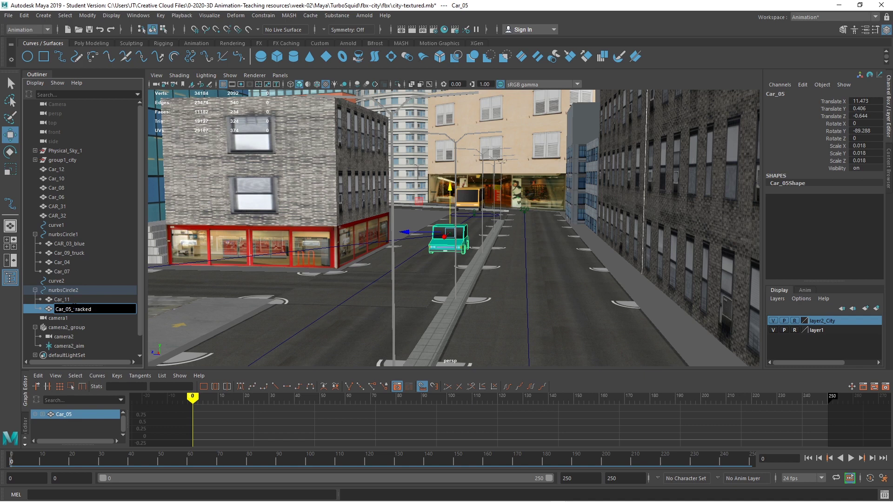
{"action": "type", "text": "_trackedAIM"}
{"action": "key", "text": "Return"}
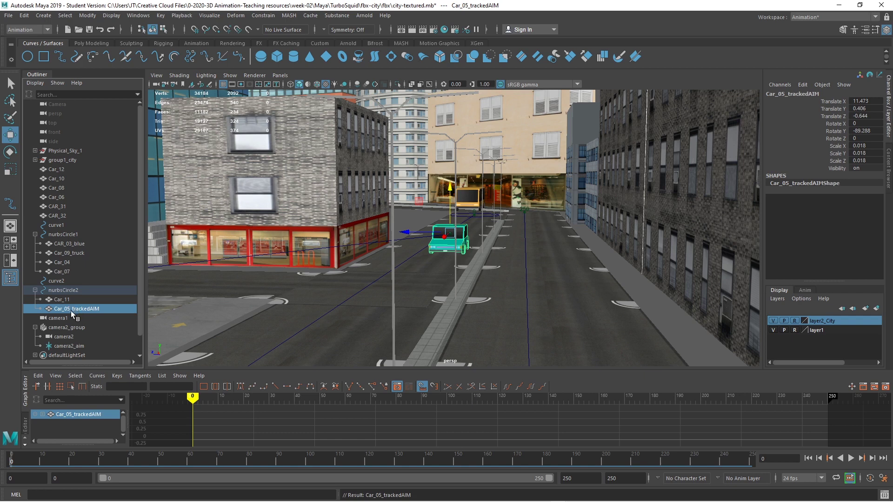
Step: Parent camera2_aim under Car_05_trackedAIM, check how it sits on the car, and deselect it
{"action": "left_click", "coordinate": [77, 346]}
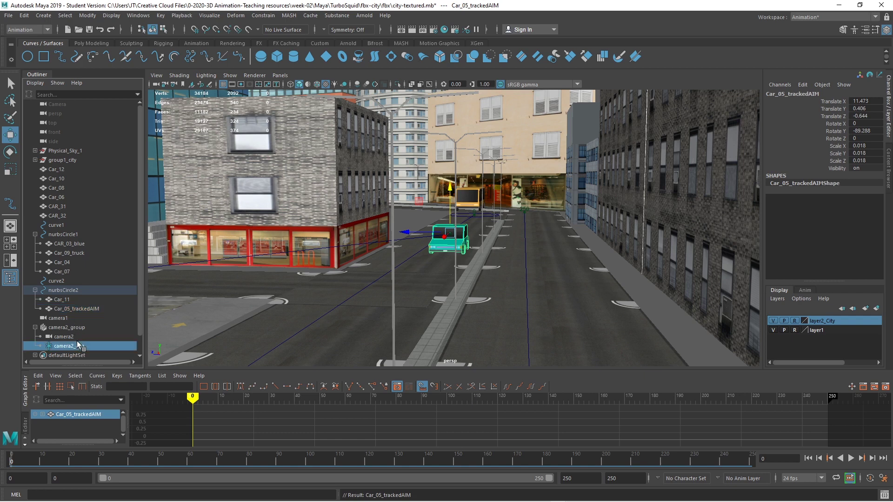
{"action": "left_click", "coordinate": [77, 308], "text": "ctrl"}
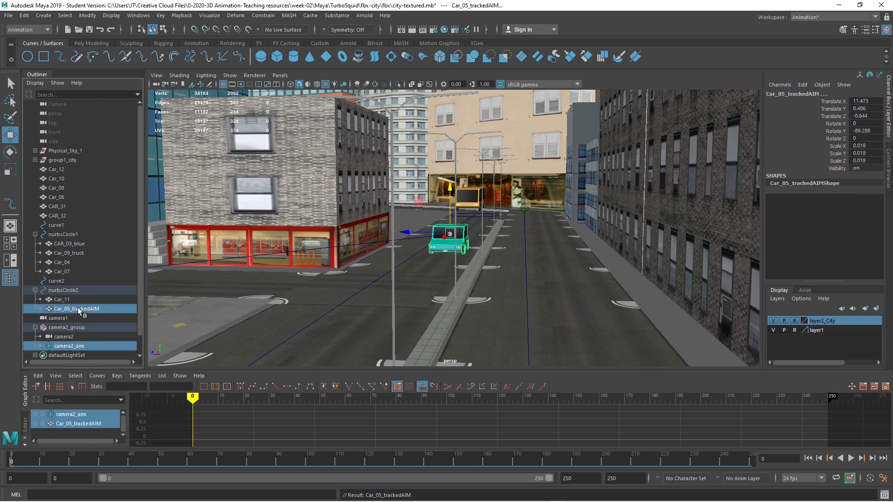
{"action": "left_click", "coordinate": [23, 16]}
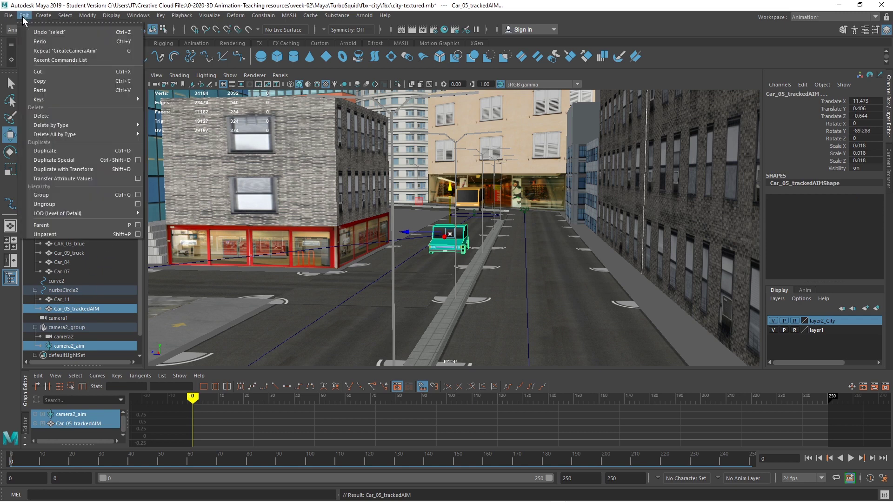
{"action": "left_click", "coordinate": [77, 226]}
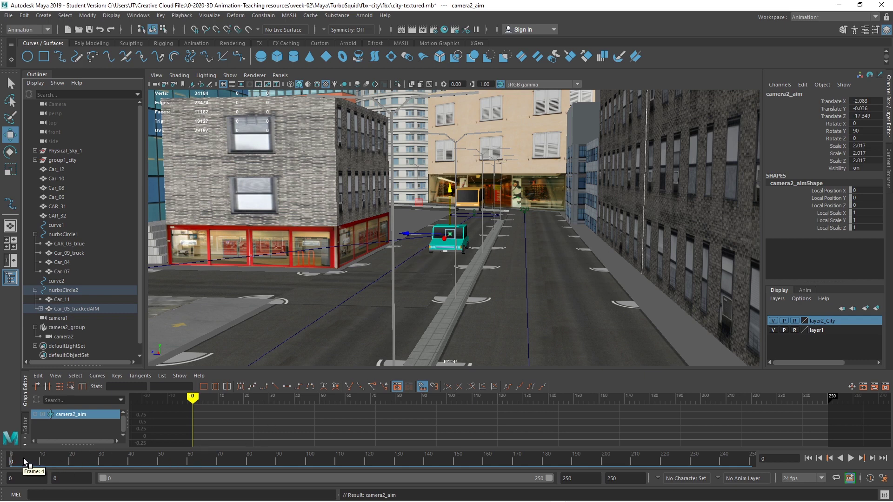
{"action": "mouse_move", "coordinate": [25, 460]}
{"action": "left_mouse_down"}
{"action": "mouse_move", "coordinate": [172, 462]}
{"action": "mouse_move", "coordinate": [19, 462]}
{"action": "left_mouse_up"}
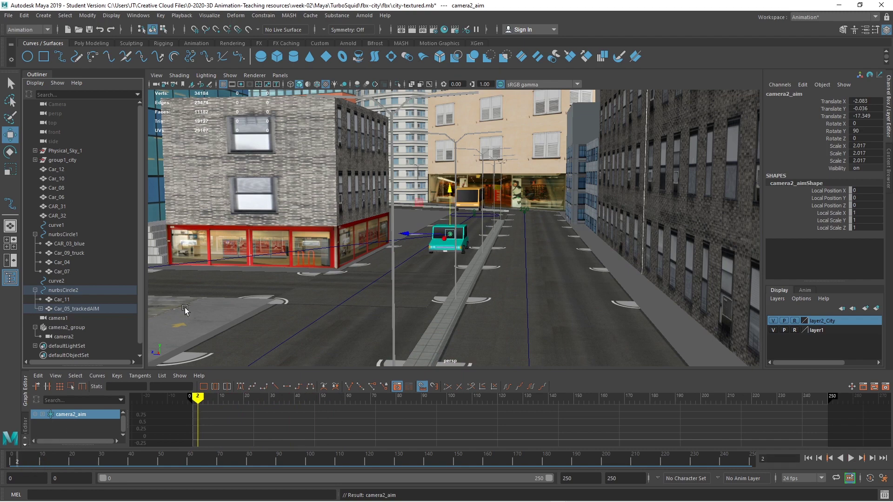
{"action": "key", "text": "f"}
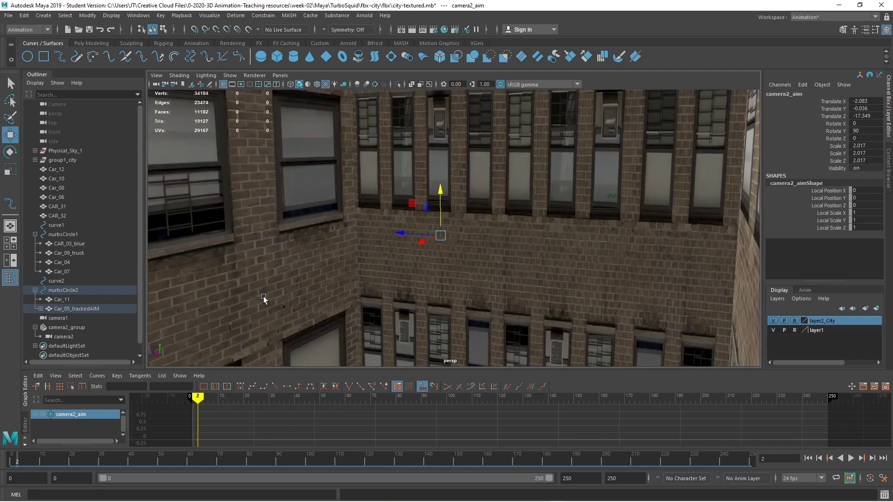
{"action": "left_click_drag", "start_coordinate": [263, 297], "coordinate": [481, 296], "text": "alt"}
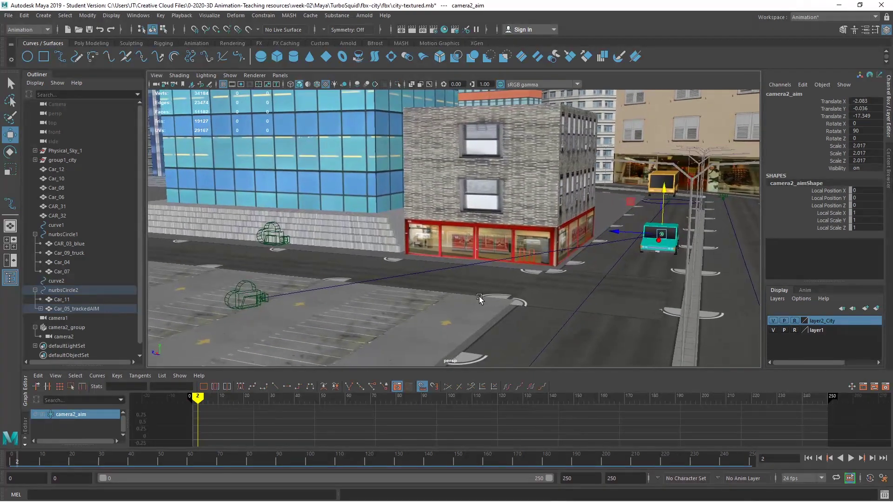
{"action": "left_click", "coordinate": [481, 296]}
Step: Replace the front view with the view through camera2 in the four-view layout and scrub the animation back to frame 0
{"action": "key", "text": "space"}
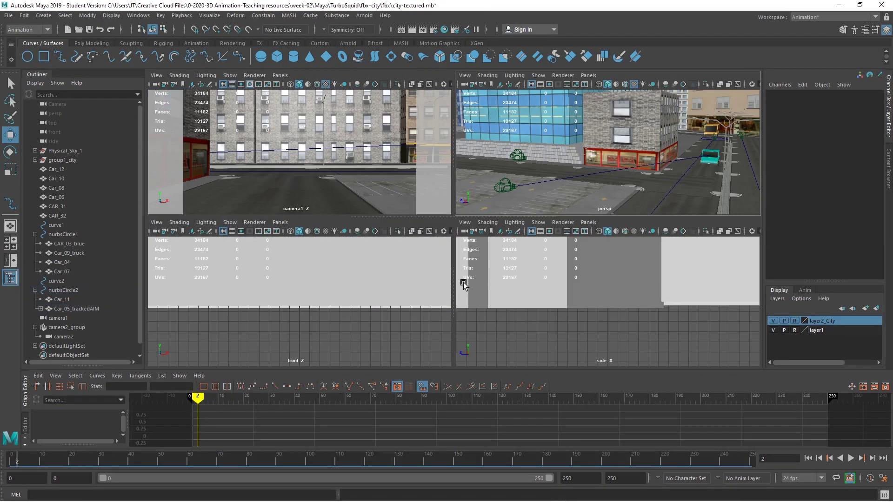
{"action": "left_click", "coordinate": [279, 222]}
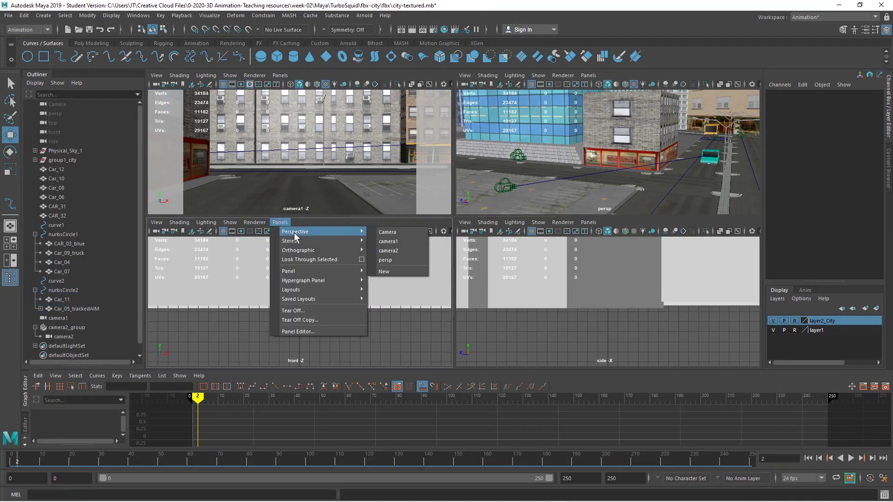
{"action": "mouse_move", "coordinate": [364, 236]}
{"action": "left_click", "coordinate": [389, 251]}
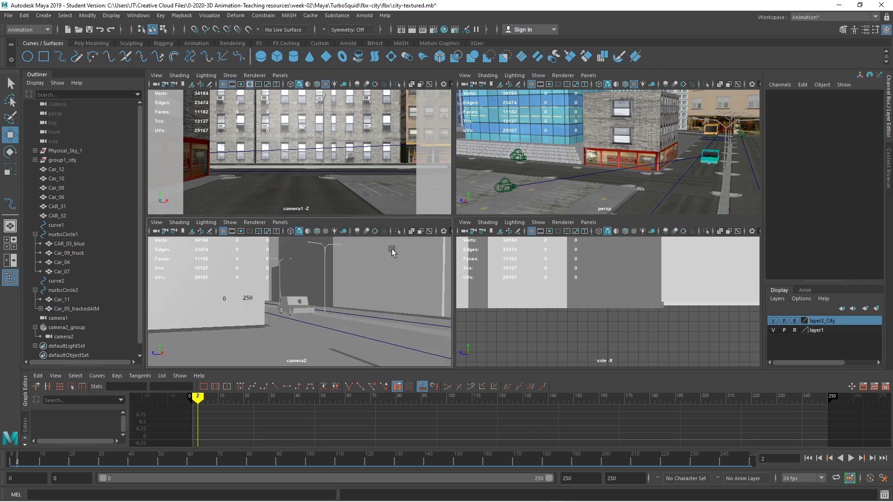
{"action": "left_click_drag", "start_coordinate": [212, 459], "coordinate": [6, 454]}
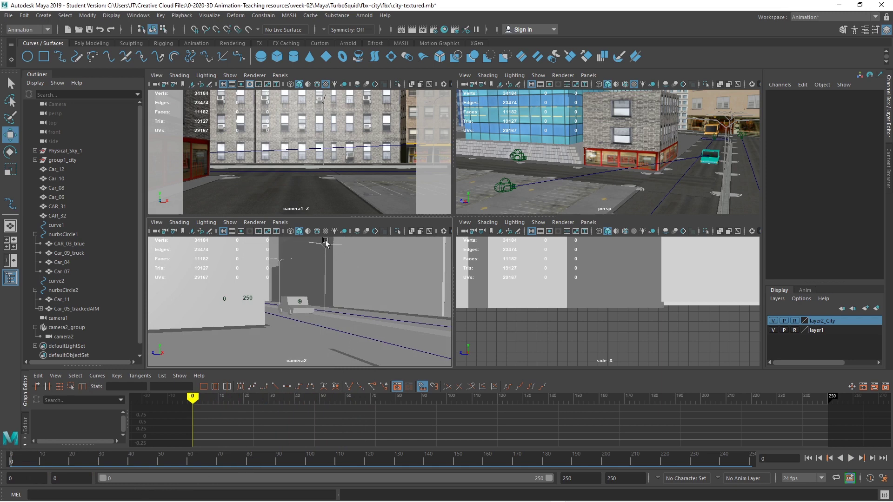
Step: Move camera2 back across the parking lot, away from the tracked car, to about X -145.5 and Z -717
{"action": "left_click", "coordinate": [505, 187]}
{"action": "left_click_drag", "start_coordinate": [505, 187], "coordinate": [458, 196]}
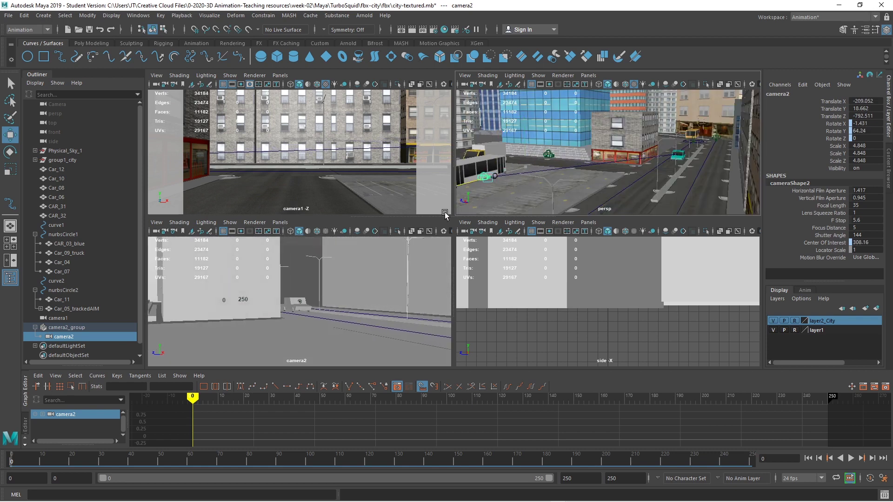
{"action": "left_click_drag", "start_coordinate": [421, 229], "coordinate": [403, 251]}
{"action": "left_click_drag", "start_coordinate": [523, 195], "coordinate": [447, 177], "text": "alt"}
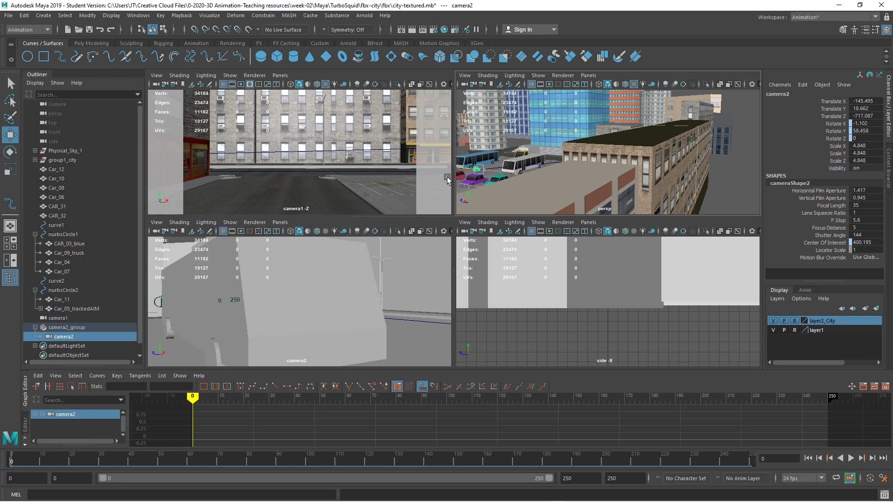
Step: Show the camera2 view textured and maximized, and review the animation through it by playing and scrubbing to about frame 213
{"action": "left_click", "coordinate": [326, 231]}
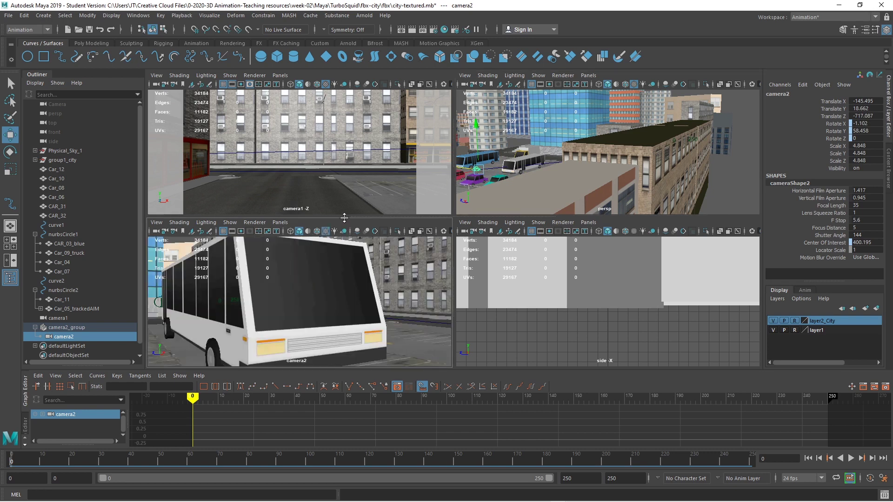
{"action": "key", "text": "space"}
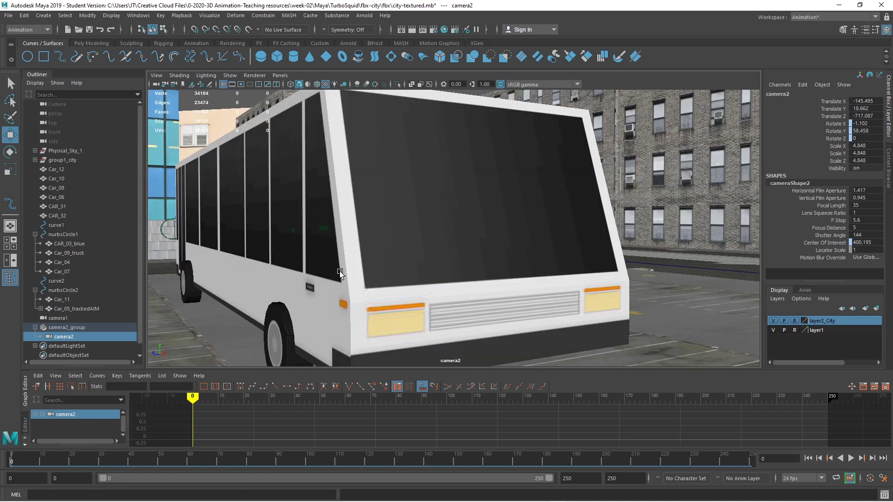
{"action": "left_click", "coordinate": [852, 458]}
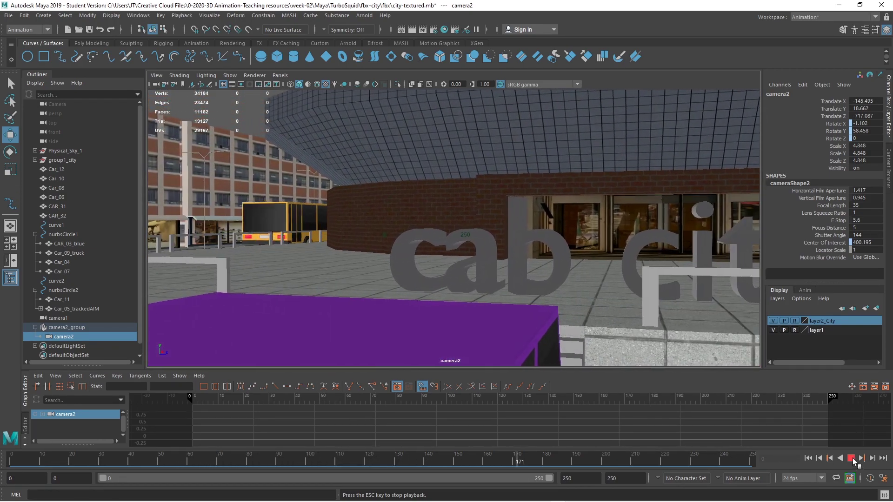
{"action": "left_click", "coordinate": [851, 459]}
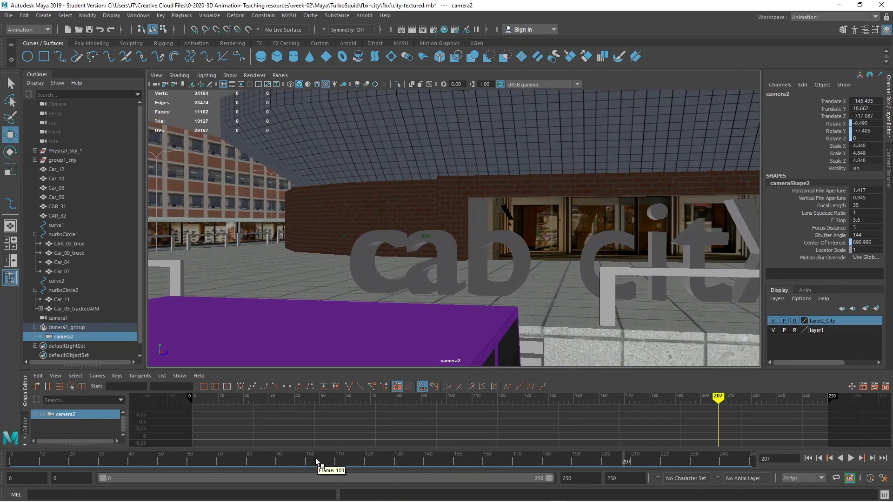
{"action": "left_click_drag", "start_coordinate": [315, 458], "coordinate": [642, 458]}
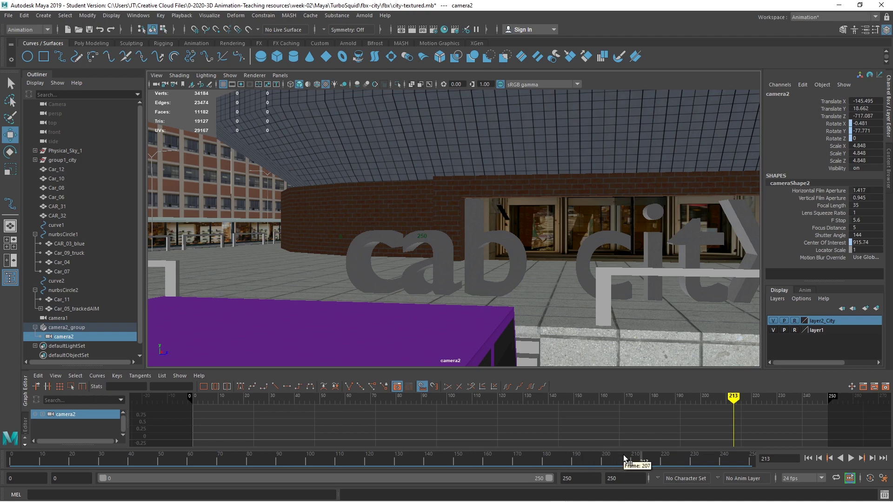
Step: Scrub the animation back to frame 1 and create a new basic camera without an aim
{"action": "left_click_drag", "start_coordinate": [634, 461], "coordinate": [14, 463]}
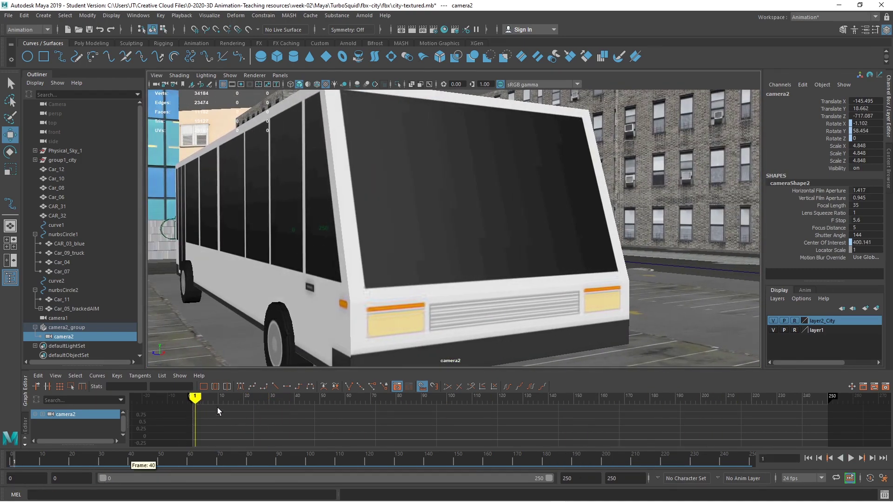
{"action": "left_click", "coordinate": [43, 16]}
{"action": "mouse_move", "coordinate": [70, 67]}
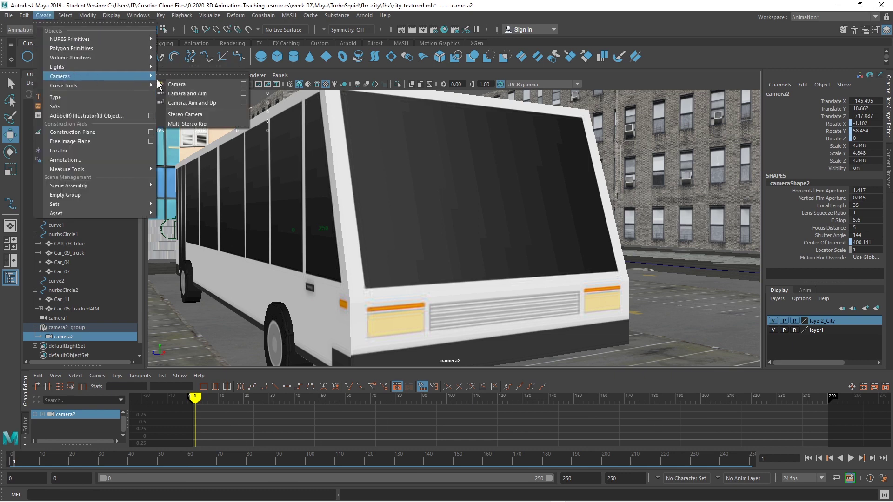
{"action": "left_click", "coordinate": [176, 84]}
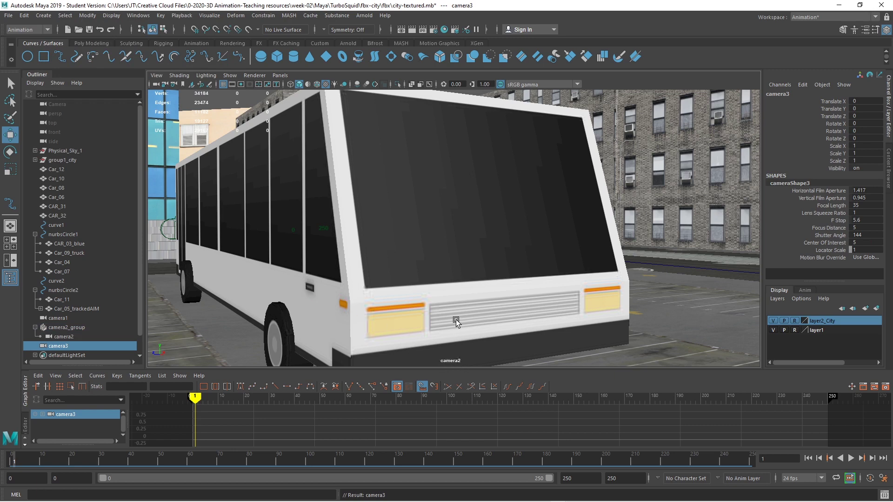
Step: In the perspective view, move camera3 onto the street beside the turquoise car, at about X -485, Y 12 and Z -939
{"action": "key", "text": "space"}
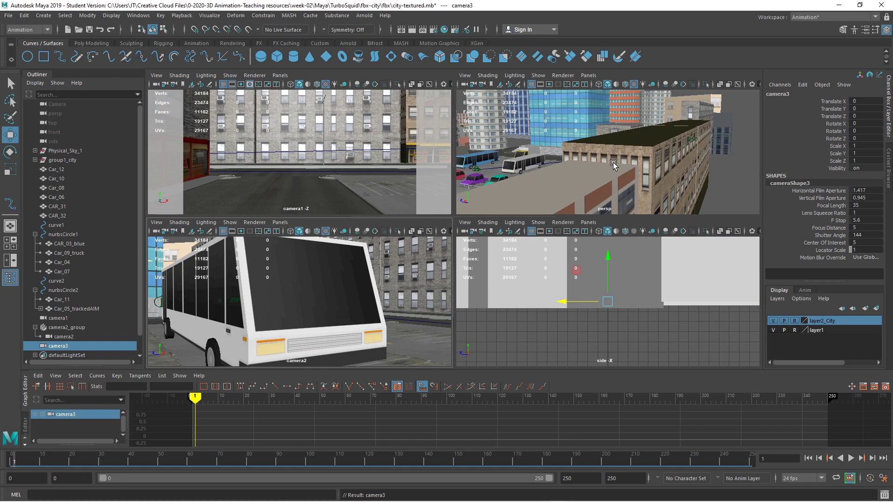
{"action": "key", "text": "space"}
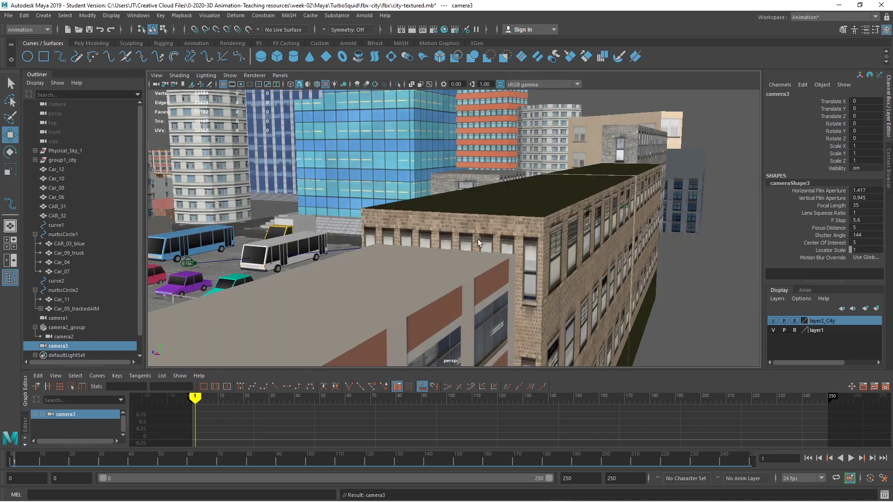
{"action": "scroll", "coordinate": [377, 272], "scroll_direction": "down", "scroll_amount": 10}
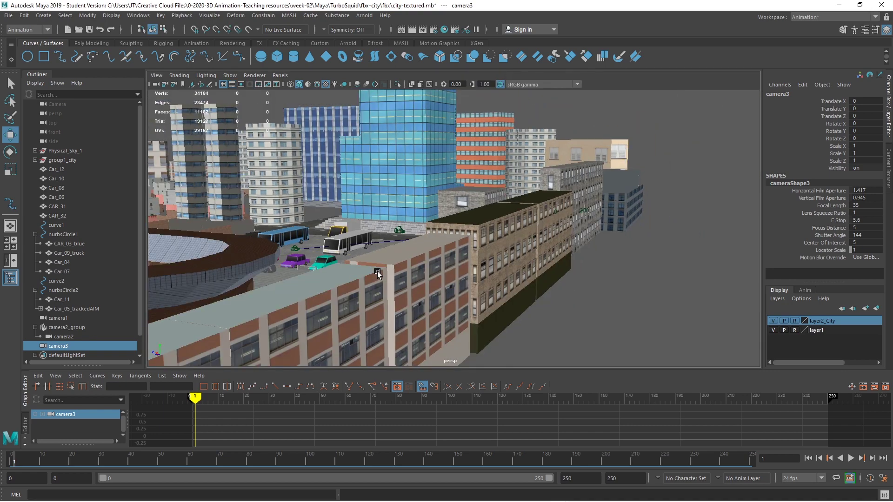
{"action": "left_click_drag", "start_coordinate": [310, 236], "coordinate": [359, 250], "text": "alt"}
{"action": "left_click_drag", "start_coordinate": [338, 296], "coordinate": [462, 192], "text": "alt"}
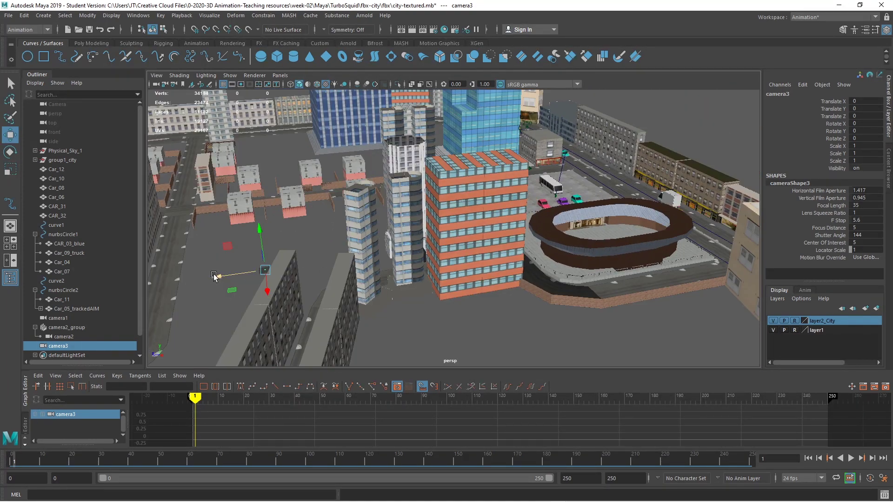
{"action": "left_click_drag", "start_coordinate": [219, 278], "coordinate": [597, 201]}
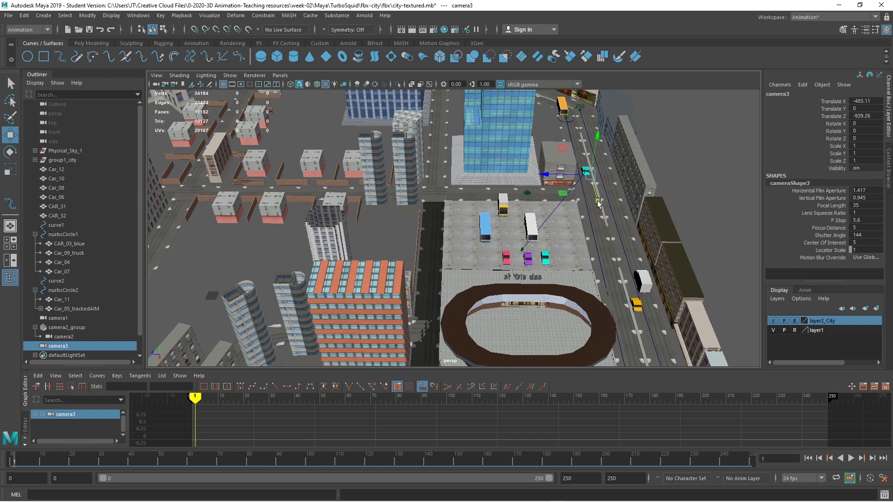
{"action": "left_click_drag", "start_coordinate": [597, 139], "coordinate": [597, 135]}
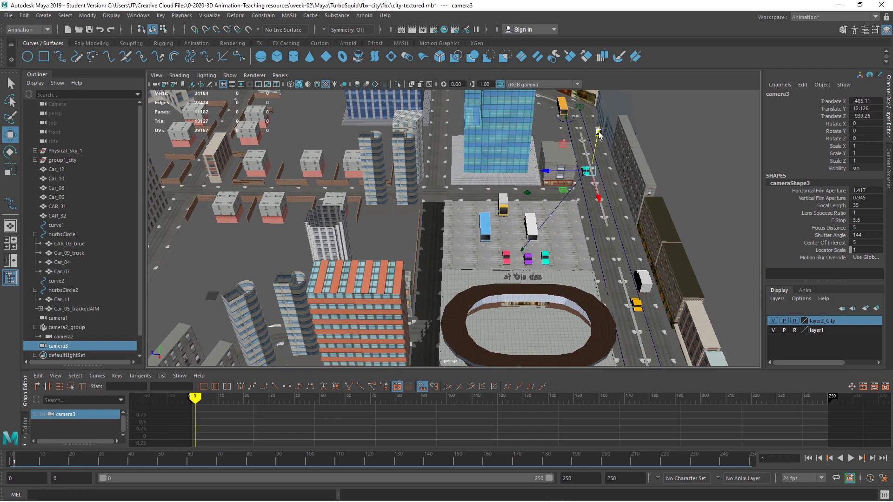
{"action": "key", "text": "f"}
{"action": "scroll", "coordinate": [454, 276], "scroll_direction": "down", "scroll_amount": 5}
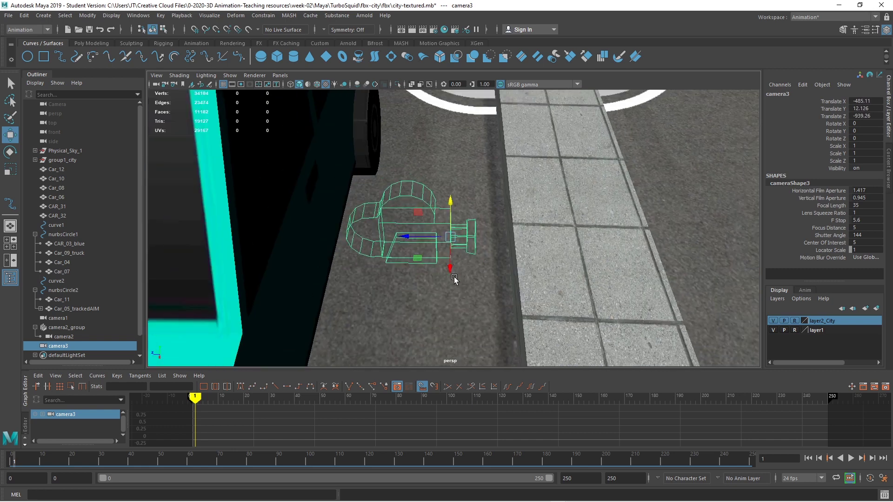
{"action": "scroll", "coordinate": [453, 275], "scroll_direction": "down", "scroll_amount": 8}
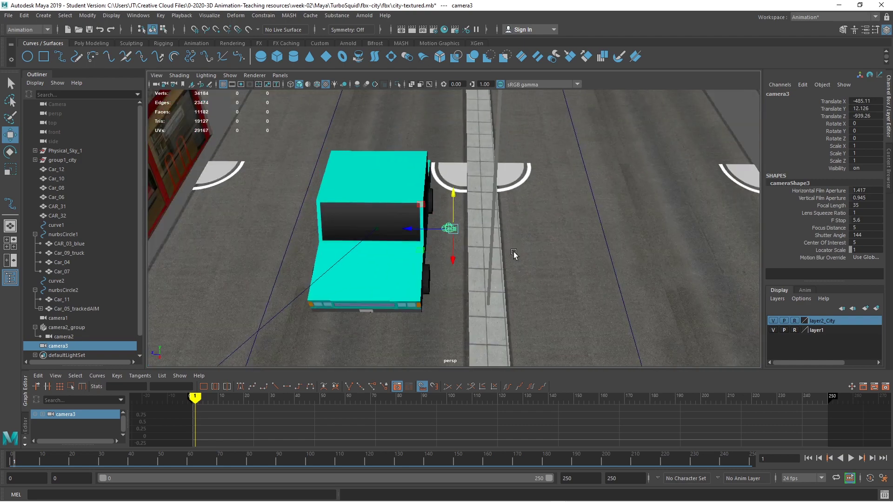
Step: Replace the side view with a textured view through camera3 and move the camera to the car's other side, at about Z -900
{"action": "key", "text": "space"}
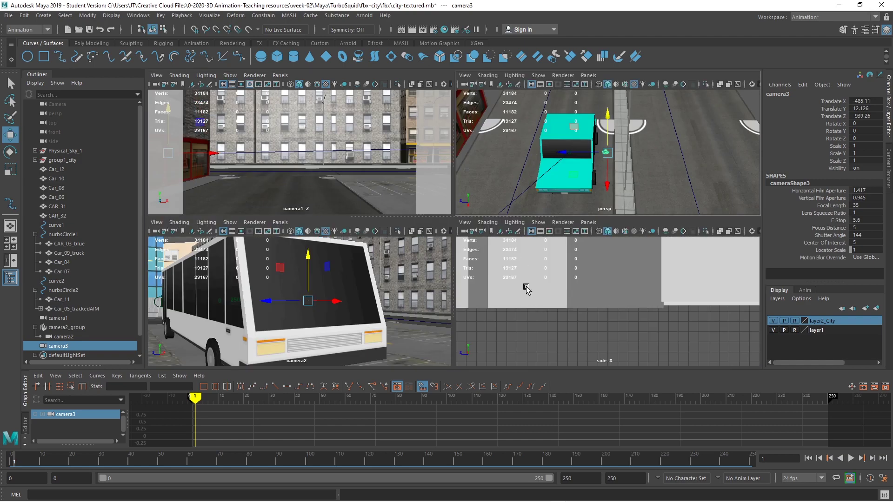
{"action": "left_click", "coordinate": [588, 222]}
{"action": "mouse_move", "coordinate": [600, 232]}
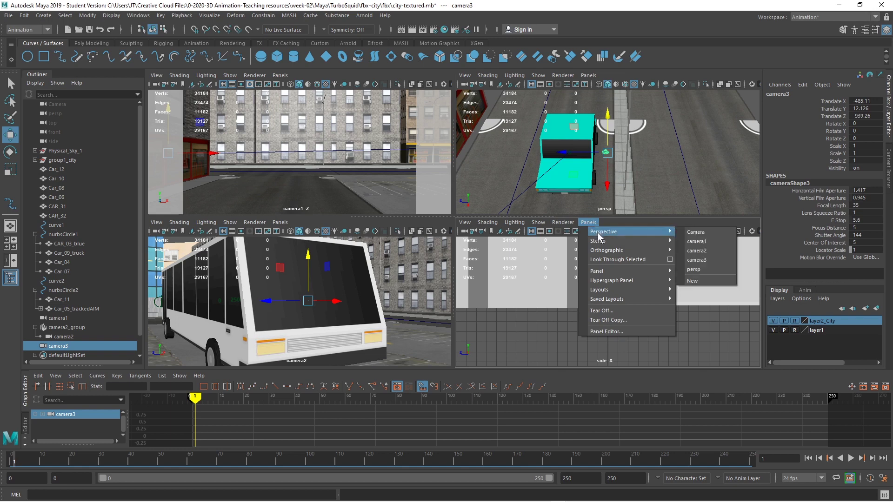
{"action": "left_click", "coordinate": [712, 260]}
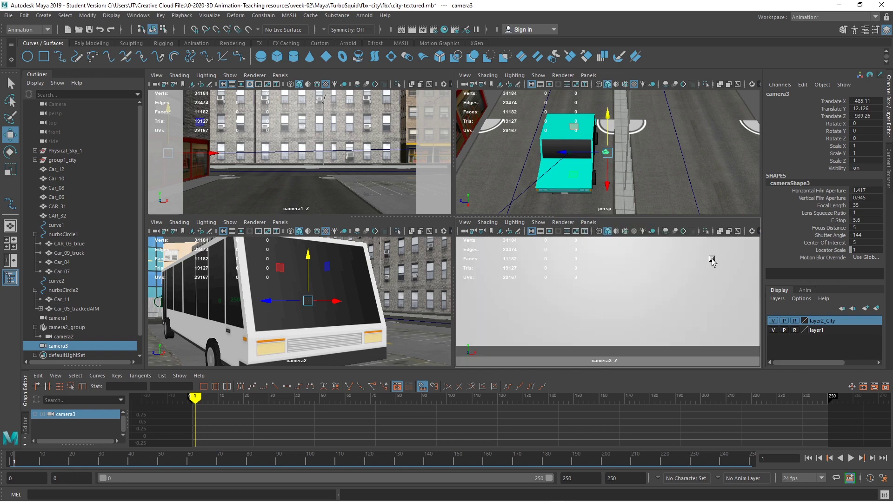
{"action": "left_click_drag", "start_coordinate": [564, 156], "coordinate": [443, 170]}
{"action": "left_click", "coordinate": [634, 232]}
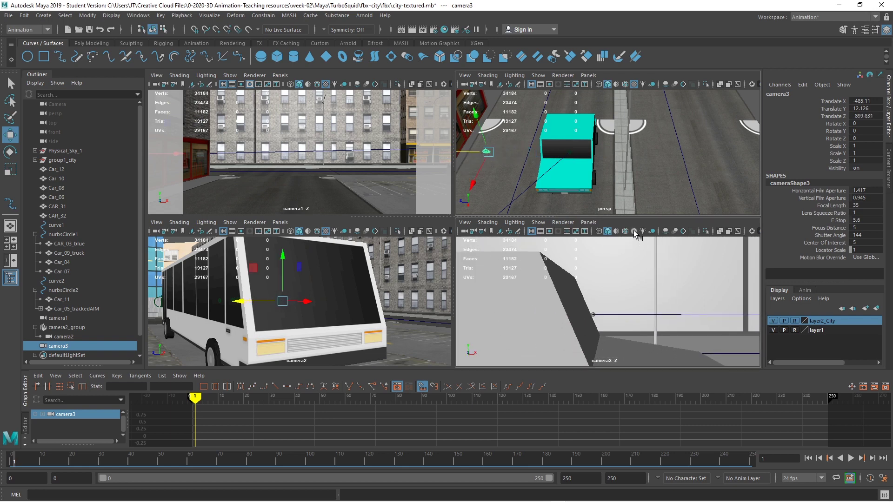
Step: Scale camera3 up uniformly to about 3.93 and check its view by scrubbing to frame 16 and back to 0
{"action": "left_click", "coordinate": [10, 169]}
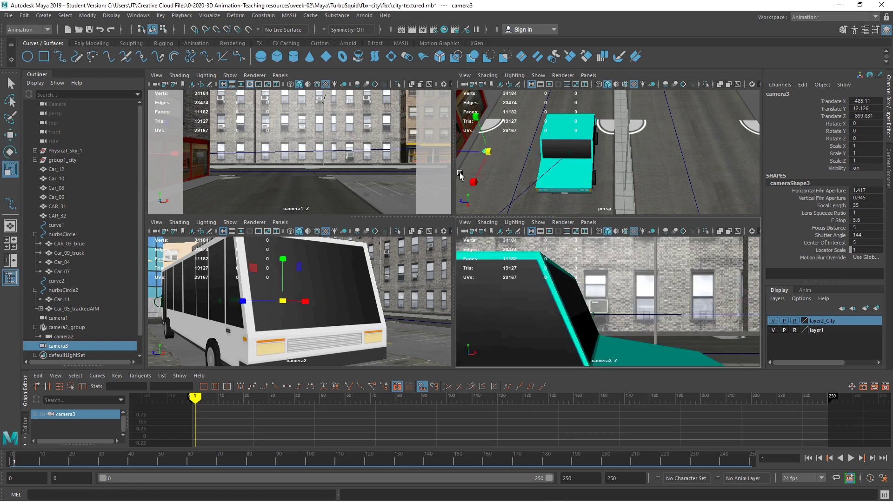
{"action": "left_click_drag", "start_coordinate": [487, 152], "coordinate": [512, 157]}
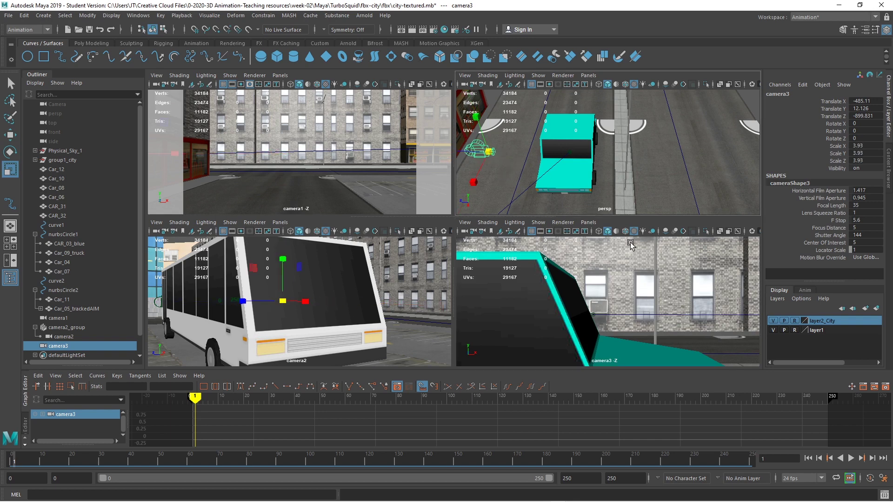
{"action": "left_click", "coordinate": [24, 462]}
{"action": "left_click_drag", "start_coordinate": [25, 462], "coordinate": [60, 462]}
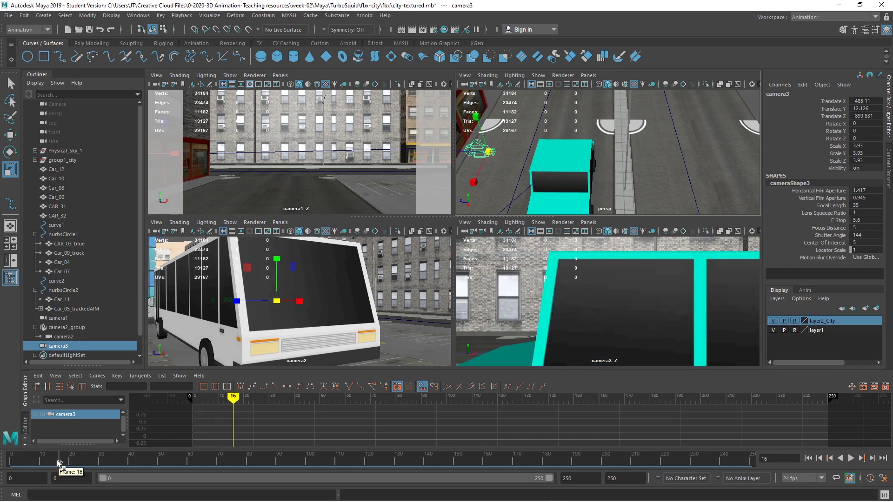
{"action": "left_click", "coordinate": [626, 225]}
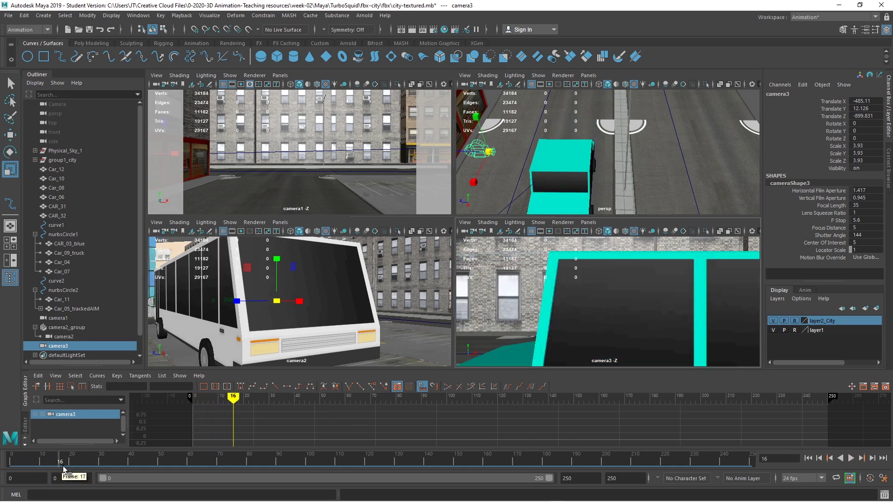
{"action": "left_click_drag", "start_coordinate": [60, 461], "coordinate": [2, 459]}
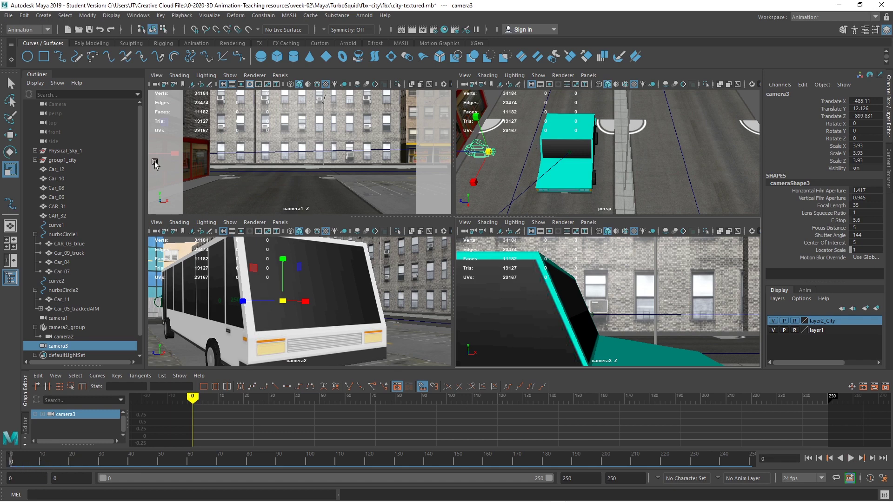
Step: Turn camera3 to about -67.4 degrees in Y and place it behind the turquoise car at about X -534.5, Y 14.75, Z -909.9
{"action": "left_click", "coordinate": [10, 135]}
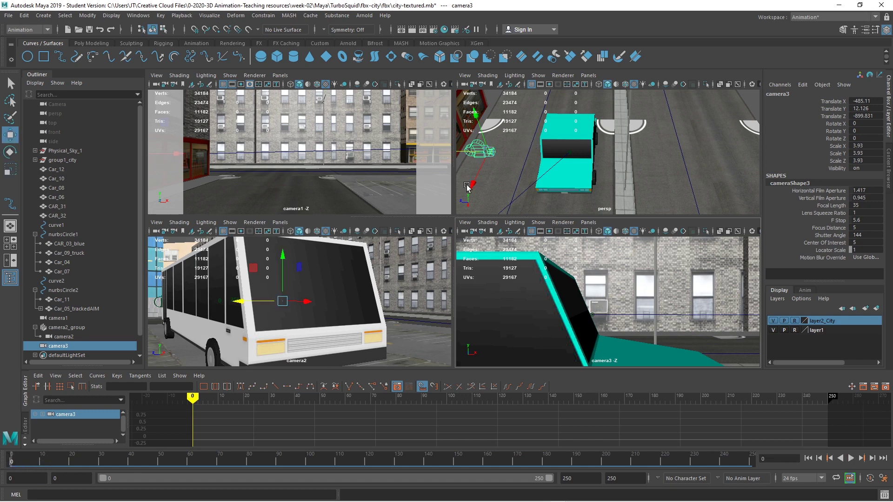
{"action": "left_click_drag", "start_coordinate": [474, 185], "coordinate": [487, 151]}
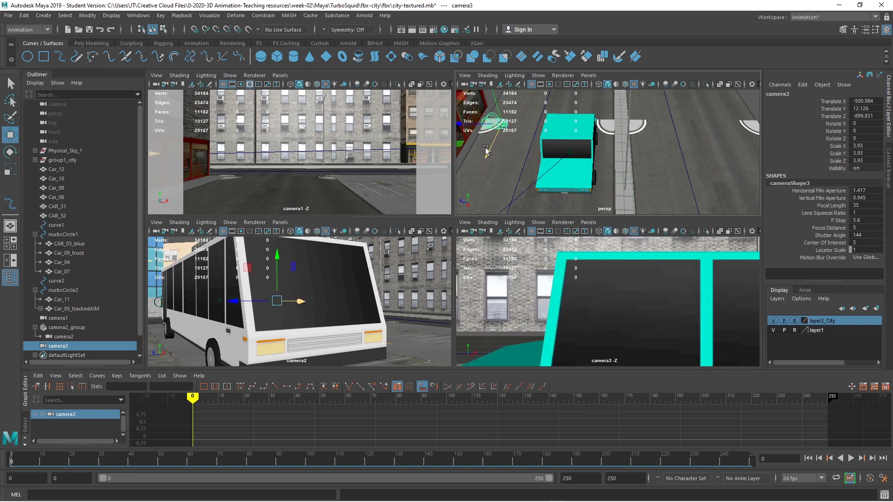
{"action": "left_click", "coordinate": [10, 151]}
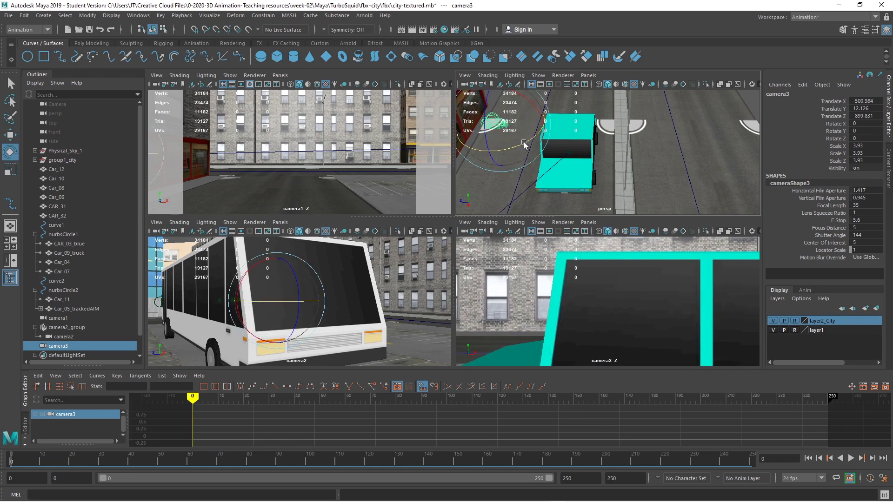
{"action": "left_click_drag", "start_coordinate": [524, 144], "coordinate": [483, 143]}
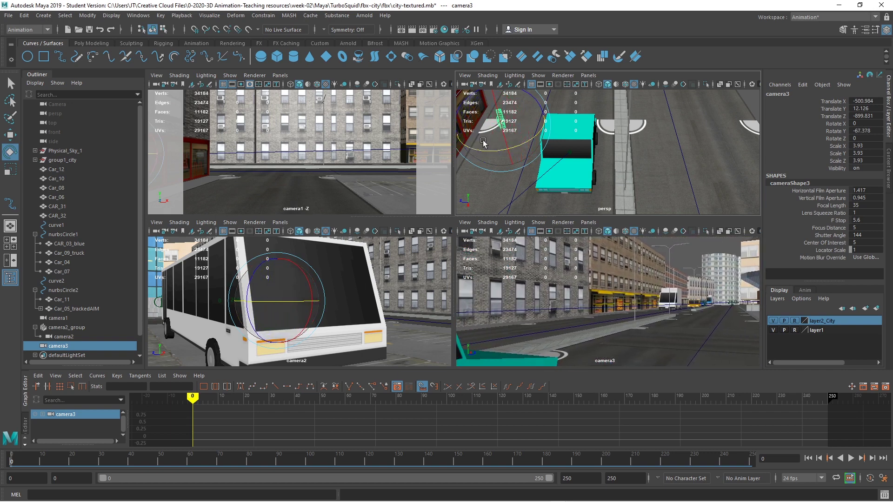
{"action": "left_click", "coordinate": [9, 135]}
{"action": "left_click_drag", "start_coordinate": [455, 126], "coordinate": [524, 92]}
{"action": "left_click_drag", "start_coordinate": [515, 133], "coordinate": [545, 98]}
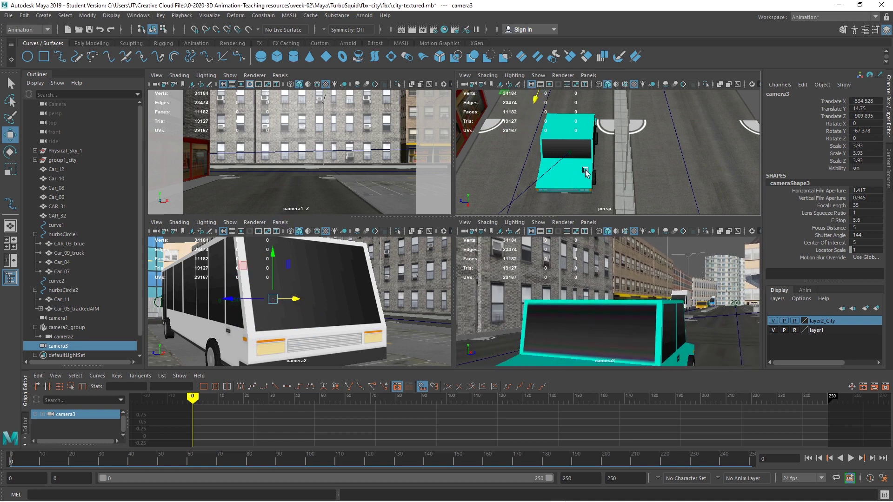
Step: Parent camera3 under Car_05_trackedAIM so it travels with the car
{"action": "scroll", "coordinate": [585, 173], "scroll_direction": "down", "scroll_amount": 5}
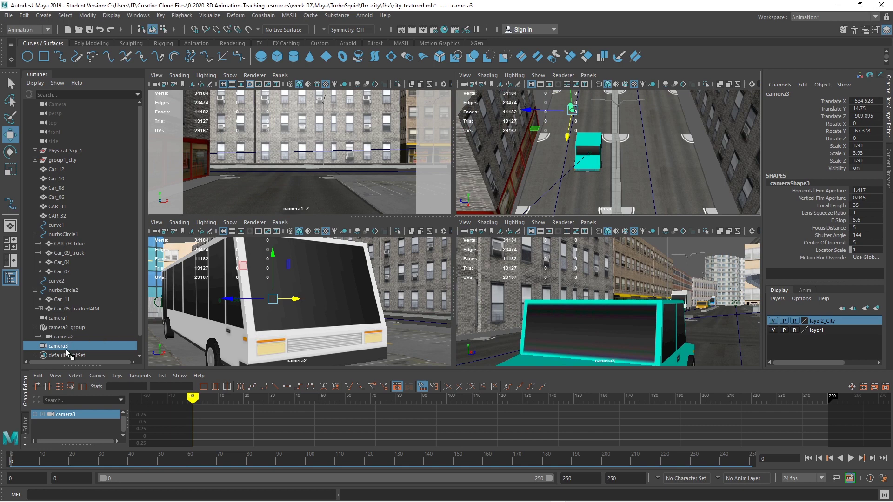
{"action": "left_click_drag", "start_coordinate": [68, 349], "coordinate": [69, 342]}
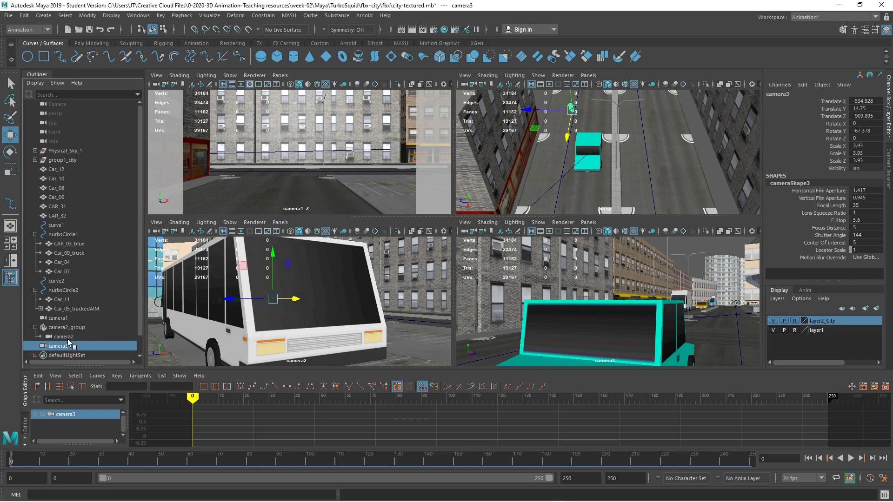
{"action": "left_click", "coordinate": [82, 309], "text": "ctrl"}
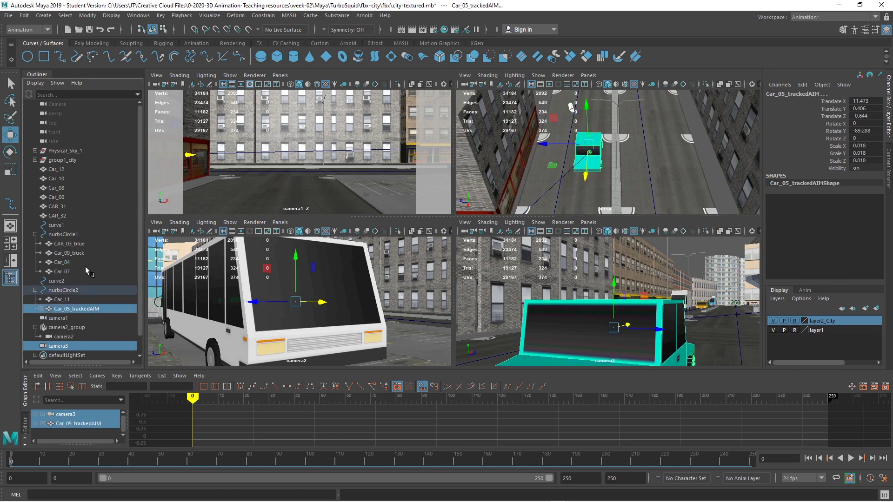
{"action": "key", "text": "p"}
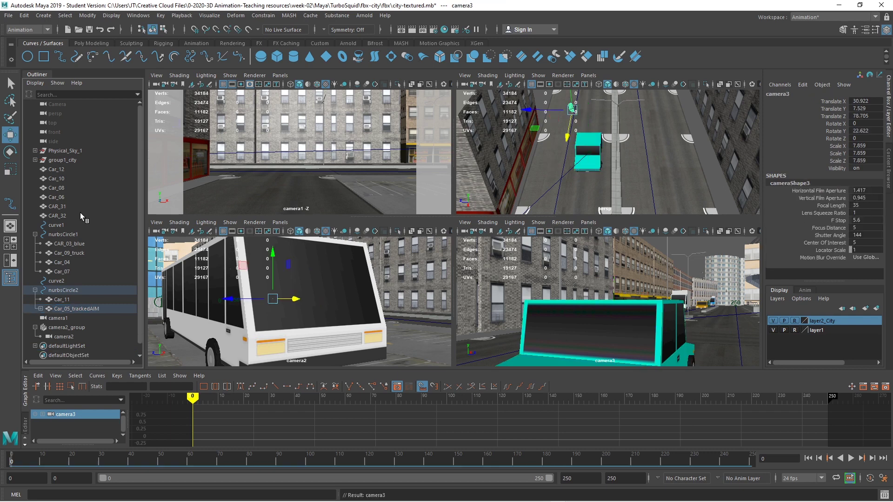
Step: Maximize the camera3 view and play the animation through it
{"action": "left_click", "coordinate": [657, 219]}
{"action": "key", "text": "space"}
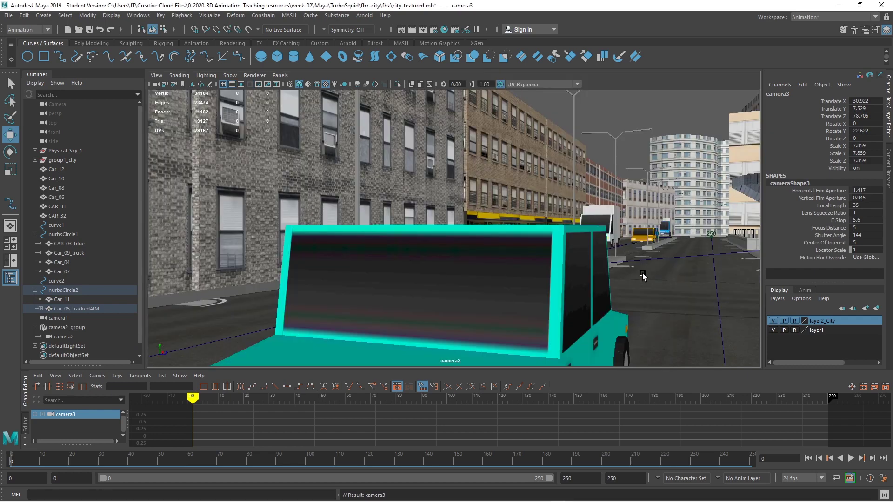
{"action": "left_click", "coordinate": [851, 458]}
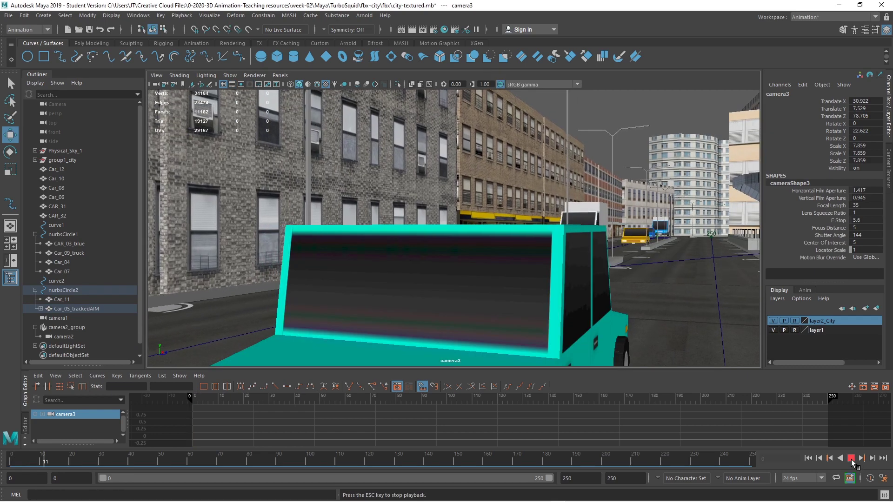
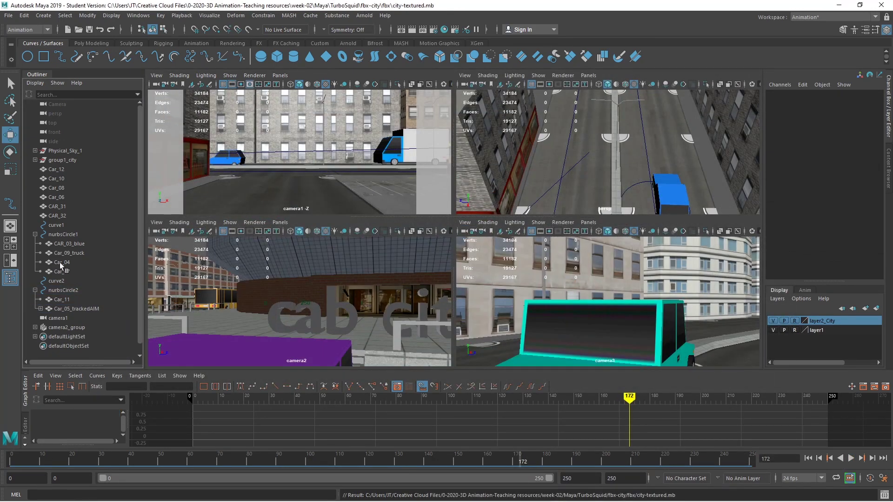
Step: Collapse nurbsCircle1 and nurbsCircle2 and select everything from group1_city through camera2_group in the Outliner
{"action": "left_click", "coordinate": [35, 234]}
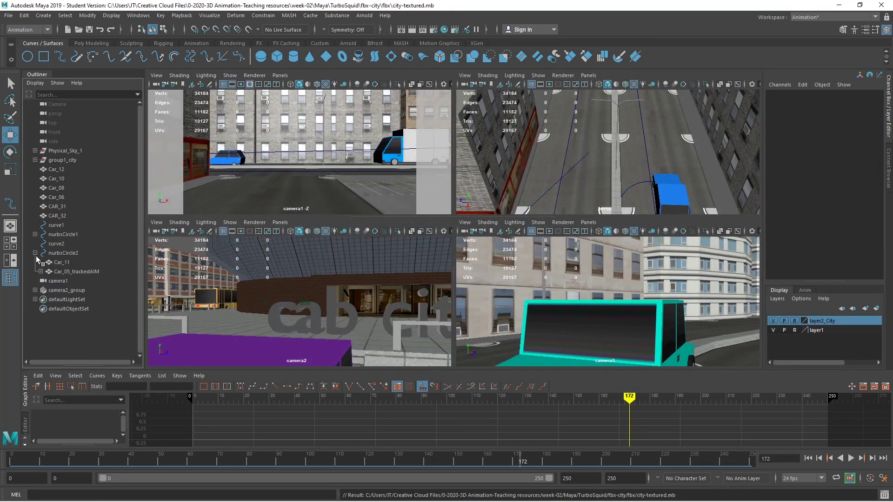
{"action": "left_click", "coordinate": [35, 253]}
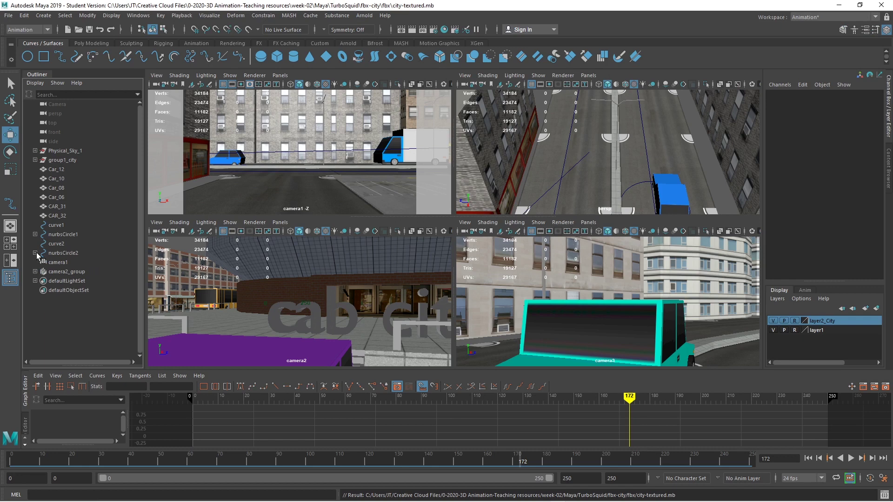
{"action": "left_click", "coordinate": [65, 272]}
{"action": "left_click", "coordinate": [55, 160], "text": "shift"}
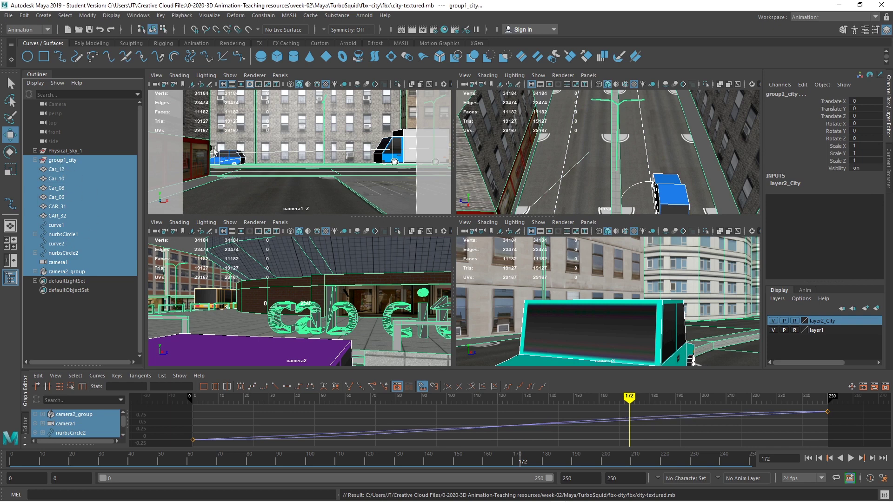
Step: Set the target Unity project for sending FBX assets to the Demo Unity Project folder inside UnityProject
{"action": "left_click", "coordinate": [9, 16]}
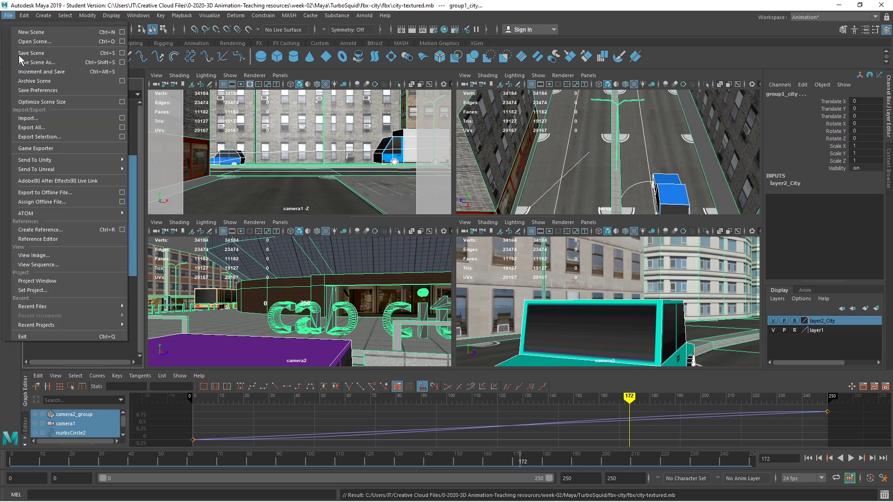
{"action": "mouse_move", "coordinate": [37, 161]}
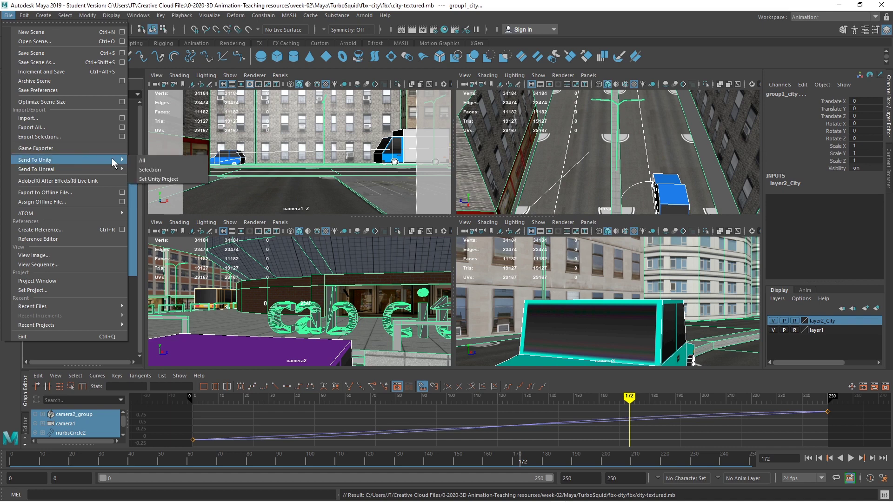
{"action": "left_click", "coordinate": [157, 179]}
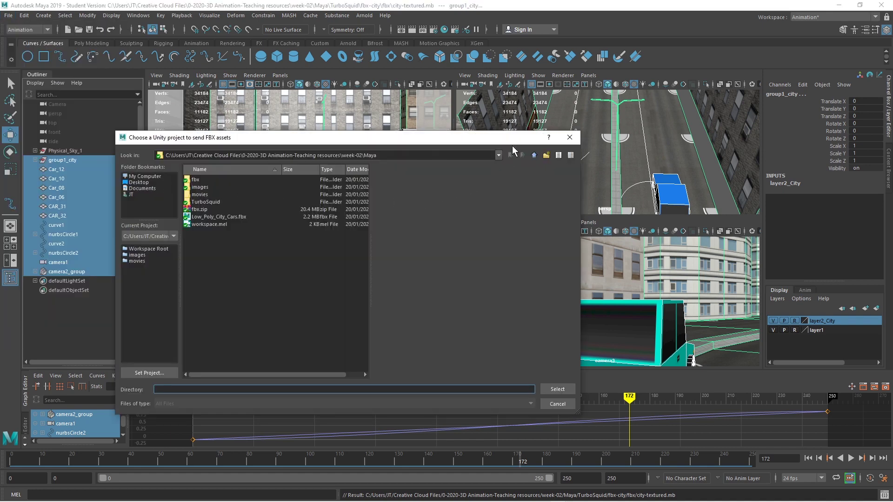
{"action": "left_click", "coordinate": [534, 156]}
{"action": "left_click", "coordinate": [534, 156]}
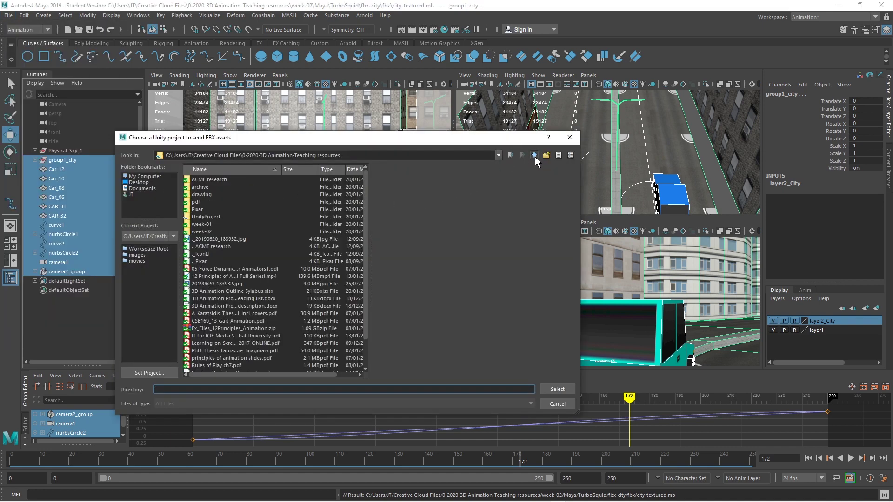
{"action": "double_click", "coordinate": [217, 217]}
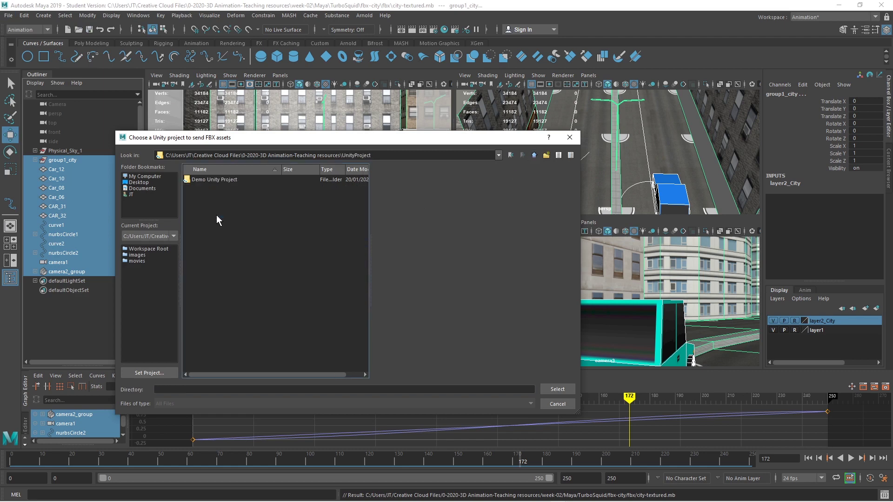
{"action": "left_click", "coordinate": [227, 179]}
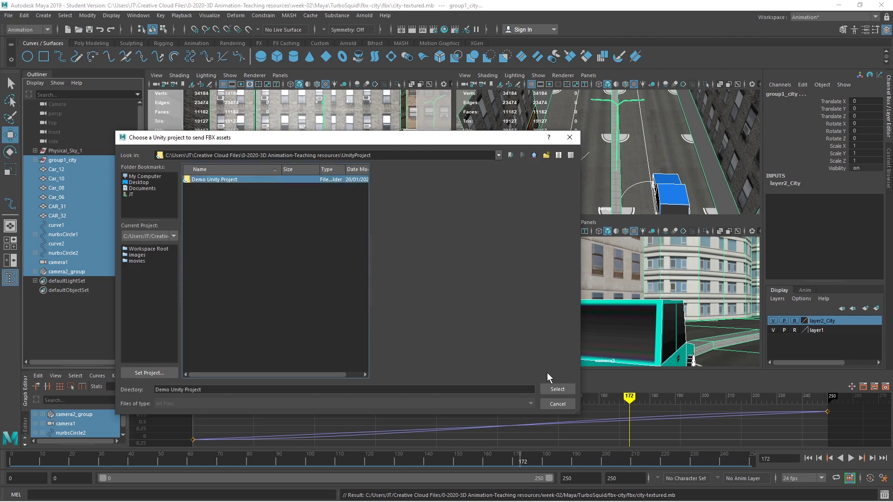
{"action": "left_click", "coordinate": [556, 389]}
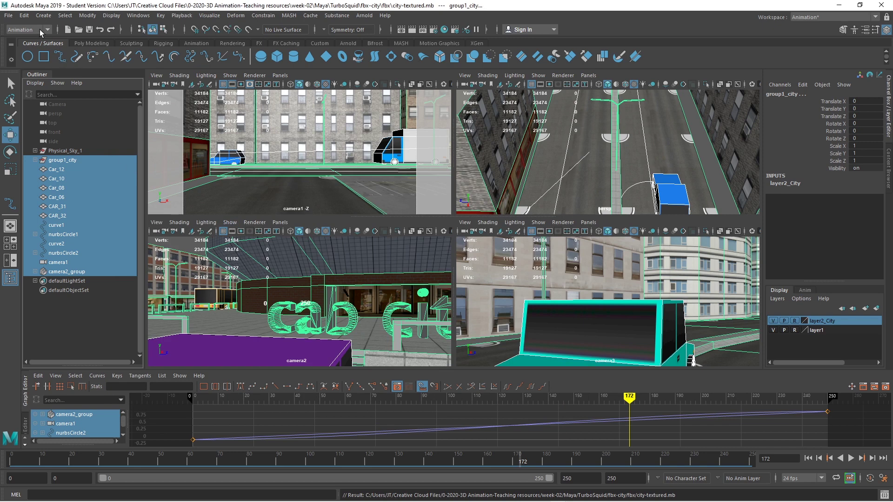
Step: Send the selection to Unity as an FBX named city1, with Animation and Embed Media included
{"action": "left_click", "coordinate": [9, 15]}
{"action": "mouse_move", "coordinate": [66, 160]}
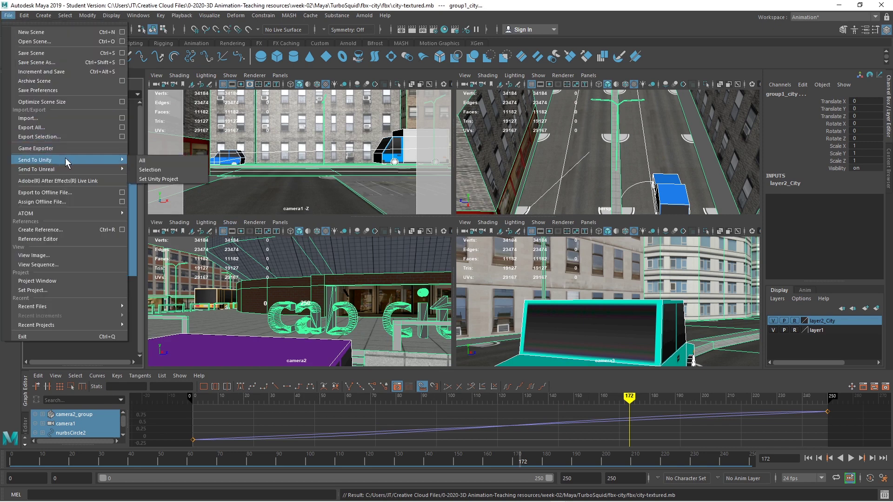
{"action": "left_click", "coordinate": [160, 170]}
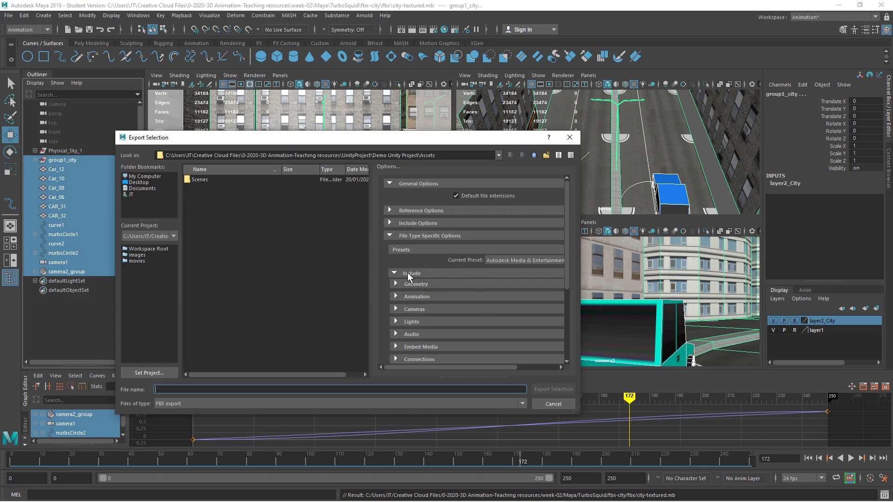
{"action": "left_click", "coordinate": [409, 298]}
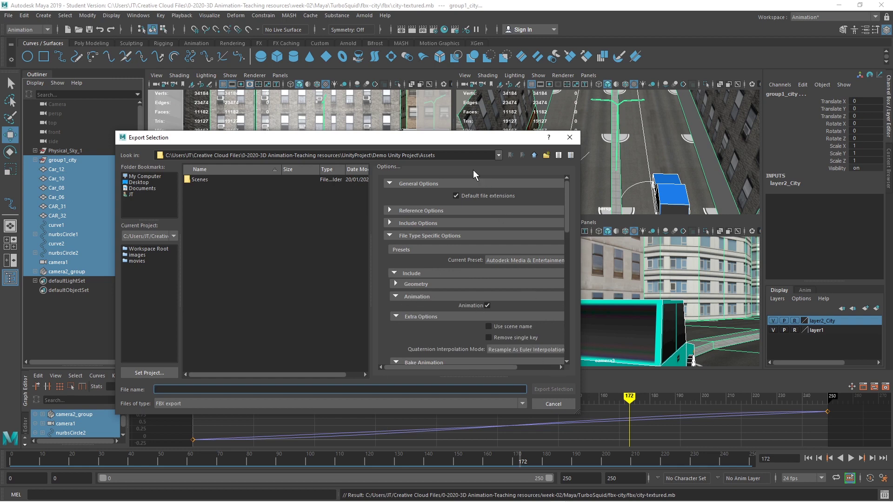
{"action": "left_click_drag", "start_coordinate": [579, 409], "coordinate": [657, 481]}
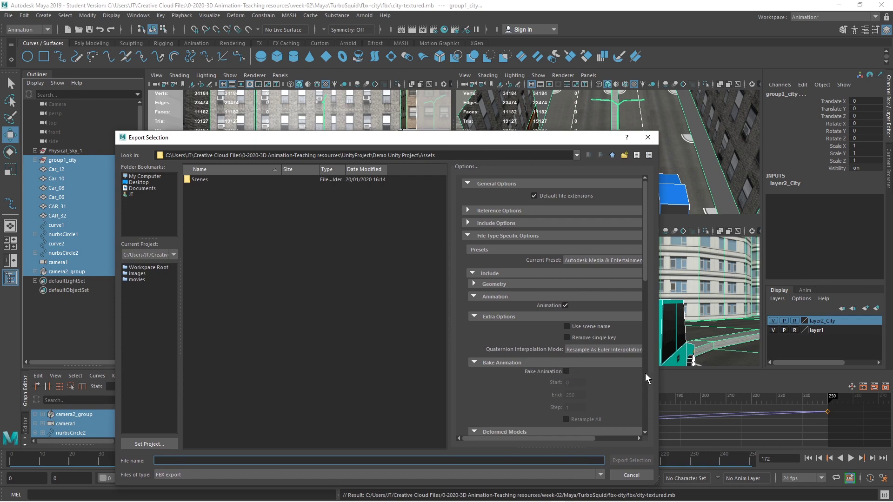
{"action": "left_click_drag", "start_coordinate": [645, 284], "coordinate": [511, 382]}
{"action": "left_click", "coordinate": [511, 384]}
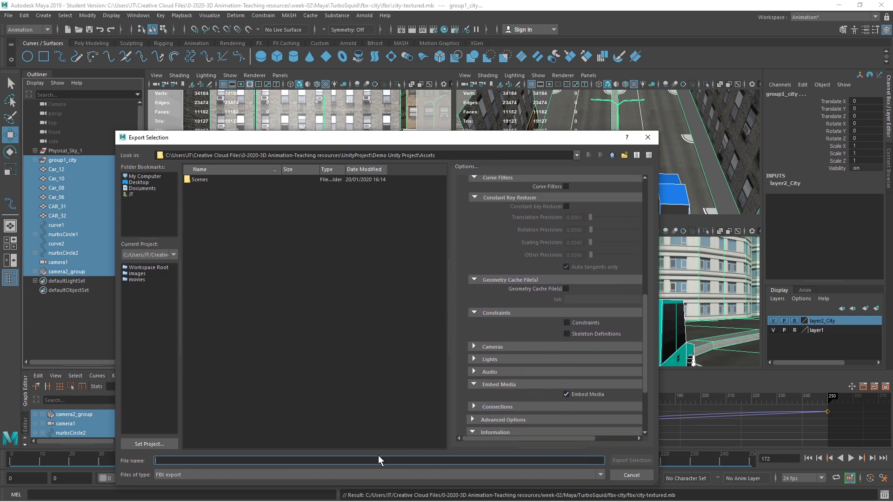
{"action": "type", "text": "city1"}
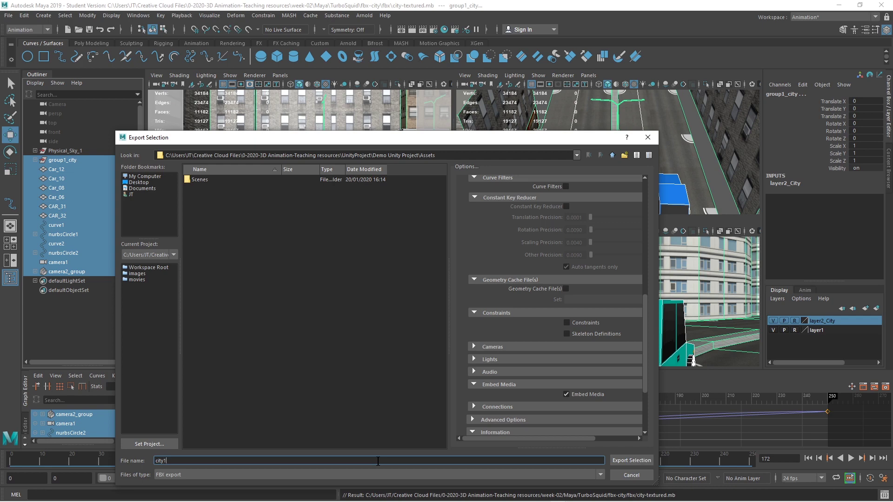
{"action": "left_click", "coordinate": [625, 462]}
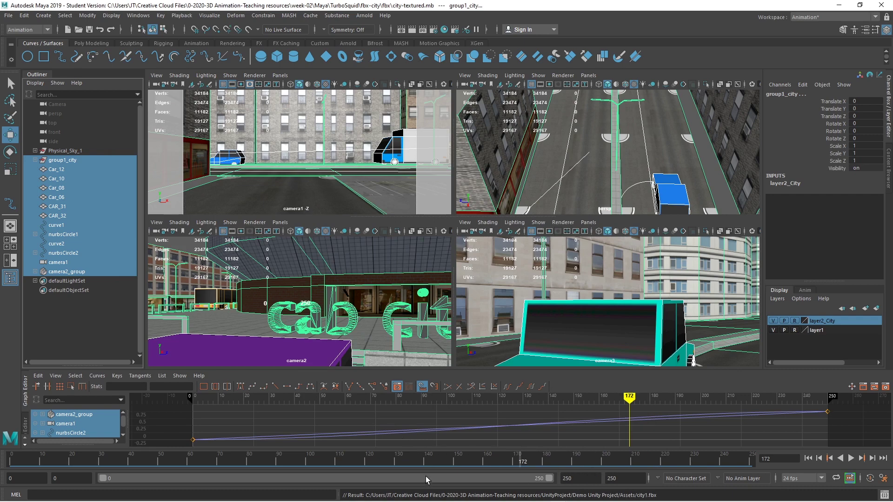
Step: Switch to Unity and add the city1 model to SampleScene
{"action": "key", "text": "alt+Tab"}
{"action": "key", "text": "alt+Tab"}
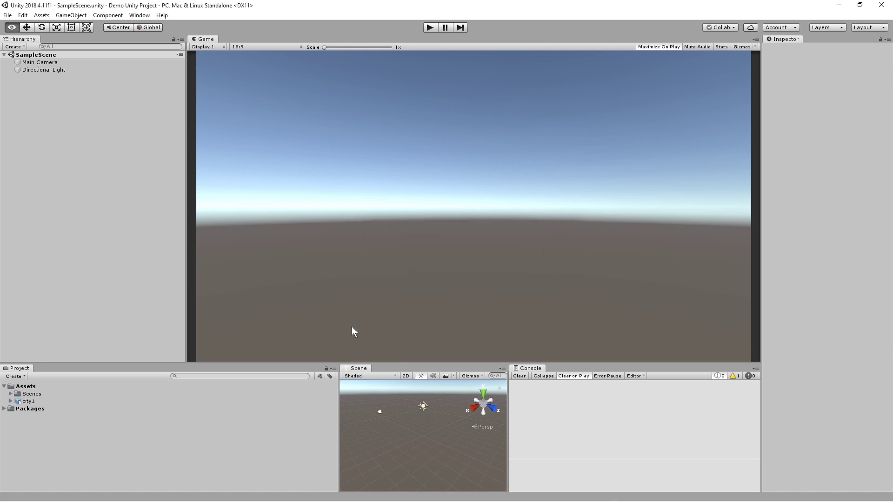
{"action": "left_click_drag", "start_coordinate": [28, 402], "coordinate": [75, 292]}
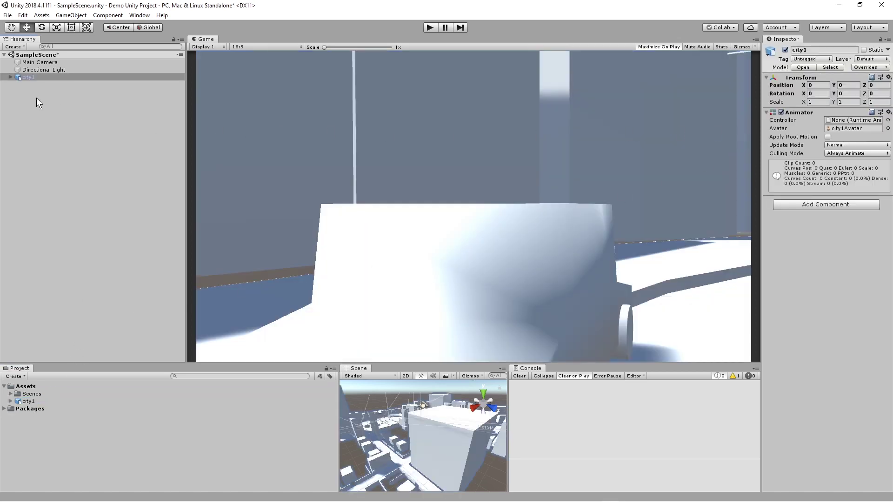
Step: Inspect camera2 under city1's camera2_group and test the scene in Play mode
{"action": "left_click", "coordinate": [9, 77]}
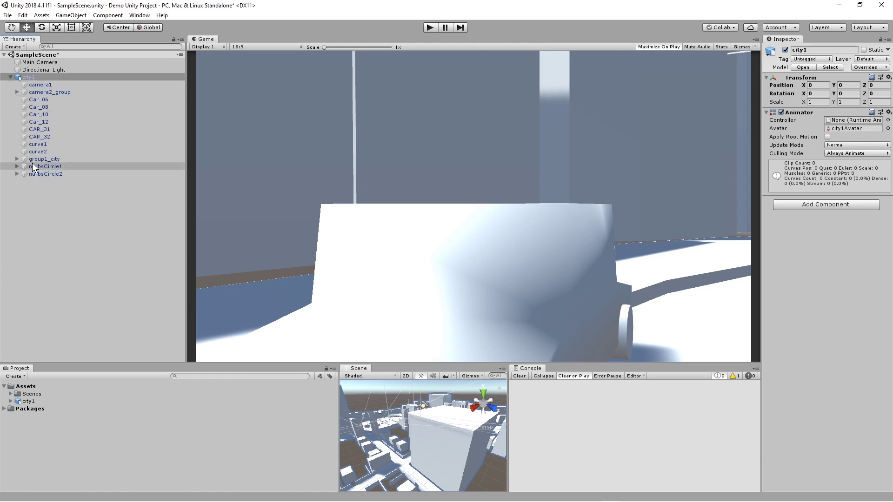
{"action": "left_click", "coordinate": [16, 91]}
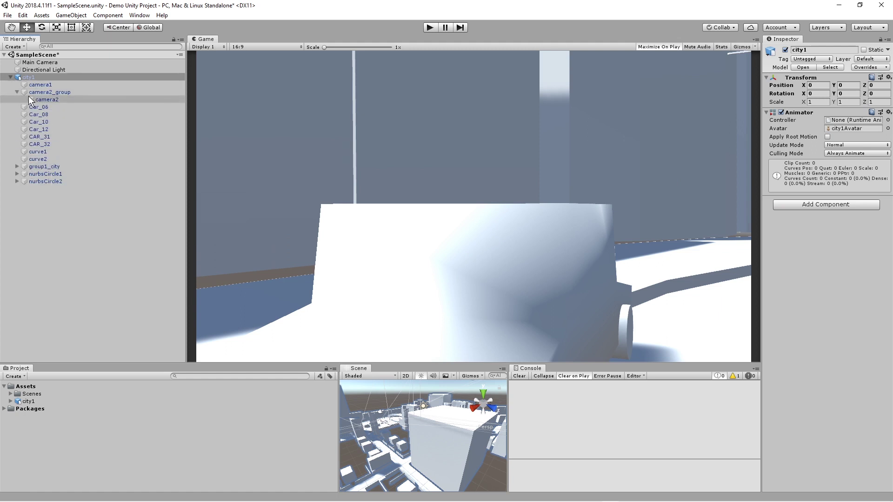
{"action": "left_click", "coordinate": [30, 99]}
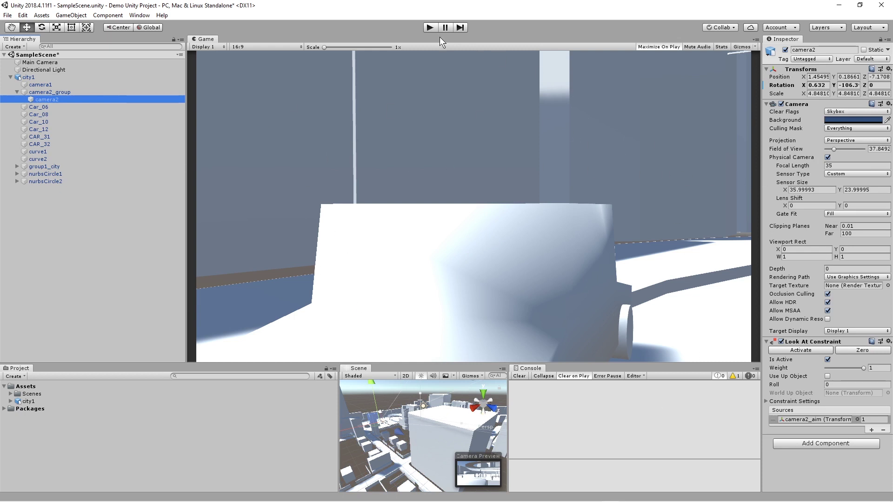
{"action": "left_click", "coordinate": [428, 27]}
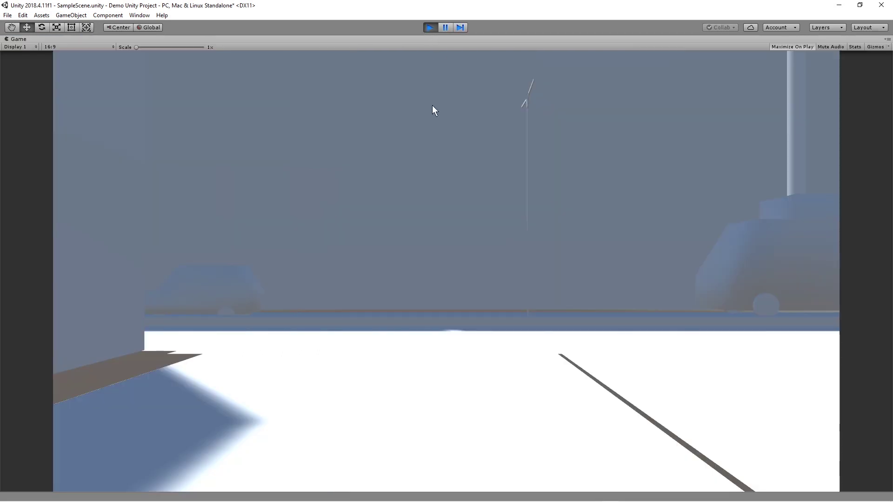
{"action": "left_click", "coordinate": [431, 27]}
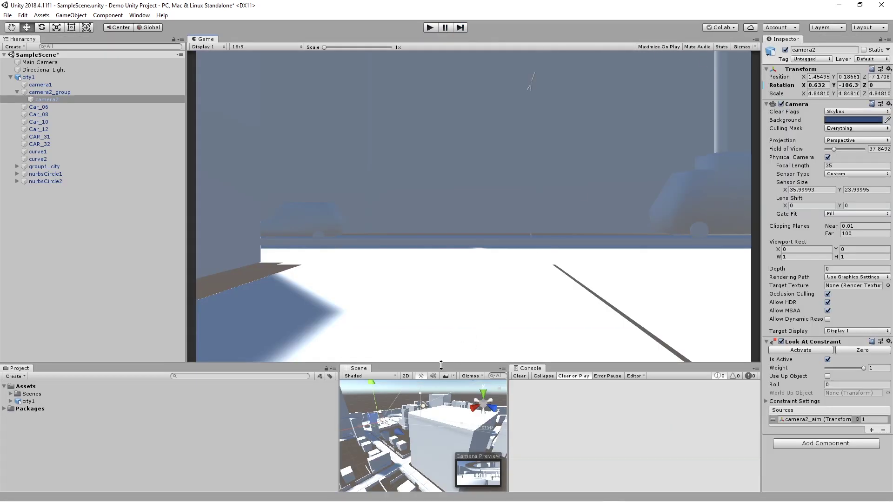
Step: Dock the Scene view next to the Game view and enlarge it to show the city
{"action": "left_click_drag", "start_coordinate": [359, 369], "coordinate": [248, 204]}
{"action": "left_click_drag", "start_coordinate": [379, 205], "coordinate": [585, 227]}
{"action": "scroll", "coordinate": [307, 209], "scroll_direction": "up", "scroll_amount": 10}
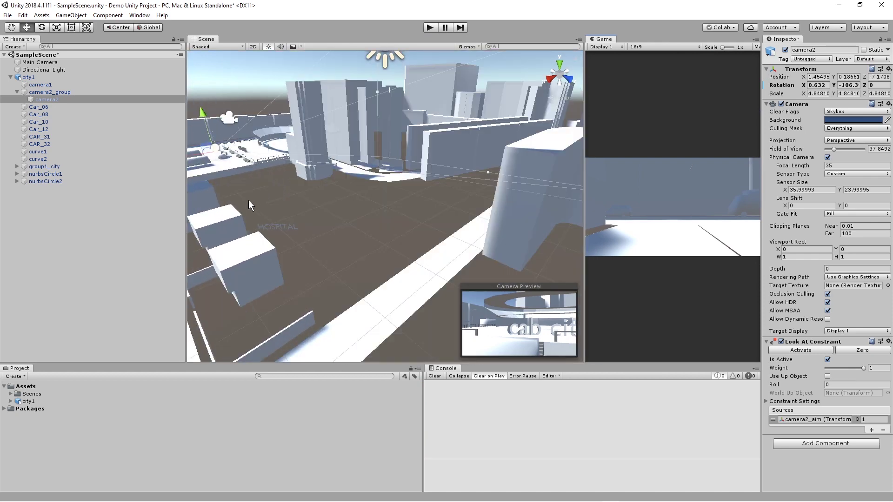
Step: View the cars up close in the Scene view and test there whether they move in Play mode
{"action": "right_click_drag", "start_coordinate": [248, 201], "coordinate": [501, 146]}
{"action": "right_click_drag", "start_coordinate": [433, 186], "coordinate": [356, 219]}
{"action": "left_click", "coordinate": [458, 157]}
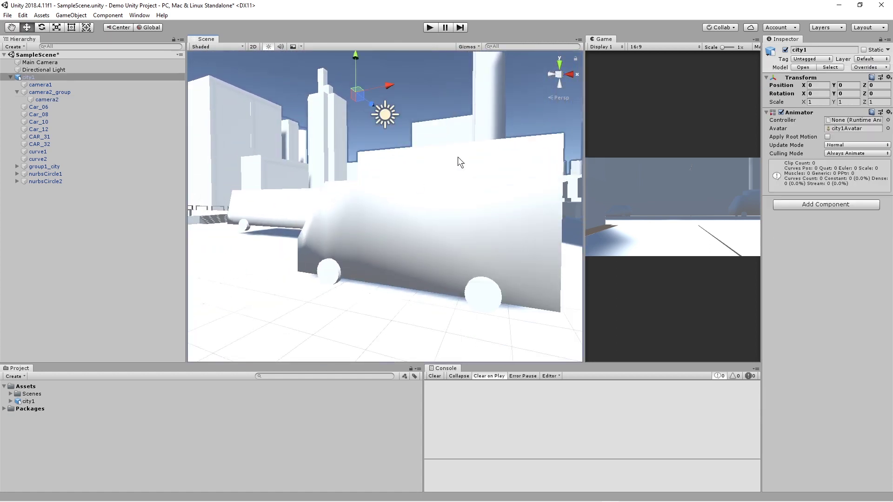
{"action": "left_click", "coordinate": [428, 28]}
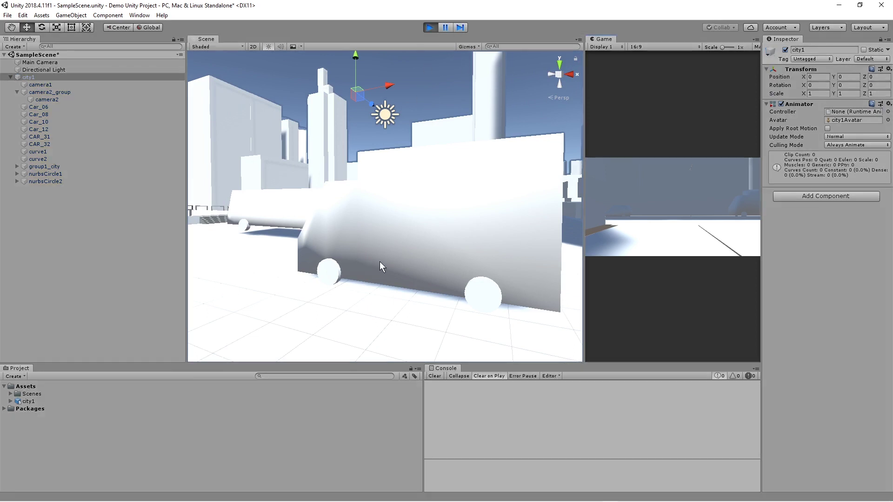
{"action": "left_click", "coordinate": [430, 25]}
Step: Frame nurbsCircle1 from above in the Scene view and check its motion in Play mode
{"action": "left_click", "coordinate": [58, 173]}
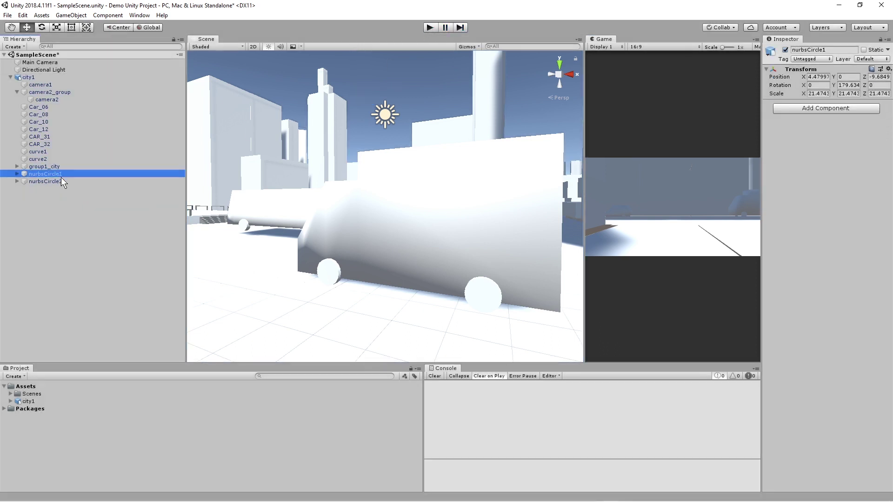
{"action": "key", "text": "f"}
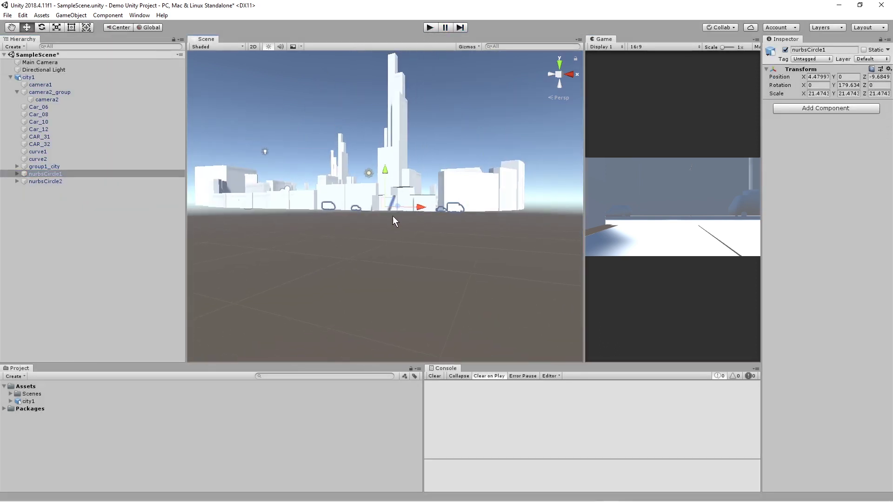
{"action": "left_click_drag", "start_coordinate": [412, 225], "coordinate": [463, 457], "text": "alt"}
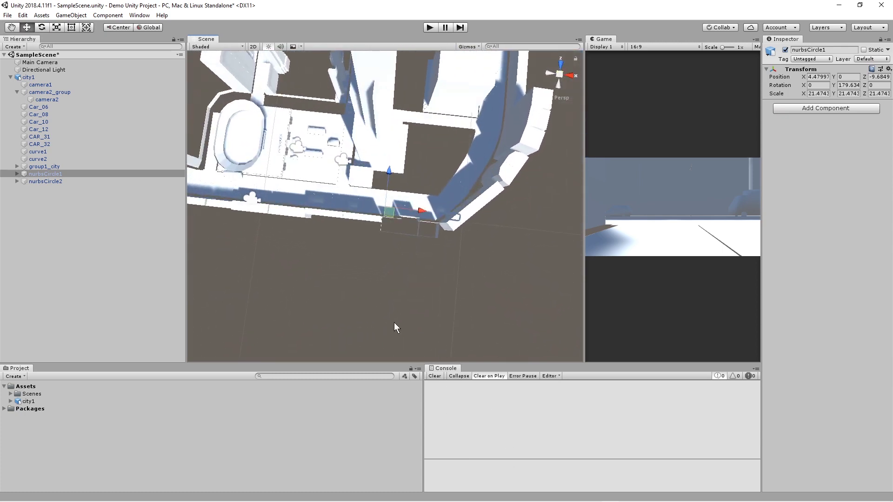
{"action": "left_click", "coordinate": [430, 28]}
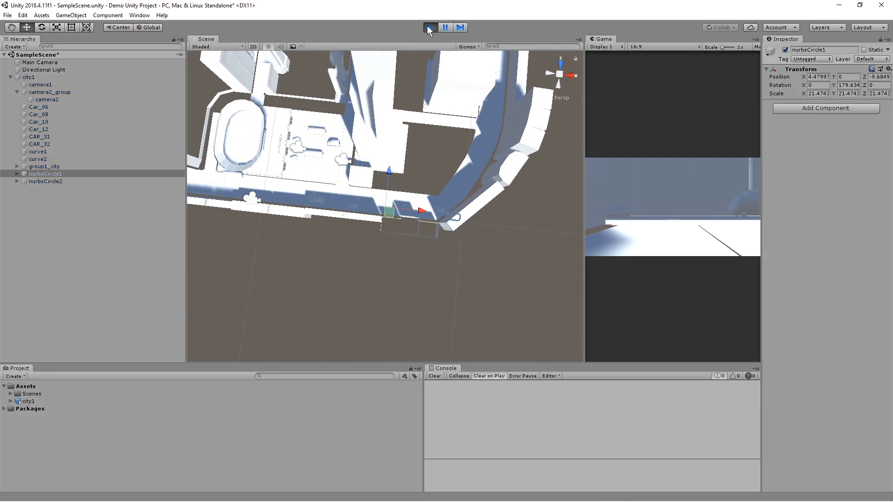
{"action": "left_click", "coordinate": [430, 27]}
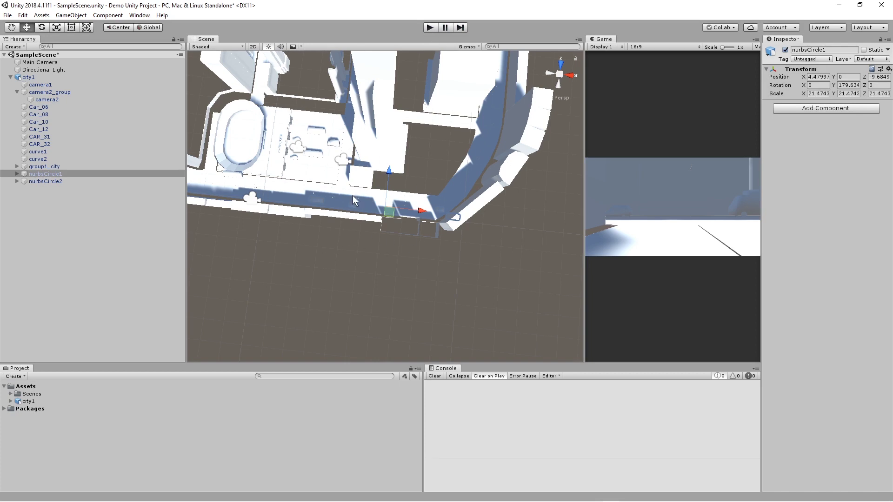
Step: Extract city1's embedded textures from its material import settings into a new folder named textures inside Assets
{"action": "scroll", "coordinate": [355, 201], "scroll_direction": "up", "scroll_amount": 5}
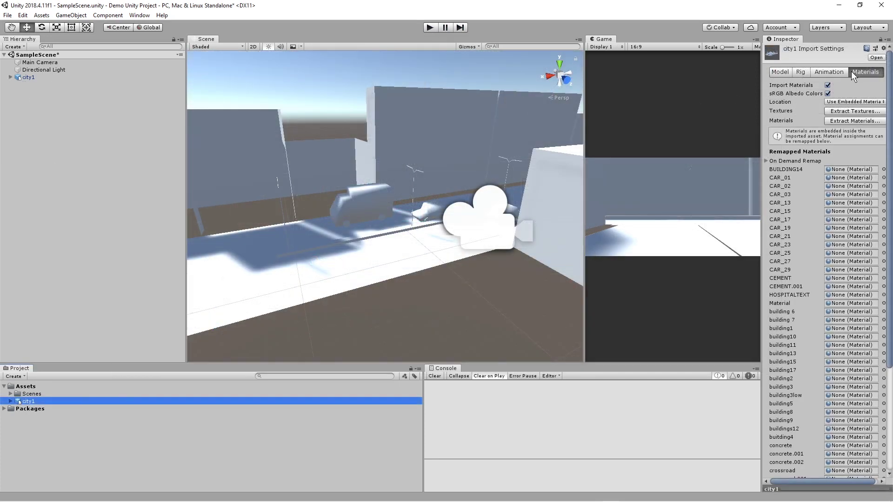
{"action": "left_click", "coordinate": [849, 111]}
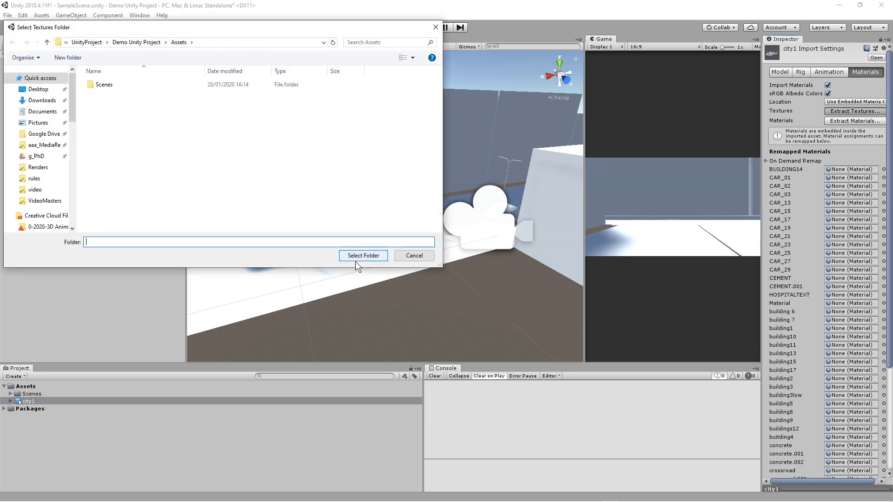
{"action": "left_click", "coordinate": [68, 59]}
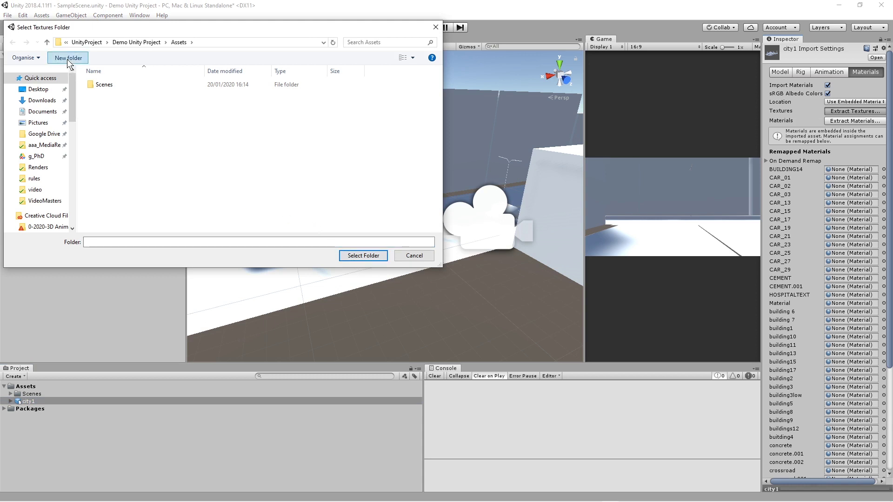
{"action": "type", "text": "text"}
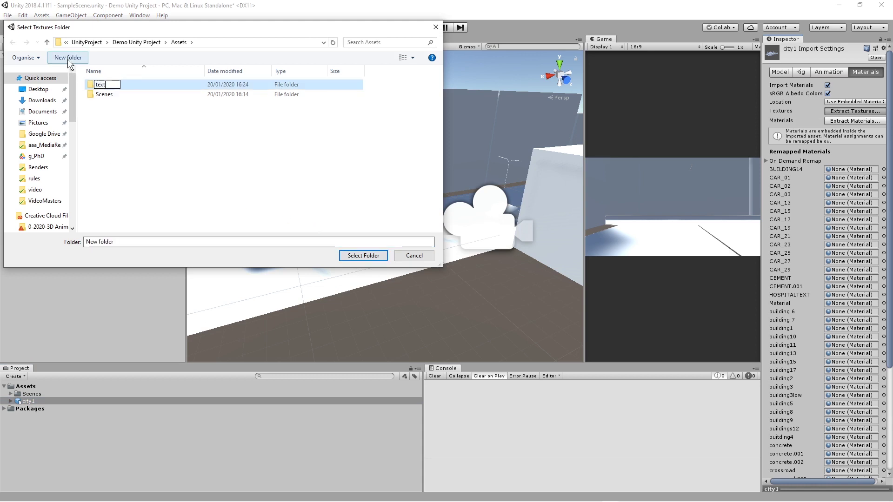
{"action": "type", "text": "ures"}
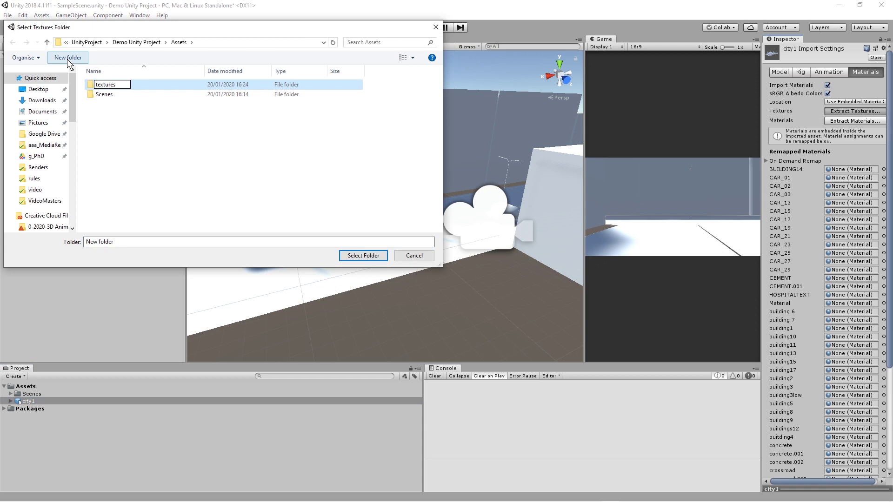
{"action": "left_click", "coordinate": [364, 256]}
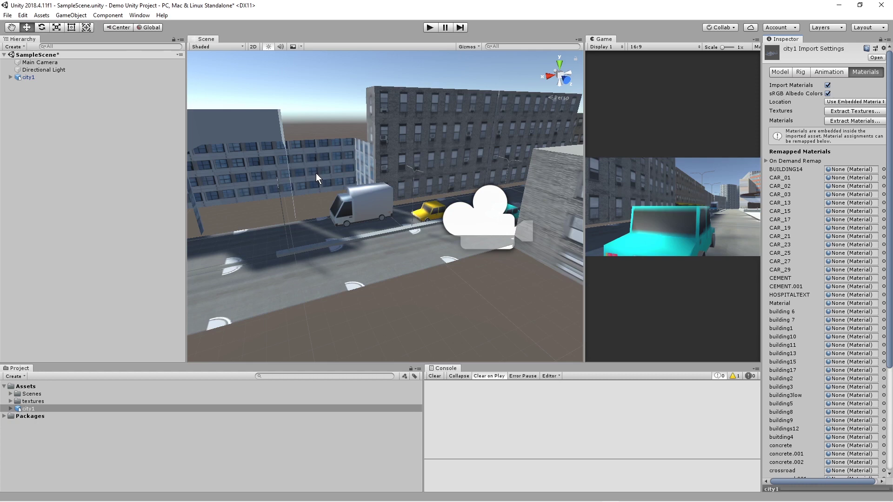
Step: Inspect the textured street in the Scene view and select the hospital building with missing faces to examine it
{"action": "key", "text": "alt"}
{"action": "left_click_drag", "start_coordinate": [335, 275], "coordinate": [375, 256], "text": "alt"}
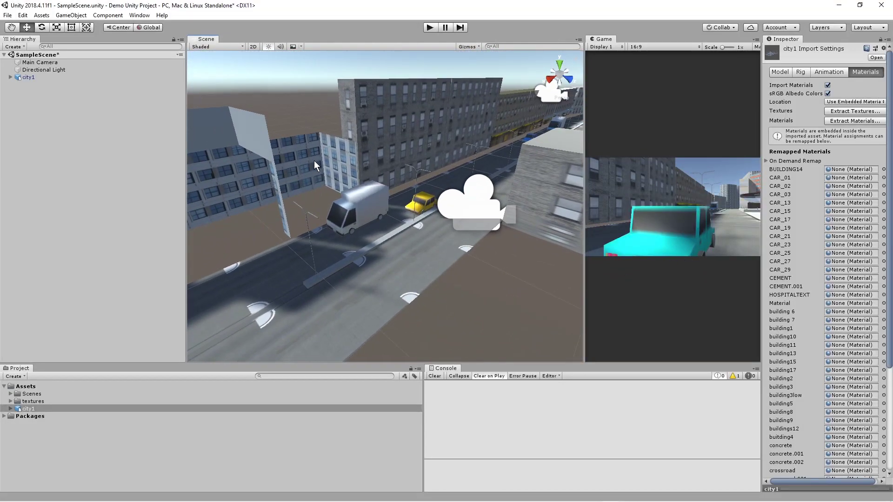
{"action": "left_click", "coordinate": [310, 159]}
{"action": "left_click", "coordinate": [304, 155]}
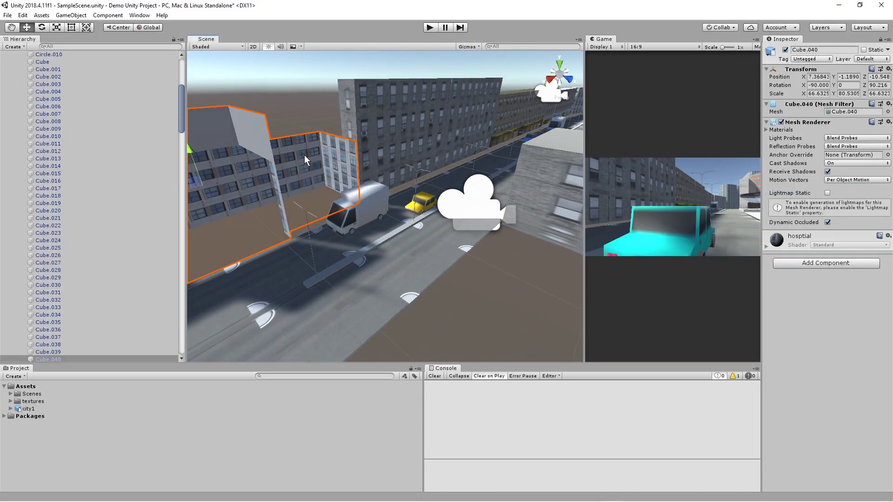
{"action": "scroll", "coordinate": [286, 225], "scroll_direction": "down", "scroll_amount": 10}
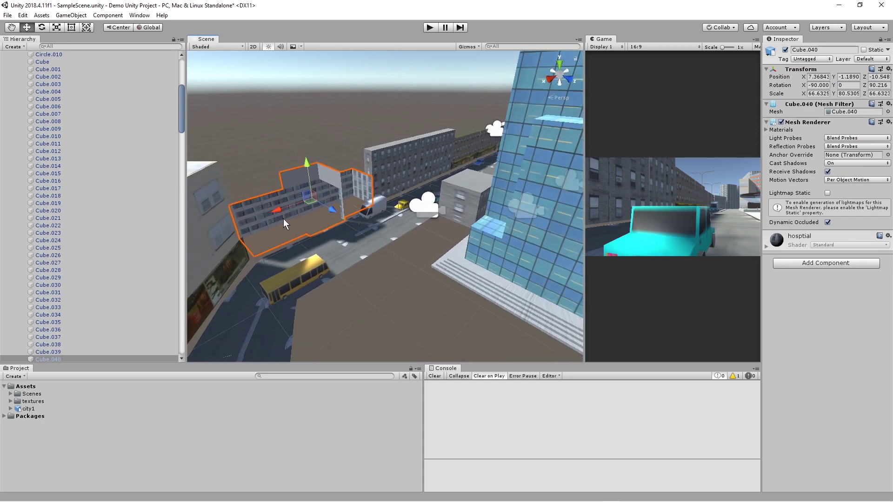
{"action": "left_click_drag", "start_coordinate": [286, 224], "coordinate": [306, 267], "text": "alt"}
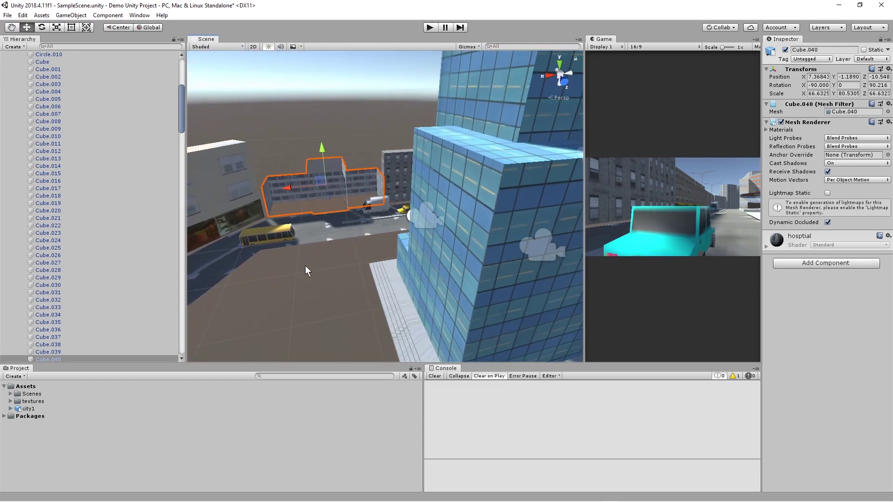
Step: Switch to Maya, minimize the export warnings window, and turn off reference mode on layer2_City so the buildings are selectable
{"action": "key", "text": "alt+Tab"}
{"action": "key", "text": "alt+Tab"}
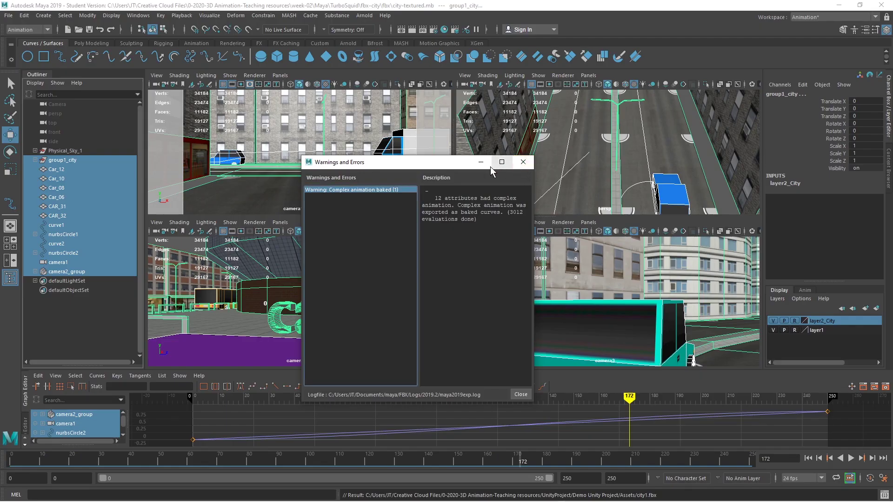
{"action": "left_click", "coordinate": [481, 162]}
{"action": "key", "text": "f"}
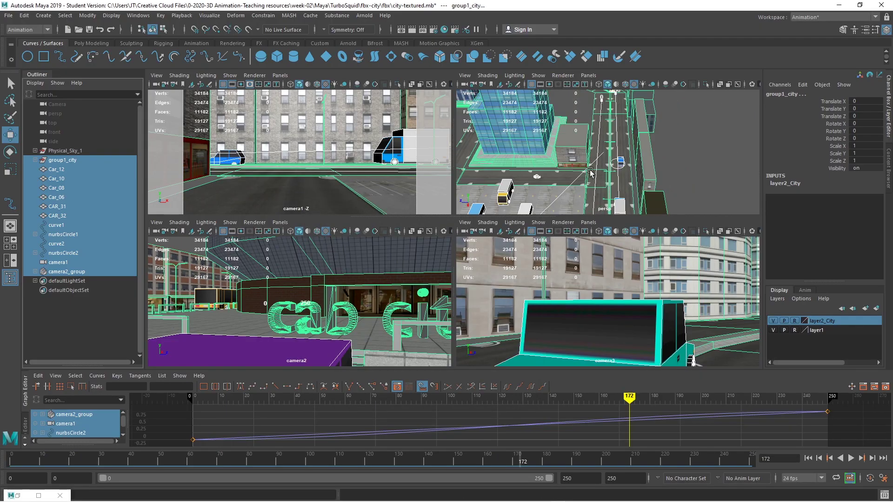
{"action": "left_click_drag", "start_coordinate": [590, 173], "coordinate": [608, 137], "text": "alt"}
{"action": "left_click", "coordinate": [588, 121]}
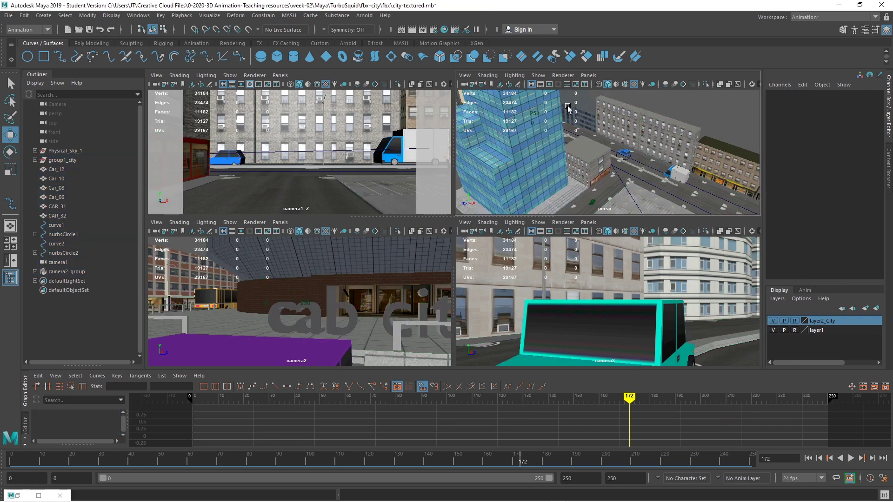
{"action": "left_click", "coordinate": [795, 321]}
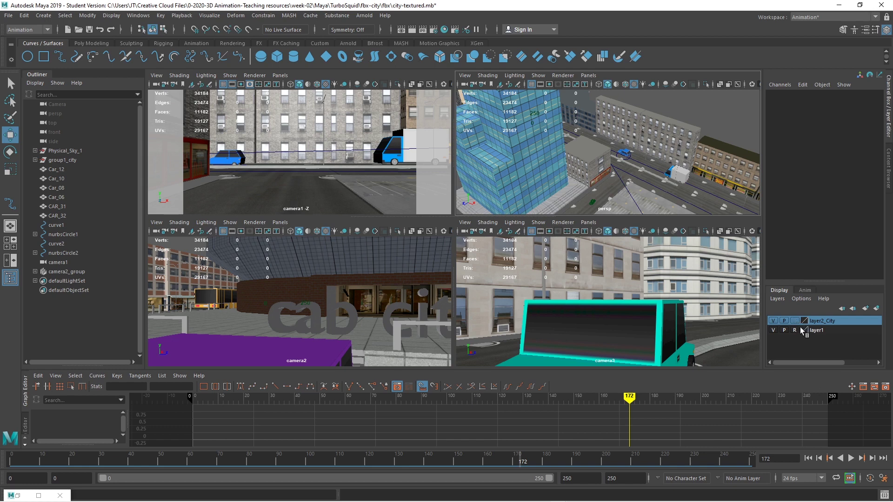
Step: Frame the hospital building in the enlarged perspective view and reverse its face normals
{"action": "left_click", "coordinate": [586, 117]}
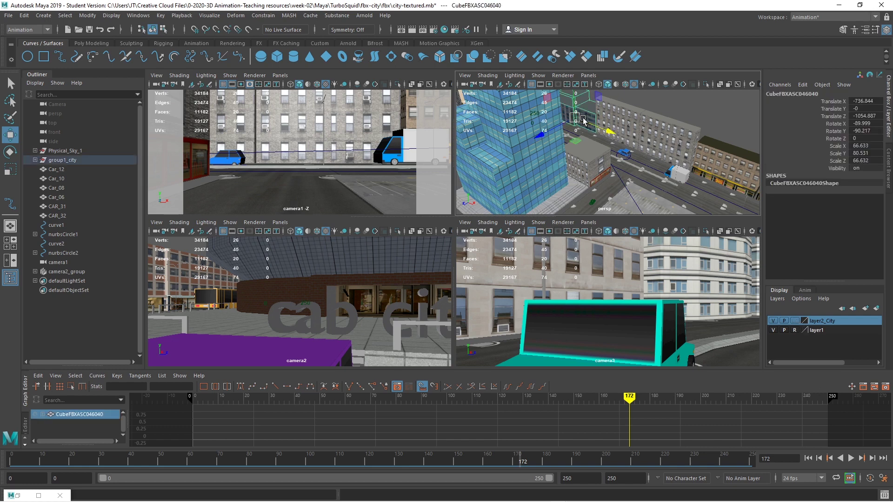
{"action": "key", "text": "f"}
{"action": "key", "text": "space"}
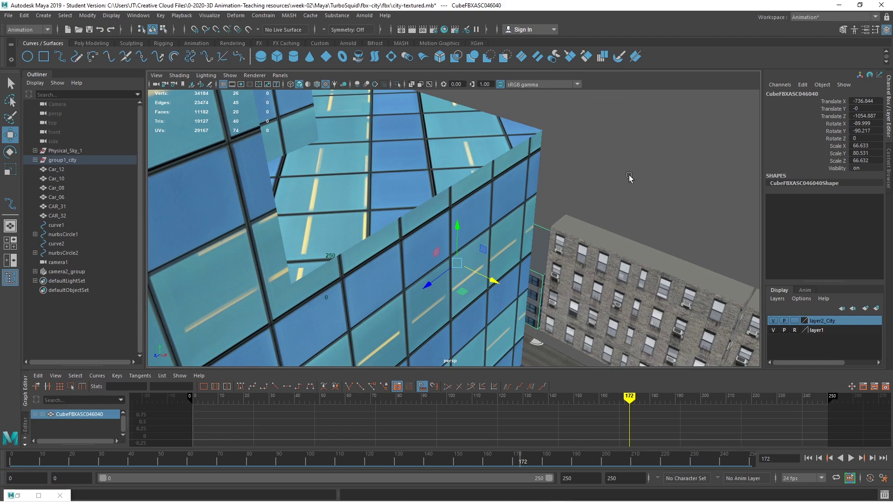
{"action": "left_click_drag", "start_coordinate": [643, 199], "coordinate": [525, 198], "text": "alt"}
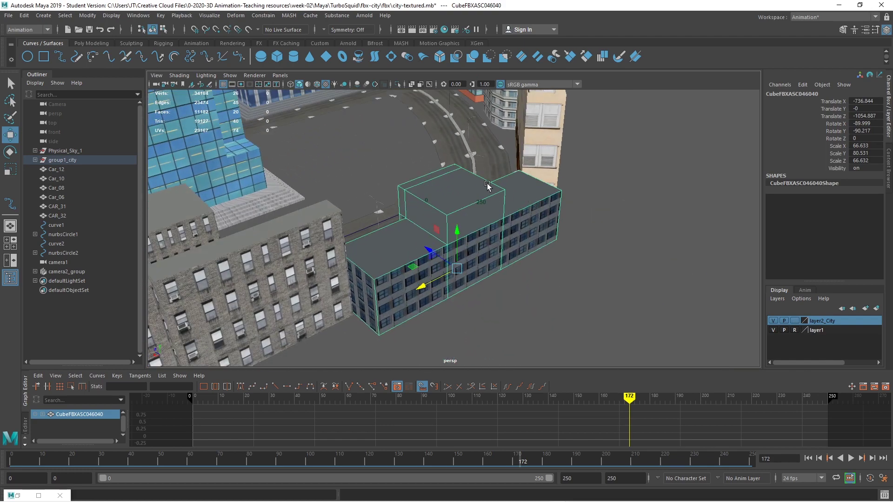
{"action": "left_click", "coordinate": [20, 30]}
{"action": "left_click", "coordinate": [18, 40]}
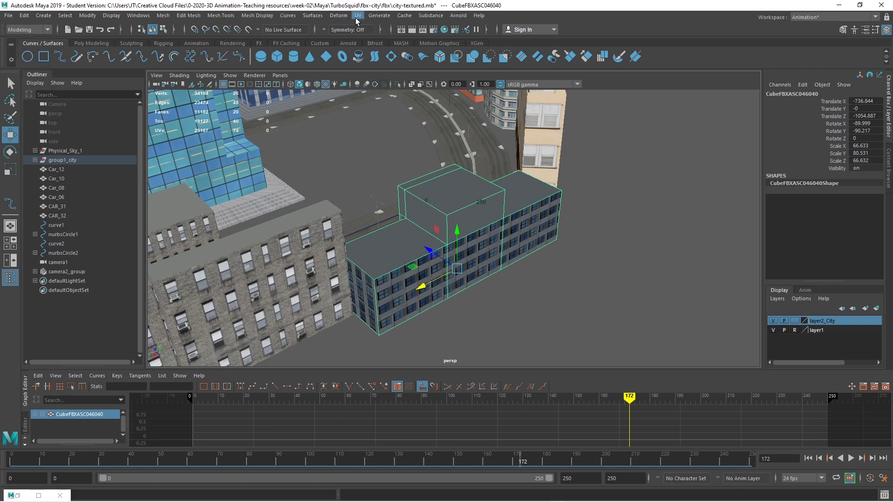
{"action": "left_click", "coordinate": [253, 17]}
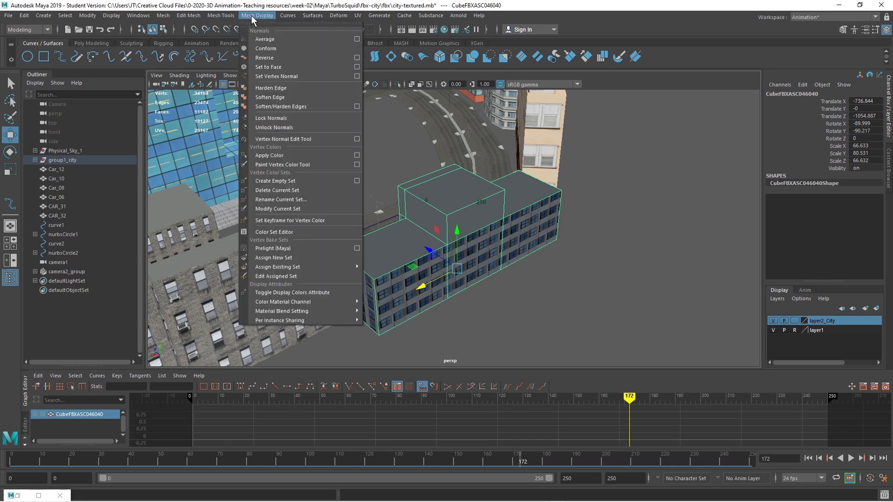
{"action": "left_click", "coordinate": [277, 61]}
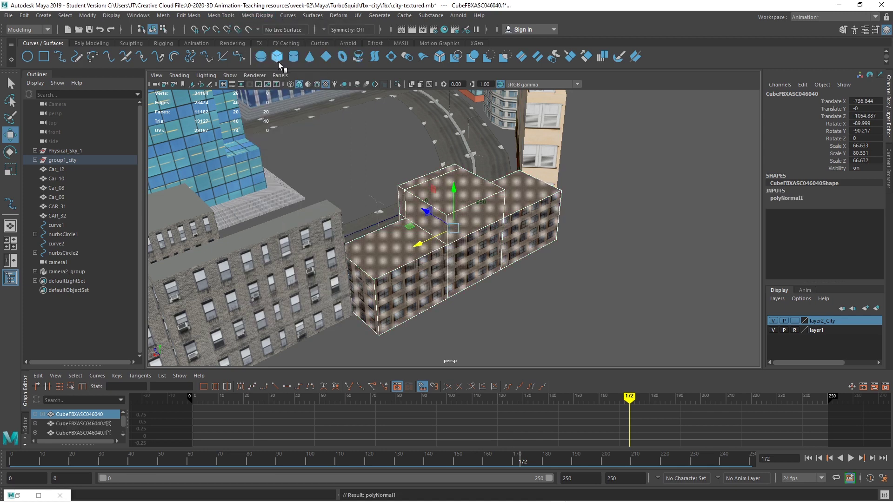
{"action": "left_click", "coordinate": [533, 311]}
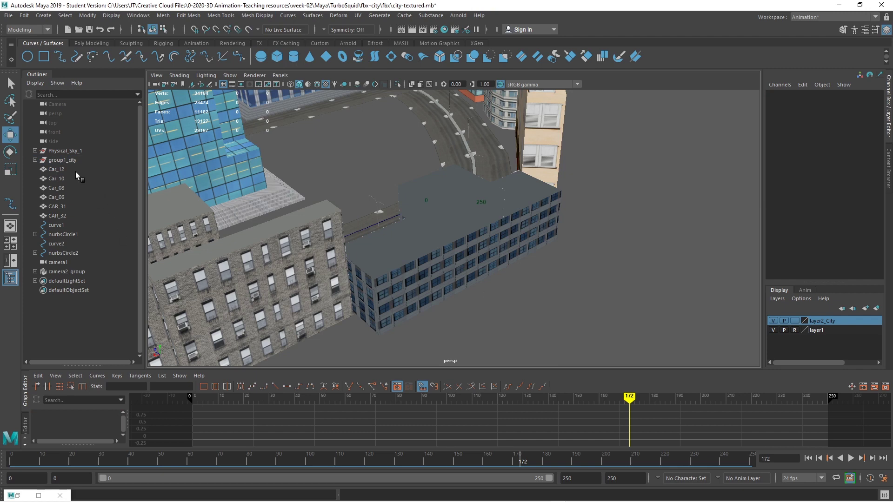
Step: Select everything from group1_city to camera2_group and send the selection to Unity, using the Autodesk Media & Entertainment FBX preset
{"action": "left_click", "coordinate": [62, 161]}
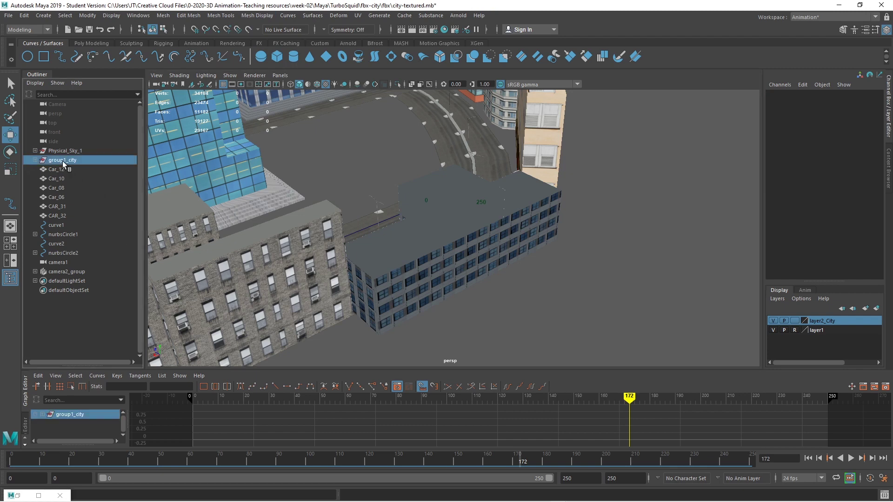
{"action": "left_click", "coordinate": [73, 273], "text": "shift"}
{"action": "left_click", "coordinate": [9, 15]}
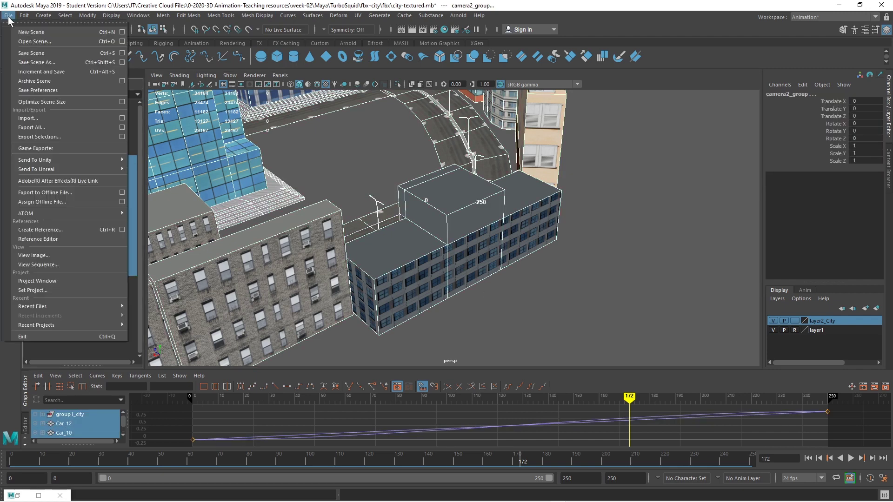
{"action": "mouse_move", "coordinate": [60, 160]}
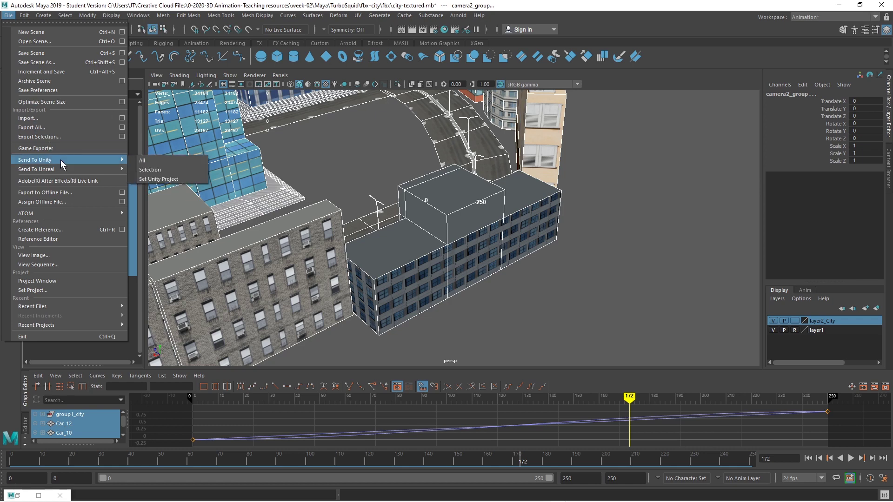
{"action": "left_click", "coordinate": [153, 171]}
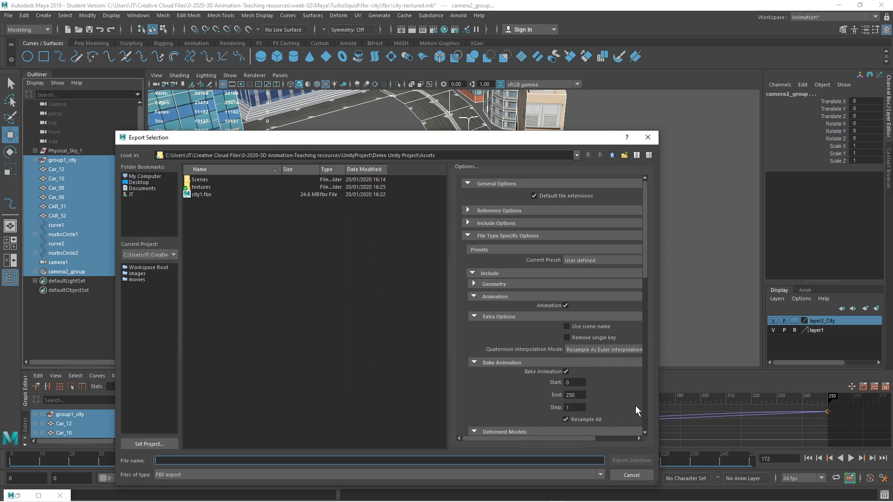
{"action": "scroll", "coordinate": [637, 378], "scroll_direction": "down", "scroll_amount": 10}
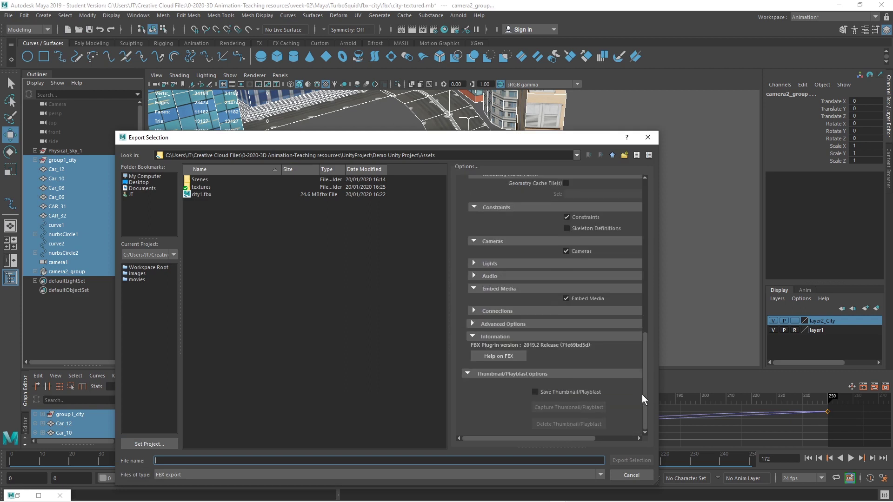
{"action": "left_click_drag", "start_coordinate": [642, 395], "coordinate": [630, 180]}
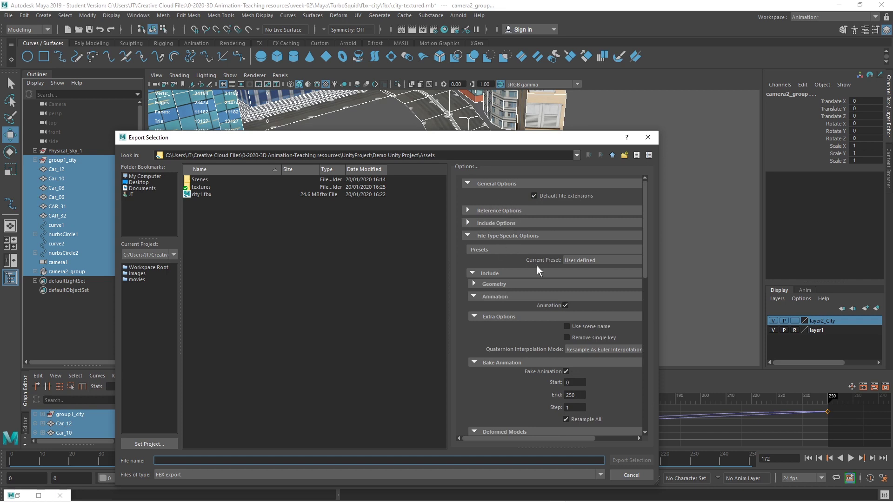
{"action": "left_click", "coordinate": [571, 260]}
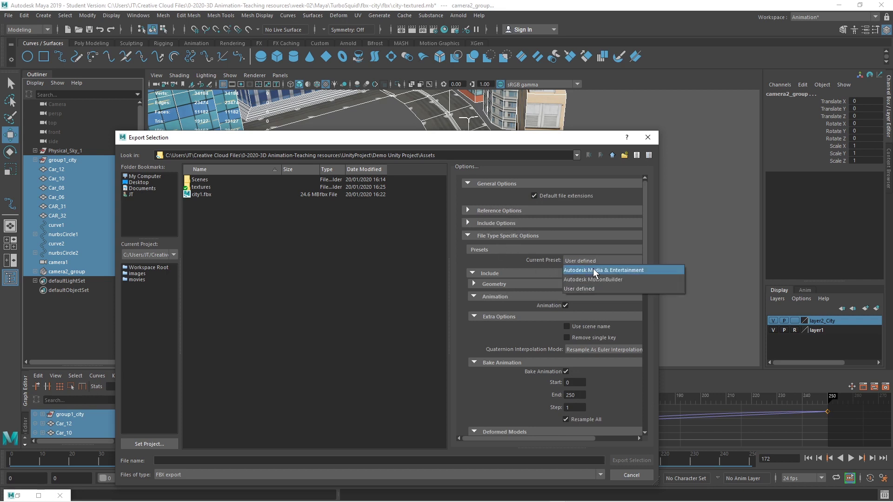
{"action": "left_click", "coordinate": [593, 270]}
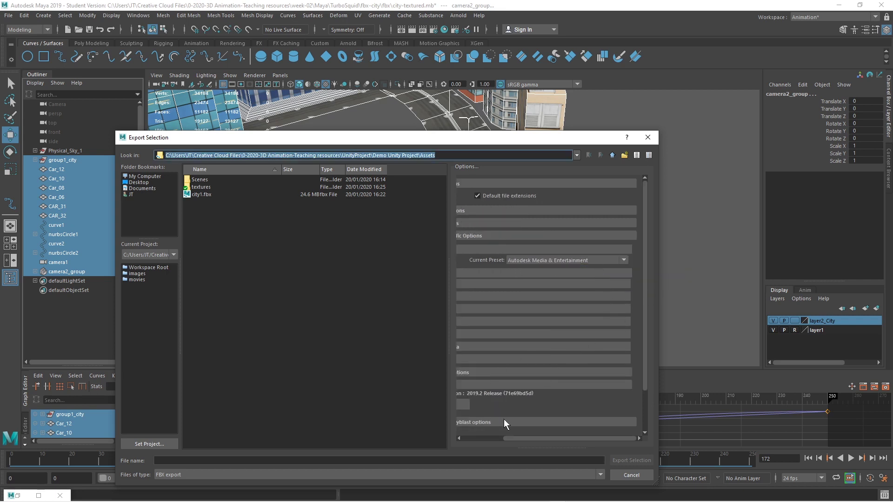
Step: Enable Embed Media and Constraints in the FBX export options, checking the animation settings
{"action": "left_click", "coordinate": [498, 348]}
{"action": "left_click", "coordinate": [568, 357]}
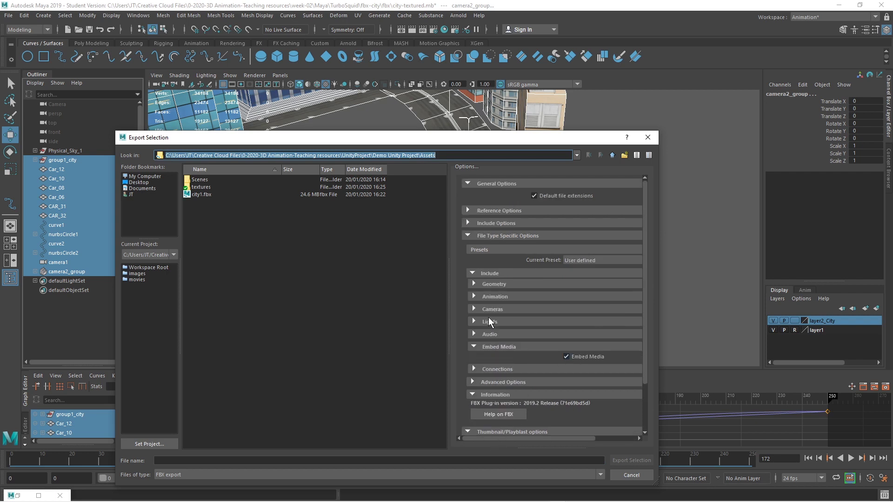
{"action": "left_click", "coordinate": [474, 296]}
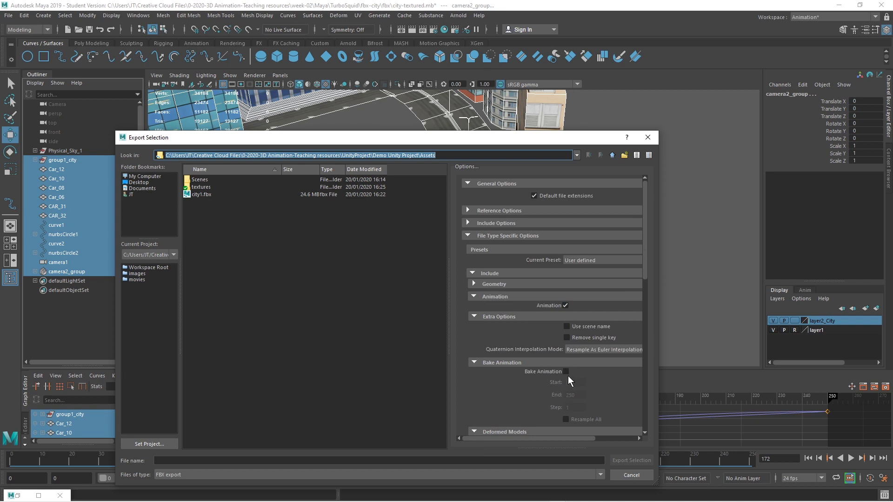
{"action": "scroll", "coordinate": [564, 400], "scroll_direction": "down", "scroll_amount": 2}
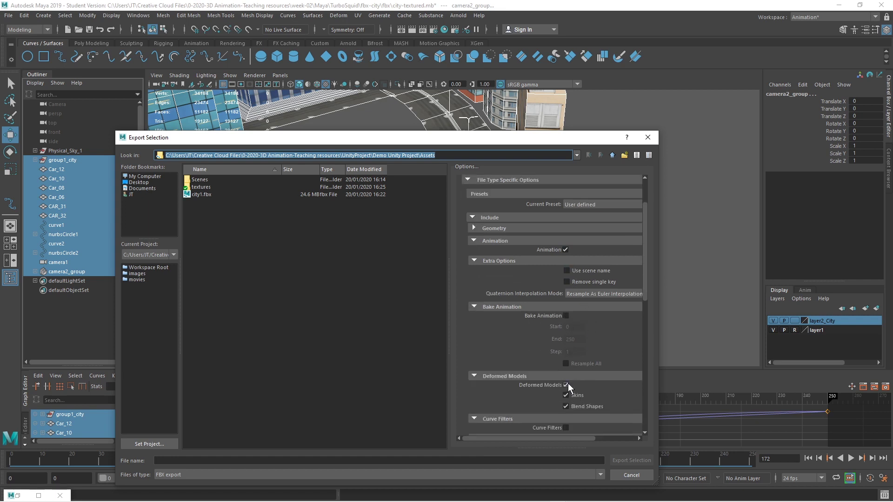
{"action": "scroll", "coordinate": [568, 383], "scroll_direction": "down", "scroll_amount": 5}
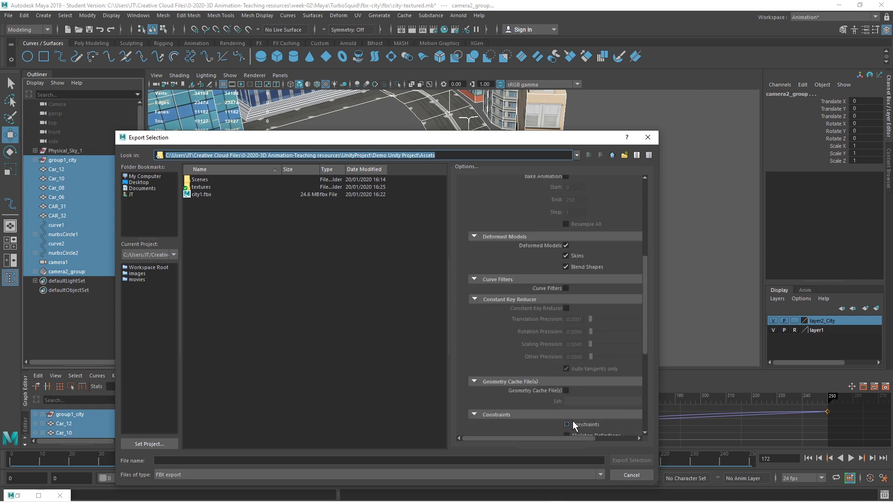
{"action": "left_click", "coordinate": [573, 422]}
Step: Export the selection over the existing city1.fbx in the Unity project's Assets folder
{"action": "left_click", "coordinate": [203, 194]}
{"action": "left_click", "coordinate": [628, 460]}
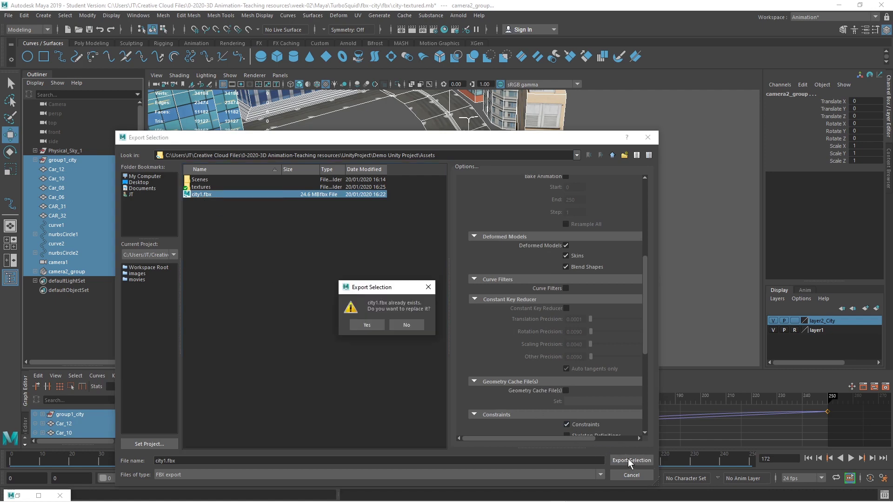
{"action": "left_click", "coordinate": [371, 324]}
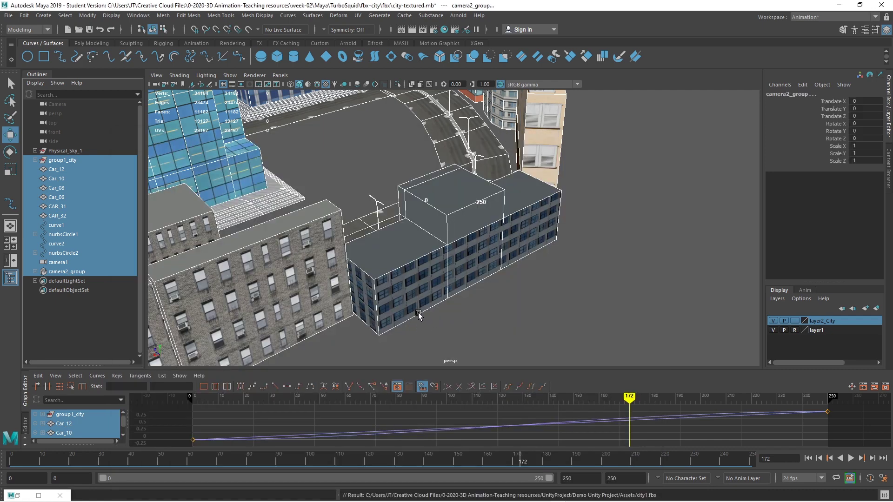
Step: Switch to Unity and inspect the hospital building in the scene view after the re-export
{"action": "key", "text": "alt+Tab"}
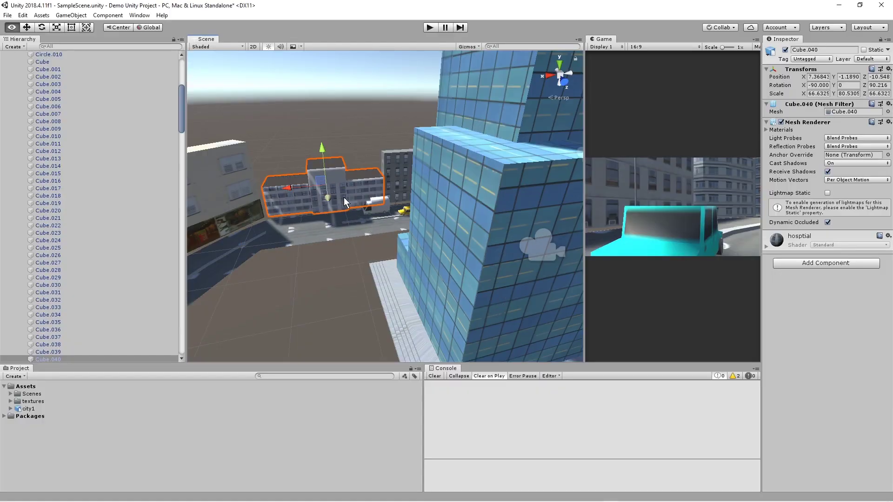
{"action": "left_click_drag", "start_coordinate": [311, 239], "coordinate": [442, 325], "text": "alt"}
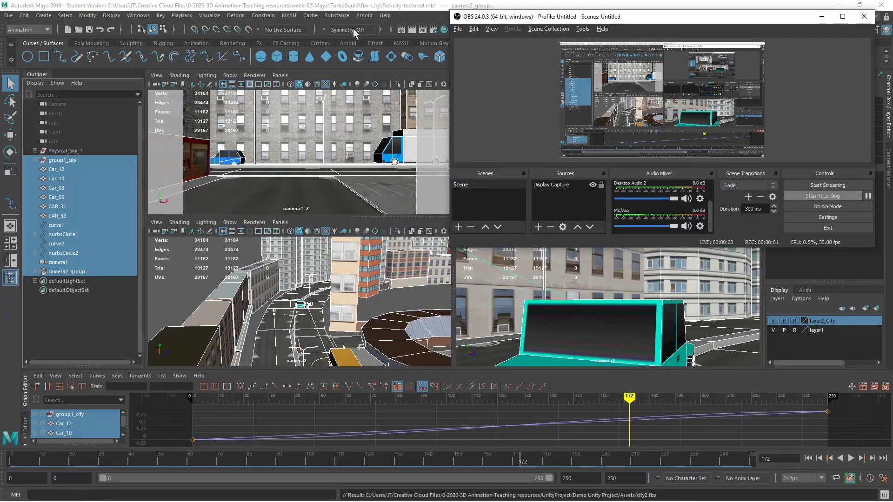
Step: Back in Maya, send the selected city, cars, curves and cameras to Unity, reviewing the animation, bake and constraint export options
{"action": "left_click", "coordinate": [328, 9]}
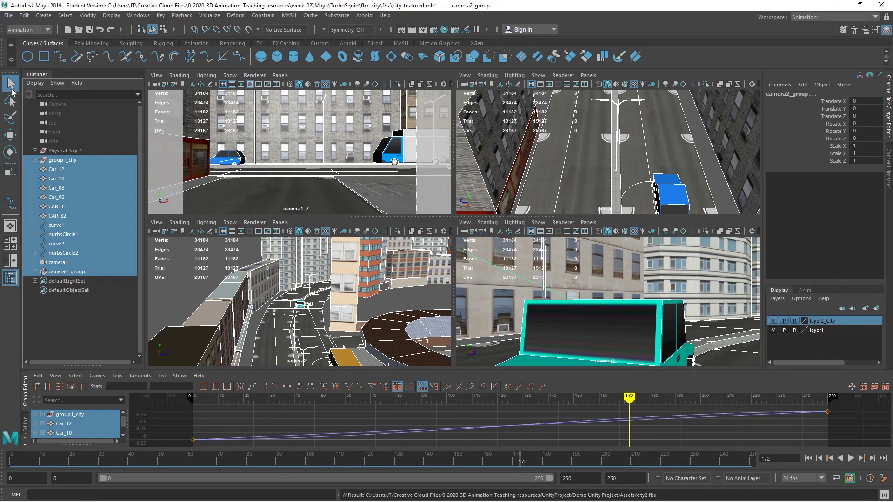
{"action": "left_click", "coordinate": [9, 15]}
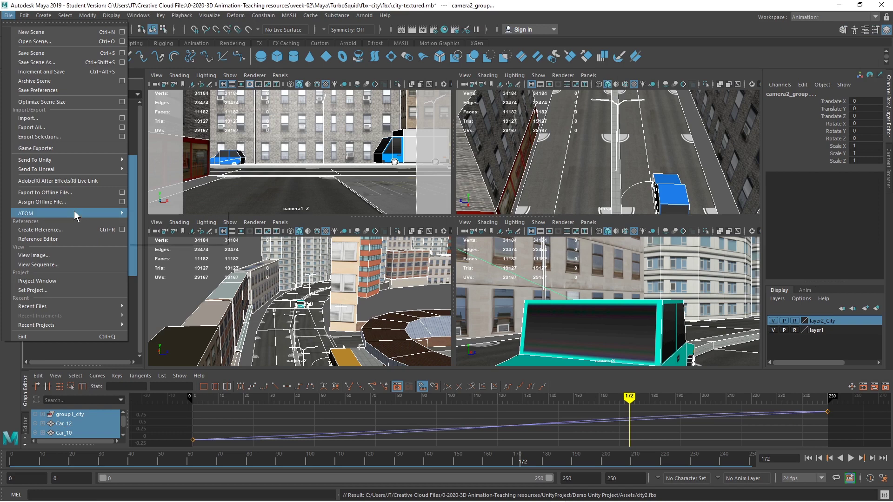
{"action": "mouse_move", "coordinate": [96, 160]}
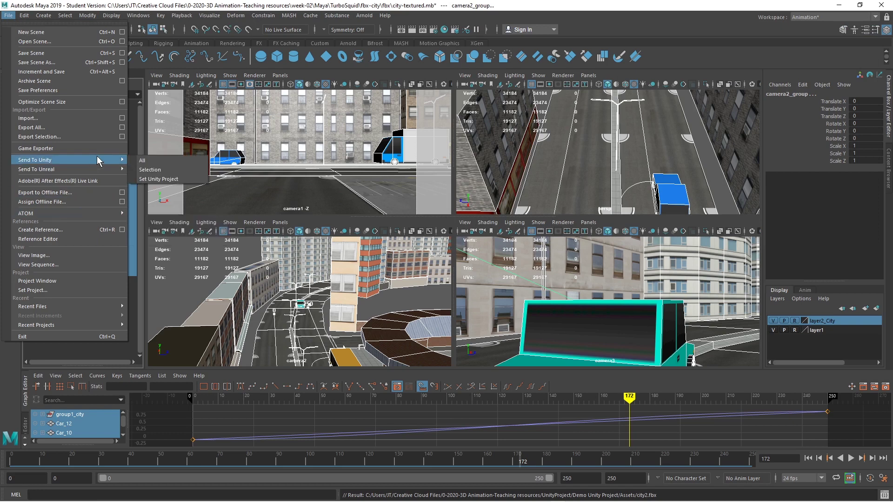
{"action": "left_click", "coordinate": [159, 168]}
{"action": "left_click_drag", "start_coordinate": [544, 142], "coordinate": [532, 66]}
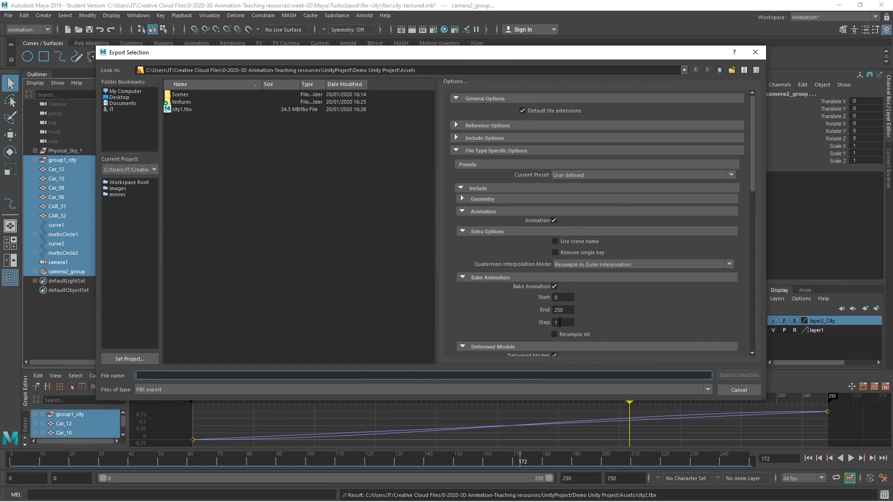
{"action": "scroll", "coordinate": [662, 301], "scroll_direction": "down", "scroll_amount": 10}
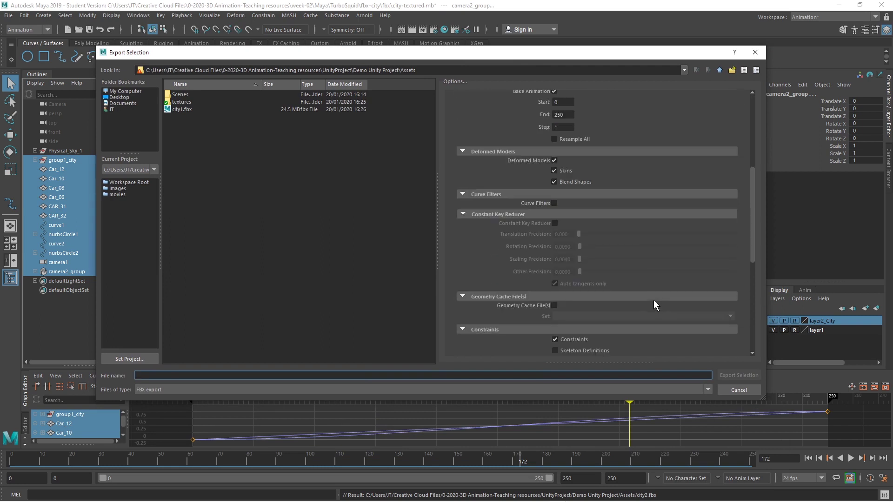
{"action": "scroll", "coordinate": [654, 305], "scroll_direction": "down", "scroll_amount": 3}
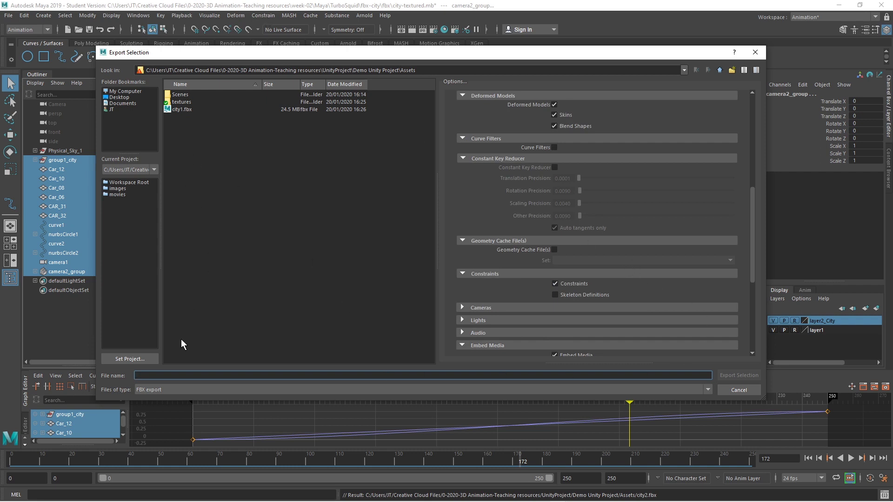
Step: Export the selection as city2 into the Unity project's Assets folder, then read and dismiss the export warning
{"action": "type", "text": "city"}
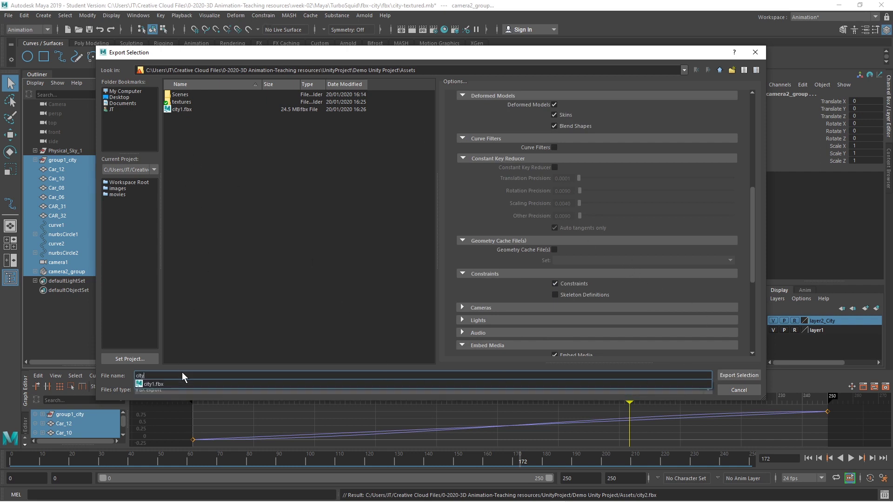
{"action": "type", "text": "2"}
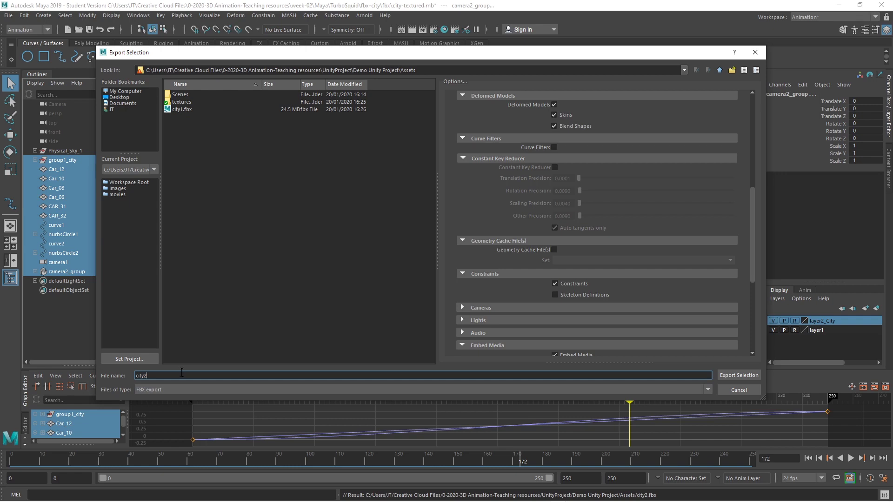
{"action": "key", "text": "Return"}
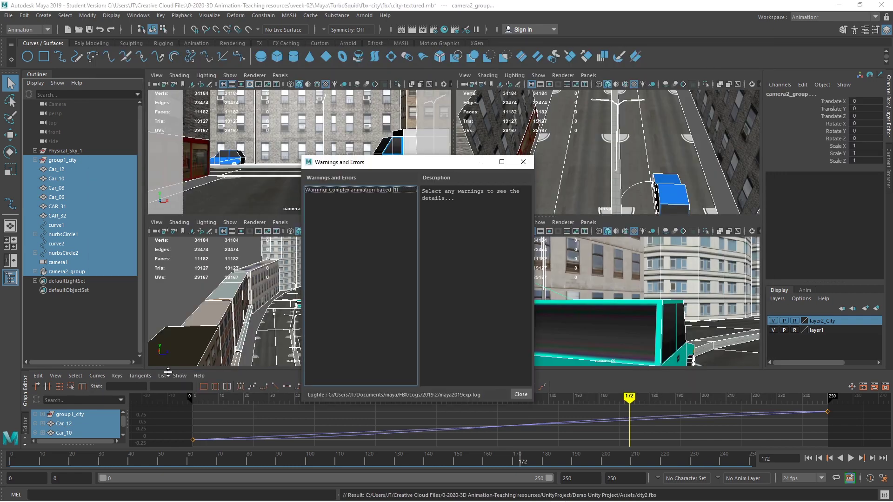
{"action": "left_click", "coordinate": [340, 189]}
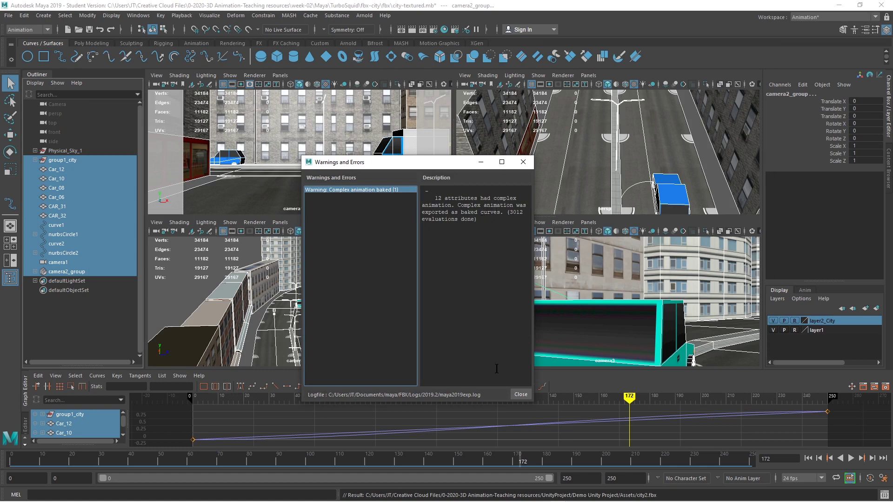
{"action": "left_click", "coordinate": [523, 397]}
Step: Switch to Unity and add the city2 model from Assets to the scene hierarchy
{"action": "key", "text": "alt+Tab"}
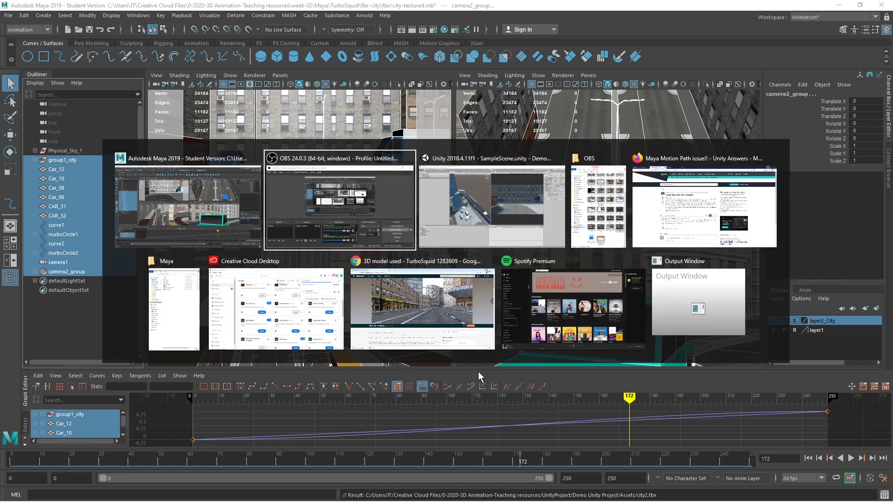
{"action": "key", "text": "alt+Tab"}
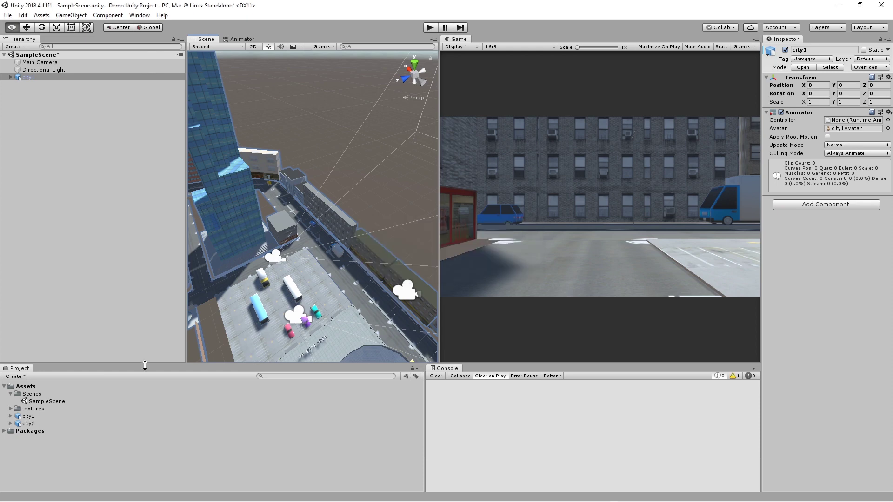
{"action": "left_click_drag", "start_coordinate": [28, 424], "coordinate": [86, 292]}
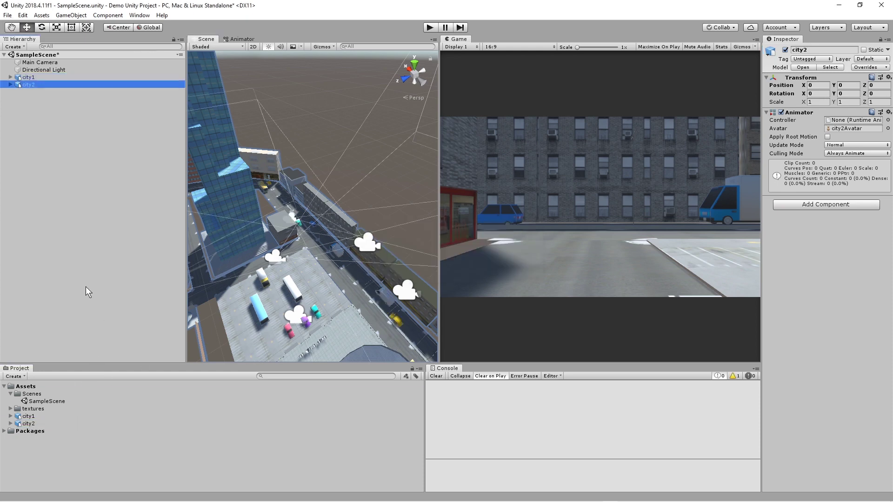
Step: Deactivate city1 in the scene and briefly run play mode to test city2 alone
{"action": "left_click", "coordinate": [32, 78]}
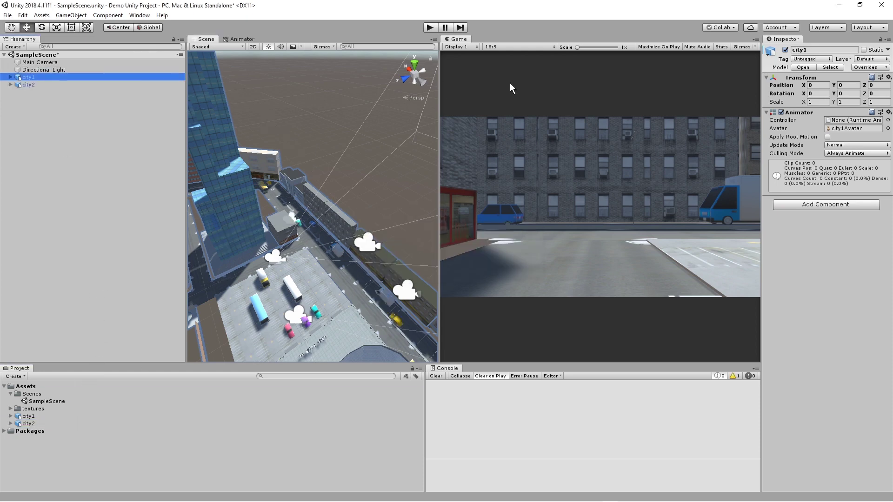
{"action": "left_click", "coordinate": [786, 50]}
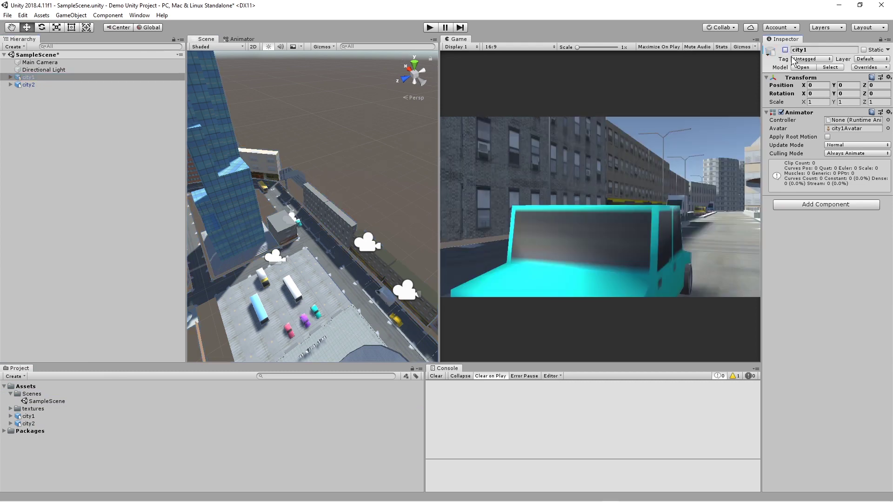
{"action": "left_click", "coordinate": [432, 27]}
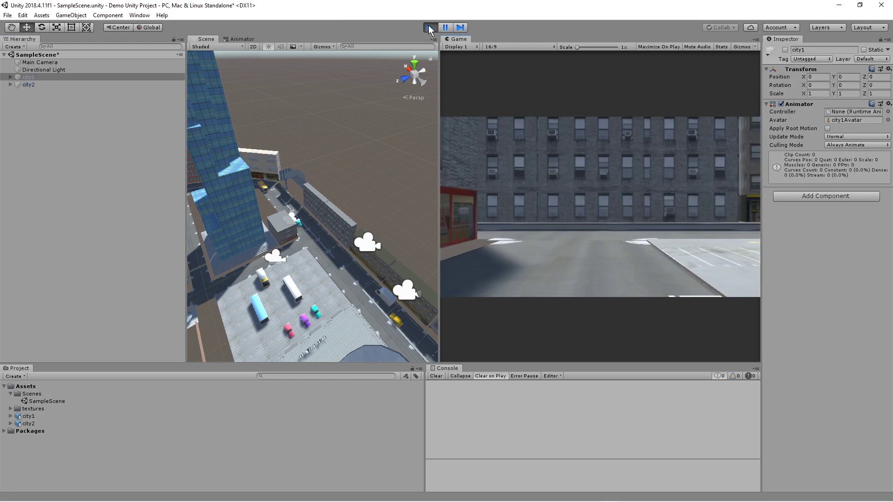
{"action": "left_click", "coordinate": [431, 27]}
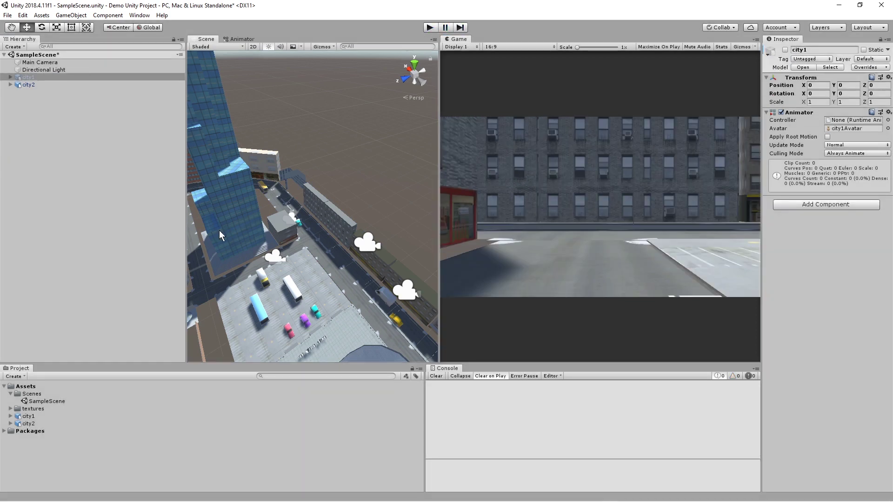
Step: Set the city2 model's rig Animation Type to Legacy and apply the import settings
{"action": "left_click", "coordinate": [29, 424]}
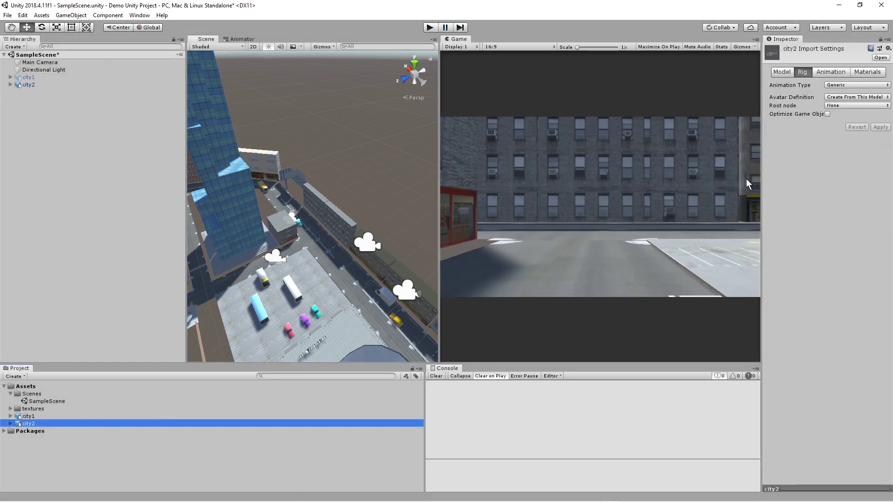
{"action": "left_click", "coordinate": [850, 86]}
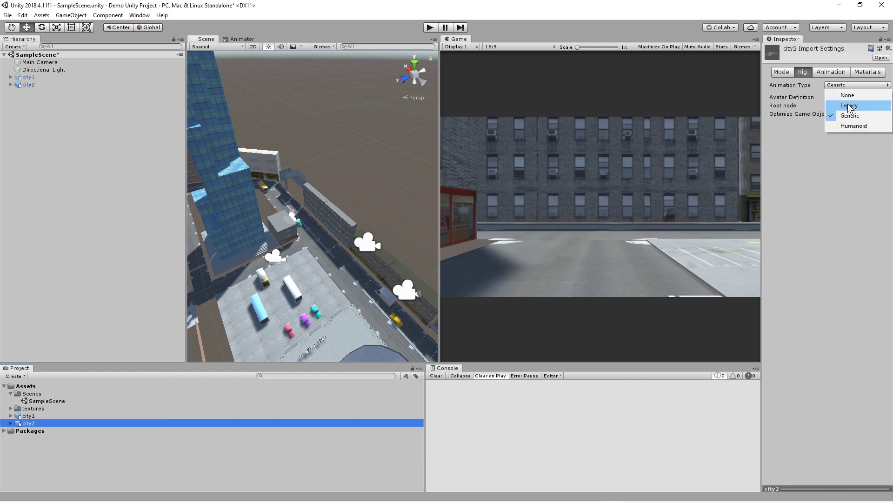
{"action": "left_click", "coordinate": [849, 106]}
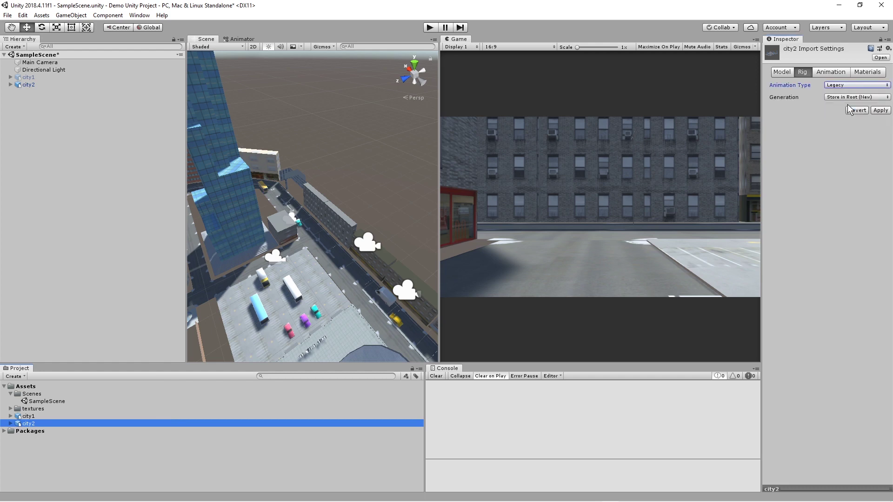
{"action": "left_click", "coordinate": [881, 110]}
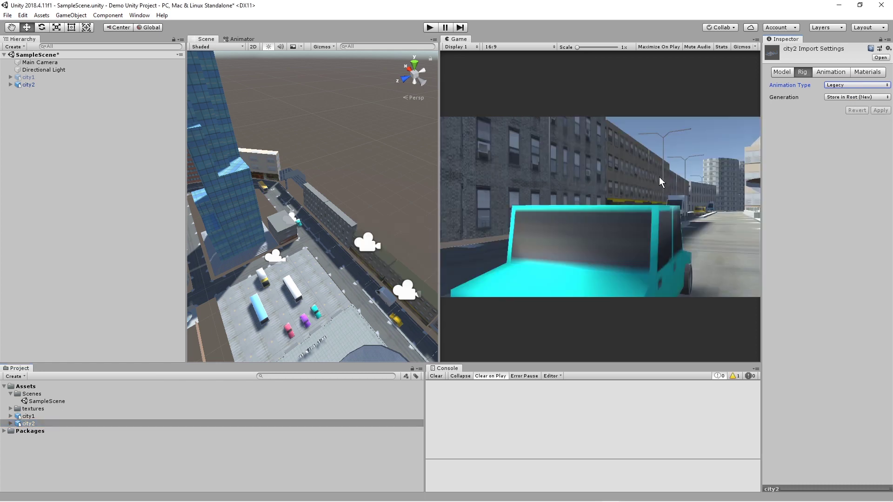
Step: Test the traffic animation in play mode, turn on Maximize On Play, replay it enlarged, and stop playback
{"action": "left_click", "coordinate": [430, 27]}
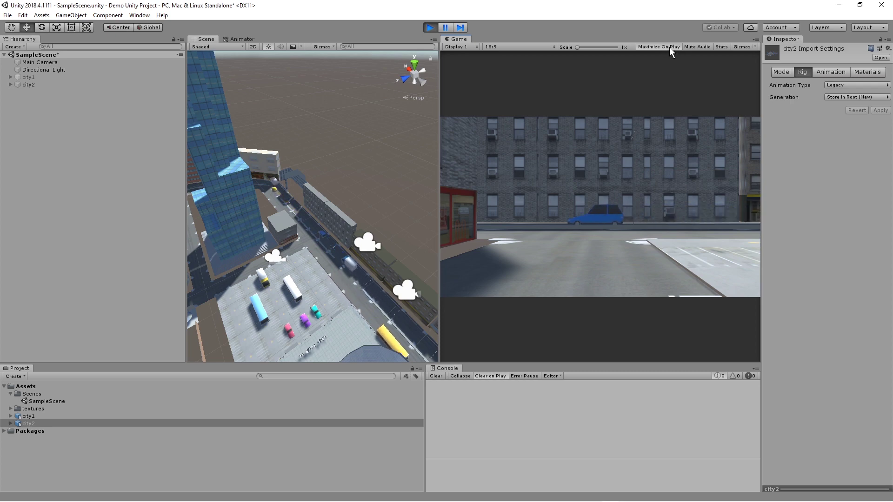
{"action": "left_click", "coordinate": [429, 27]}
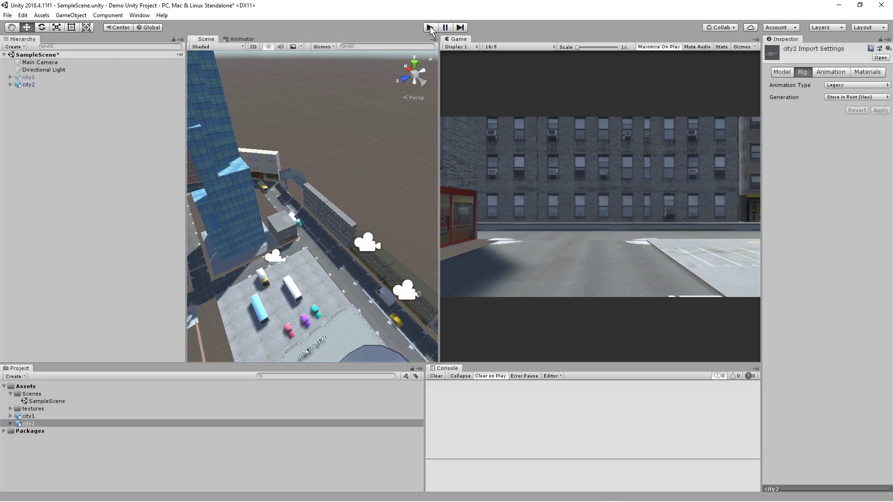
{"action": "key", "text": "ctrl+p"}
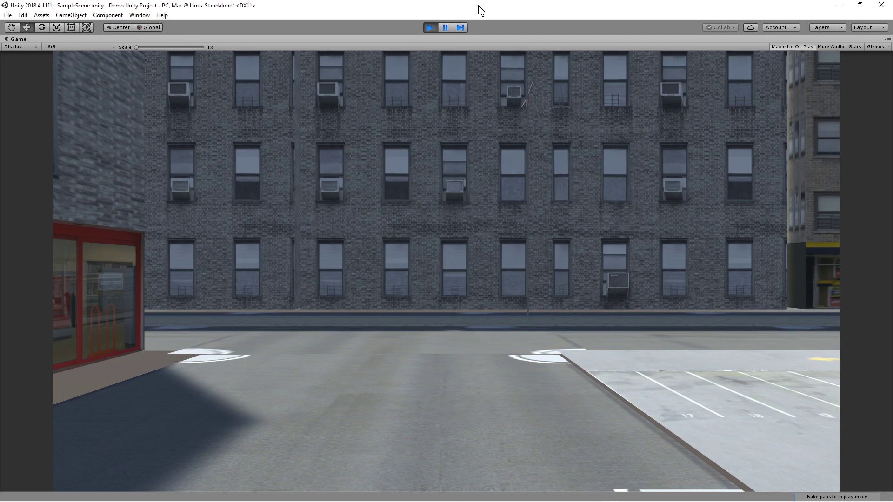
{"action": "left_click", "coordinate": [431, 27]}
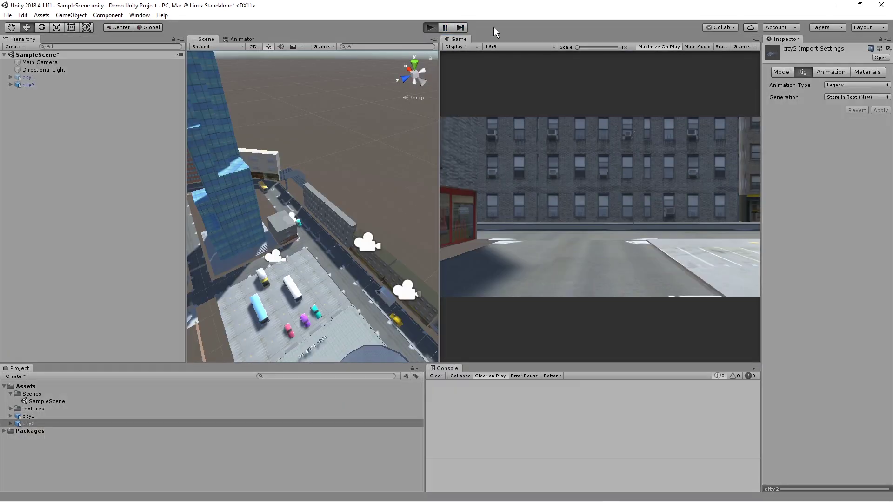
{"action": "key", "text": "ctrl+p"}
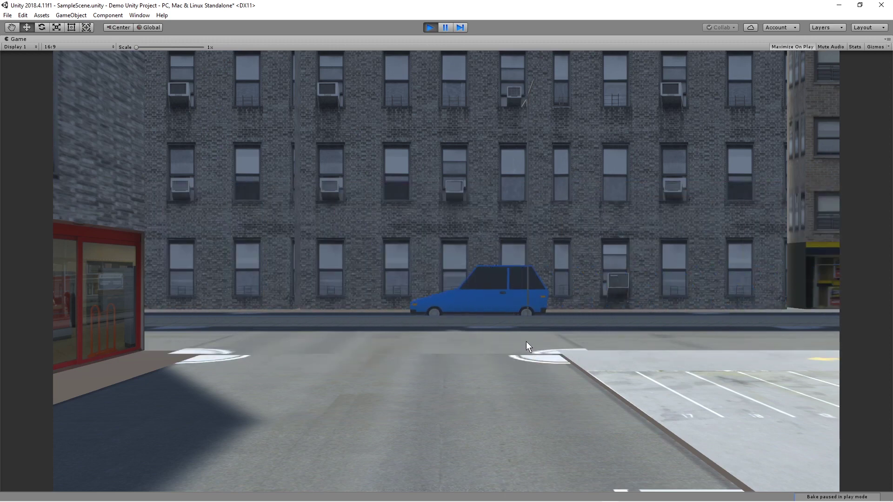
{"action": "left_click", "coordinate": [430, 28]}
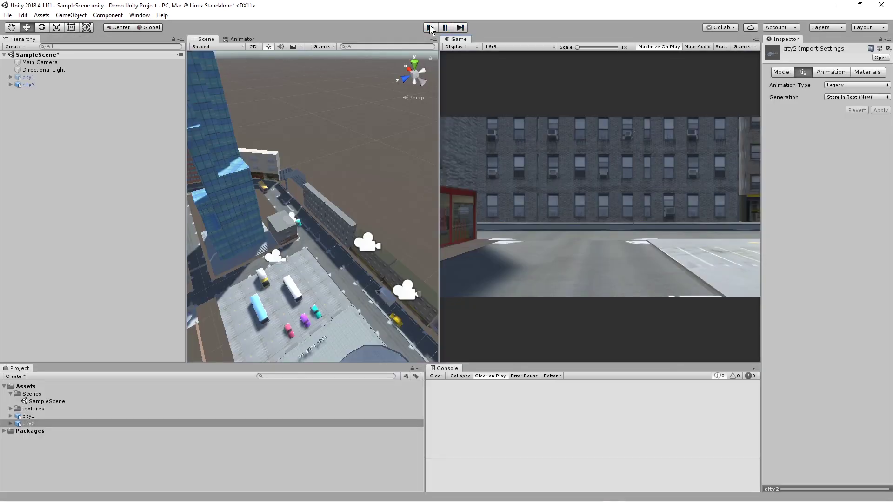
Step: Switch to Maya, reorient the camera1 view toward the street crossing, and clear the object selection
{"action": "key", "text": "alt+Tab"}
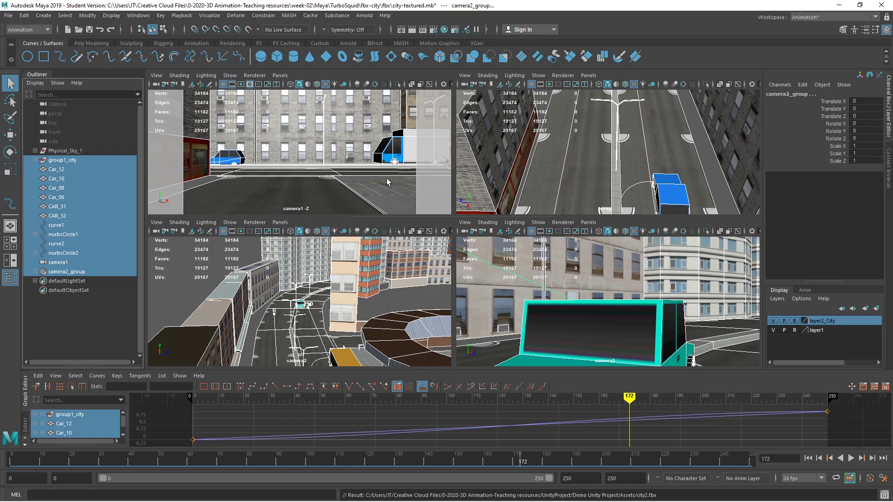
{"action": "left_click_drag", "start_coordinate": [347, 173], "coordinate": [304, 187], "text": "alt"}
{"action": "key", "text": "ctrl+z"}
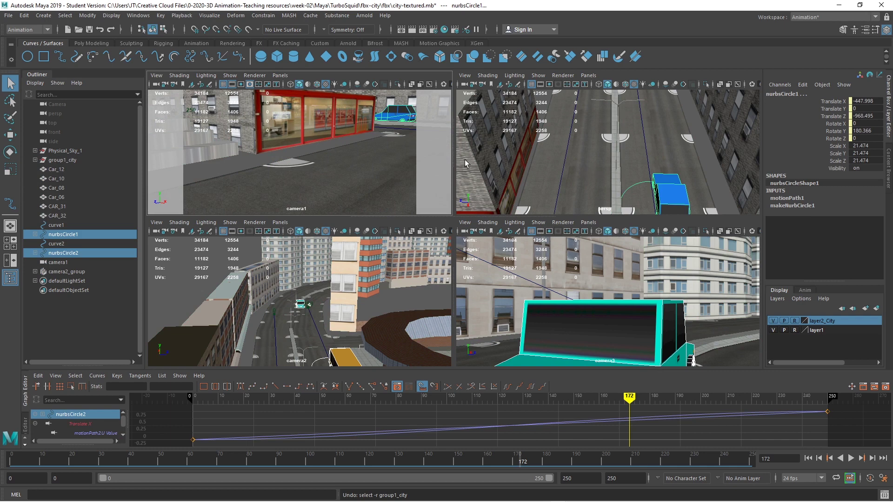
{"action": "left_click_drag", "start_coordinate": [350, 175], "coordinate": [386, 161], "text": "alt"}
{"action": "left_click", "coordinate": [386, 161]}
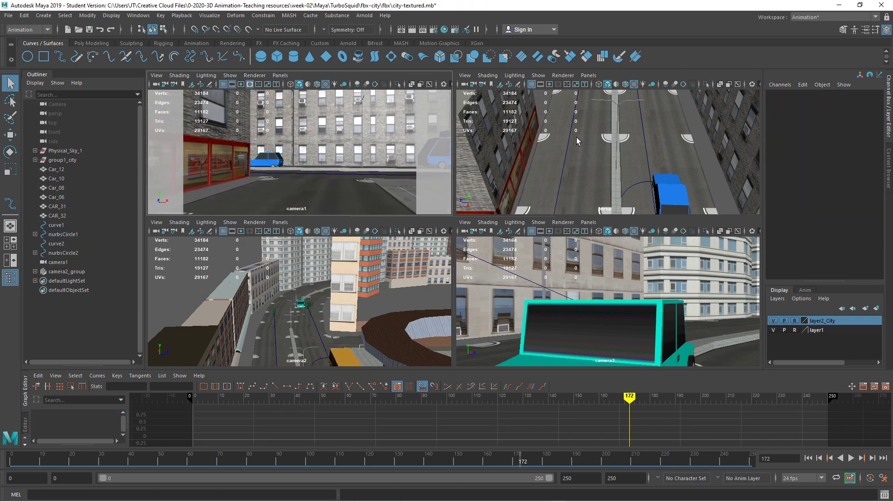
Step: Select the yellow bus beside the stadium and shift it sideways into the road lane, to Translate Z about -0.08
{"action": "scroll", "coordinate": [595, 140], "scroll_direction": "down", "scroll_amount": 5}
{"action": "key", "text": "space"}
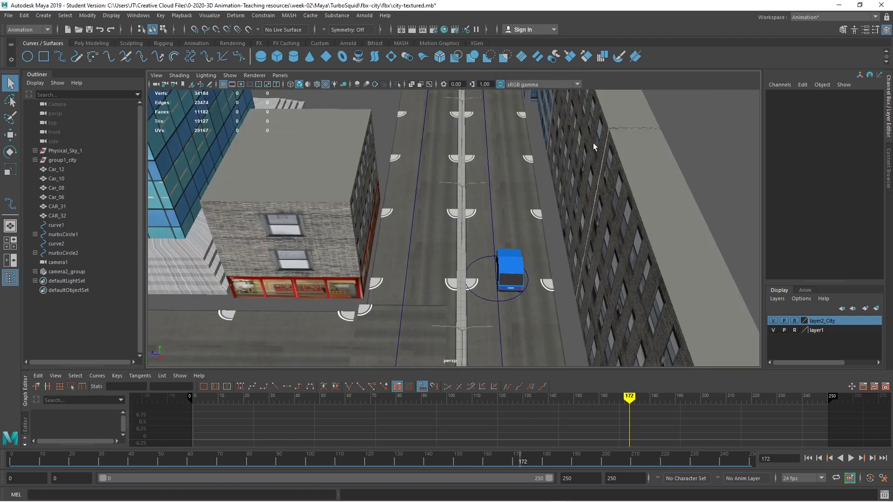
{"action": "scroll", "coordinate": [446, 205], "scroll_direction": "down", "scroll_amount": 6}
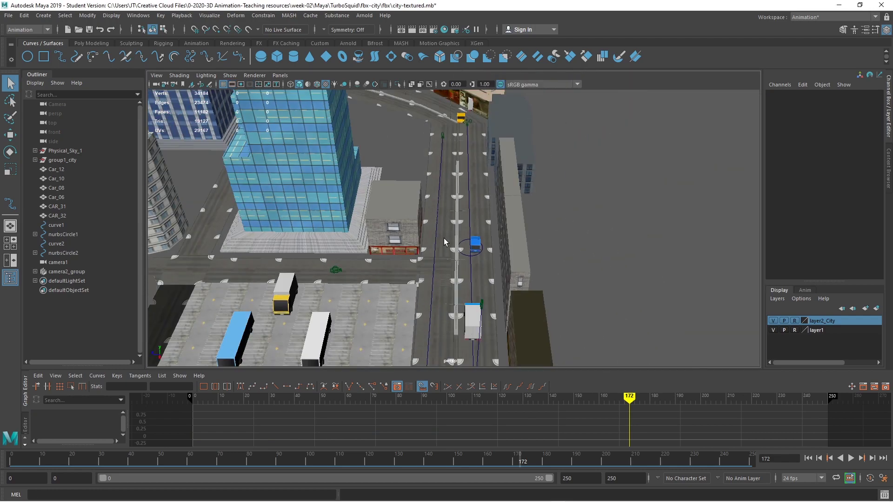
{"action": "left_click_drag", "start_coordinate": [481, 275], "coordinate": [293, 259], "text": "alt"}
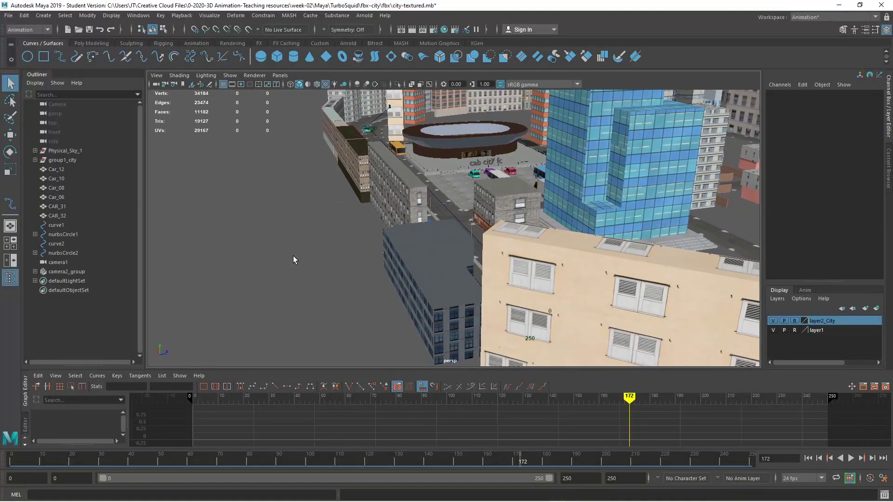
{"action": "left_click", "coordinate": [397, 149]}
{"action": "key", "text": "f"}
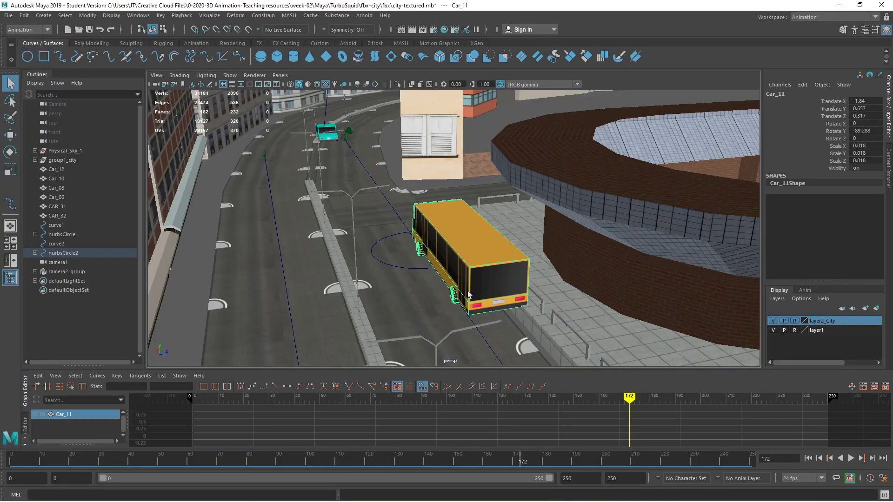
{"action": "left_click_drag", "start_coordinate": [469, 294], "coordinate": [446, 278], "text": "alt"}
{"action": "key", "text": "w"}
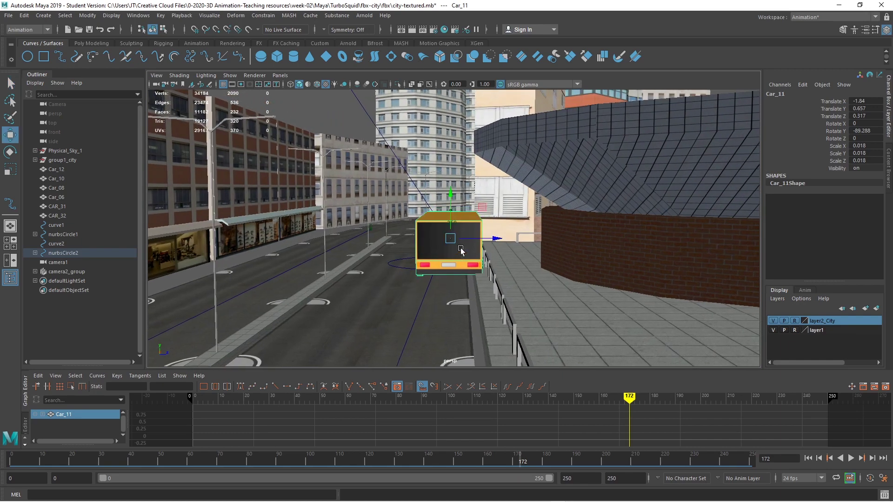
{"action": "left_click_drag", "start_coordinate": [497, 239], "coordinate": [471, 242]}
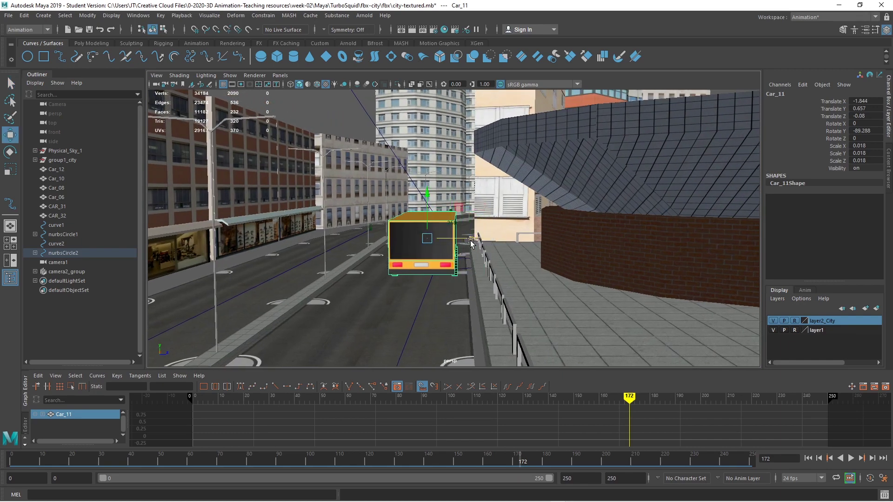
Step: Lower the yellow bus toward the road surface, to Translate Y about 0.476
{"action": "left_click_drag", "start_coordinate": [479, 206], "coordinate": [506, 219], "text": "alt"}
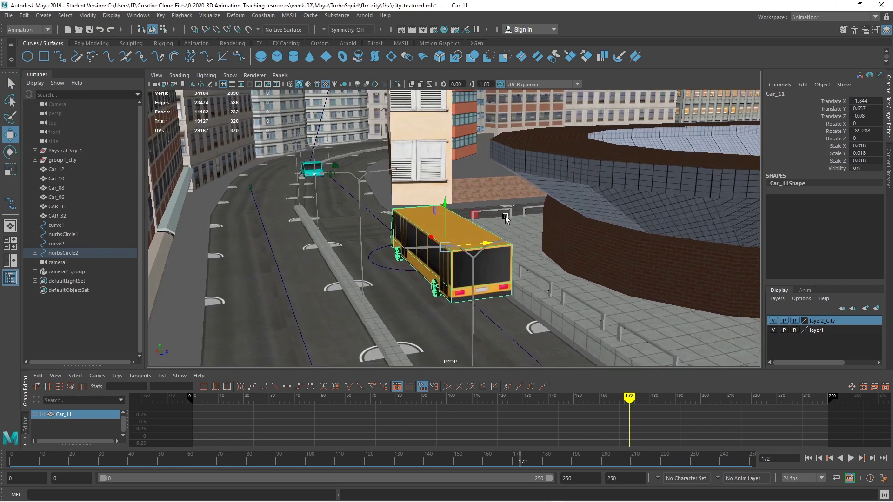
{"action": "scroll", "coordinate": [505, 215], "scroll_direction": "up", "scroll_amount": 10}
{"action": "scroll", "coordinate": [494, 218], "scroll_direction": "down", "scroll_amount": 8}
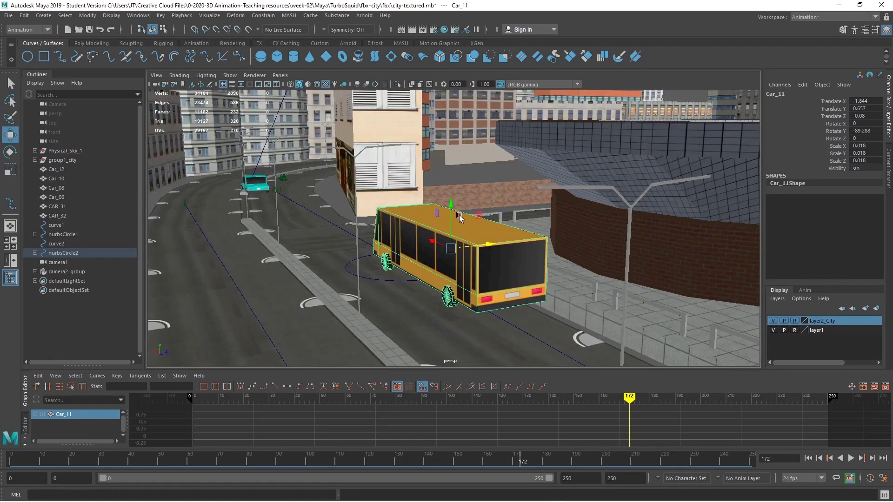
{"action": "left_click_drag", "start_coordinate": [452, 207], "coordinate": [457, 220]}
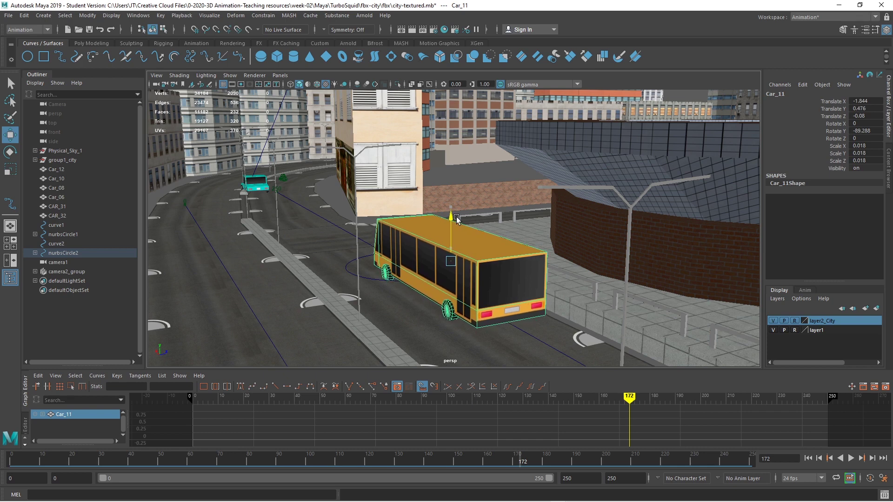
Step: Move the turquoise car off the road divider and lower it, to about 9.922, 0.362, -0.624
{"action": "left_click", "coordinate": [260, 185]}
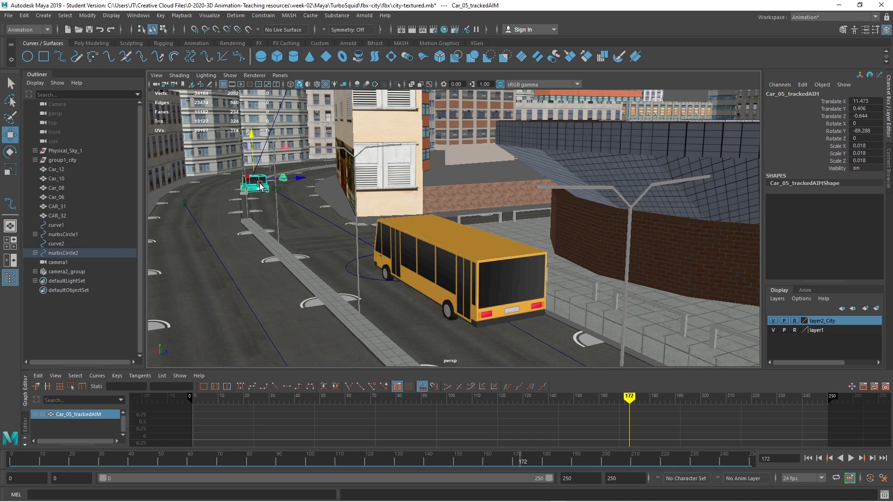
{"action": "key", "text": "f"}
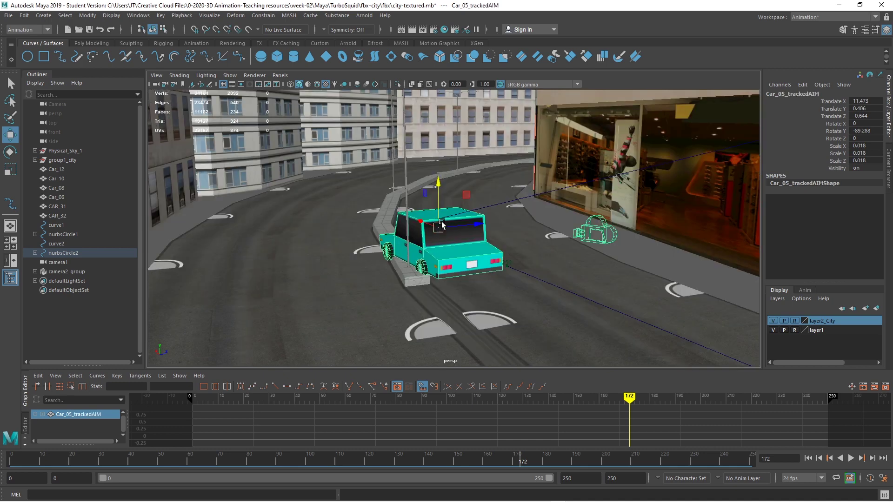
{"action": "left_click_drag", "start_coordinate": [420, 222], "coordinate": [499, 260]}
{"action": "left_click_drag", "start_coordinate": [532, 215], "coordinate": [535, 224]}
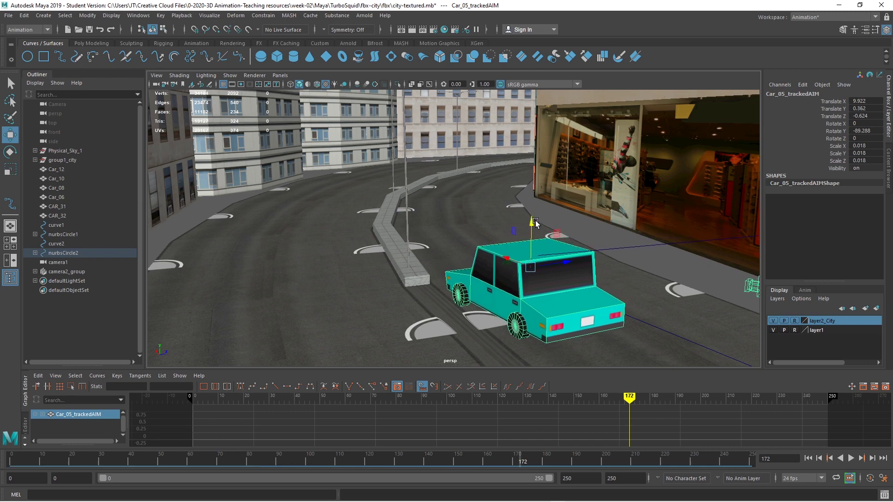
Step: Save the Maya scene, accepting the student version notice
{"action": "left_click", "coordinate": [8, 16]}
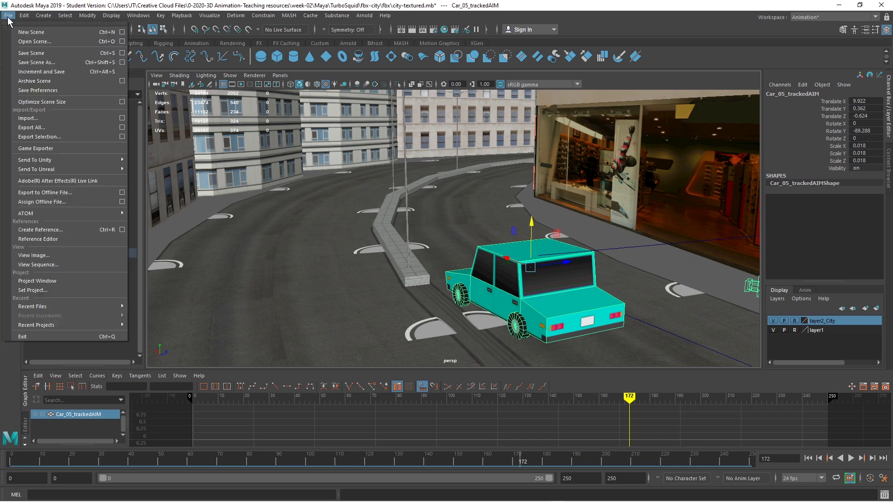
{"action": "left_click", "coordinate": [25, 54]}
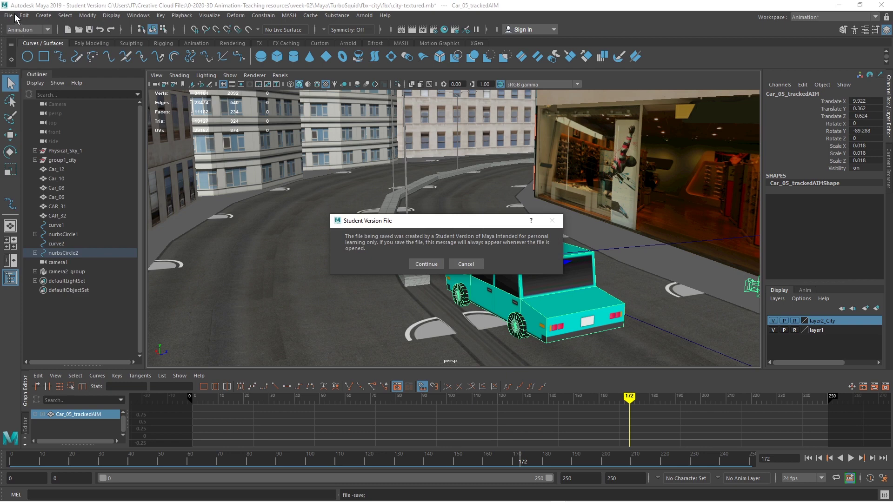
{"action": "left_click", "coordinate": [426, 264]}
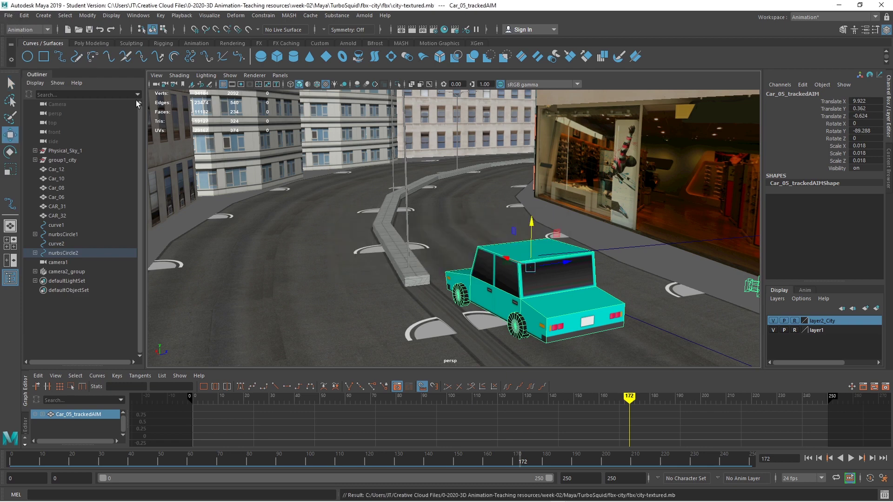
Step: Select everything from group1_city through camera2_group and send the selection to Unity as FBX, overwriting city2.fbx in the project's Assets folder
{"action": "left_click", "coordinate": [9, 17]}
{"action": "left_click", "coordinate": [7, 18]}
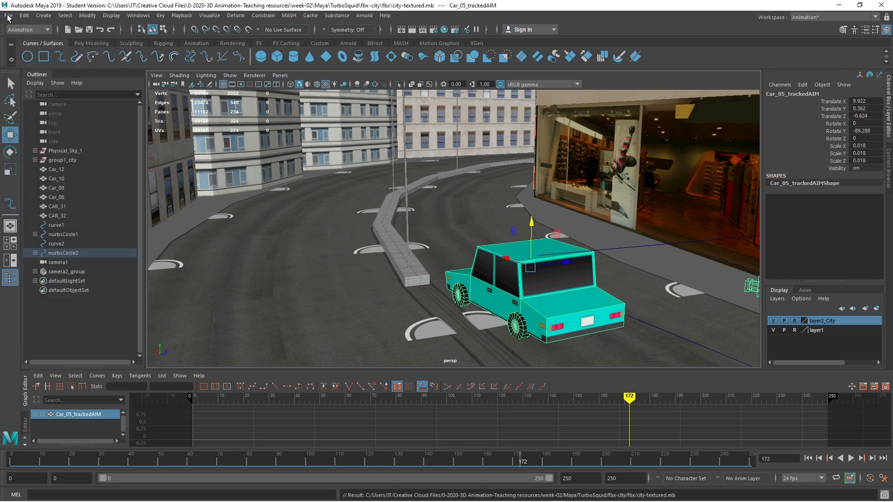
{"action": "left_click", "coordinate": [60, 159]}
{"action": "left_click", "coordinate": [87, 273], "text": "shift"}
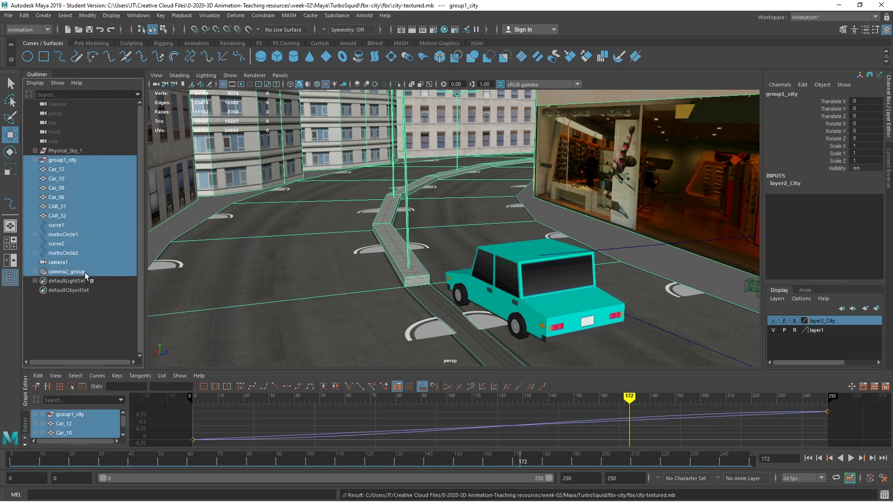
{"action": "left_click", "coordinate": [9, 16]}
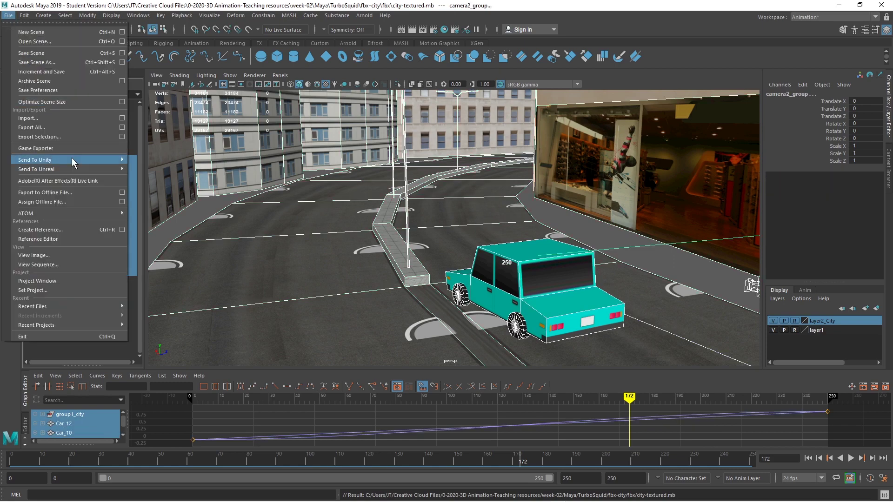
{"action": "mouse_move", "coordinate": [73, 159]}
{"action": "left_click", "coordinate": [154, 170]}
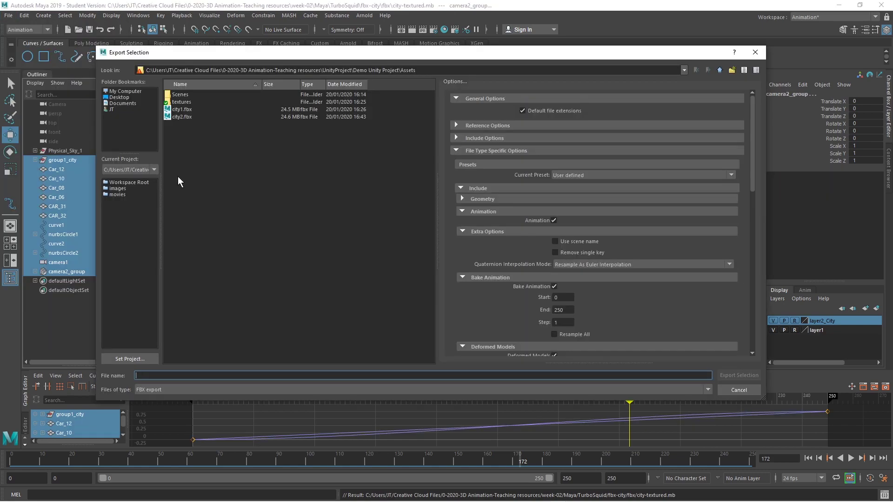
{"action": "left_click", "coordinate": [182, 117]}
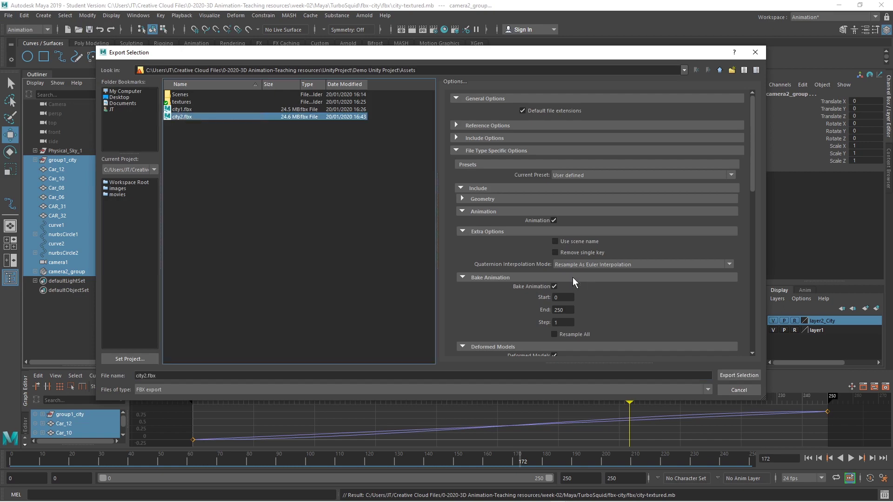
{"action": "left_click", "coordinate": [739, 375]}
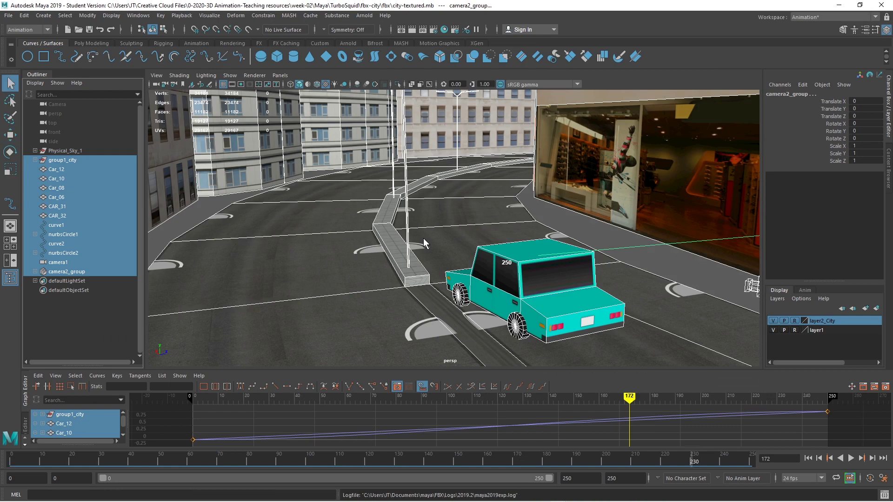
Step: Switch to Unity and run play mode to check the re-exported city2 animation
{"action": "key", "text": "alt+Tab"}
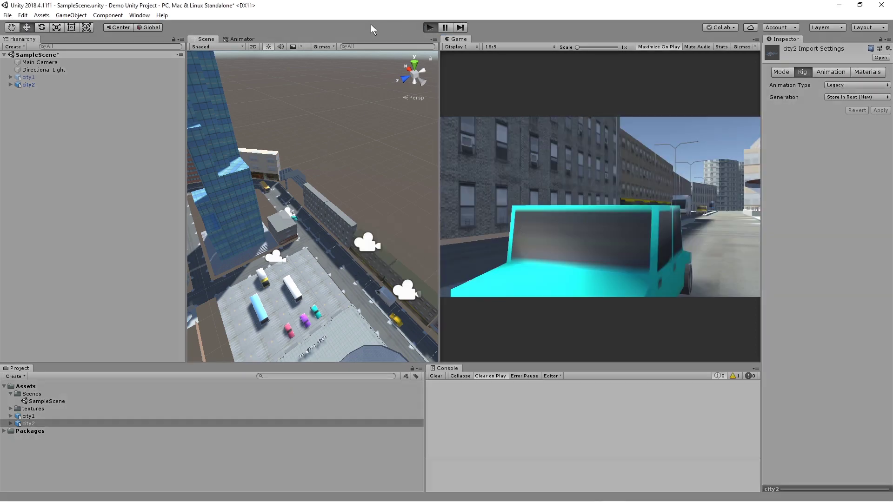
{"action": "left_click", "coordinate": [429, 27]}
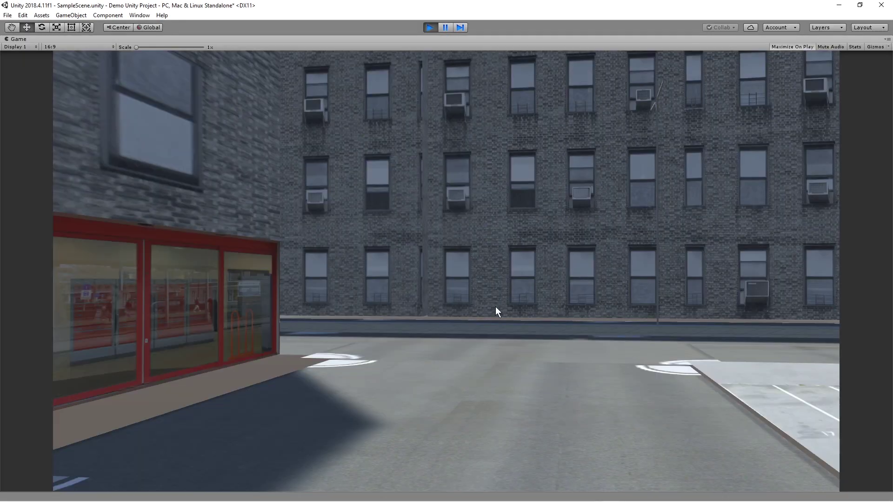